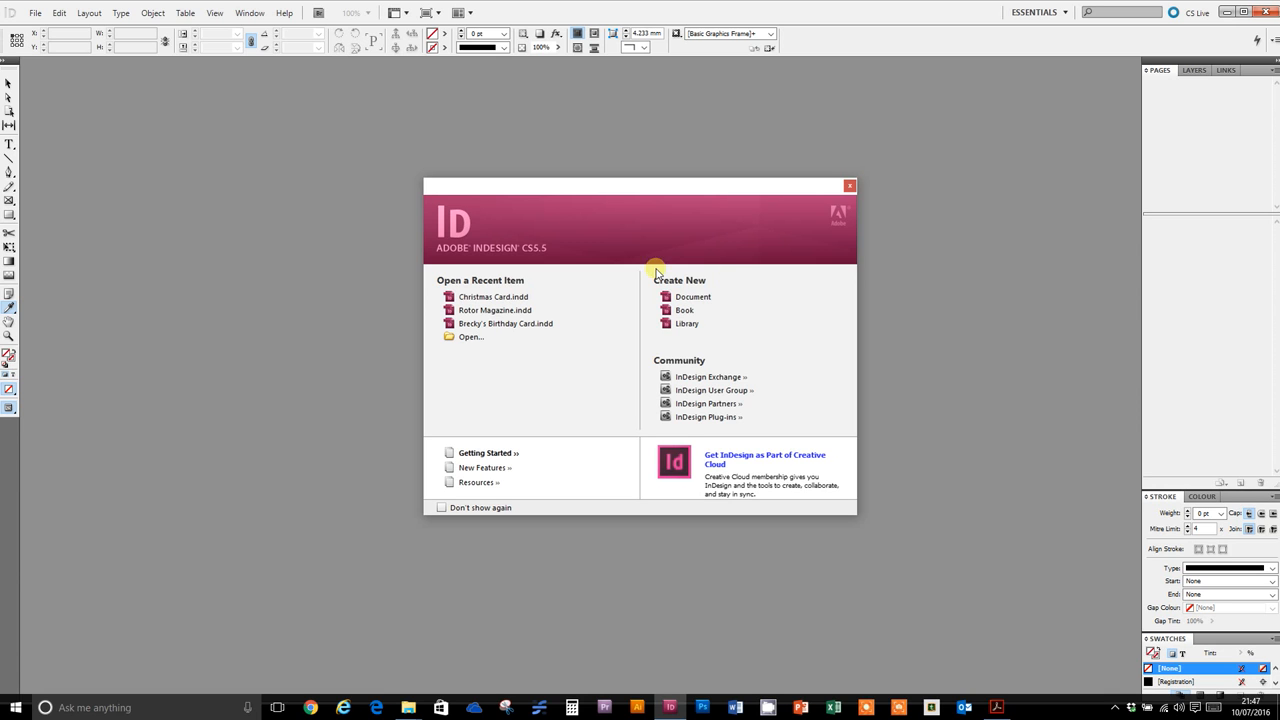
# Start a new document with Print intent, A4 page size, facing pages and 5 pages
pyautogui.click(689, 300)
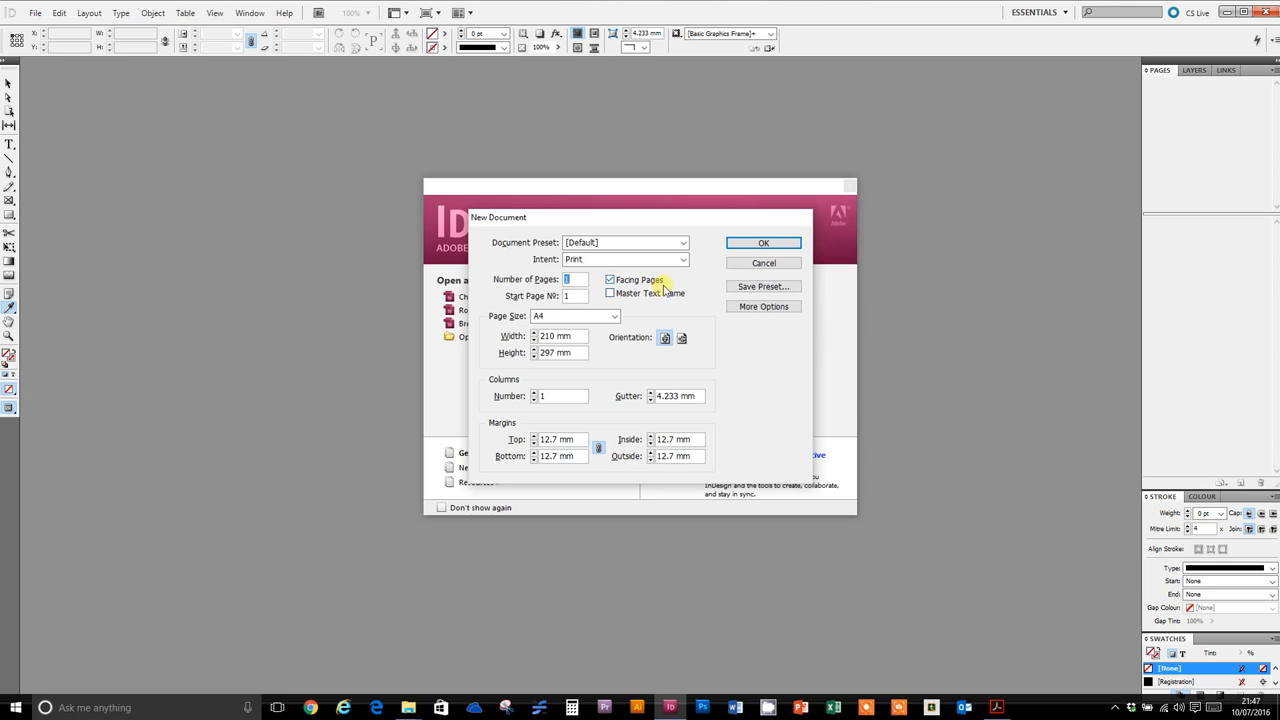
pyautogui.click(578, 260)
pyautogui.click(586, 273)
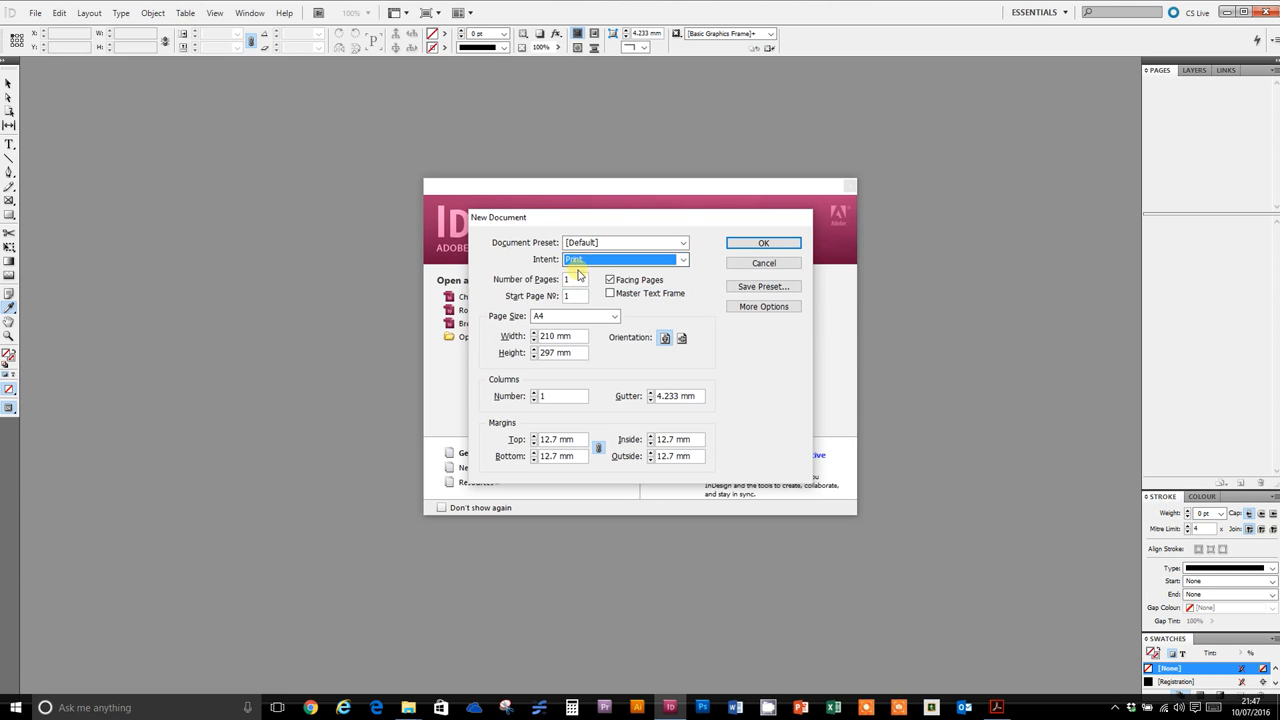
pyautogui.click(573, 281)
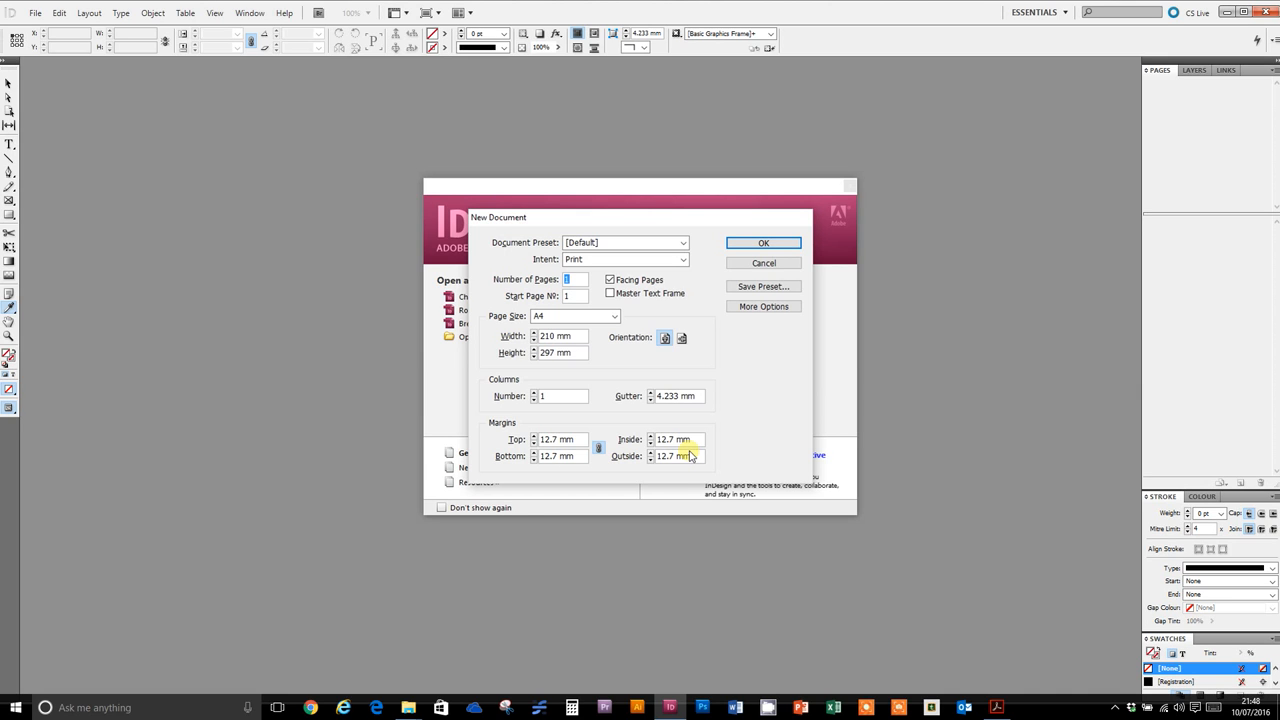
pyautogui.write('5')
# Set the document margins to 10 mm, with the bottom margin unlinked and set to 15 mm
pyautogui.doubleClick(534, 442)
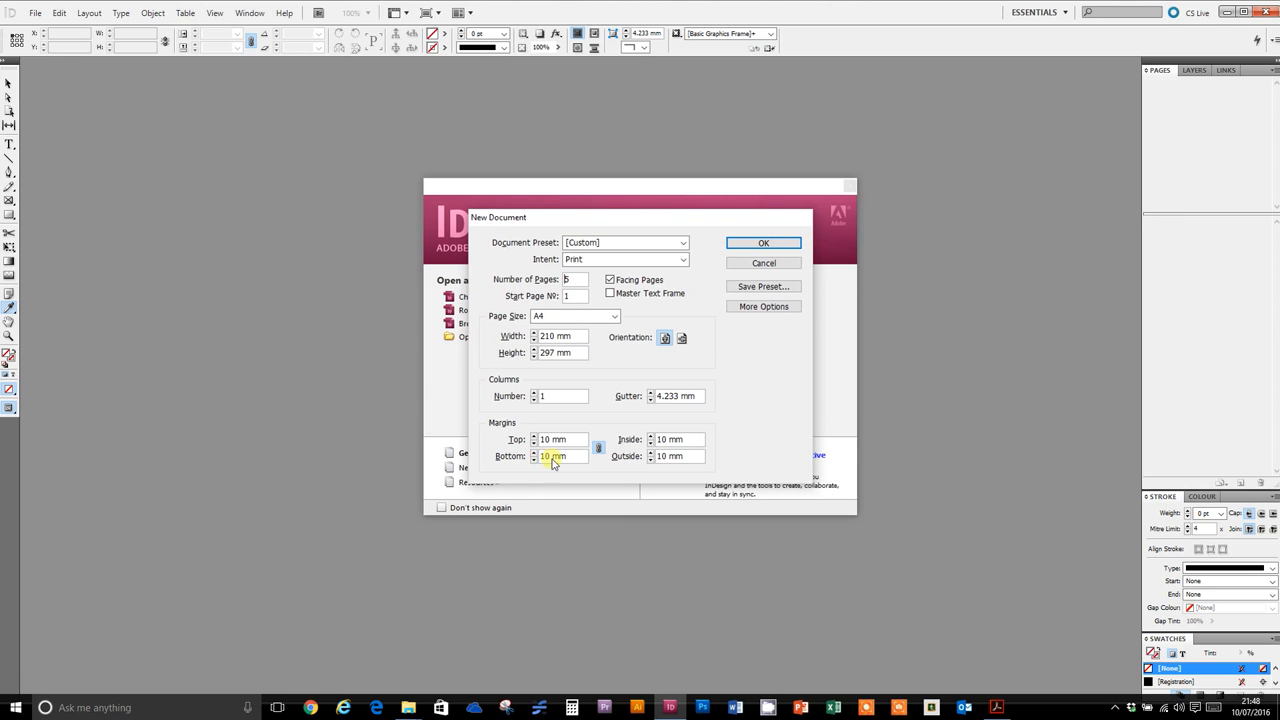
pyautogui.click(599, 448)
pyautogui.click(534, 451)
pyautogui.click(534, 451)
pyautogui.click(534, 451)
# Set the bleed to 5 mm on all sides and create the document
pyautogui.click(781, 309)
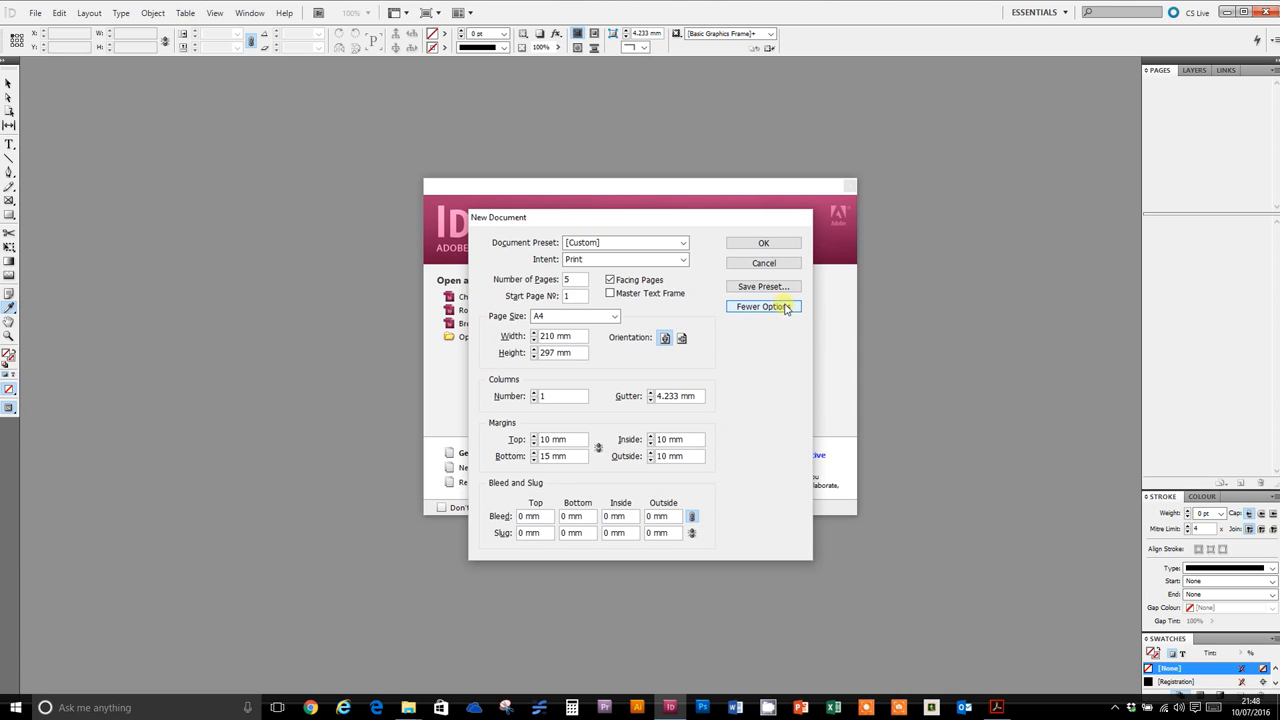
pyautogui.click(522, 517)
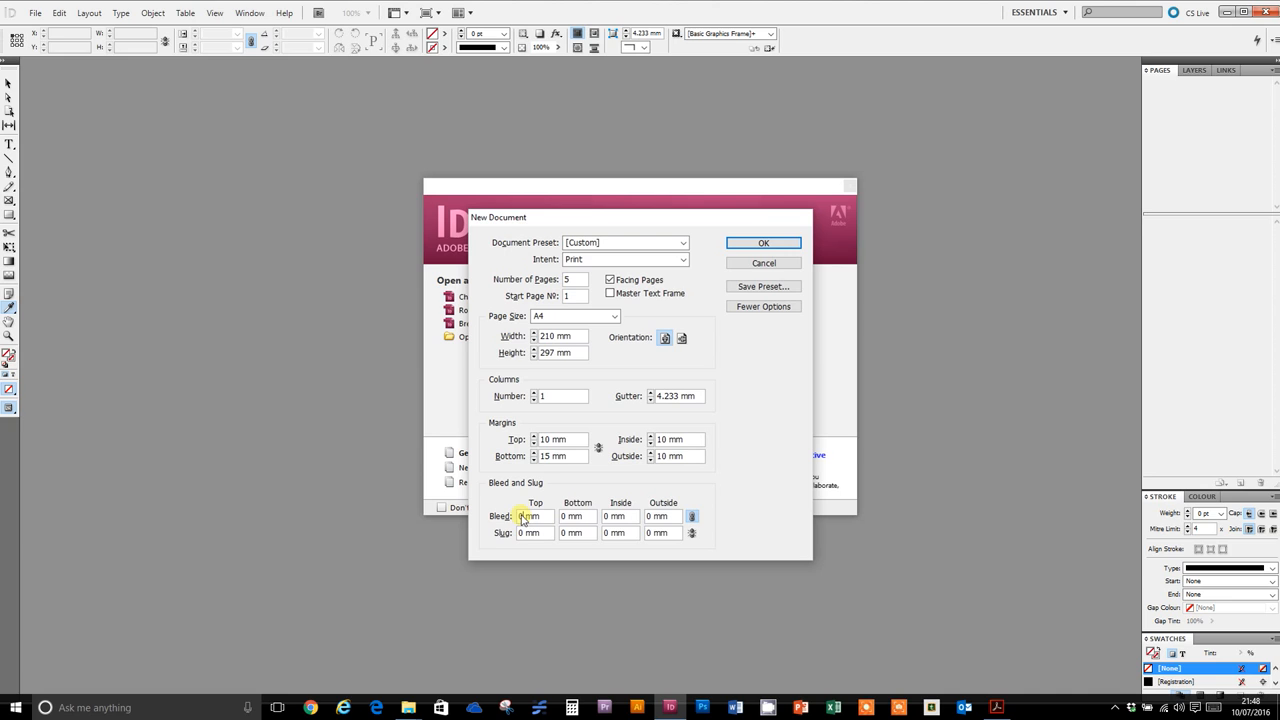
pyautogui.moveTo(522, 517); pyautogui.dragTo(510, 513)
pyautogui.write('5')
pyautogui.click(573, 517)
pyautogui.click(780, 247)
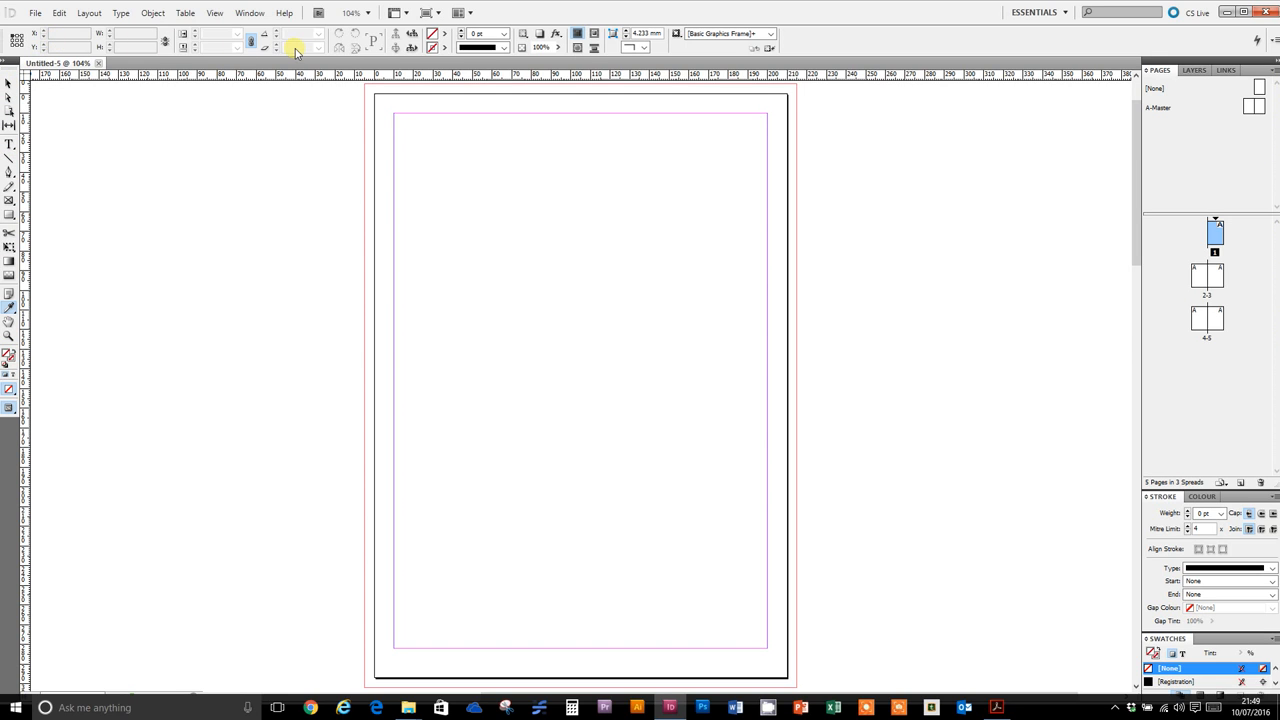
# Examine the selection, type and frame tools, including the frame shape variants and the type tool's character and paragraph options
pyautogui.click(8, 84)
pyautogui.click(10, 100)
pyautogui.click(9, 145)
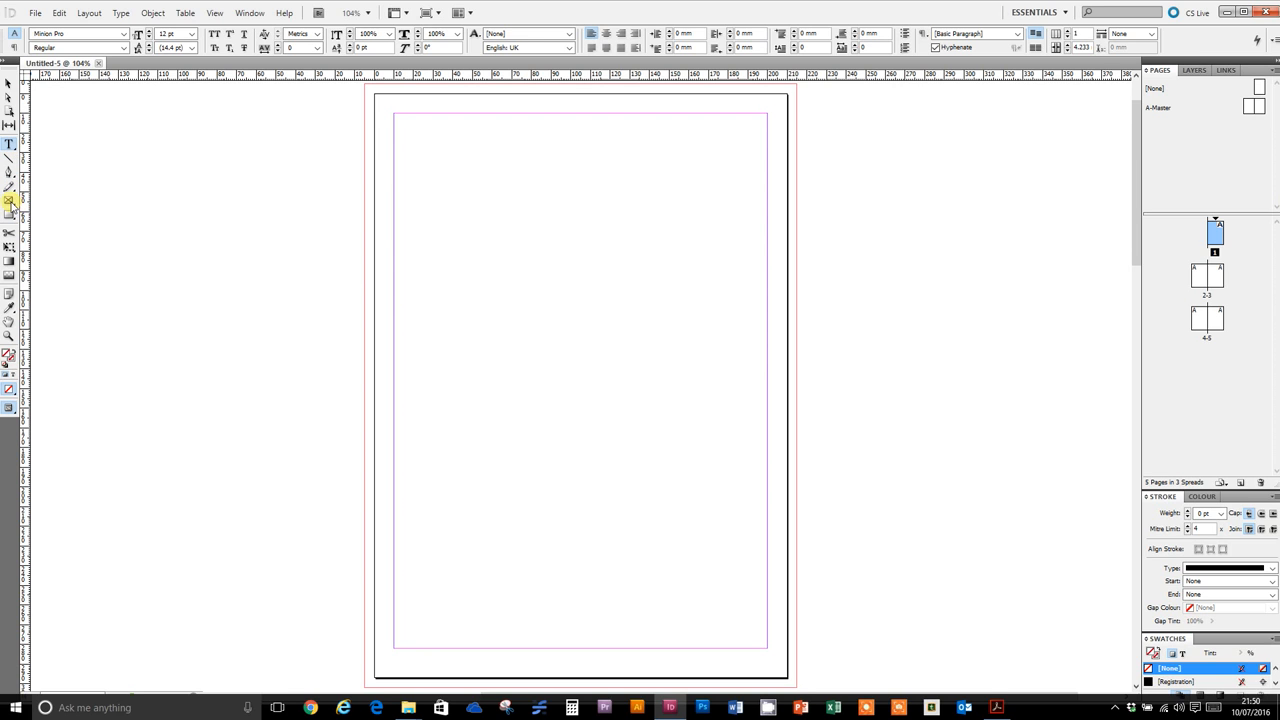
pyautogui.click(10, 203)
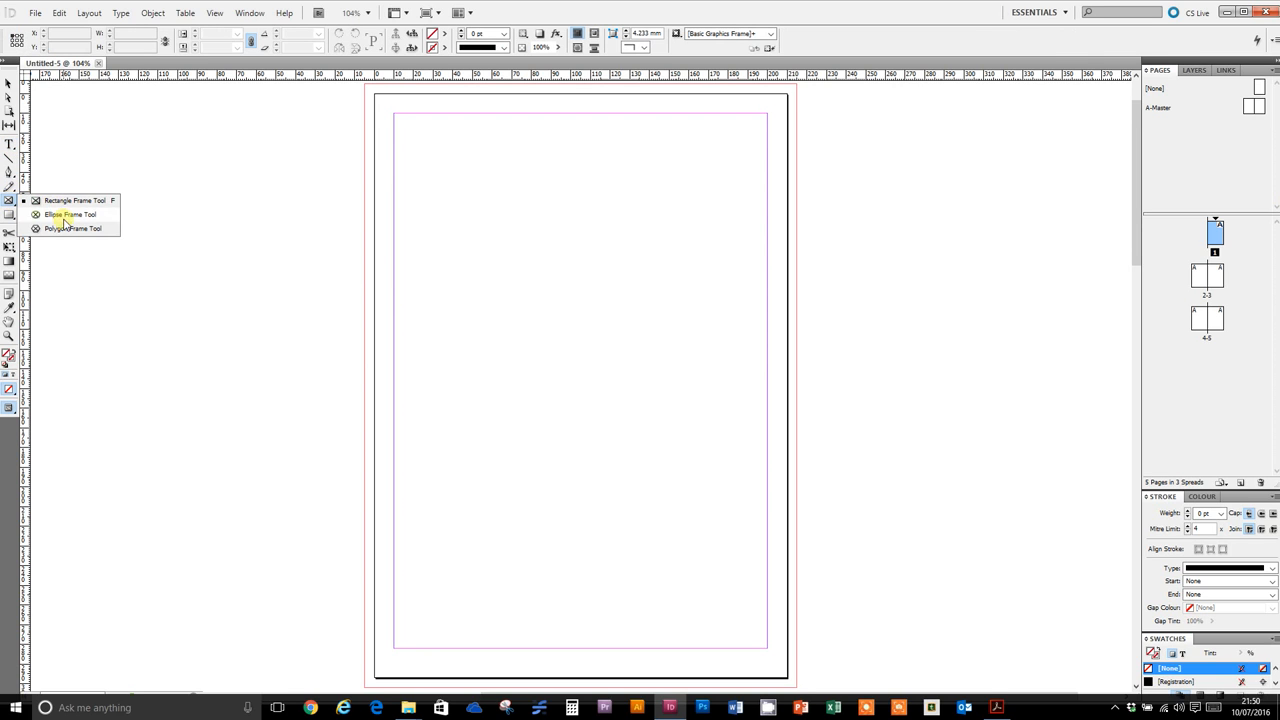
pyautogui.click(9, 203)
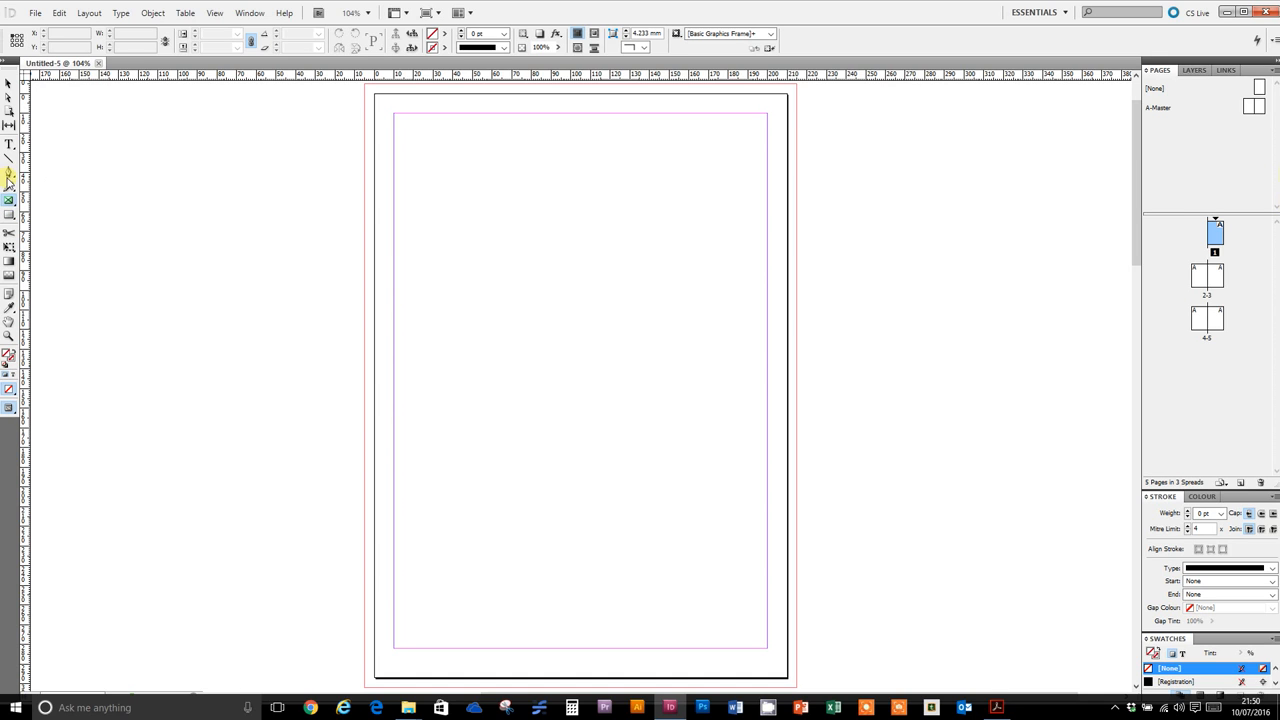
pyautogui.click(10, 145)
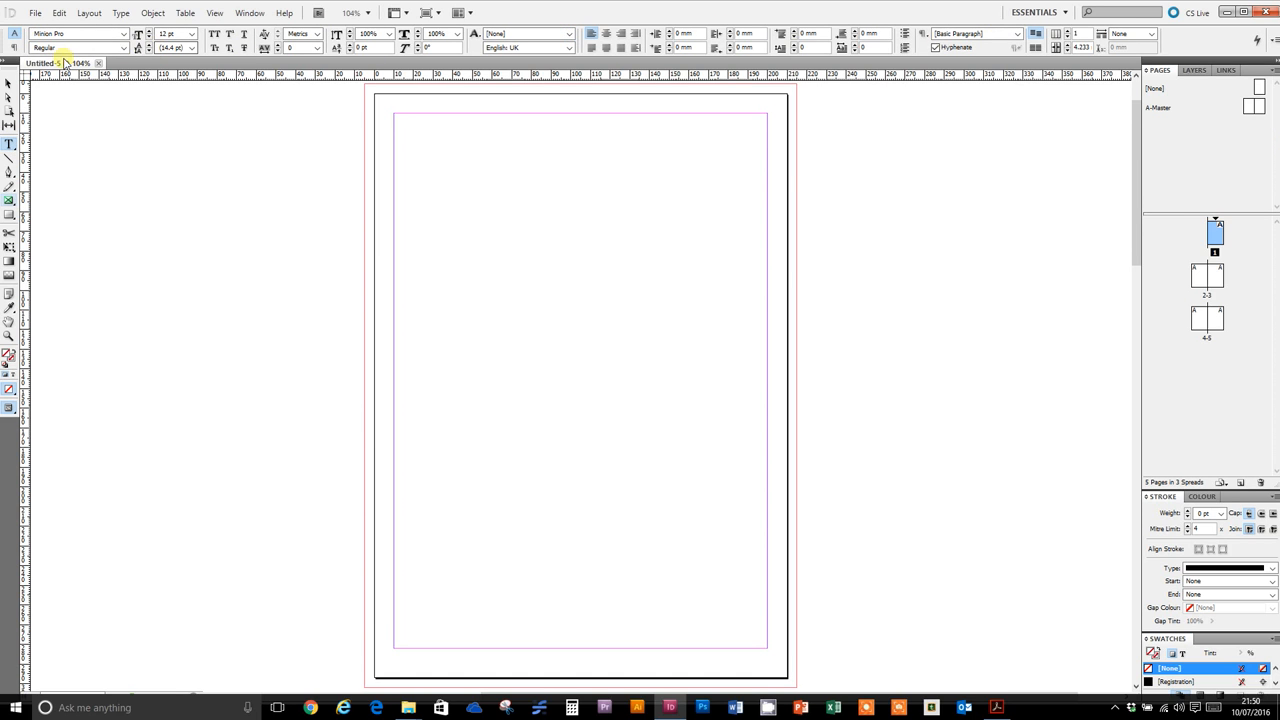
pyautogui.click(14, 48)
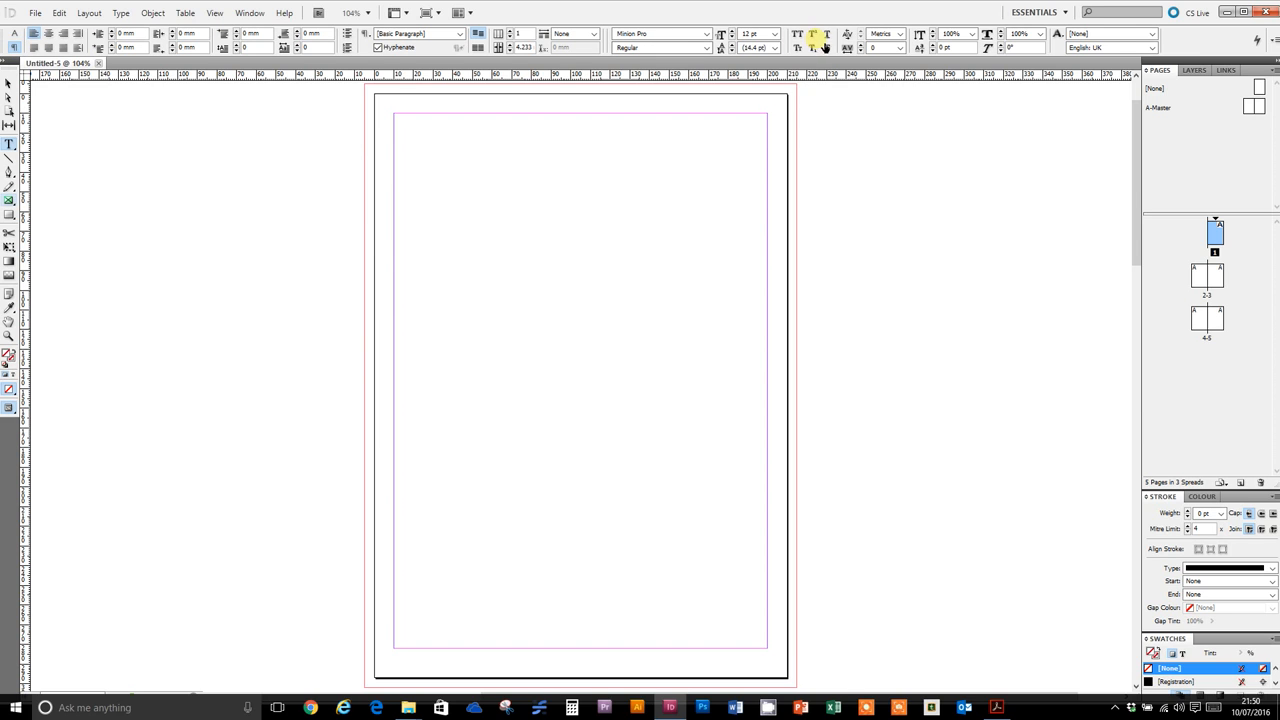
pyautogui.click(15, 35)
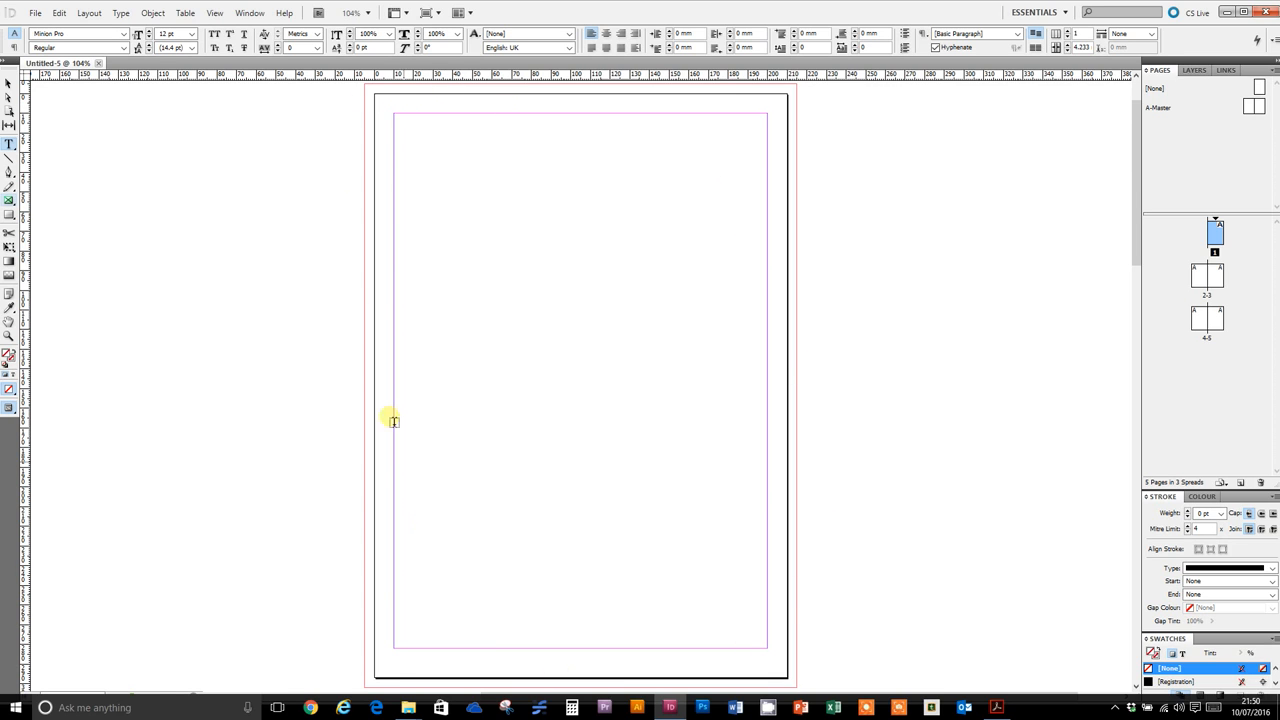
pyautogui.click(8, 83)
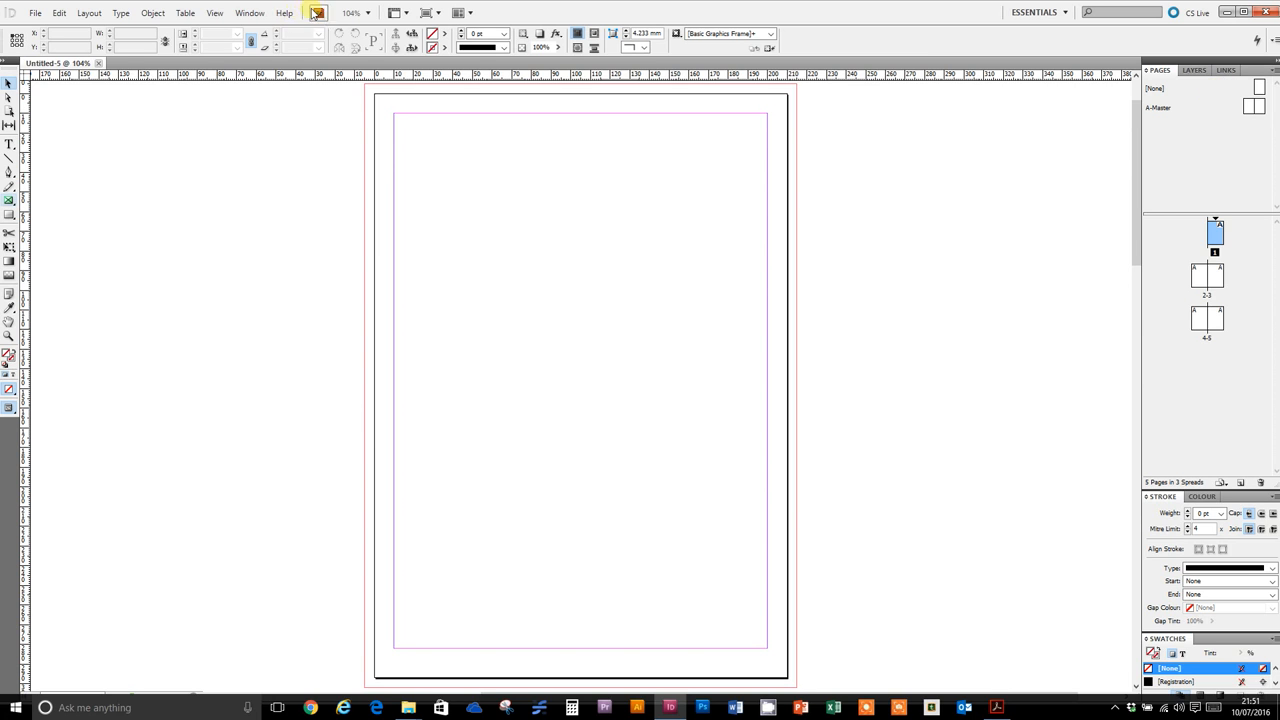
# Look through the available panels and view pages 3, 5 and 1 in turn
pyautogui.click(250, 12)
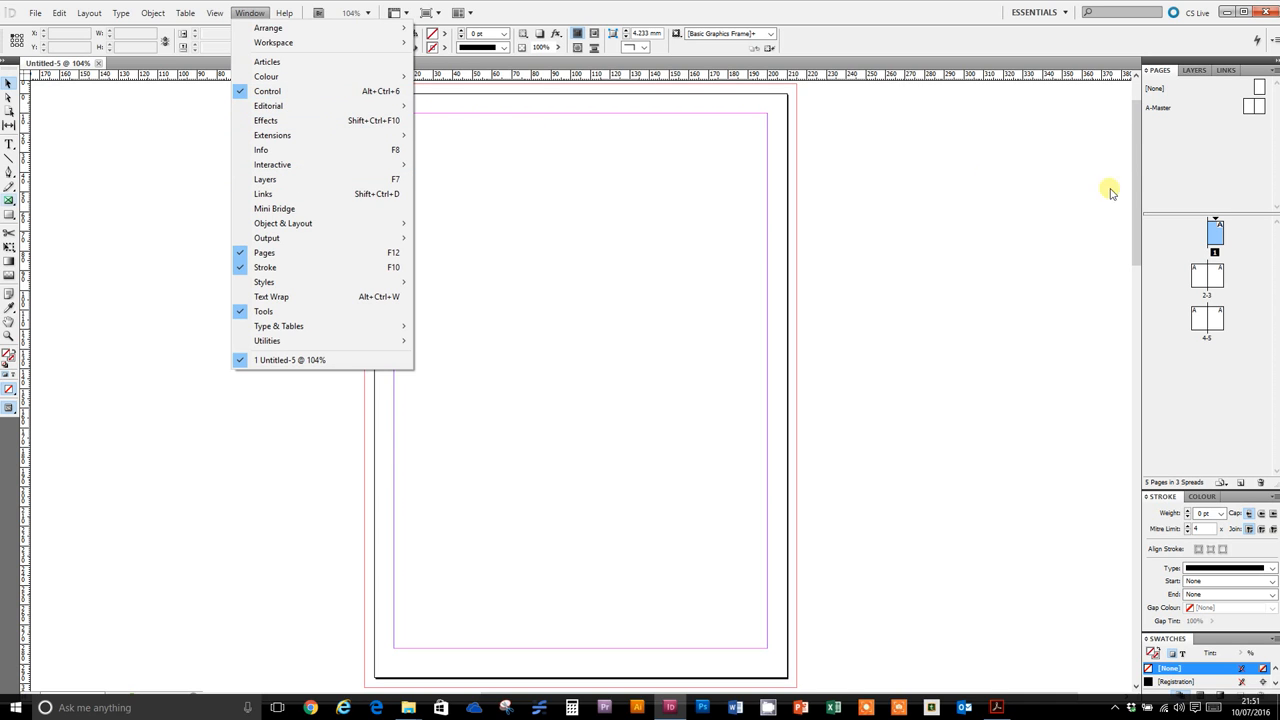
pyautogui.click(1024, 160)
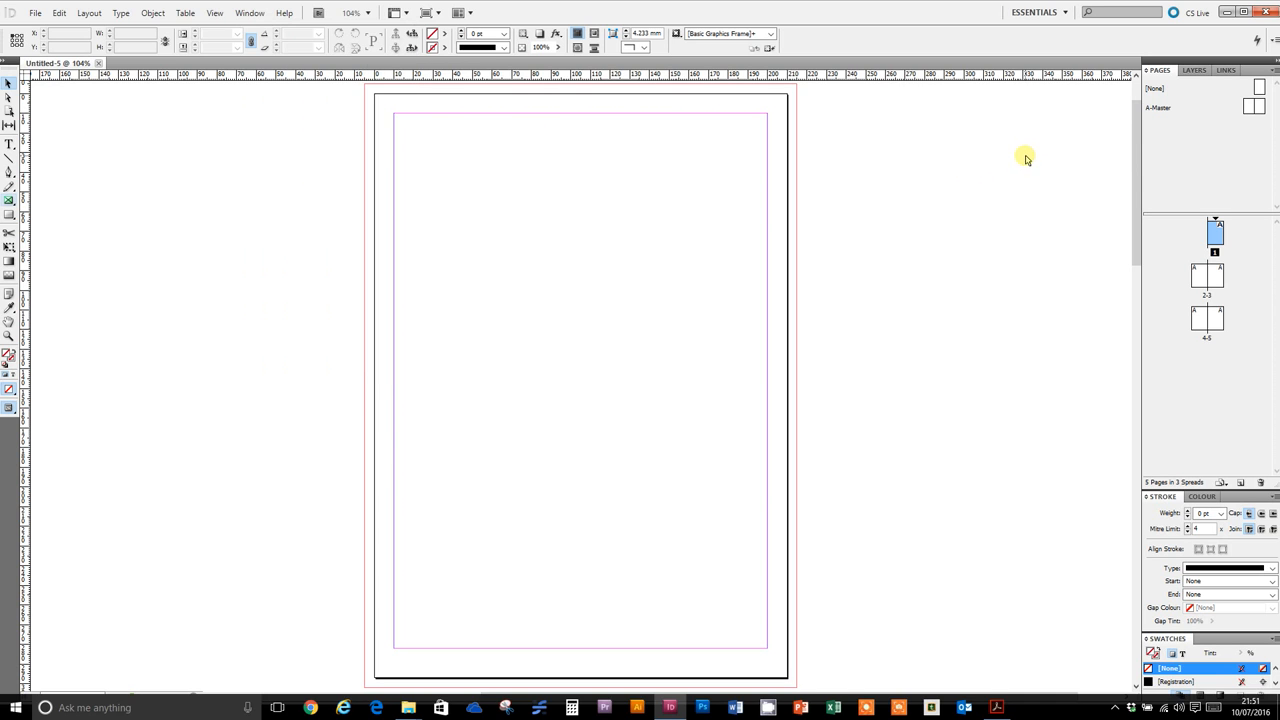
pyautogui.click(1196, 72)
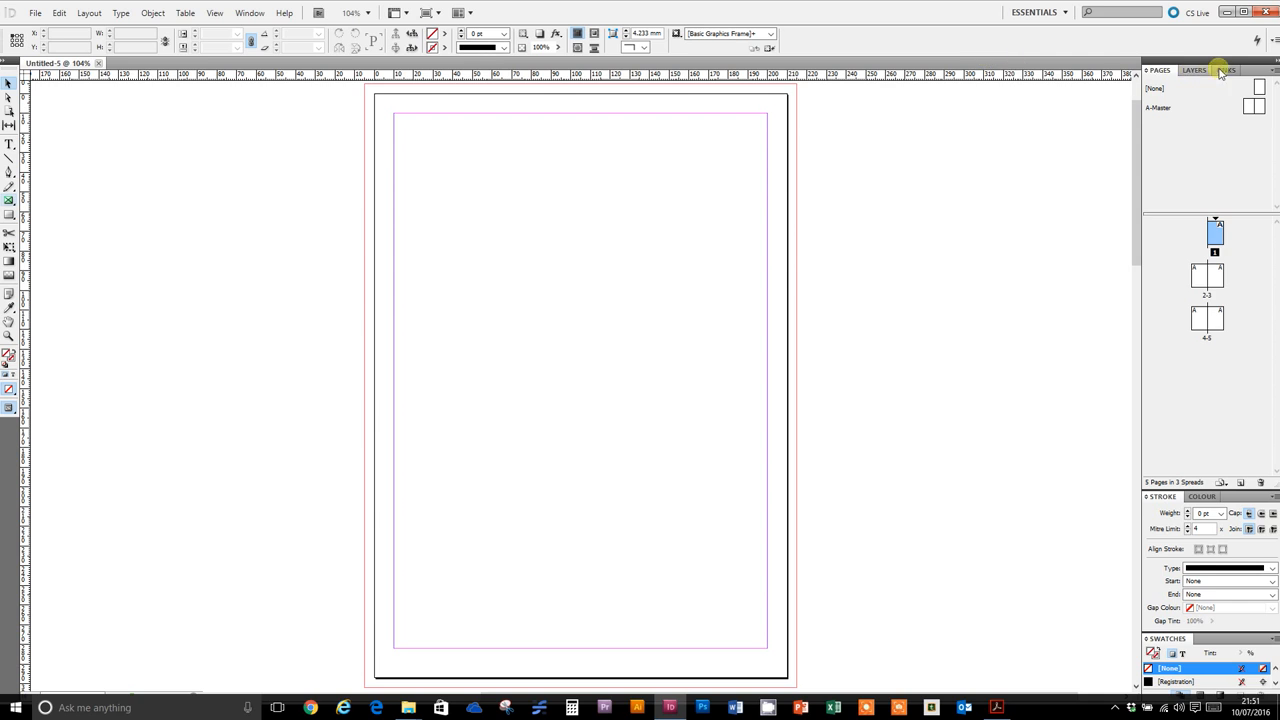
pyautogui.click(1160, 72)
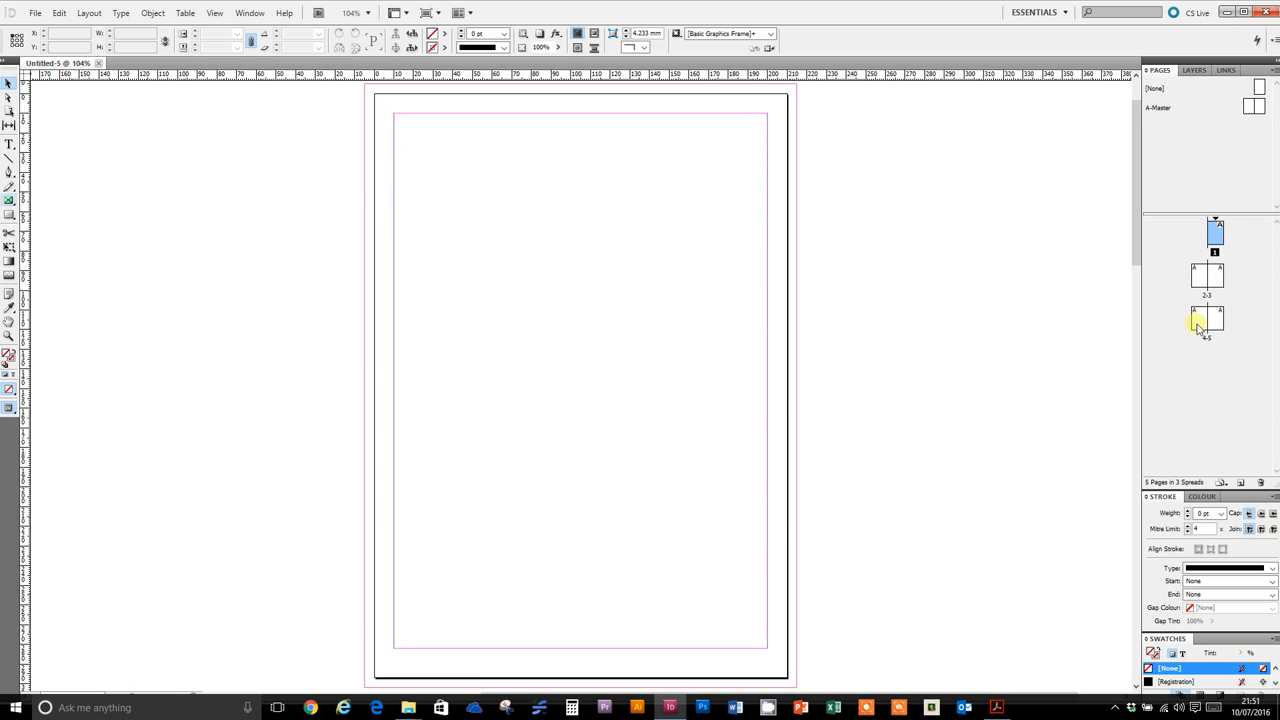
pyautogui.doubleClick(1217, 283)
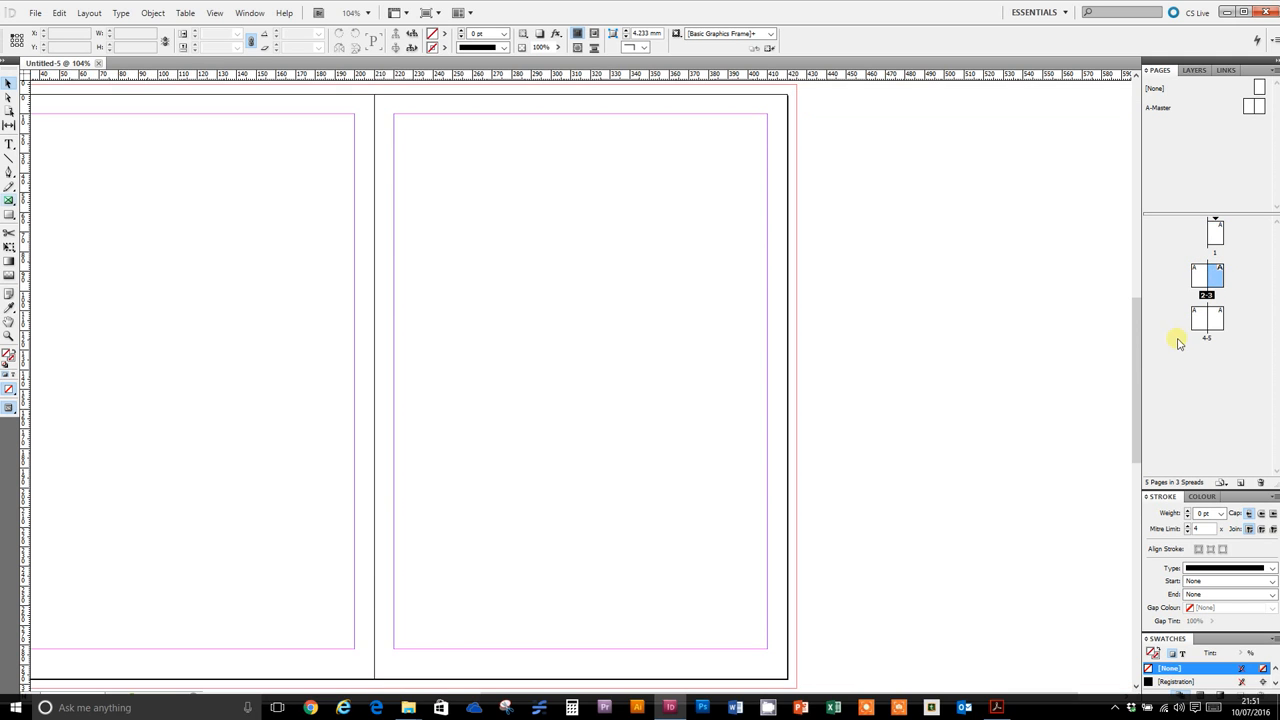
pyautogui.doubleClick(1215, 320)
pyautogui.doubleClick(1212, 232)
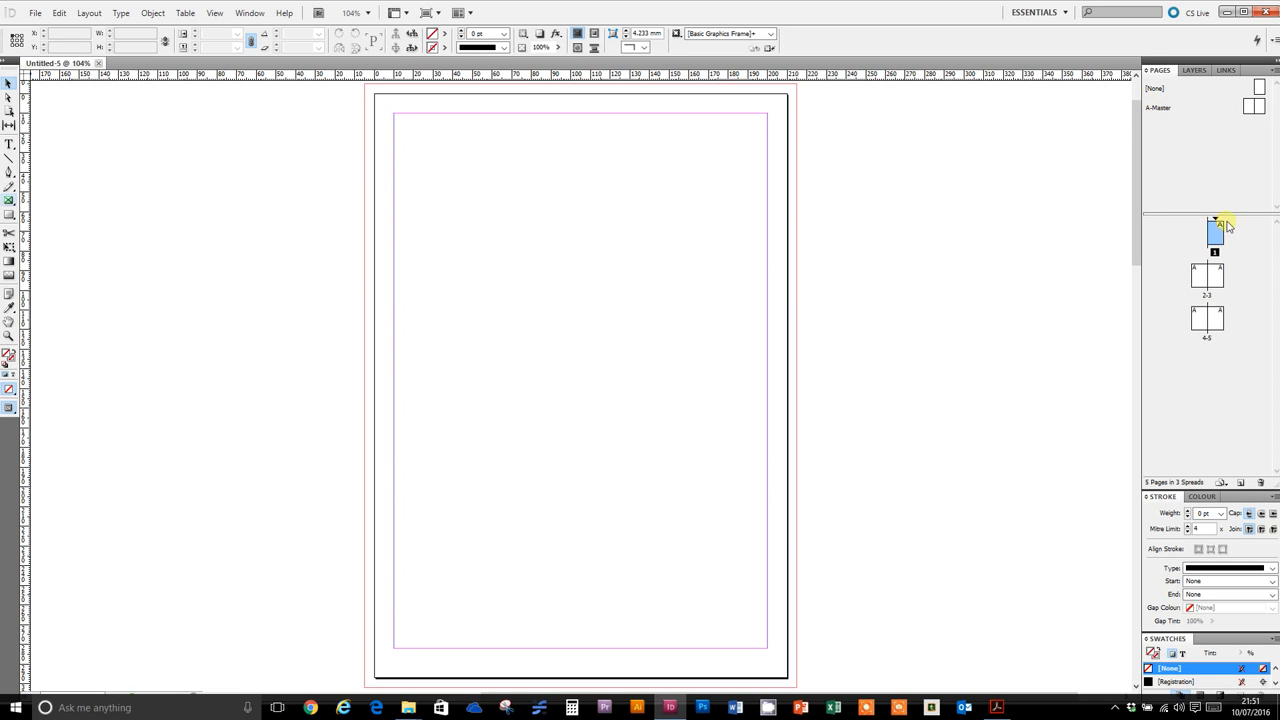
# Create a new one-page master with prefix A, named Cover Master and based on no other master
pyautogui.click(1160, 111)
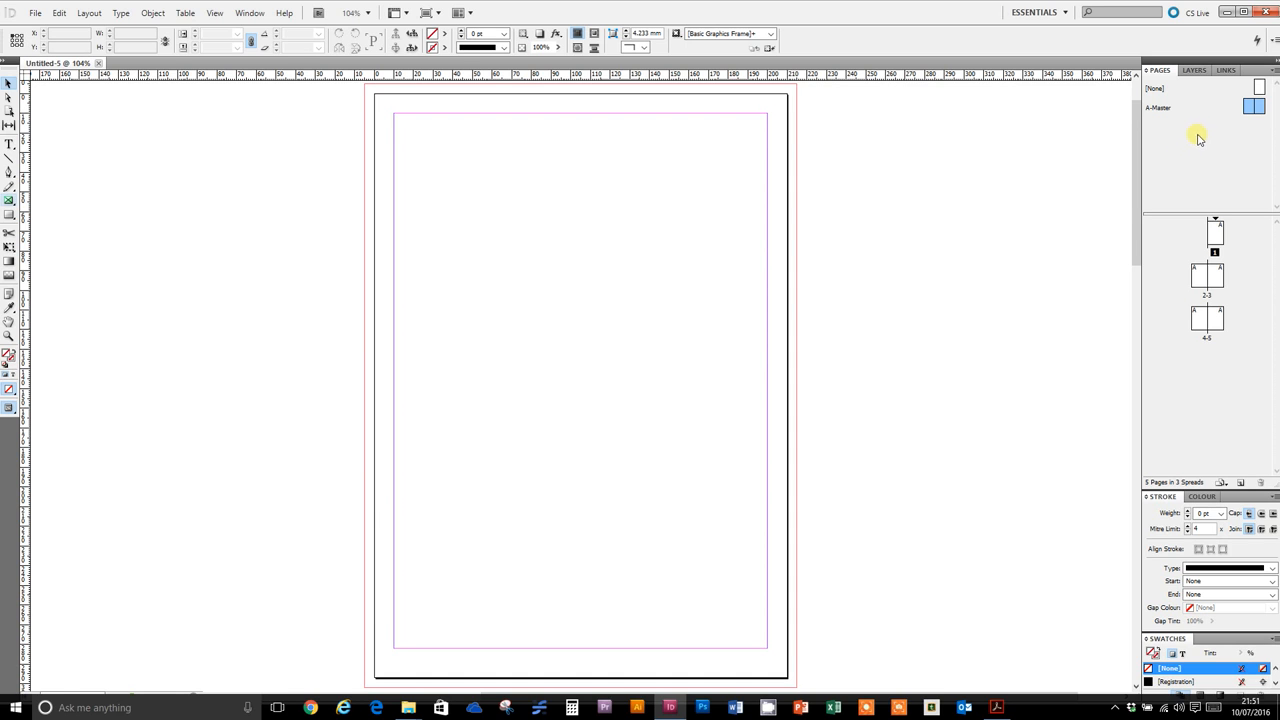
pyautogui.rightClick(1200, 136)
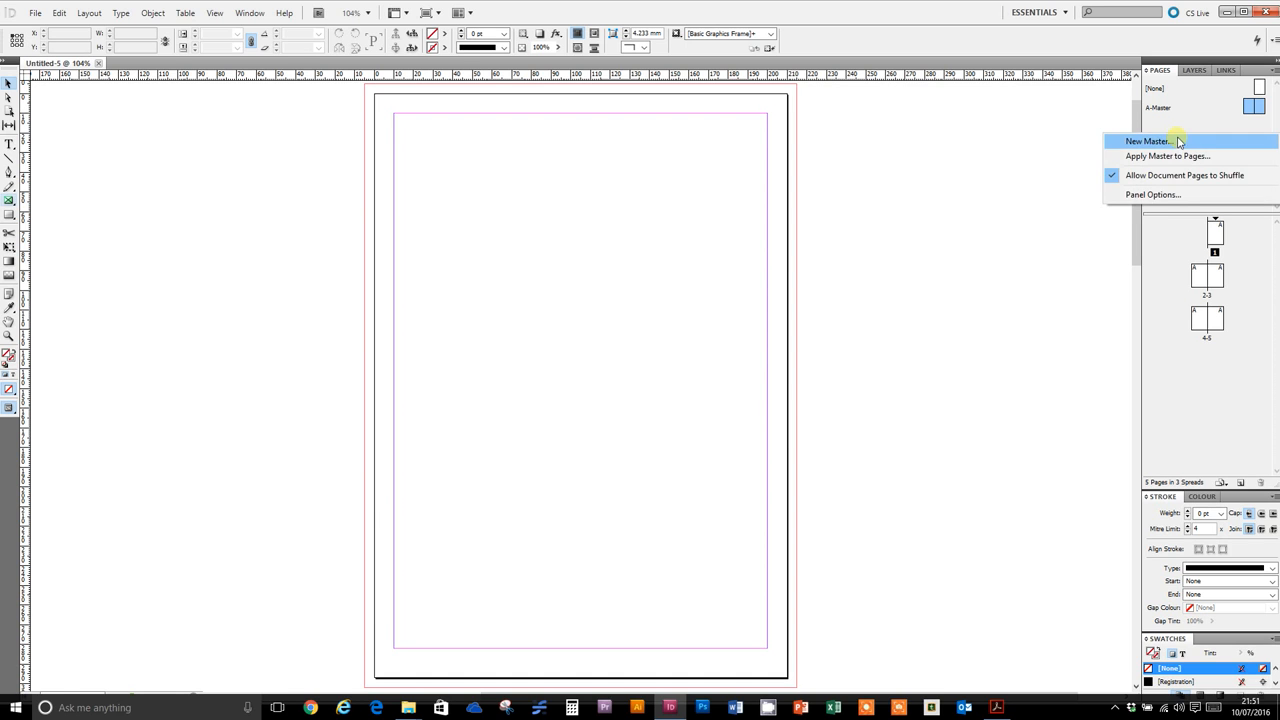
pyautogui.click(1178, 140)
pyautogui.click(597, 336)
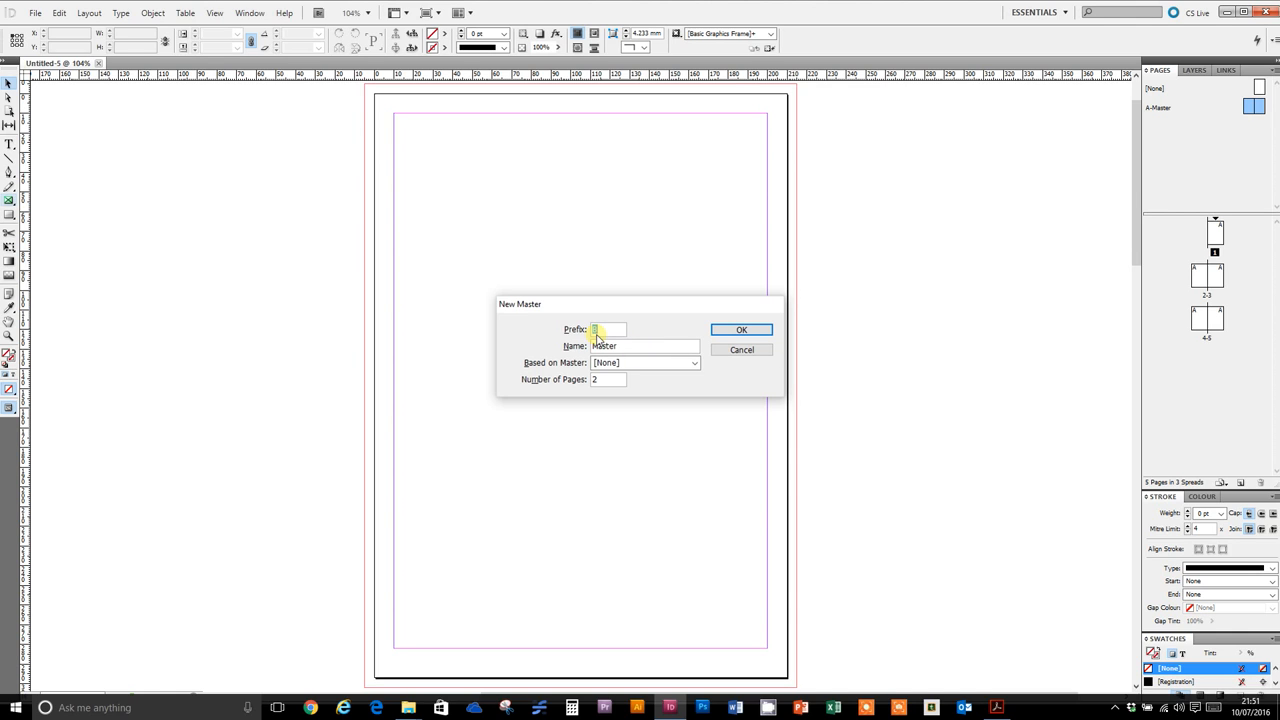
pyautogui.click(592, 346)
pyautogui.write('Cover')
pyautogui.click(606, 383)
pyautogui.moveTo(612, 381); pyautogui.dragTo(594, 380)
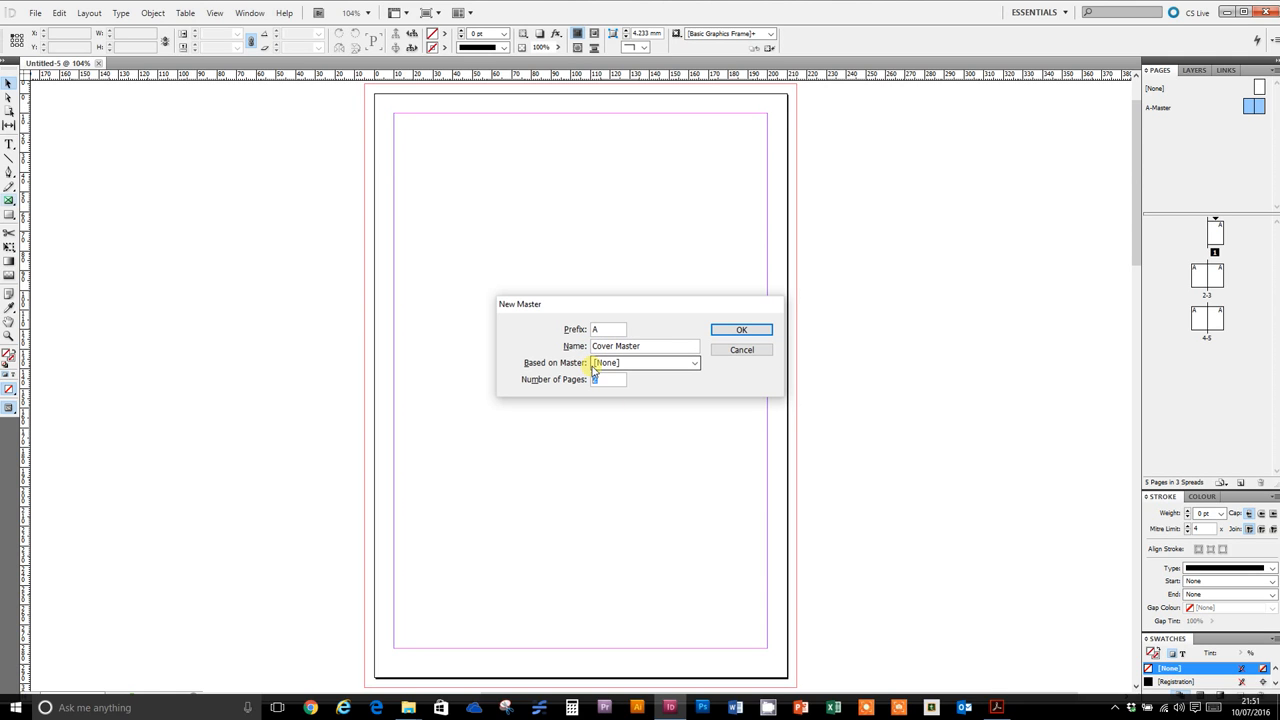
pyautogui.click(760, 332)
# Delete both pages of the original A-Master, confirming the removal even though it is applied to document pages
pyautogui.click(1249, 108)
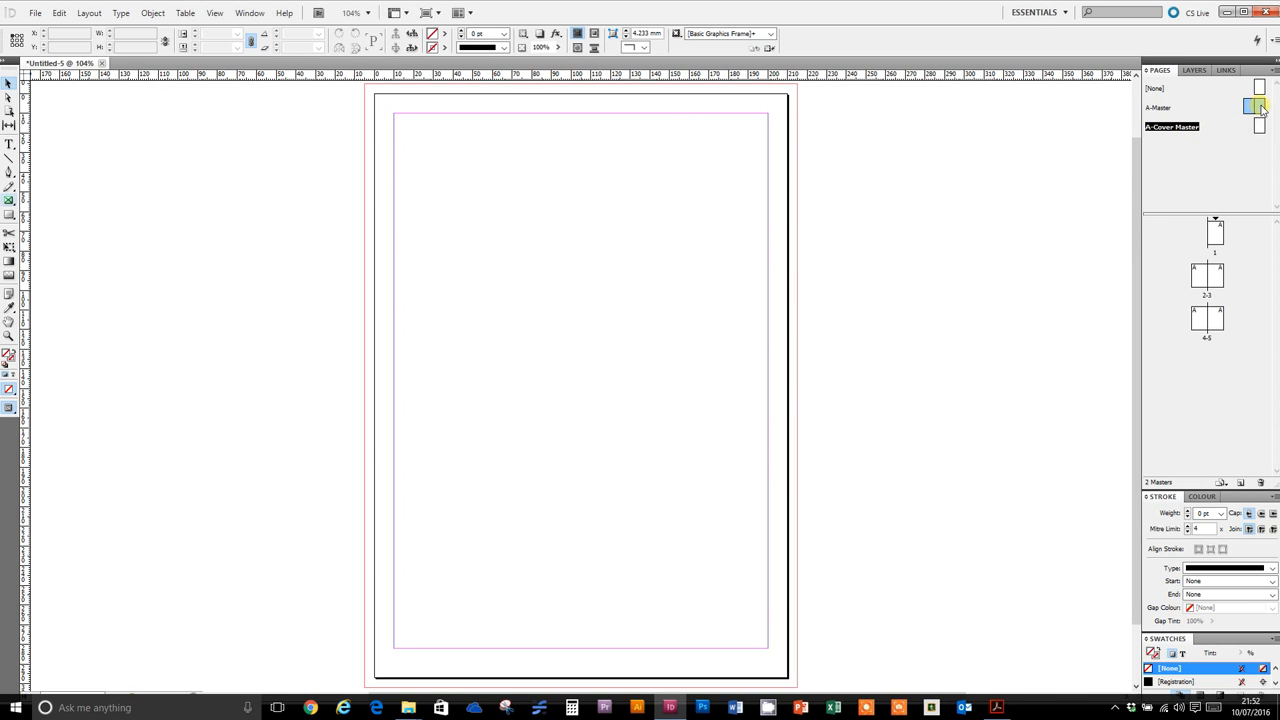
pyautogui.moveTo(1258, 108); pyautogui.dragTo(1263, 479)
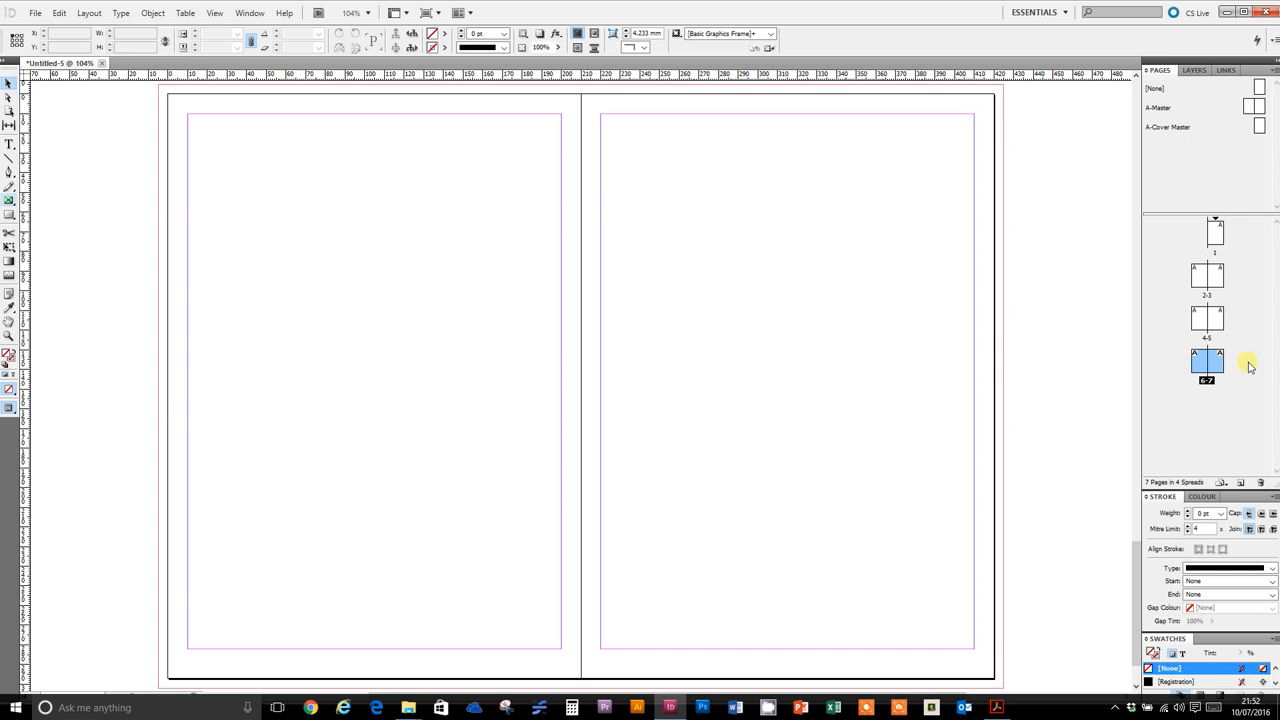
pyautogui.click(1257, 107)
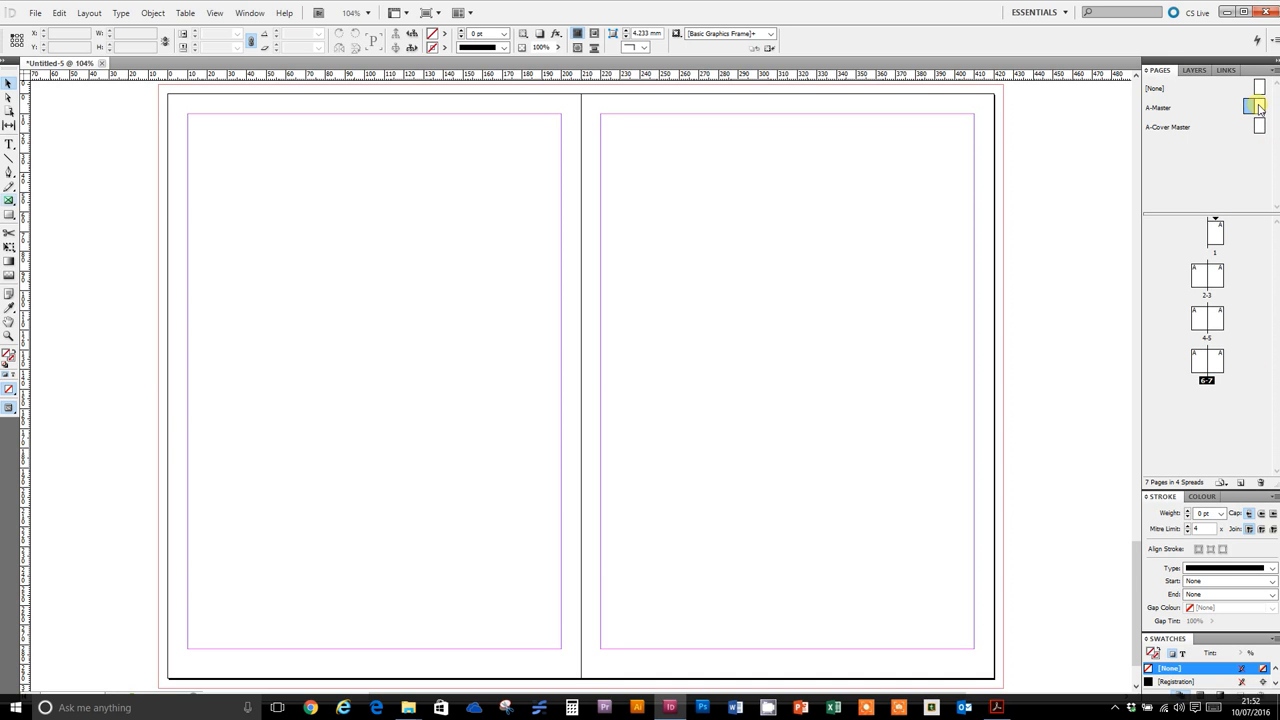
pyautogui.doubleClick(1258, 107)
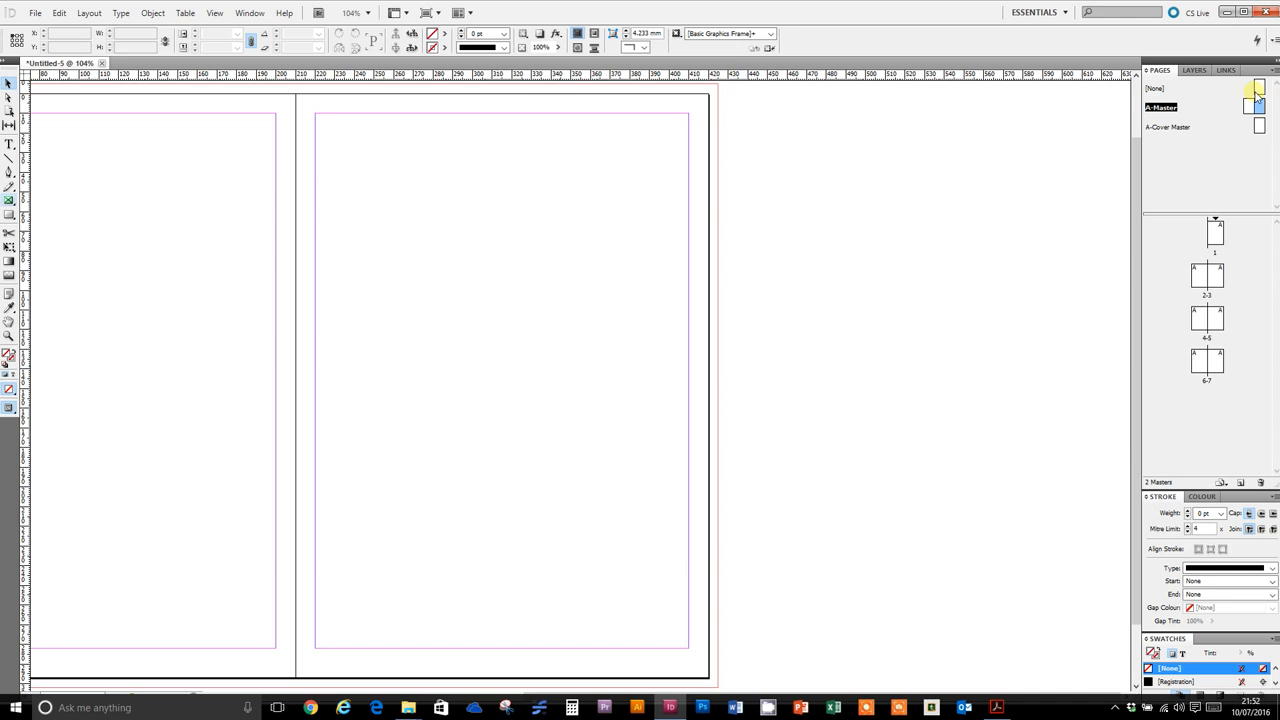
pyautogui.click(1260, 482)
pyautogui.click(675, 400)
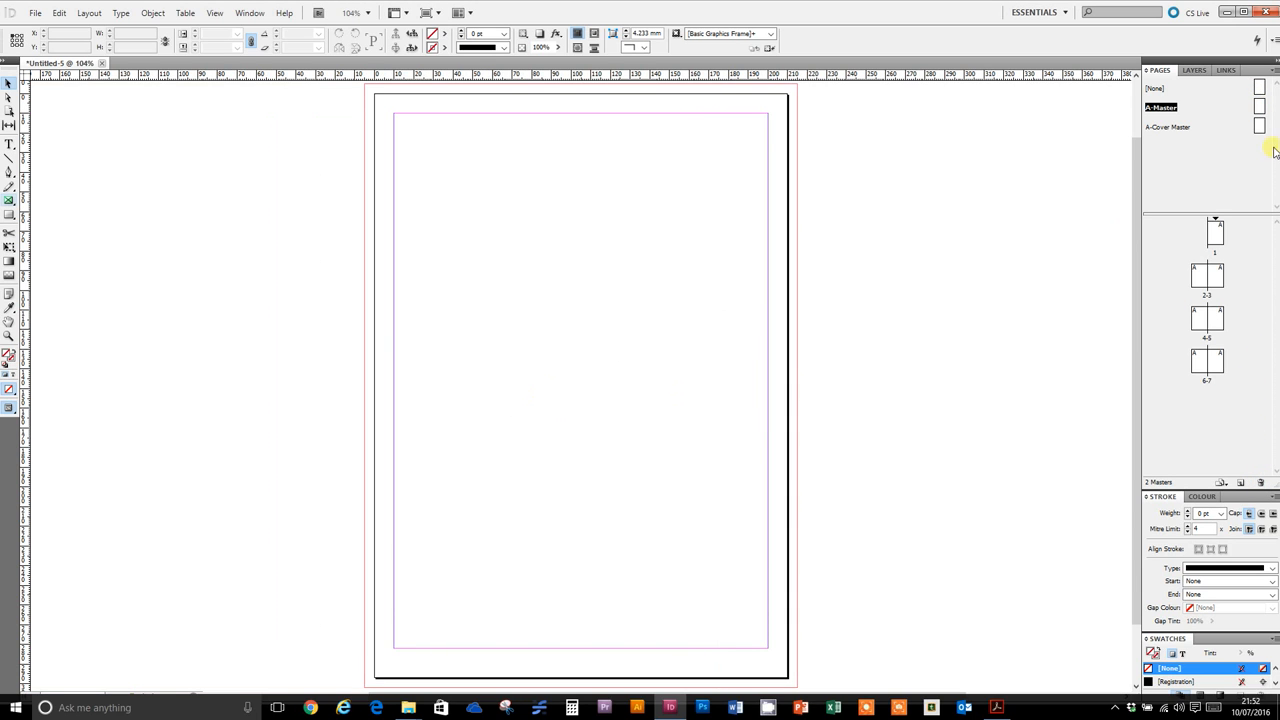
pyautogui.doubleClick(1258, 107)
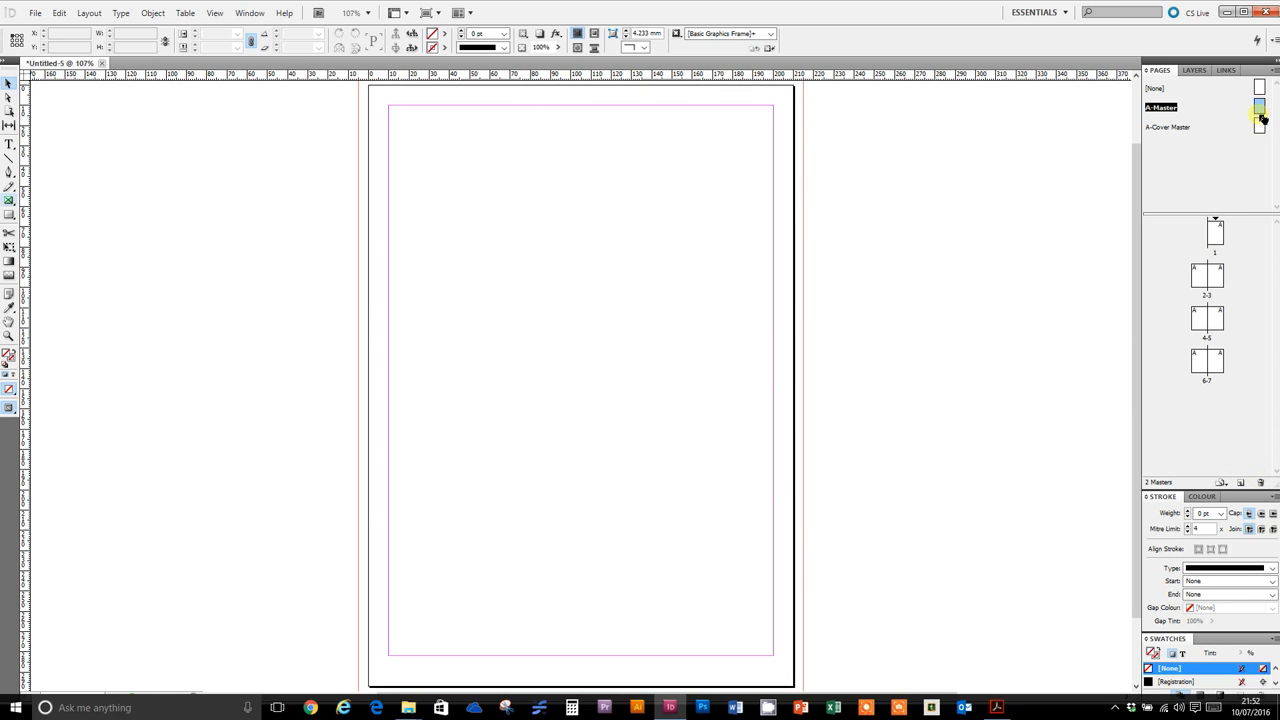
pyautogui.click(1262, 485)
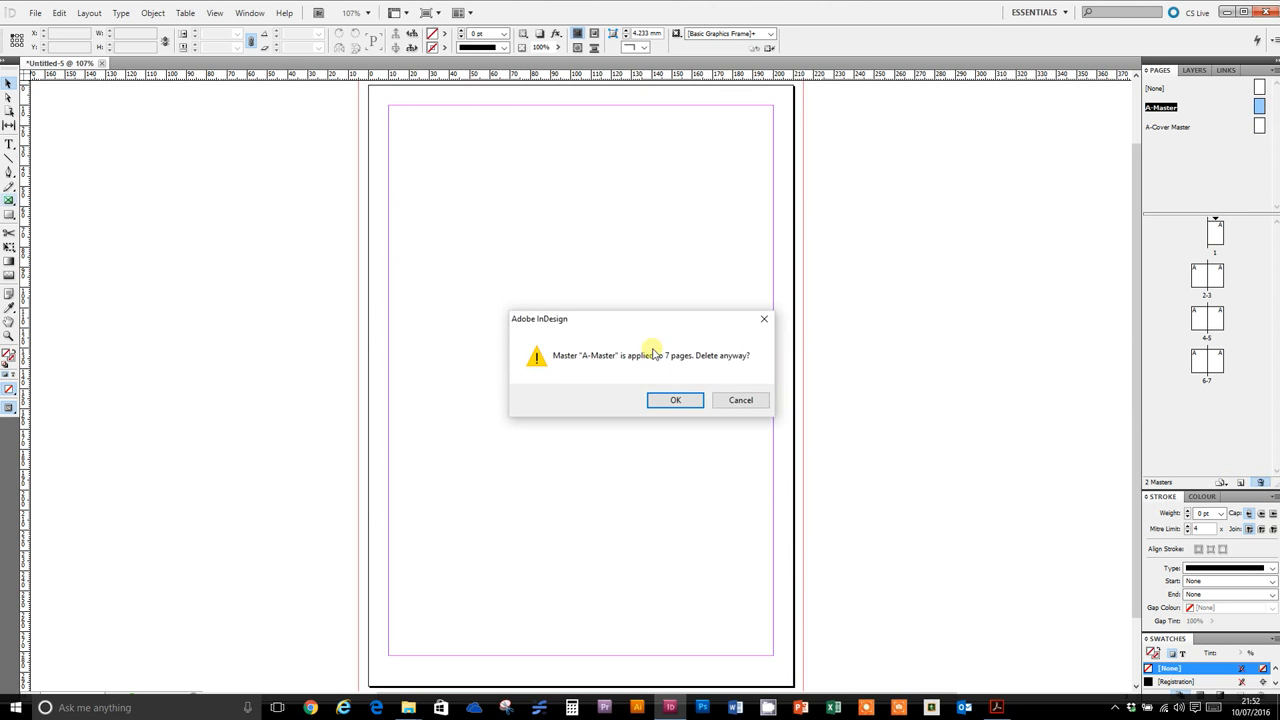
pyautogui.click(686, 400)
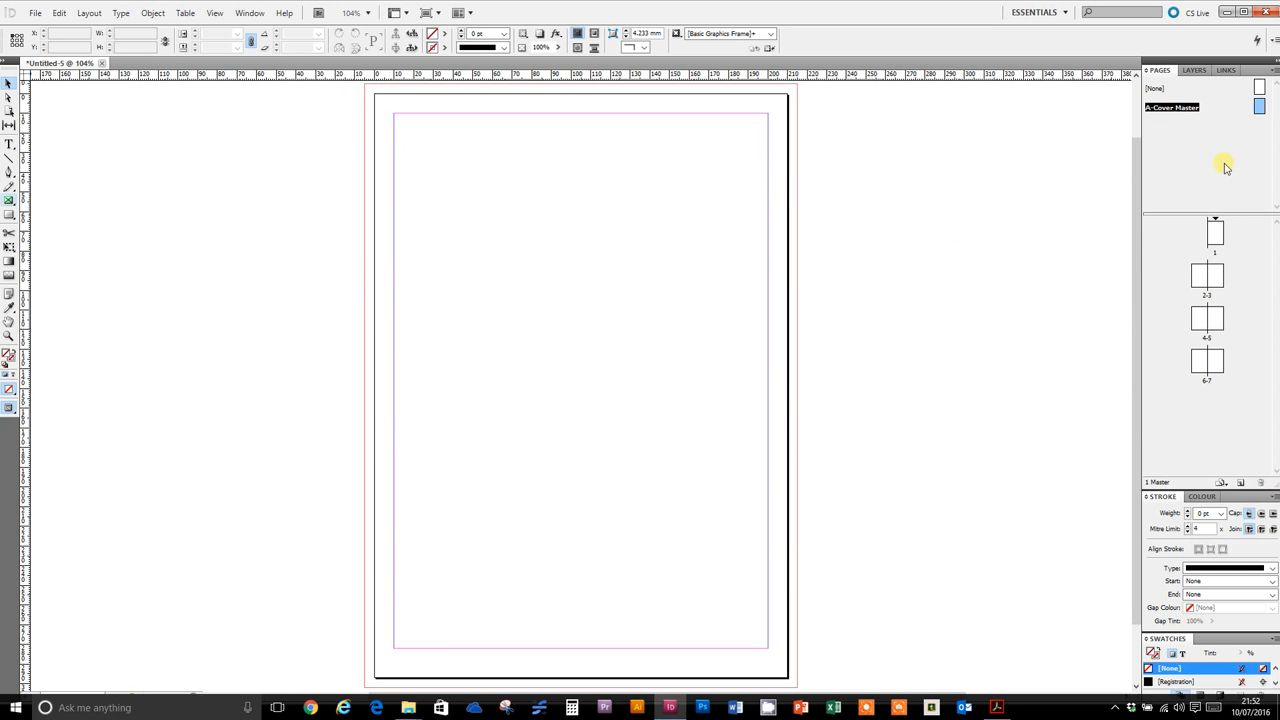
# Delete the surplus spread with pages 6-7 from the document
pyautogui.click(1203, 360)
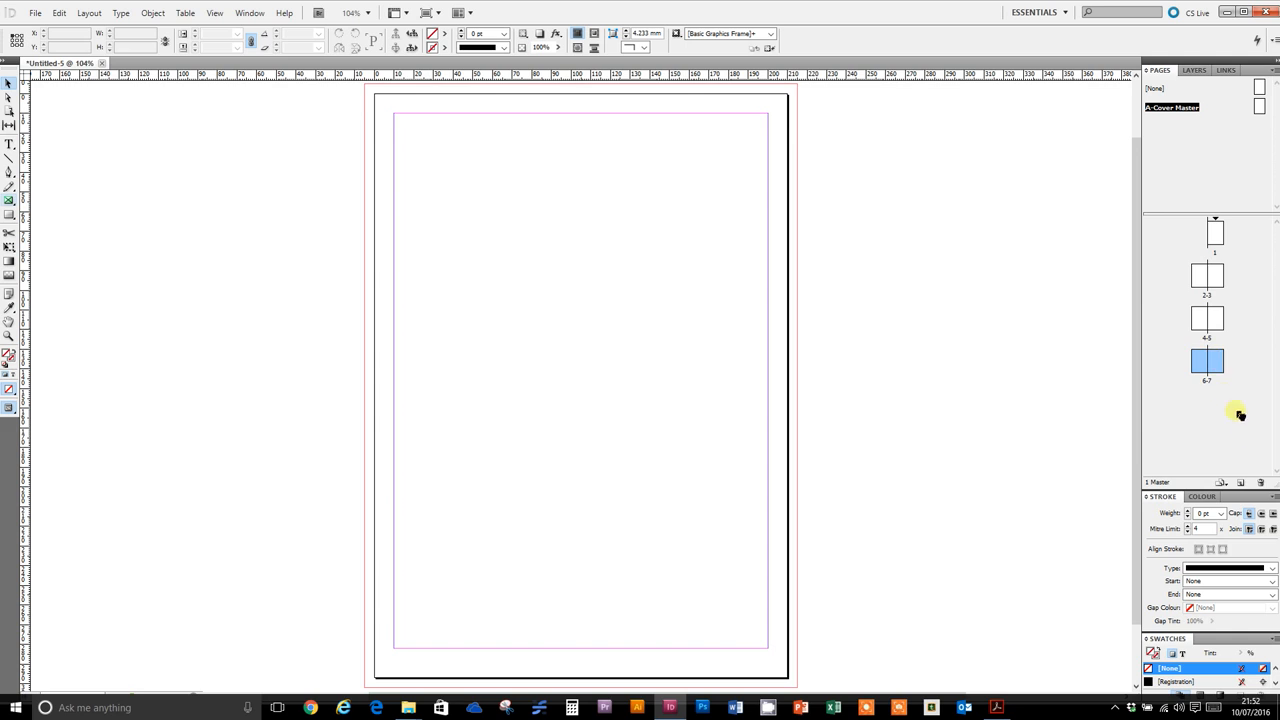
pyautogui.click(1260, 482)
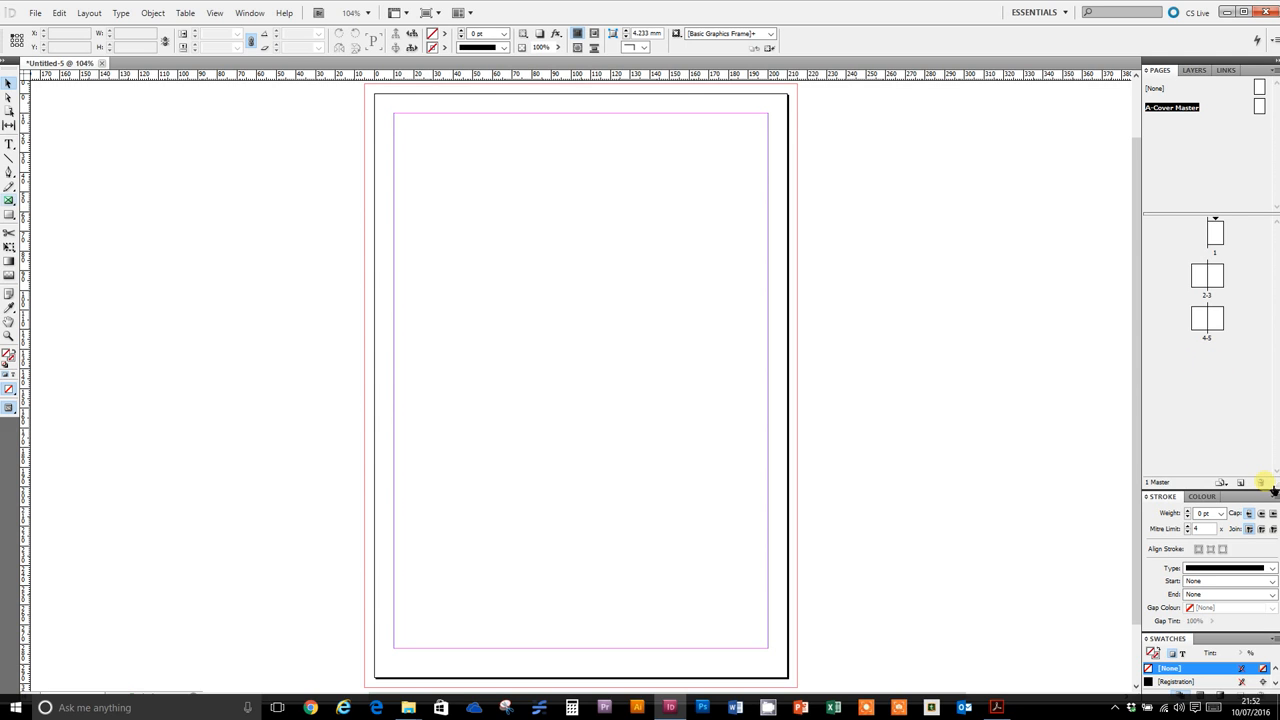
# Create a new two-page master with prefix B, named Contents Master and based on no other master
pyautogui.rightClick(1214, 140)
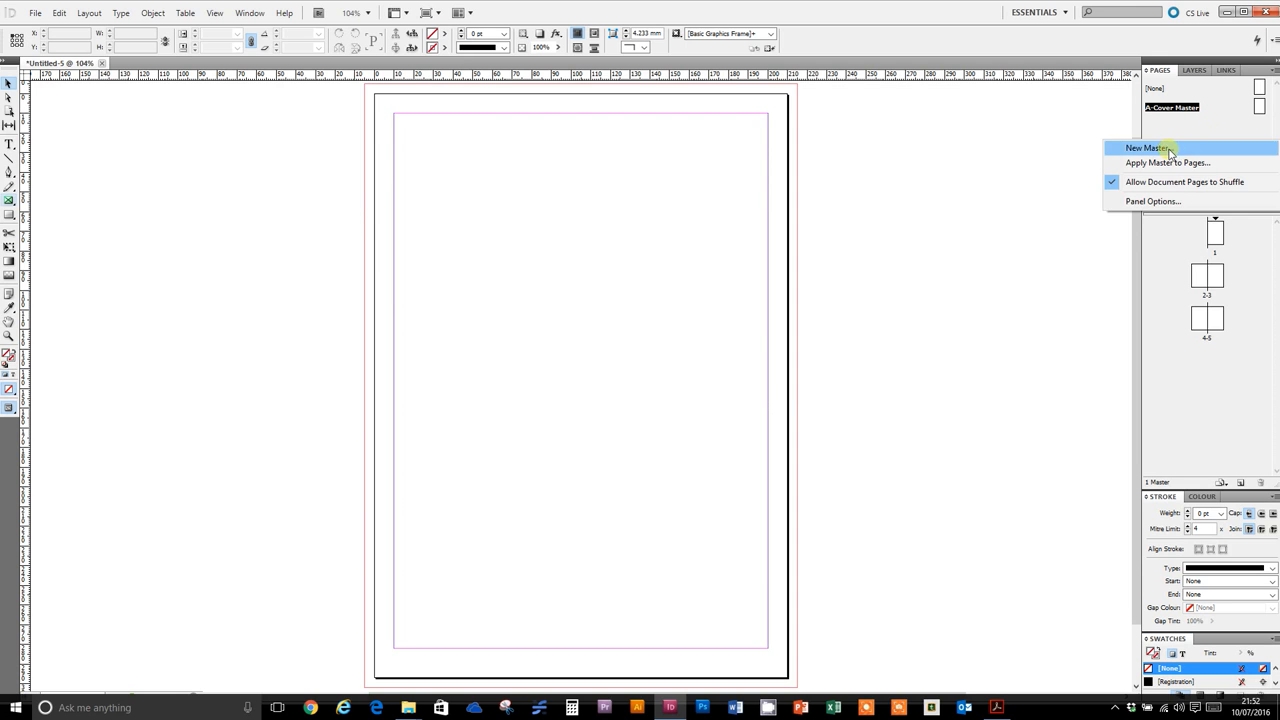
pyautogui.click(1175, 147)
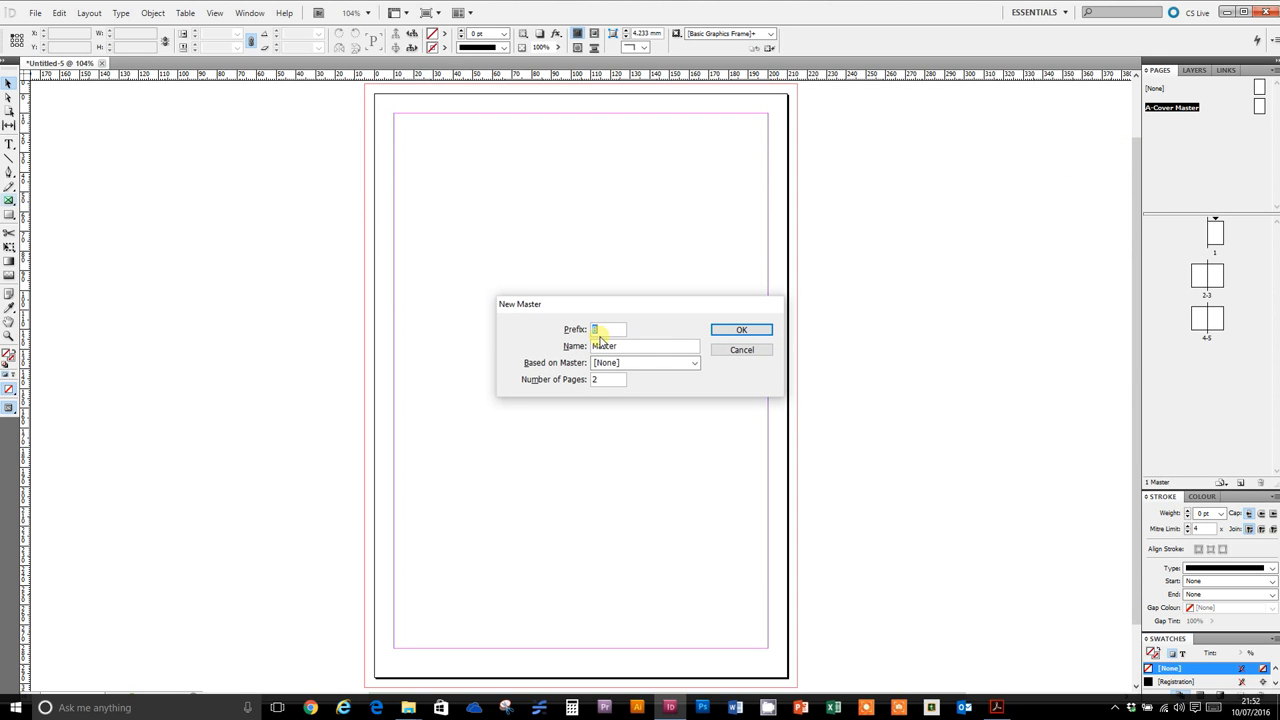
pyautogui.click(593, 347)
pyautogui.write('Con')
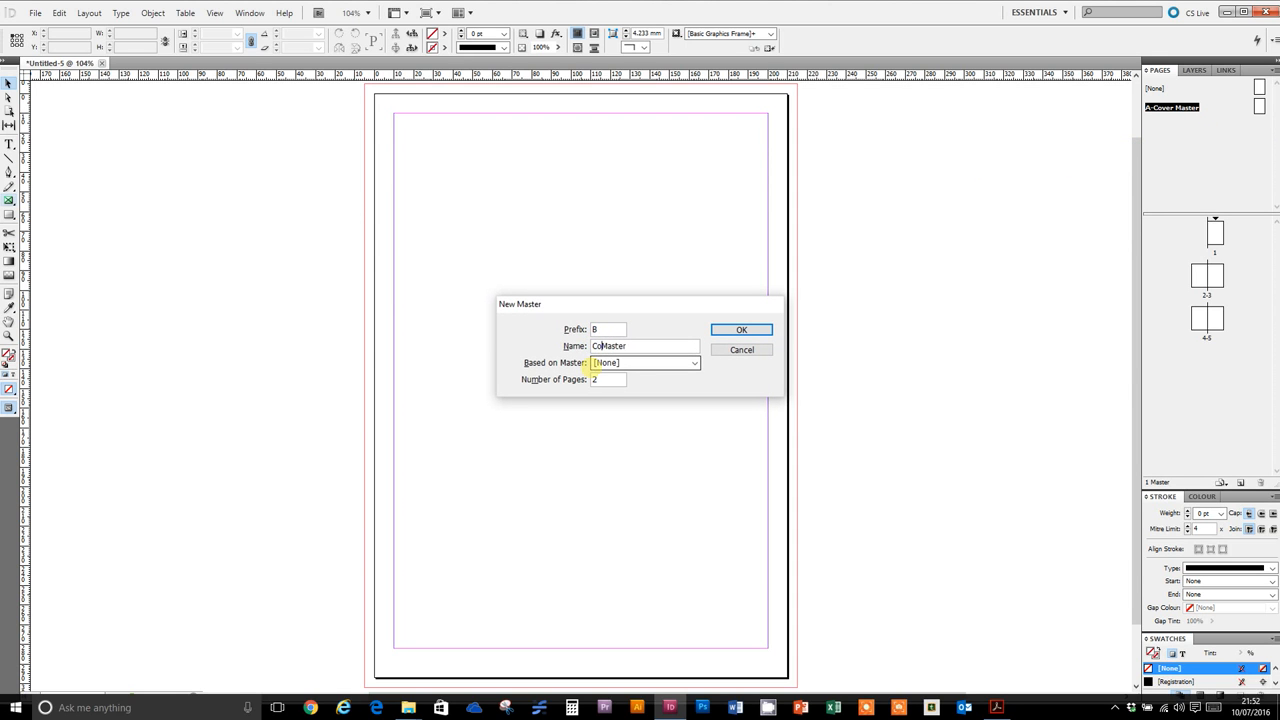
pyautogui.write('tents')
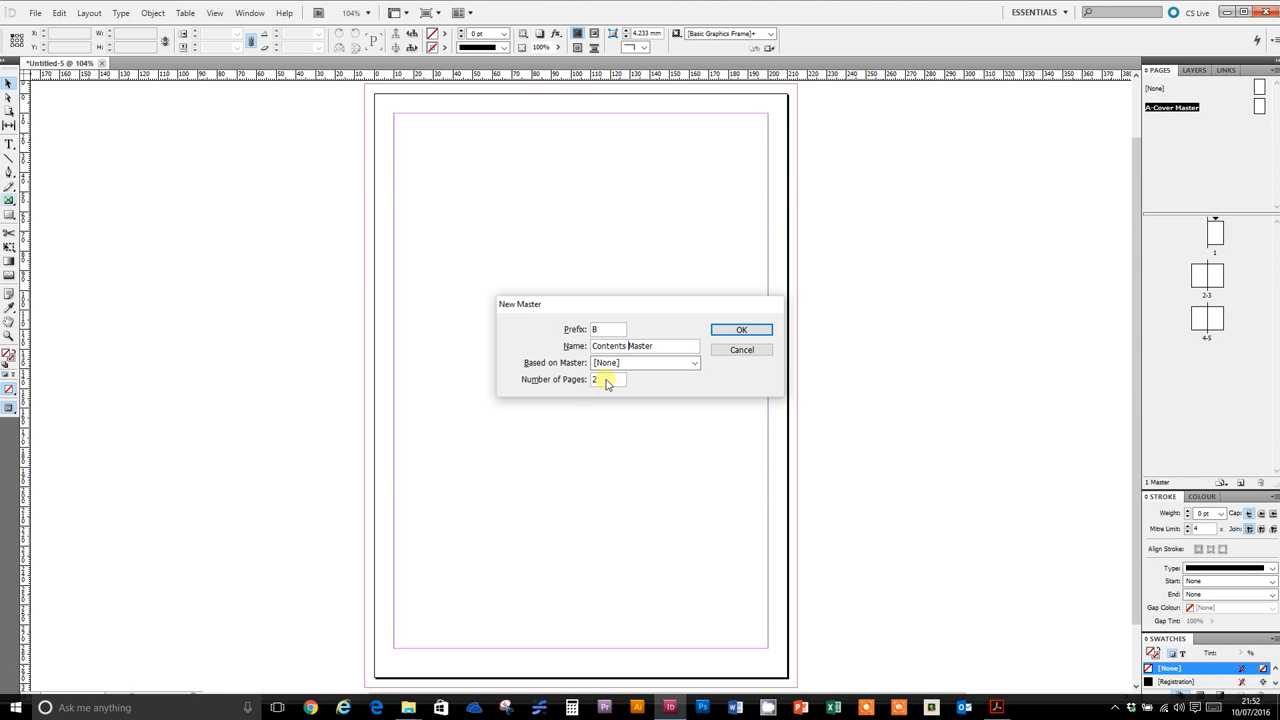
pyautogui.click(745, 333)
# Create a new two-page master with prefix C, named DPS Master and based on no other master
pyautogui.rightClick(1195, 182)
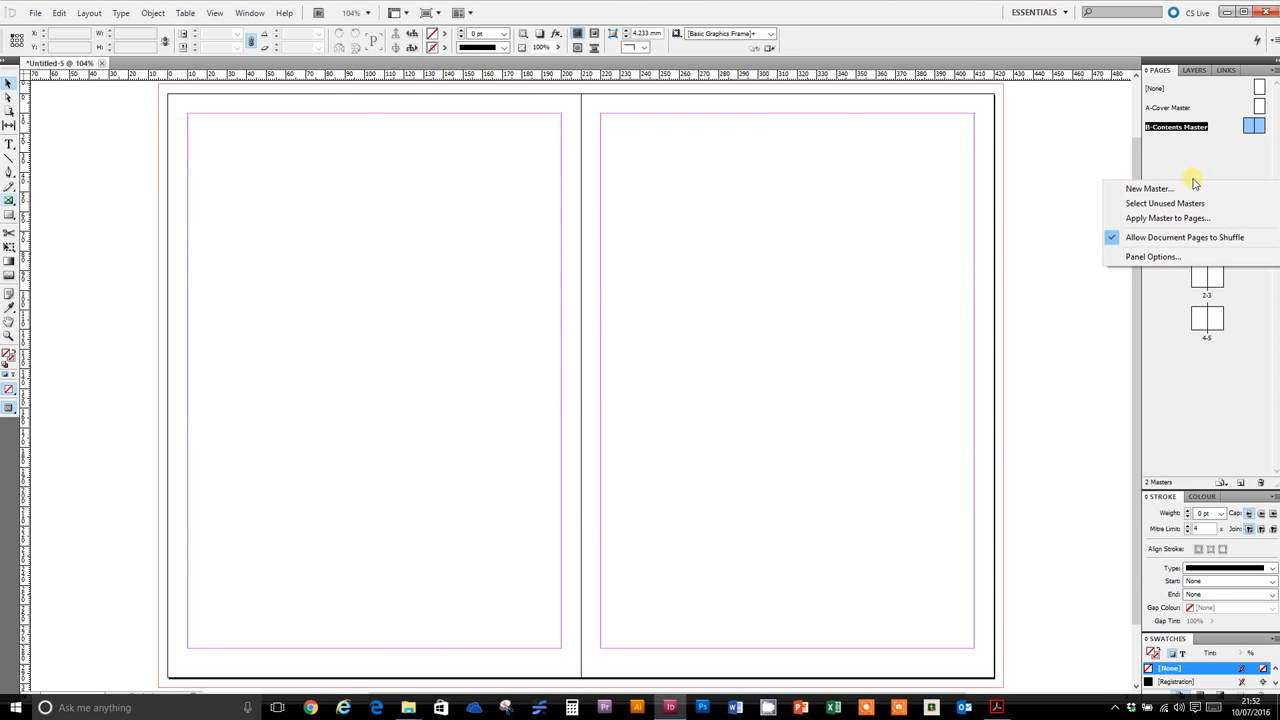
pyautogui.click(1195, 188)
pyautogui.click(592, 347)
pyautogui.write('DPS Master')
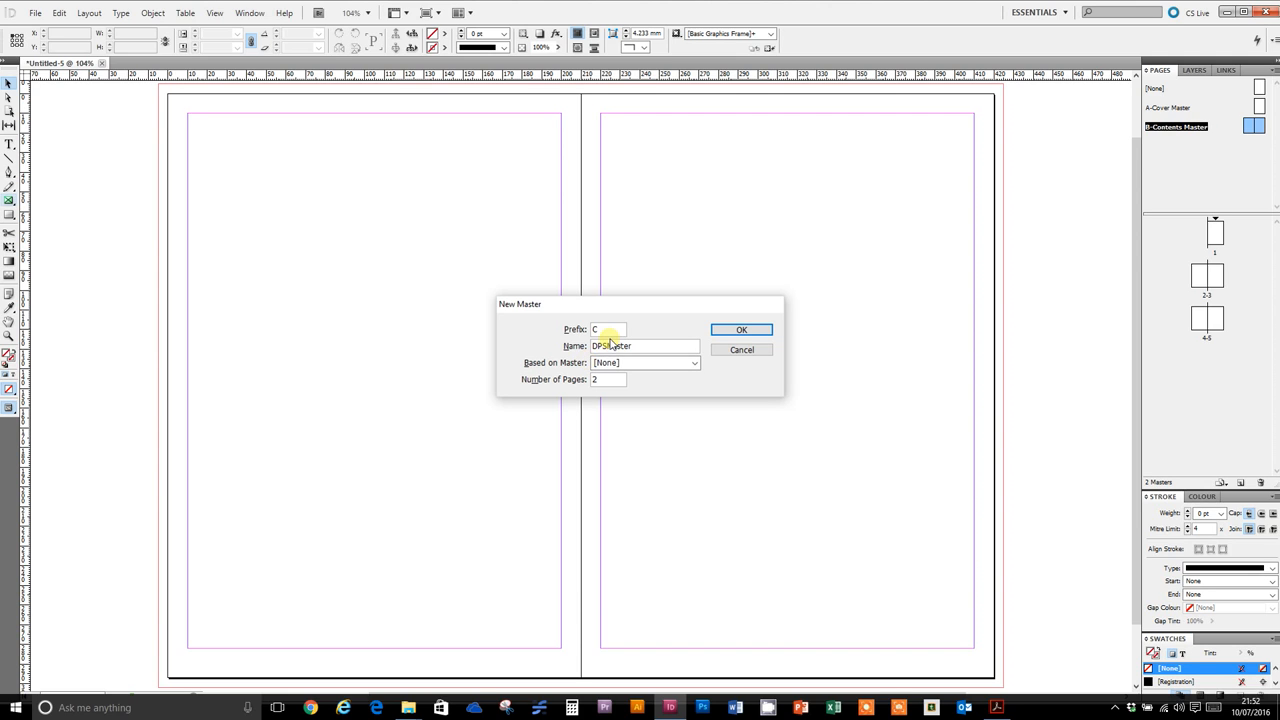
pyautogui.click(741, 331)
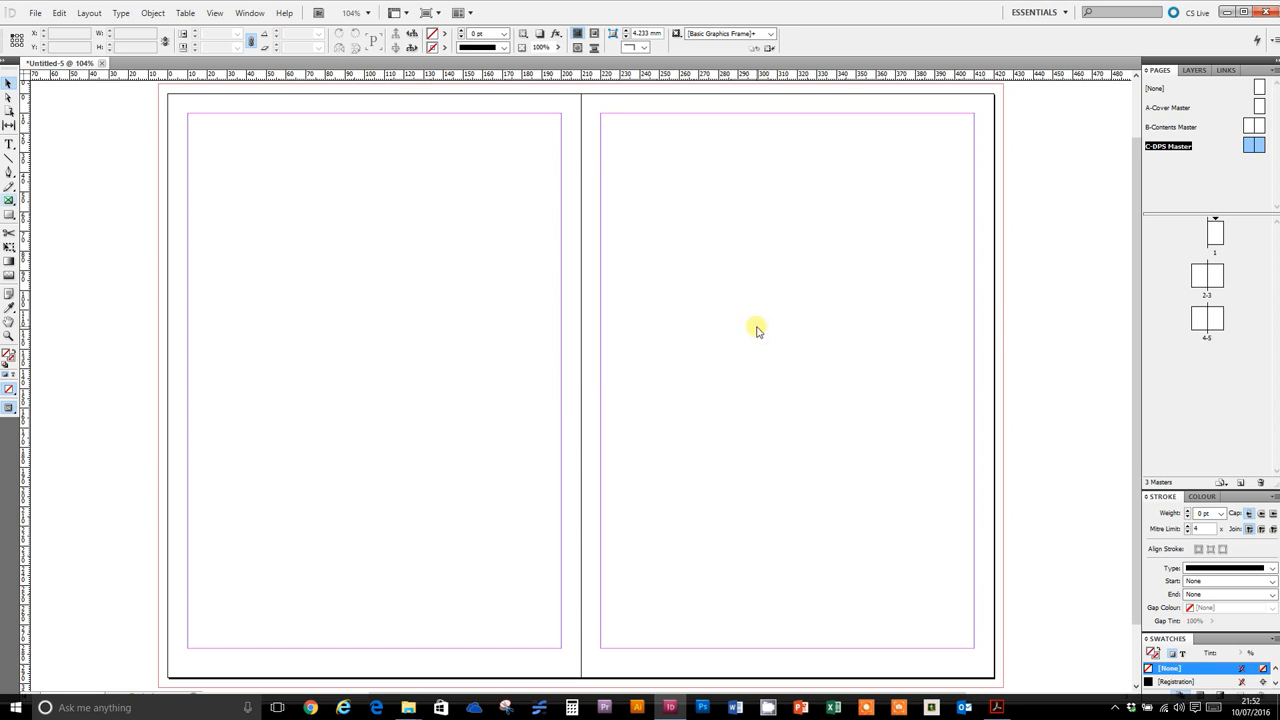
# Open the Cover Master for editing and toggle the rulers off and back on
pyautogui.doubleClick(1260, 107)
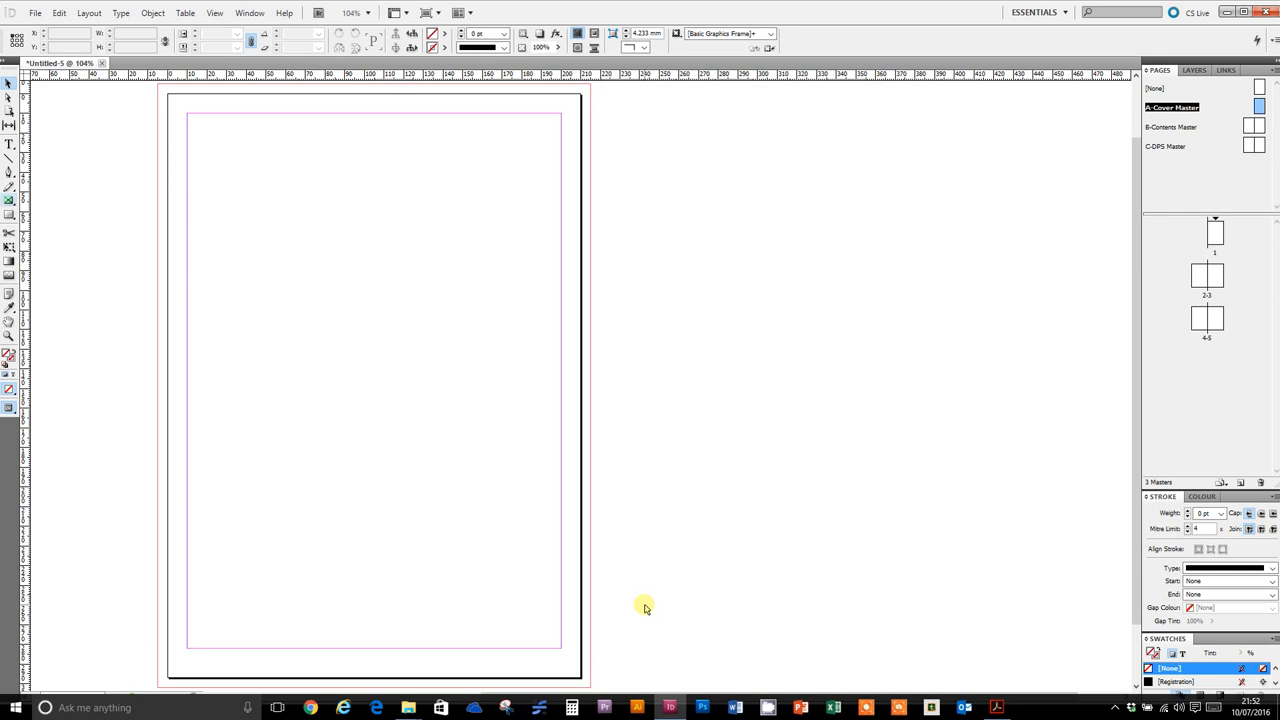
pyautogui.hotkey('ctrl', '0')
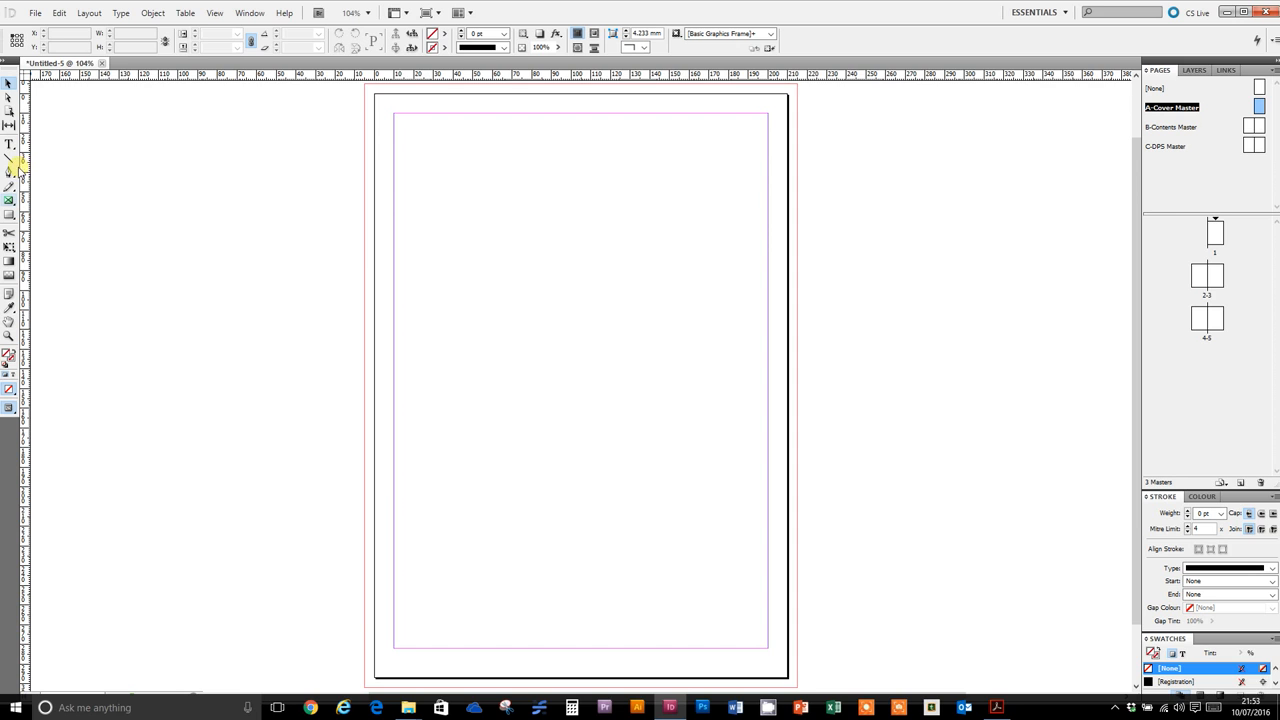
pyautogui.click(214, 13)
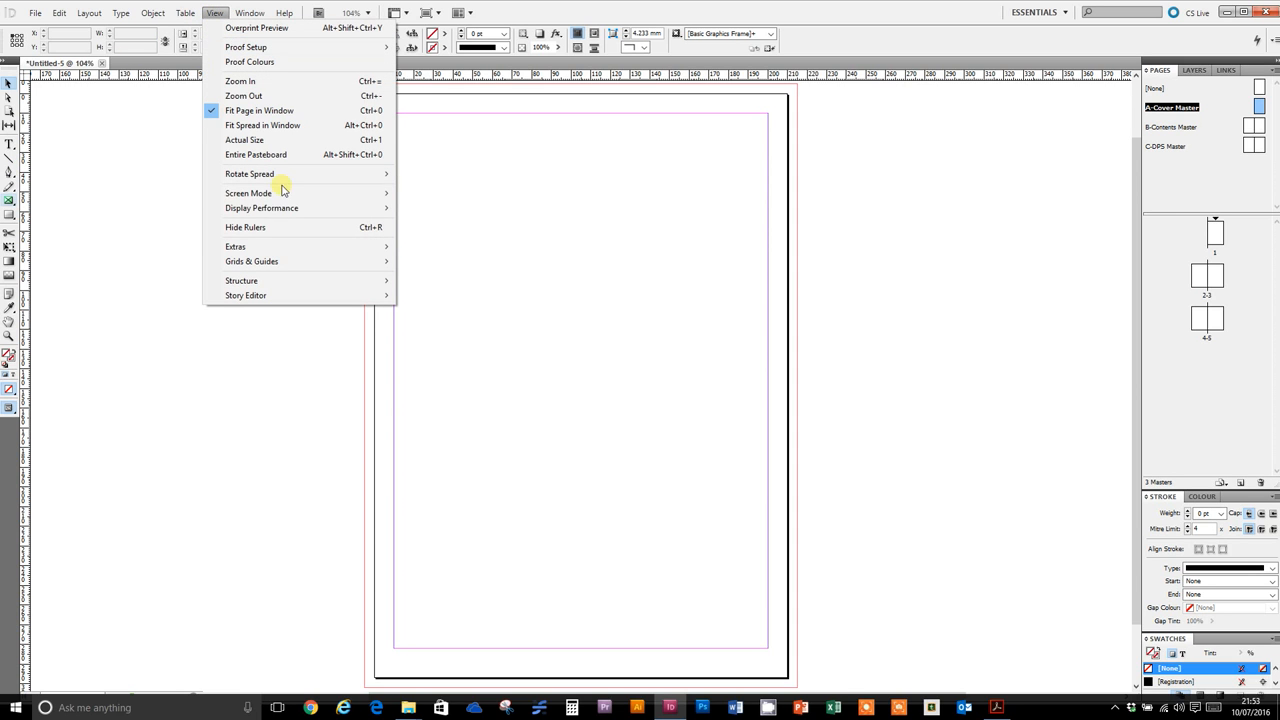
pyautogui.click(295, 228)
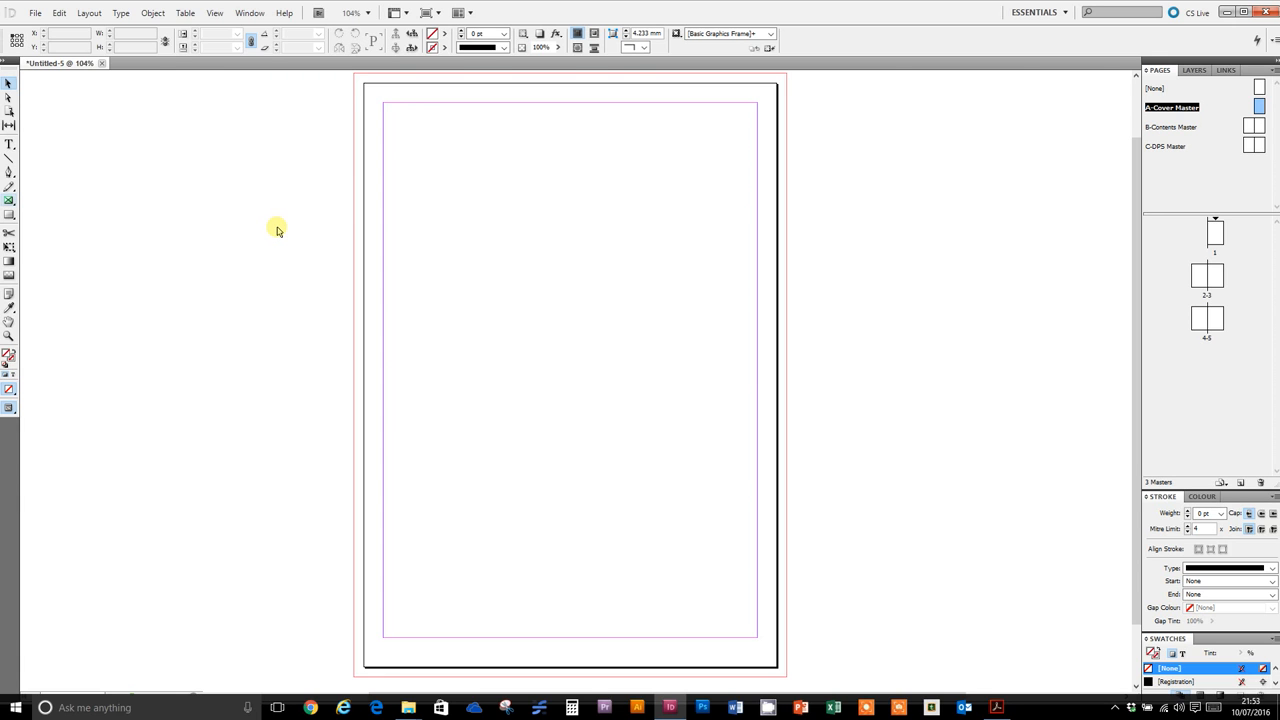
pyautogui.hotkey('ctrl', 'r')
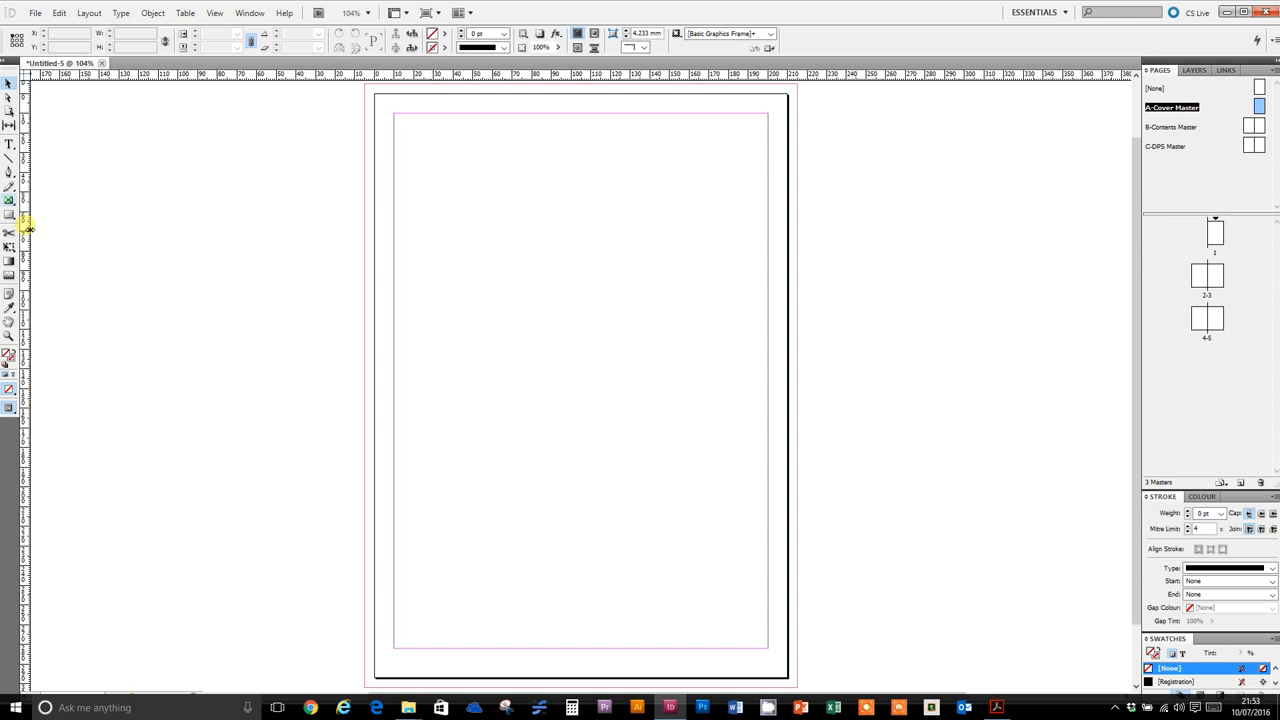
# Add a vertical guide at 70 mm and a horizontal guide at 30 mm to the Cover Master
pyautogui.moveTo(29, 228); pyautogui.dragTo(509, 210)
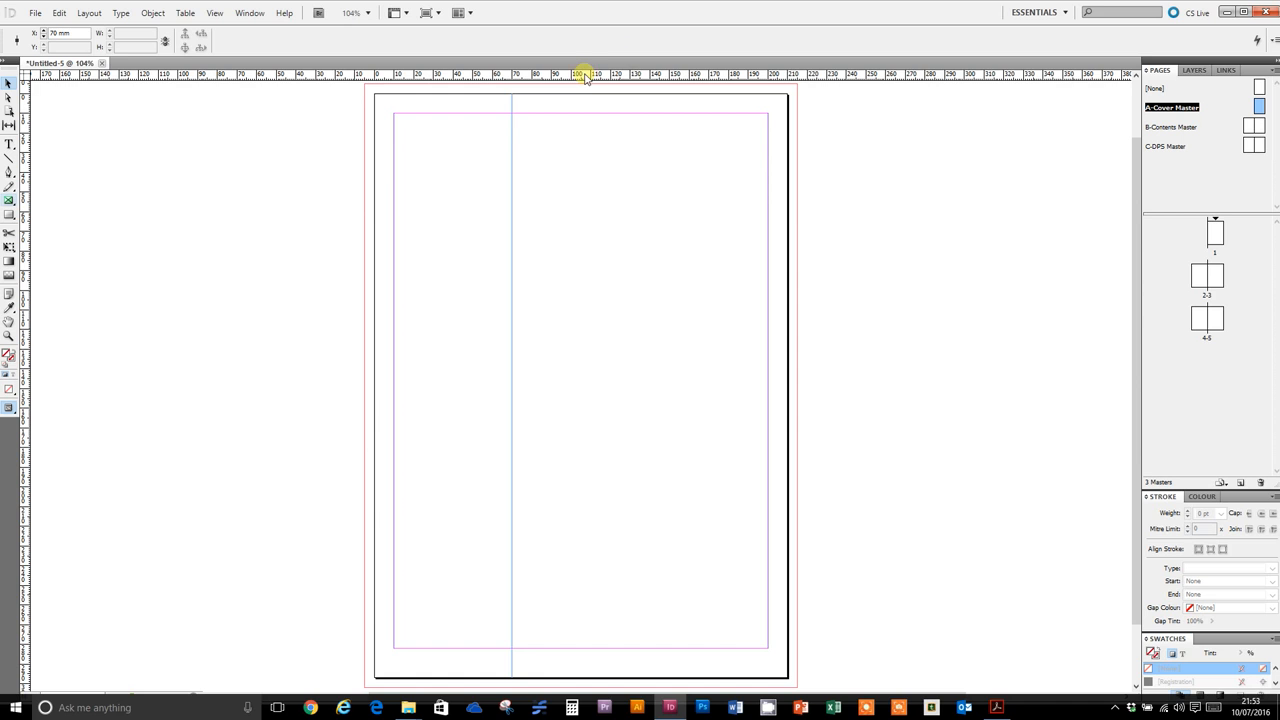
pyautogui.moveTo(588, 77); pyautogui.dragTo(593, 146)
pyautogui.moveTo(593, 148); pyautogui.dragTo(592, 153)
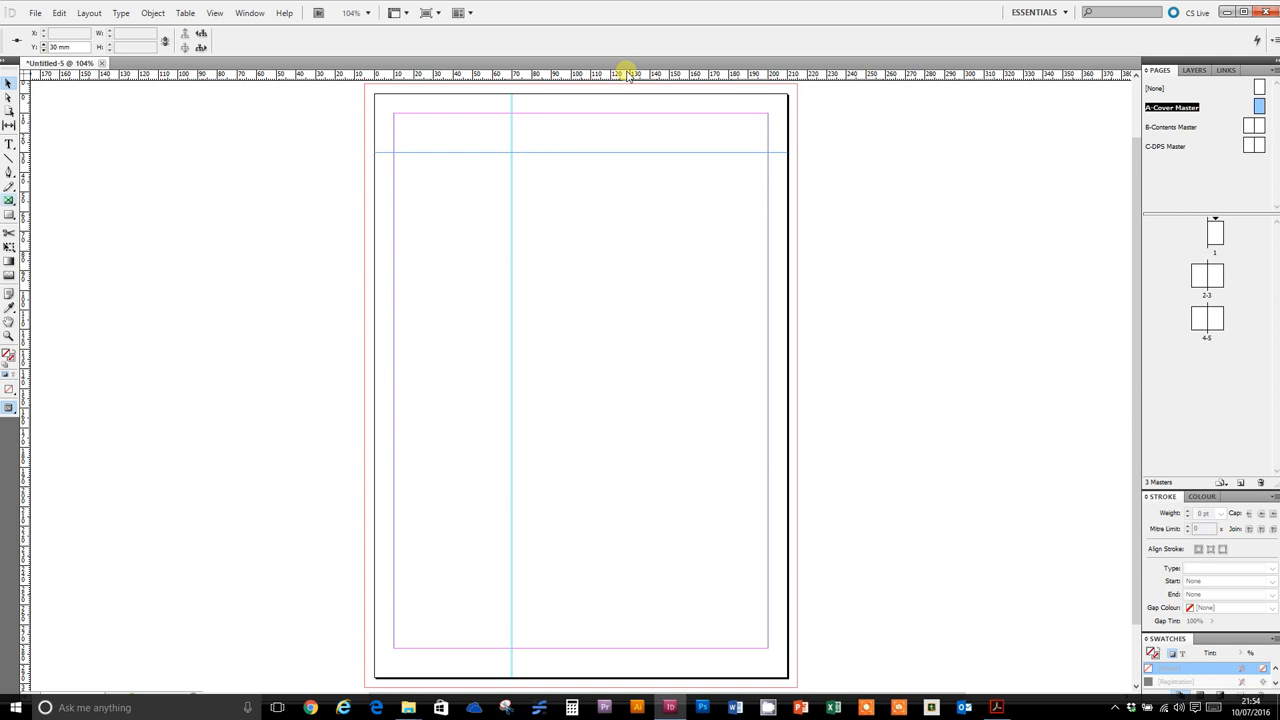
# Add horizontal guides to the Cover Master about three-fifths down the page, at 240 mm, and at 282 mm along the bottom margin
pyautogui.moveTo(617, 69); pyautogui.dragTo(620, 447)
pyautogui.moveTo(657, 74); pyautogui.dragTo(660, 565)
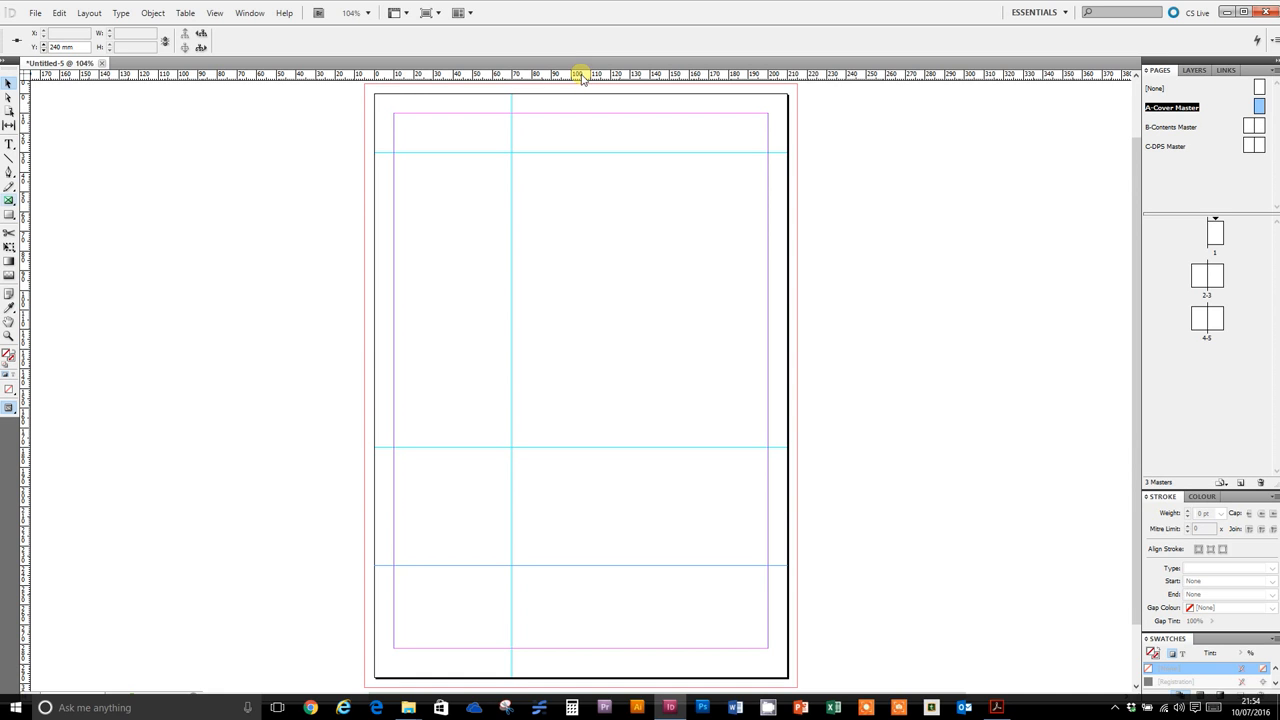
pyautogui.moveTo(580, 78); pyautogui.dragTo(563, 647)
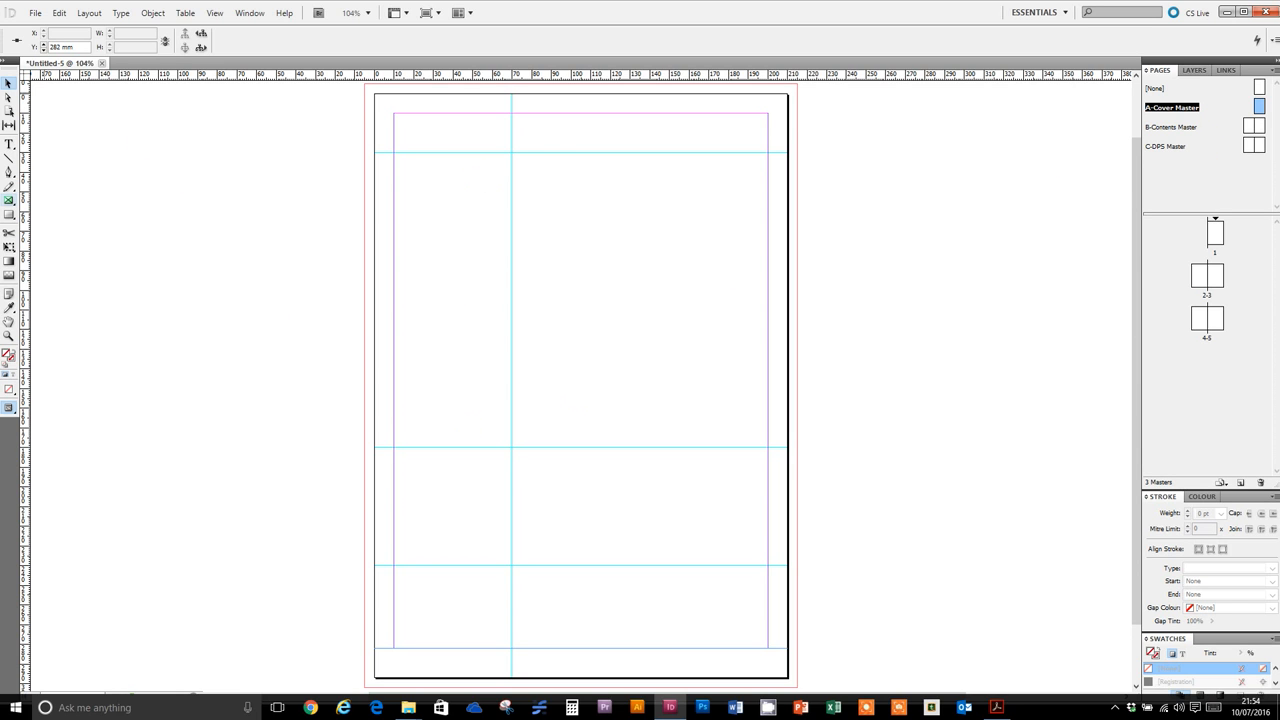
# Apply the Cover Master to document page 1
pyautogui.doubleClick(1215, 236)
pyautogui.doubleClick(1262, 108)
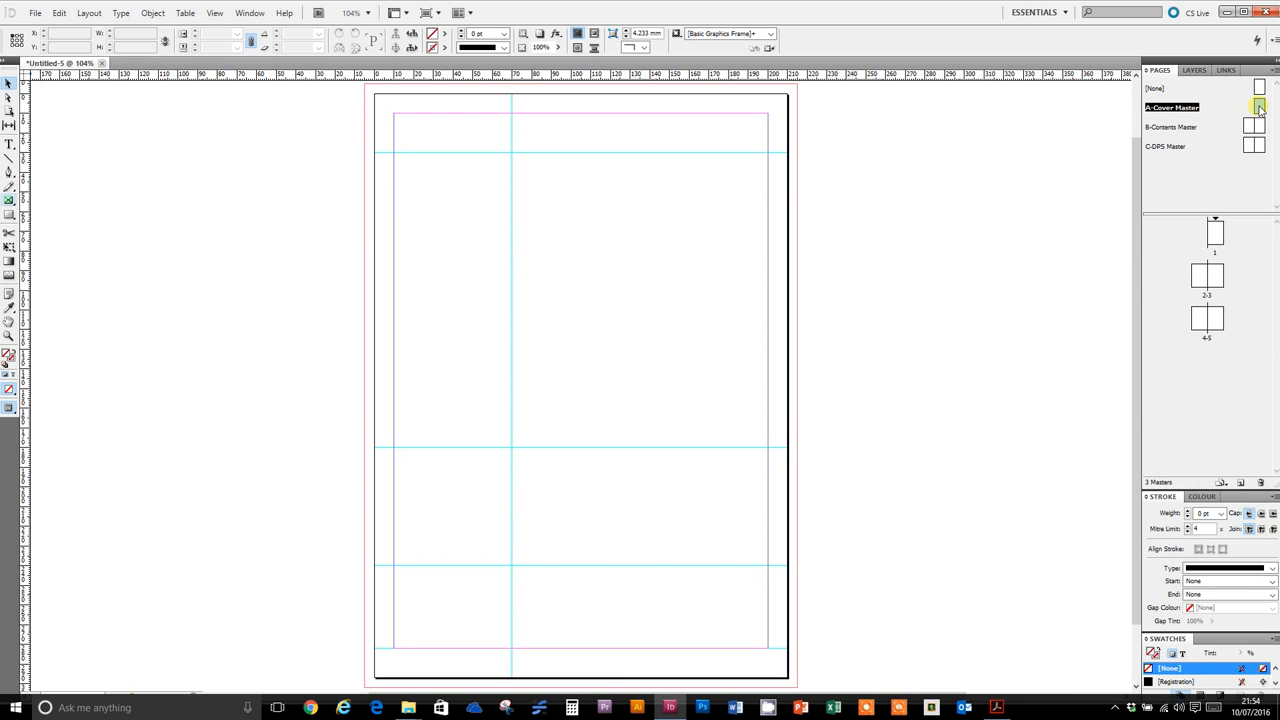
pyautogui.moveTo(1260, 108); pyautogui.dragTo(1224, 240)
# Set the Contents Master spread to three columns per page with a 4.233 mm gutter, keeping its existing margins
pyautogui.doubleClick(1248, 128)
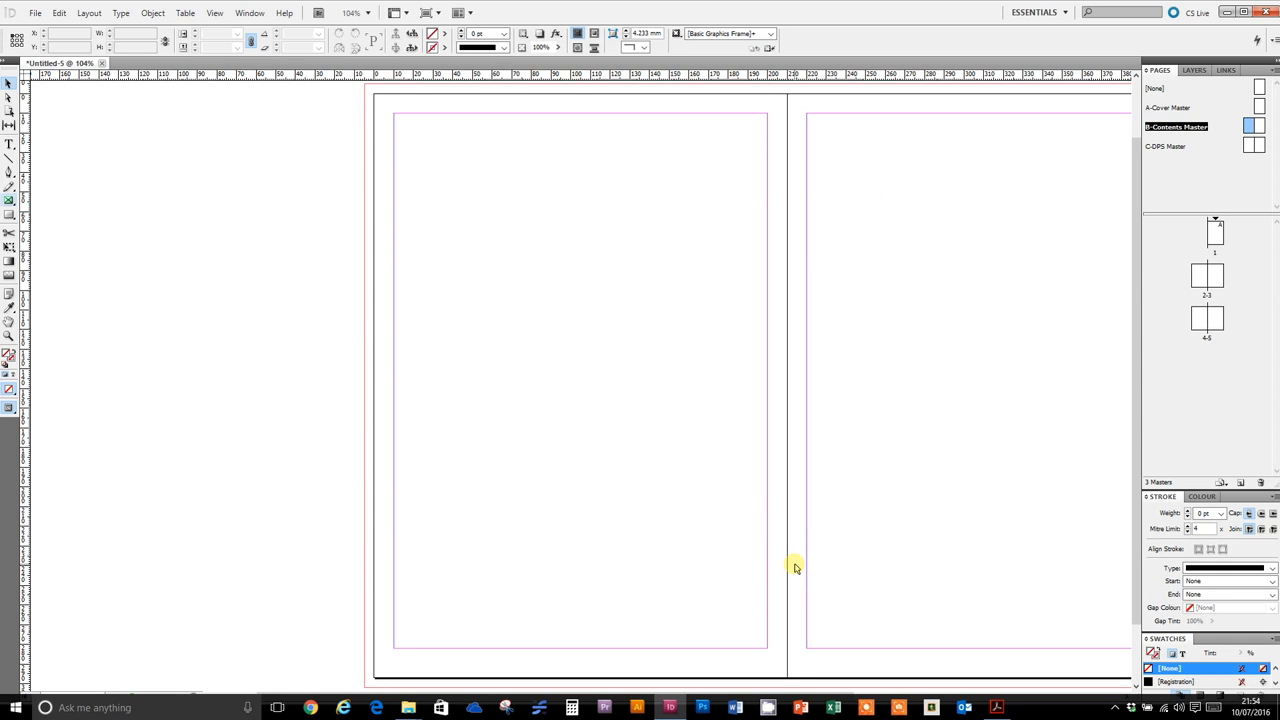
pyautogui.hotkey('ctrl', 'alt', '0')
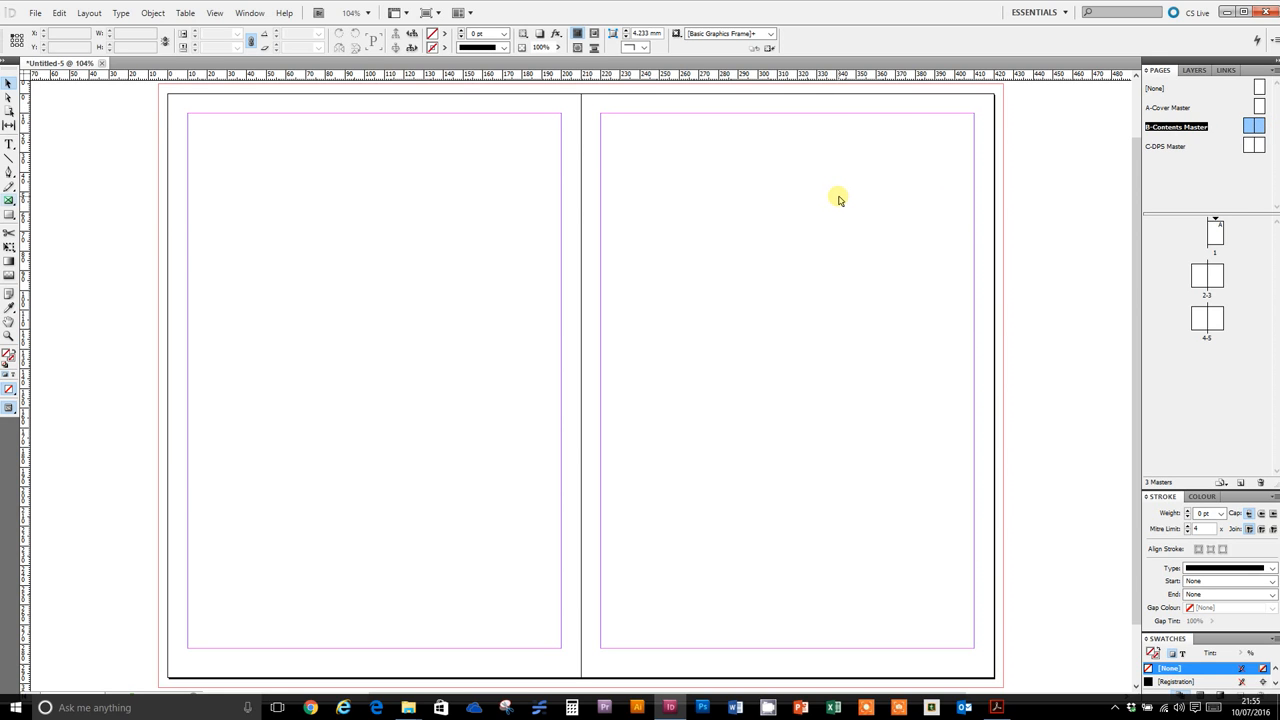
pyautogui.click(86, 14)
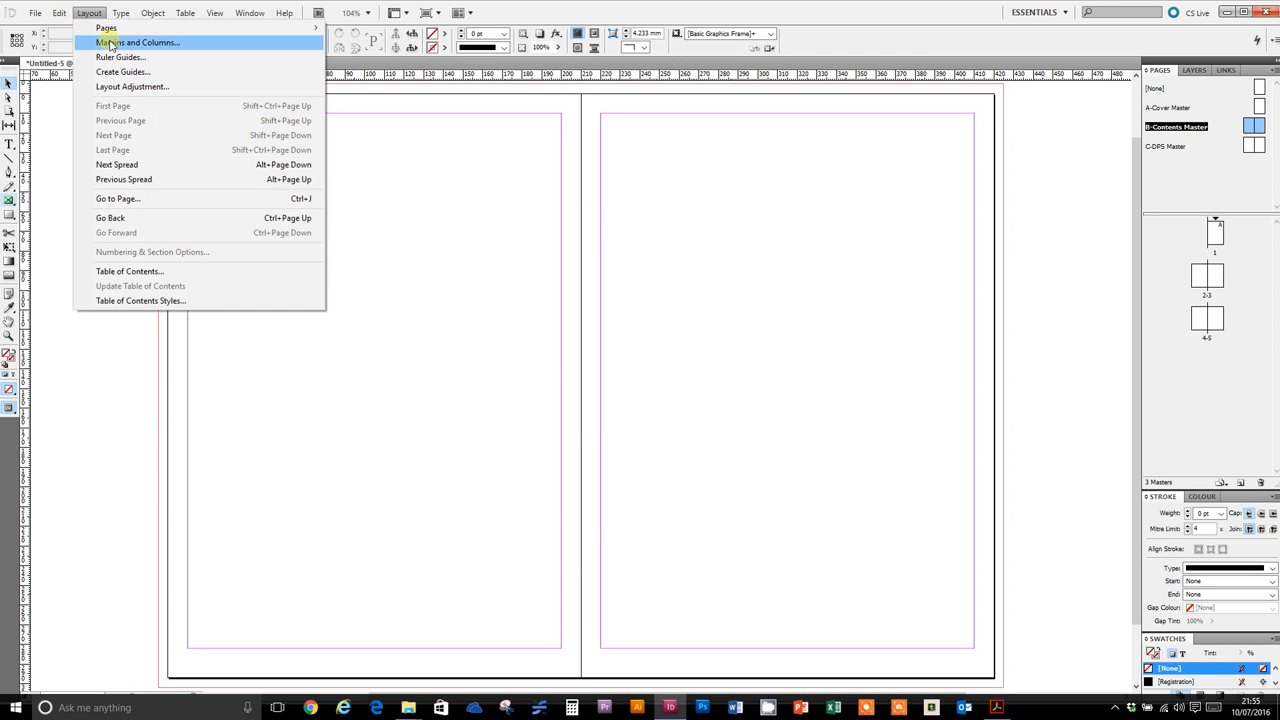
pyautogui.click(111, 43)
pyautogui.click(522, 374)
pyautogui.click(522, 374)
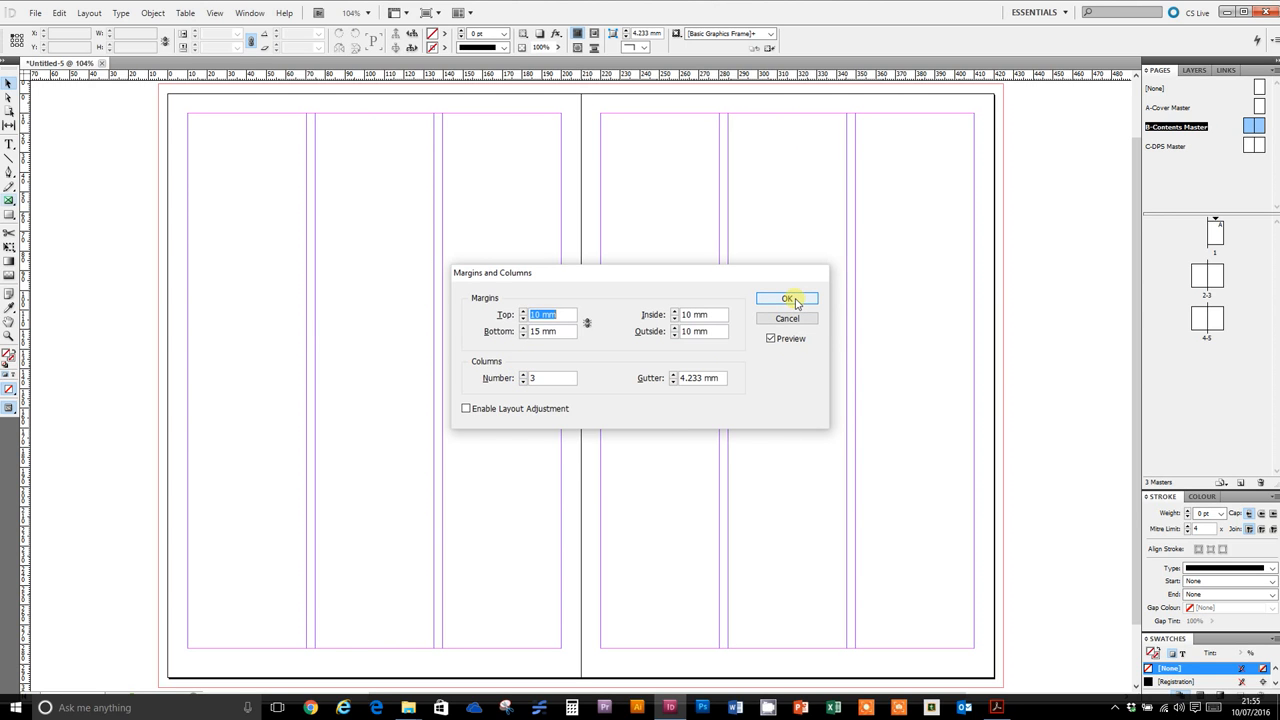
pyautogui.click(789, 299)
# Set the DPS Master spread to two columns per page with a 4.233 mm gutter, keeping its existing margins
pyautogui.click(1250, 147)
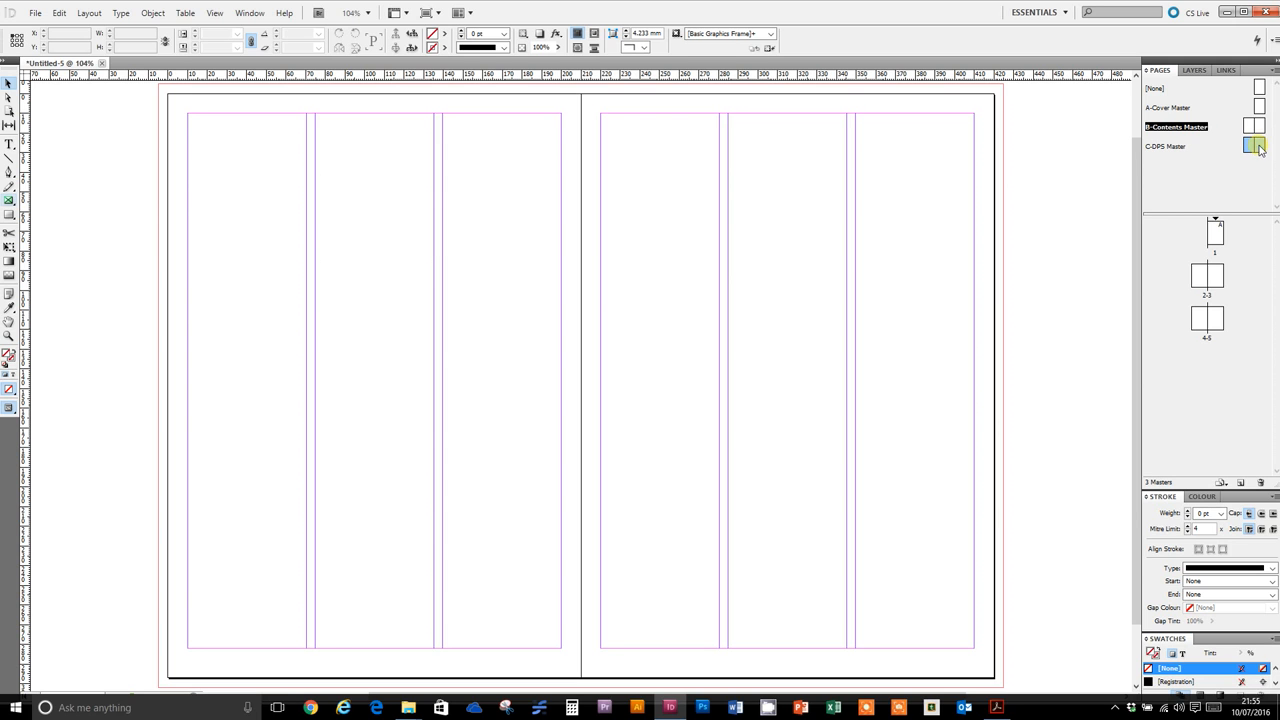
pyautogui.doubleClick(1258, 147)
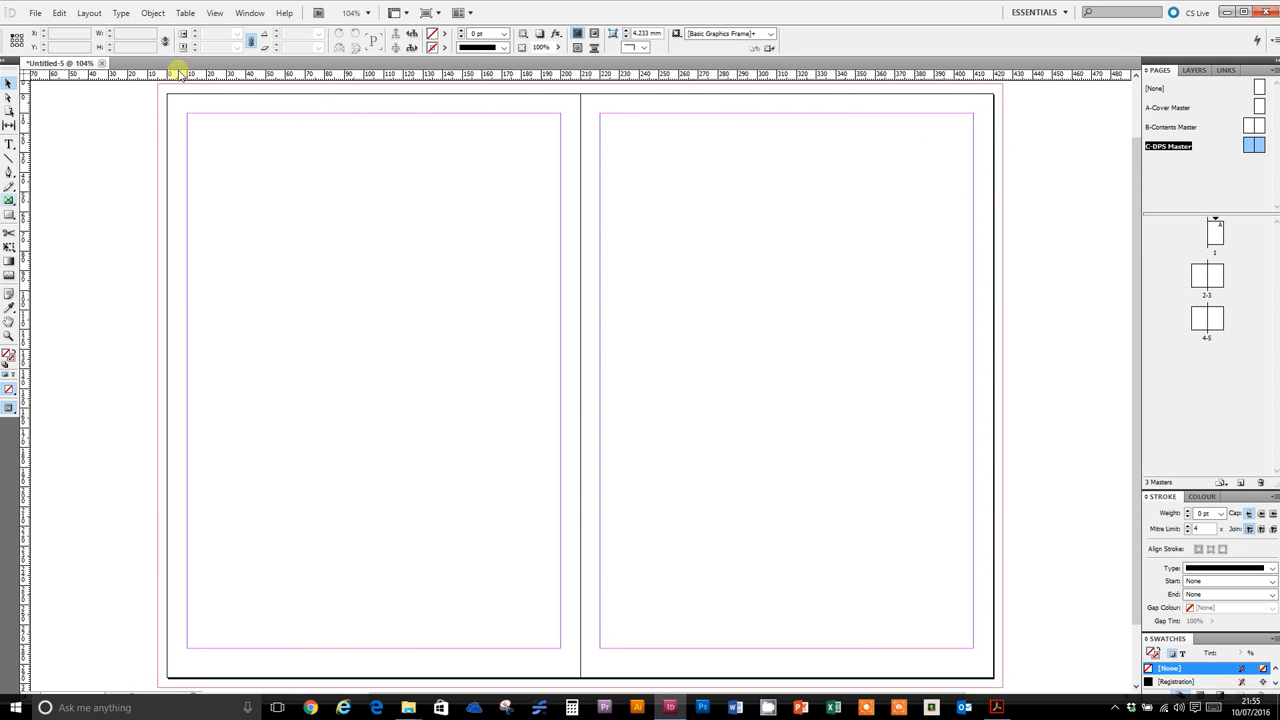
pyautogui.click(89, 13)
pyautogui.click(125, 42)
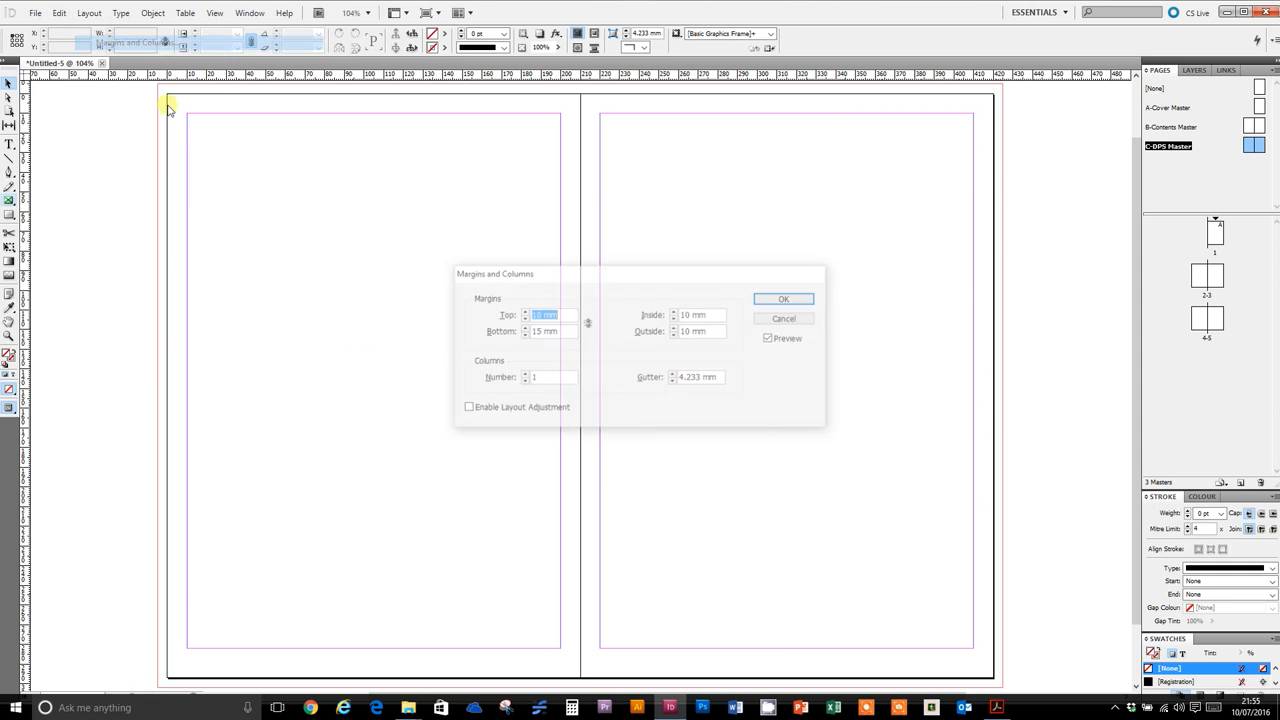
pyautogui.click(524, 374)
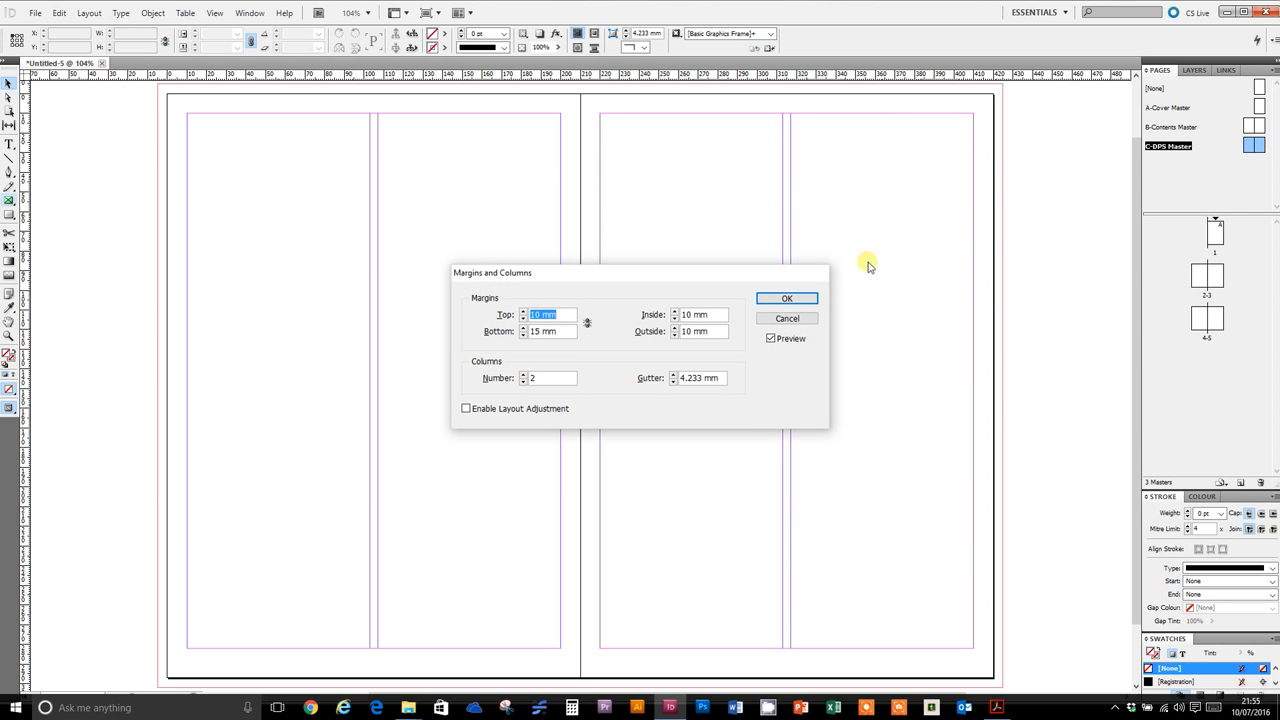
pyautogui.click(806, 296)
# Apply the Contents Master to pages 2-3 and the DPS Master to pages 4-5
pyautogui.click(1249, 130)
pyautogui.moveTo(1254, 128); pyautogui.dragTo(1216, 275)
pyautogui.moveTo(1249, 146); pyautogui.dragTo(1200, 318)
pyautogui.moveTo(1259, 146); pyautogui.dragTo(1210, 320)
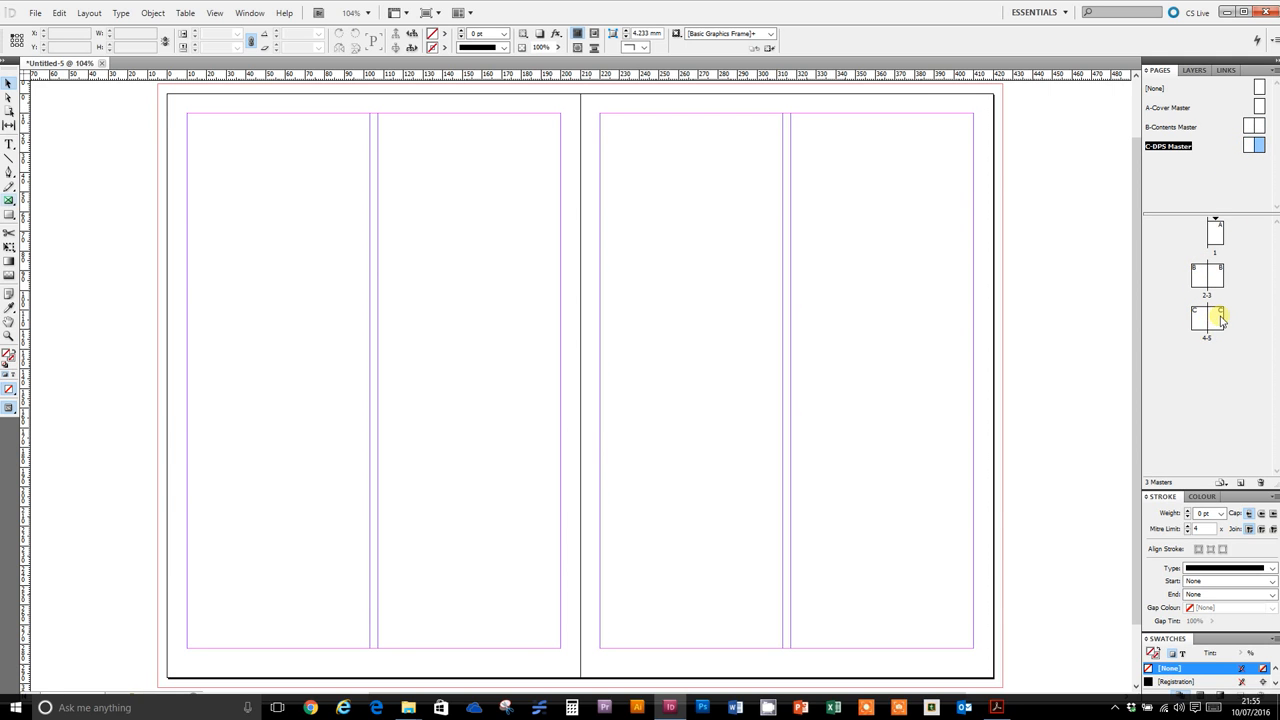
# Check the applied master layouts on pages 4-5, pages 2-3 and page 1
pyautogui.doubleClick(1216, 319)
pyautogui.doubleClick(1205, 276)
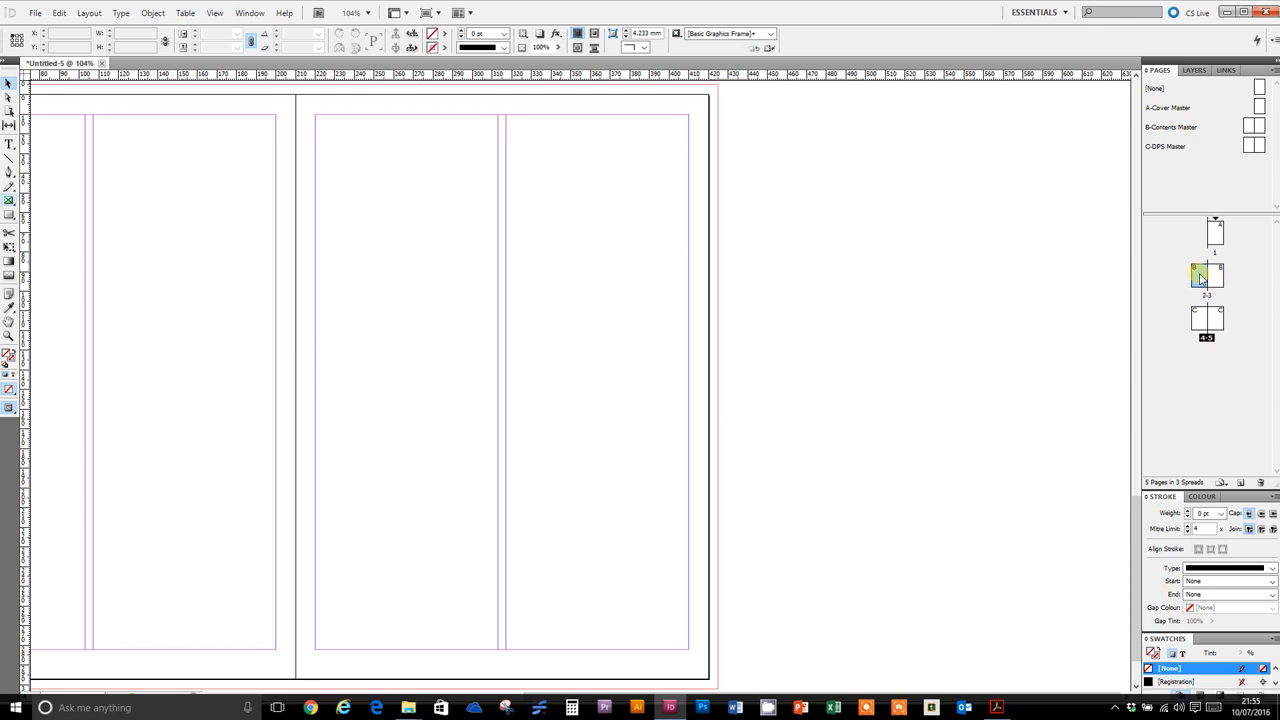
pyautogui.doubleClick(1214, 238)
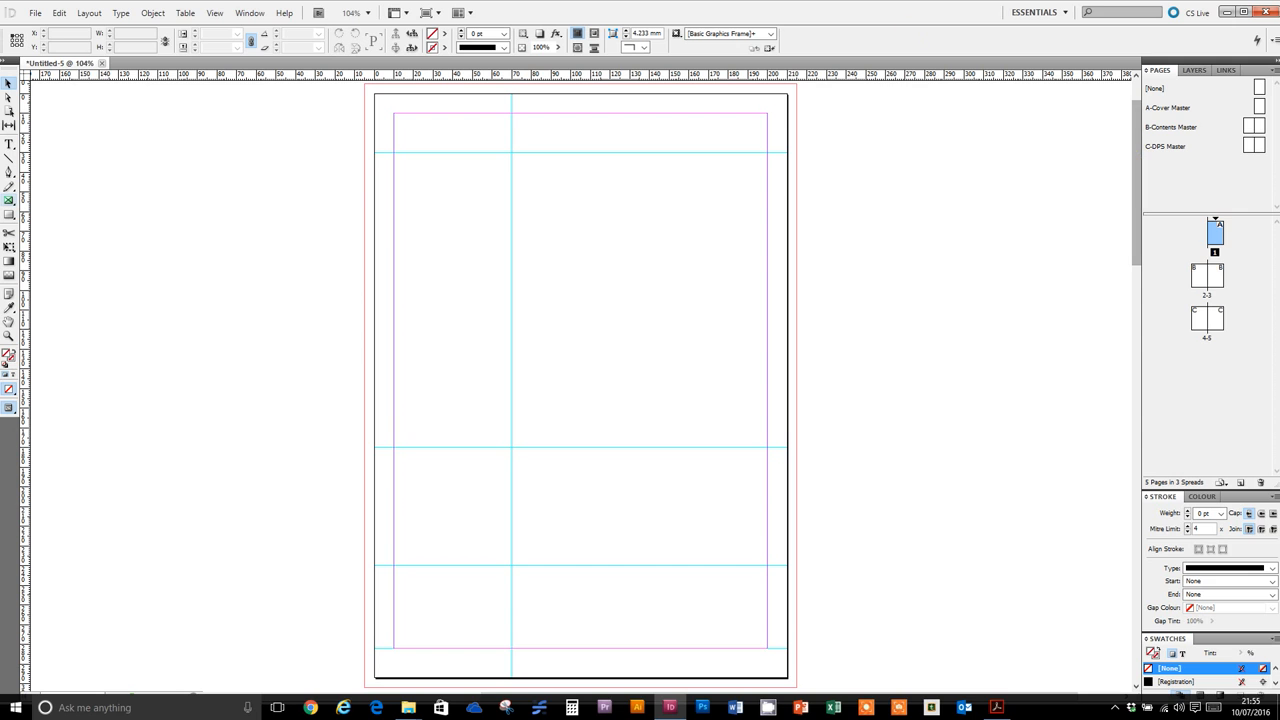
# Start saving the document under a new name and browse to the College 2015-16 folder on the E: drive
pyautogui.click(33, 13)
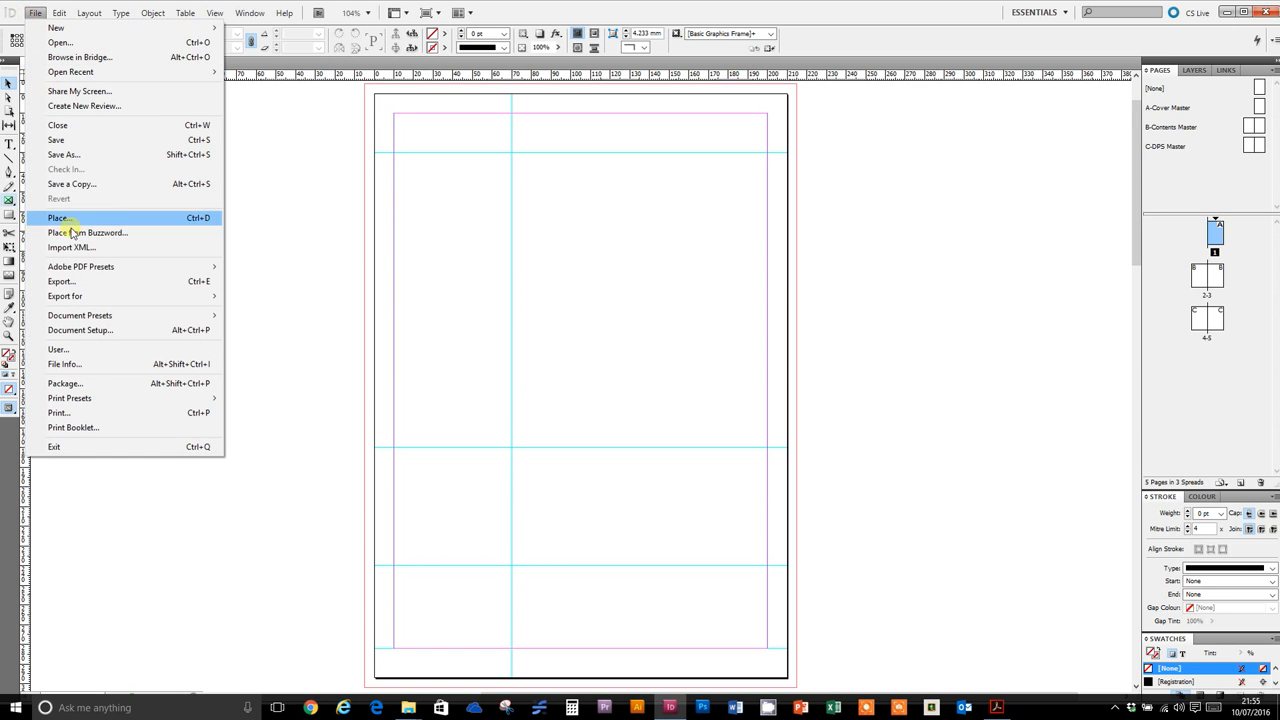
pyautogui.click(211, 156)
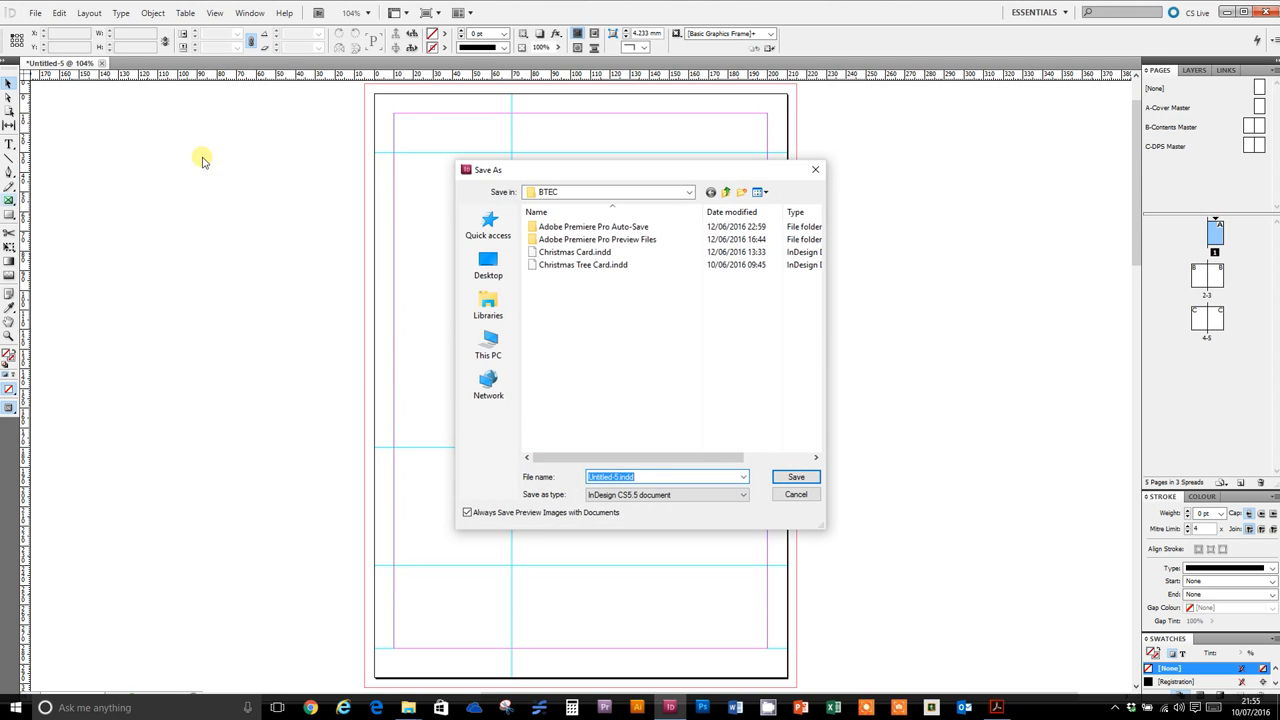
pyautogui.click(492, 347)
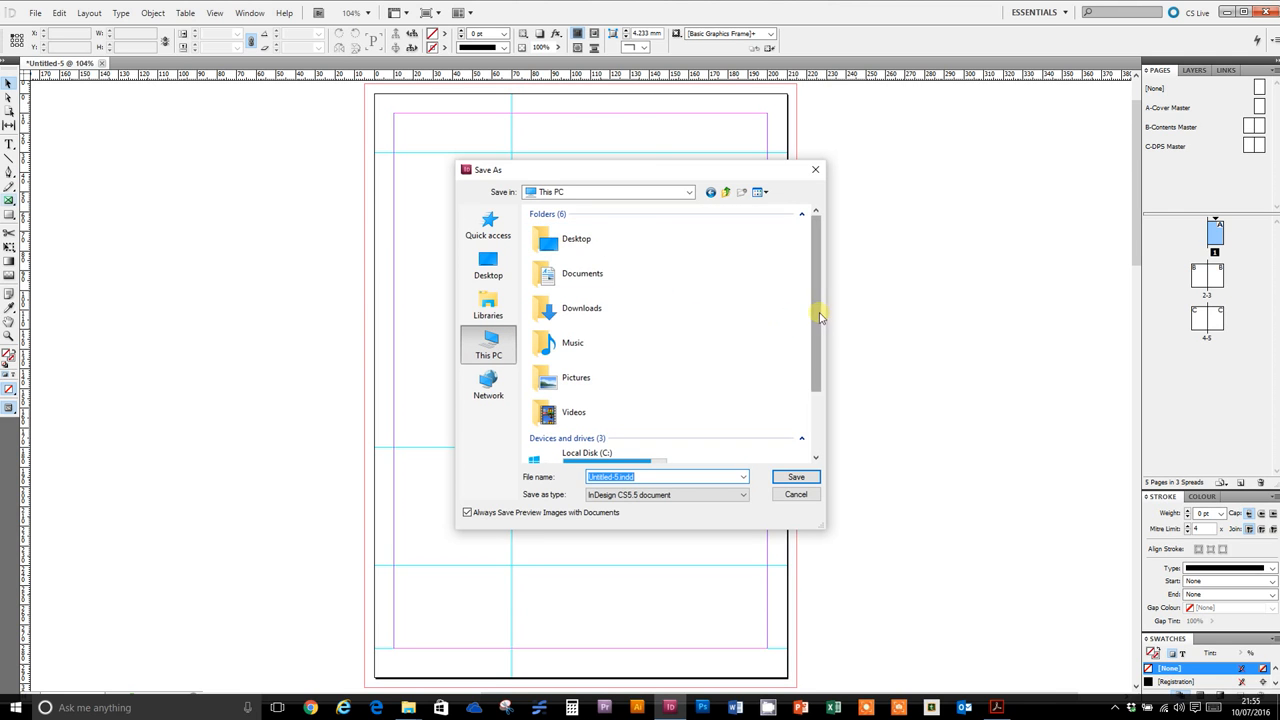
pyautogui.moveTo(818, 318); pyautogui.dragTo(823, 389)
pyautogui.doubleClick(654, 429)
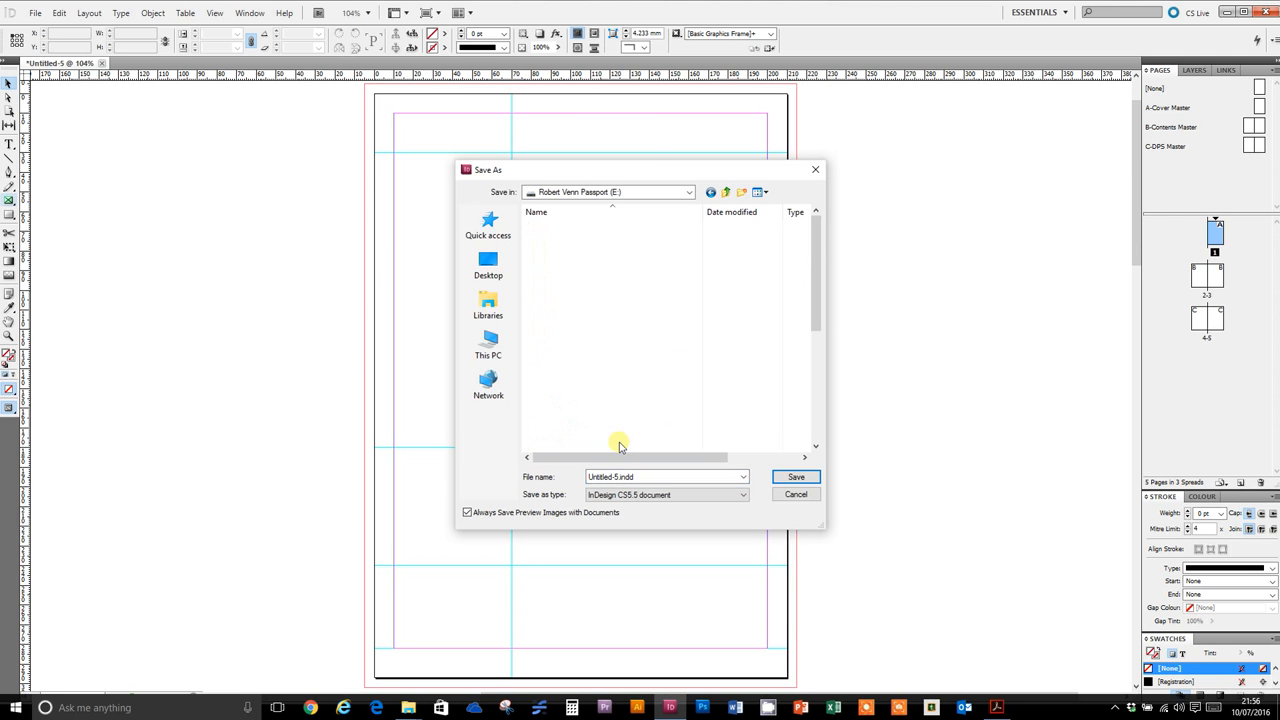
pyautogui.doubleClick(592, 278)
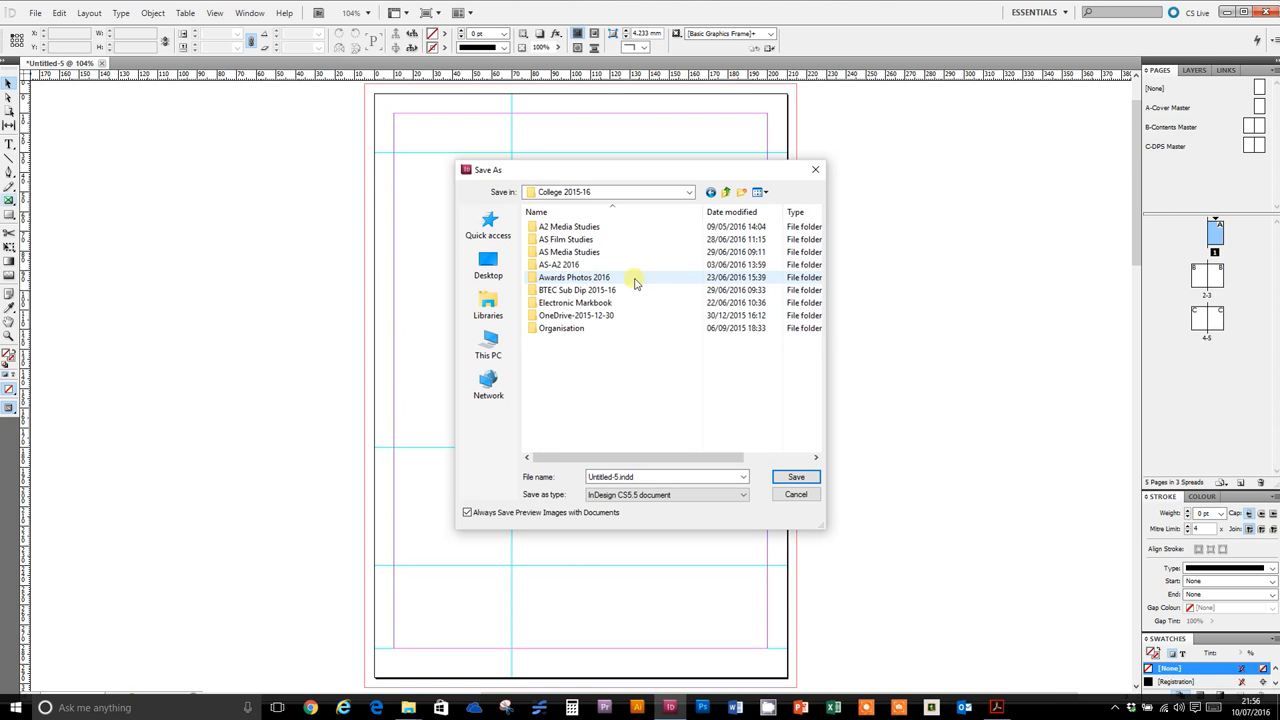
# Save the document as Magazine in AS Media Studies, Unit G321 Foundation Portfolio, Prelim Task Instructions, Prelim Instruction Video
pyautogui.doubleClick(606, 254)
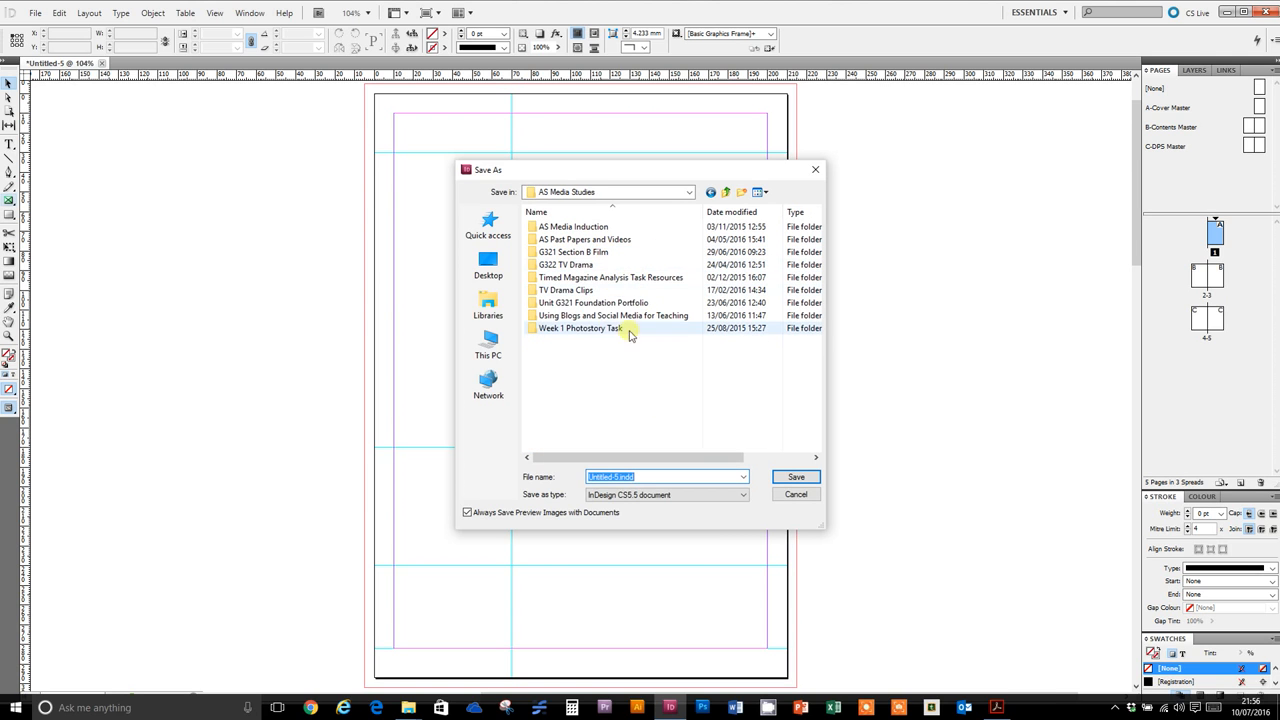
pyautogui.doubleClick(624, 303)
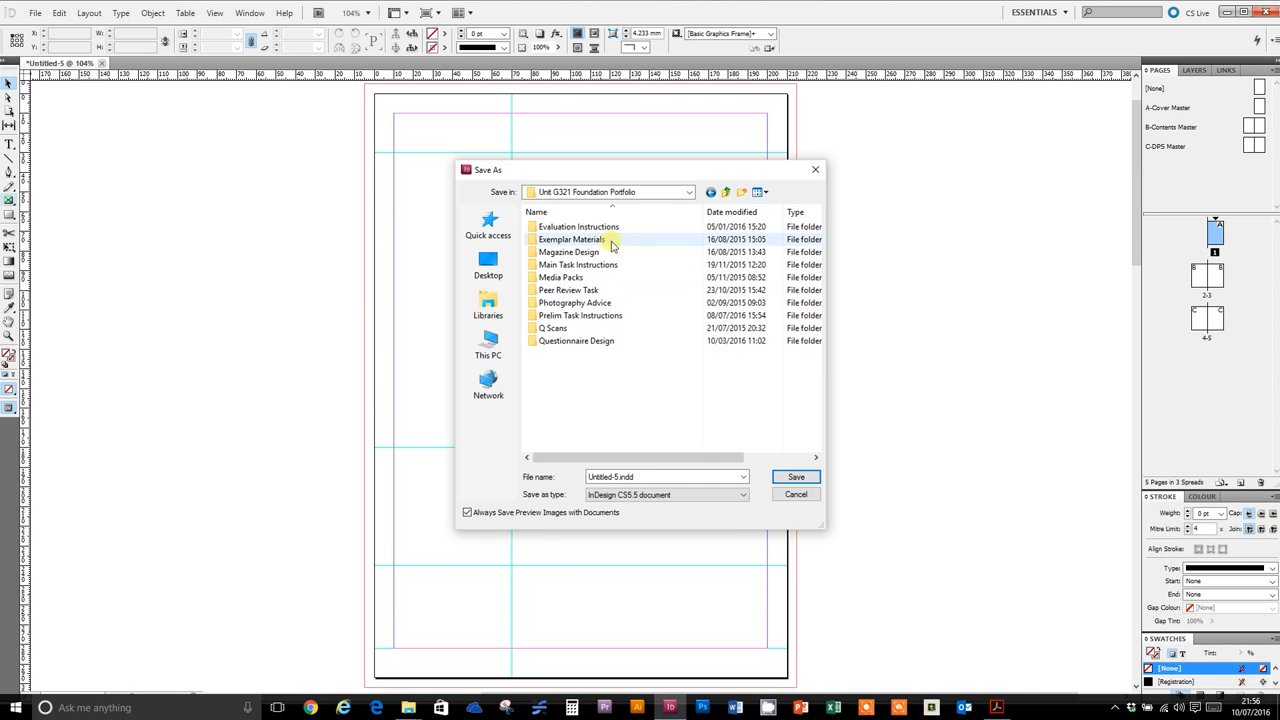
pyautogui.doubleClick(621, 315)
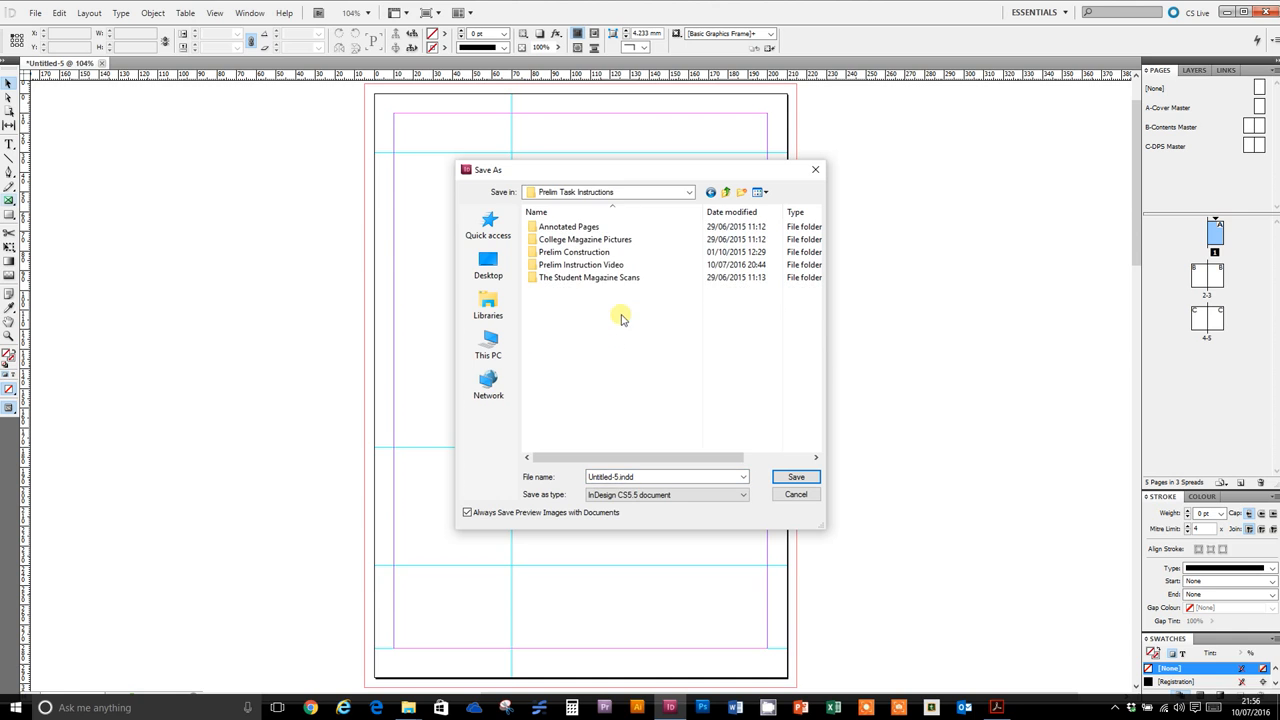
pyautogui.click(628, 266)
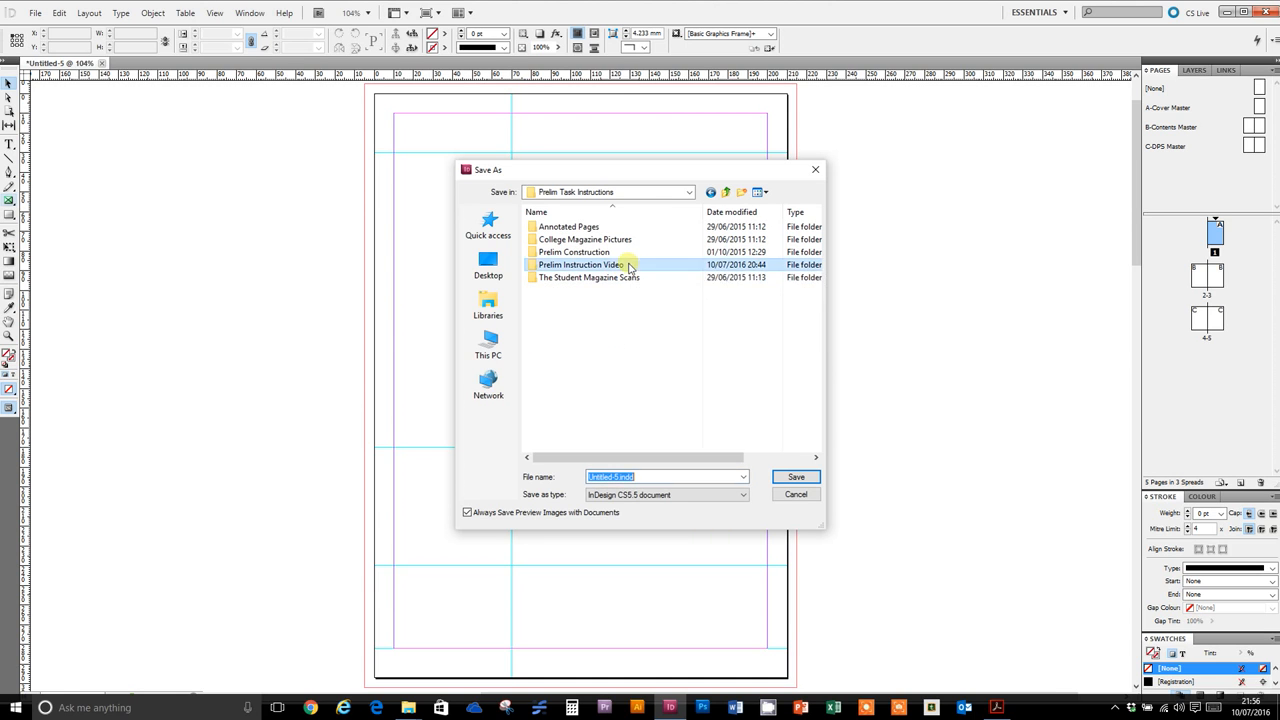
pyautogui.doubleClick(628, 266)
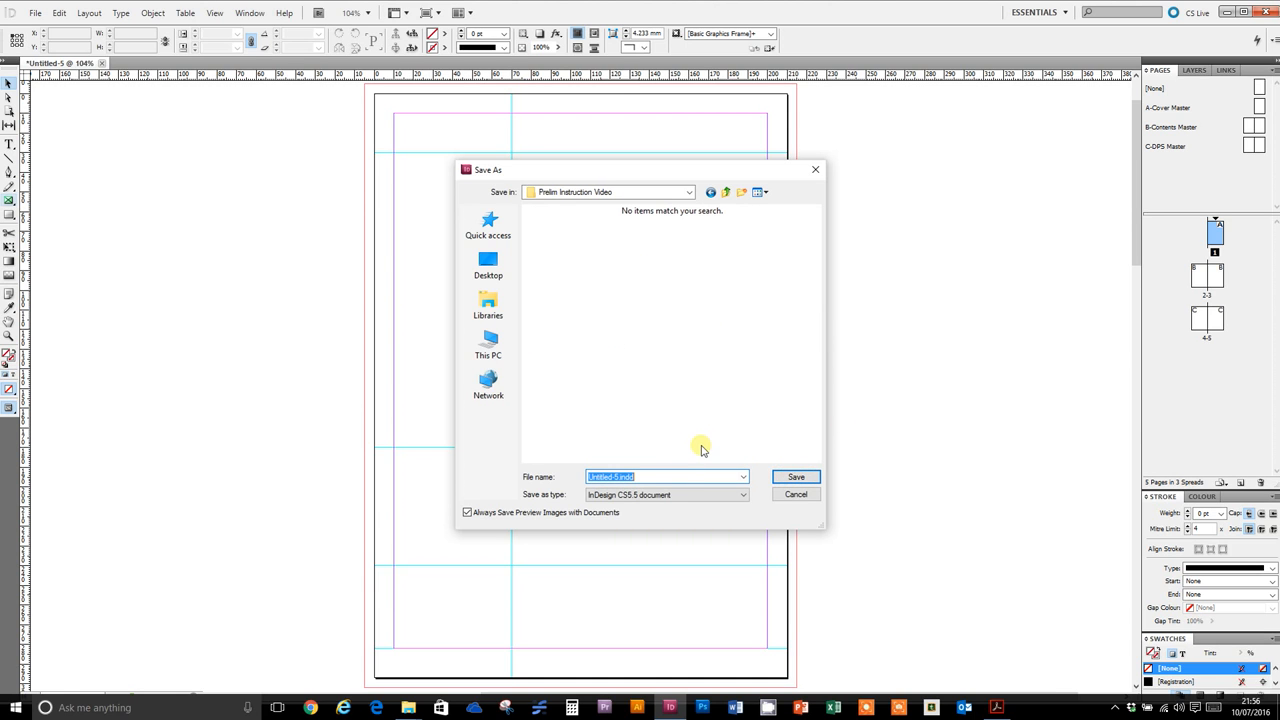
pyautogui.write('Magazine')
pyautogui.press('Return')
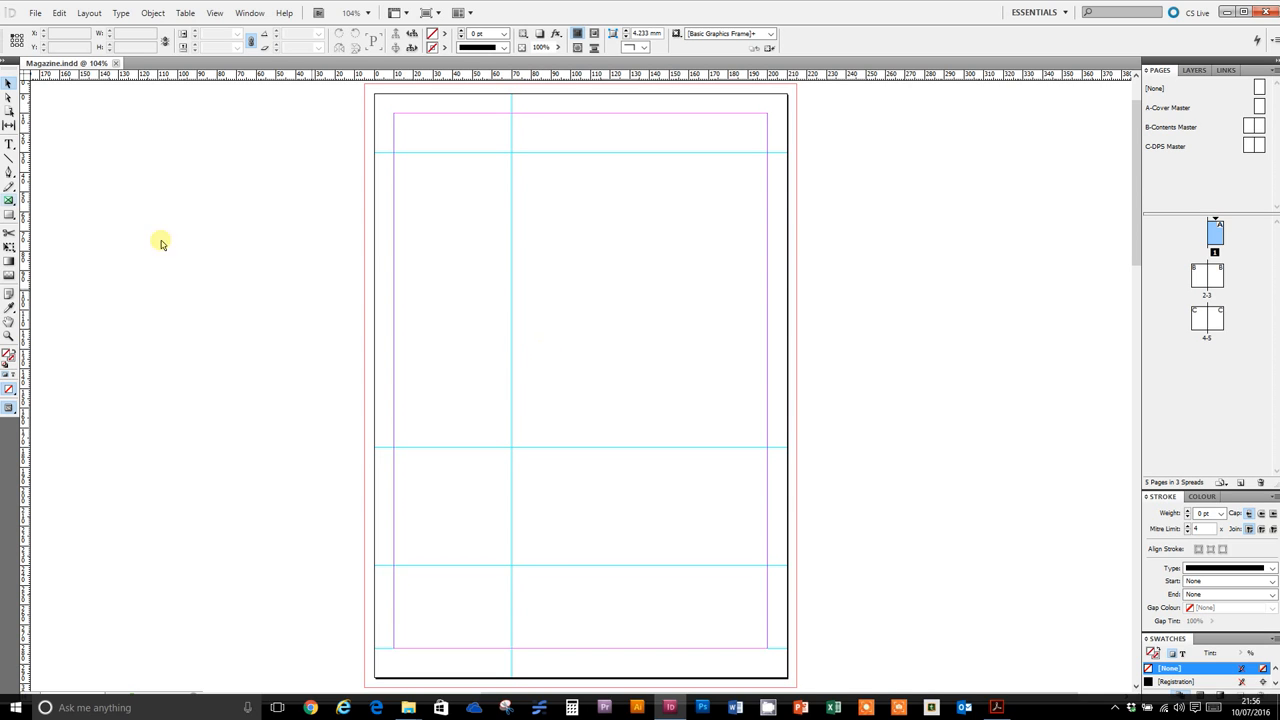
# Draw a rectangular graphics frame of 220 × 307 mm over page 1, reaching the bleed line on all sides
pyautogui.click(9, 203)
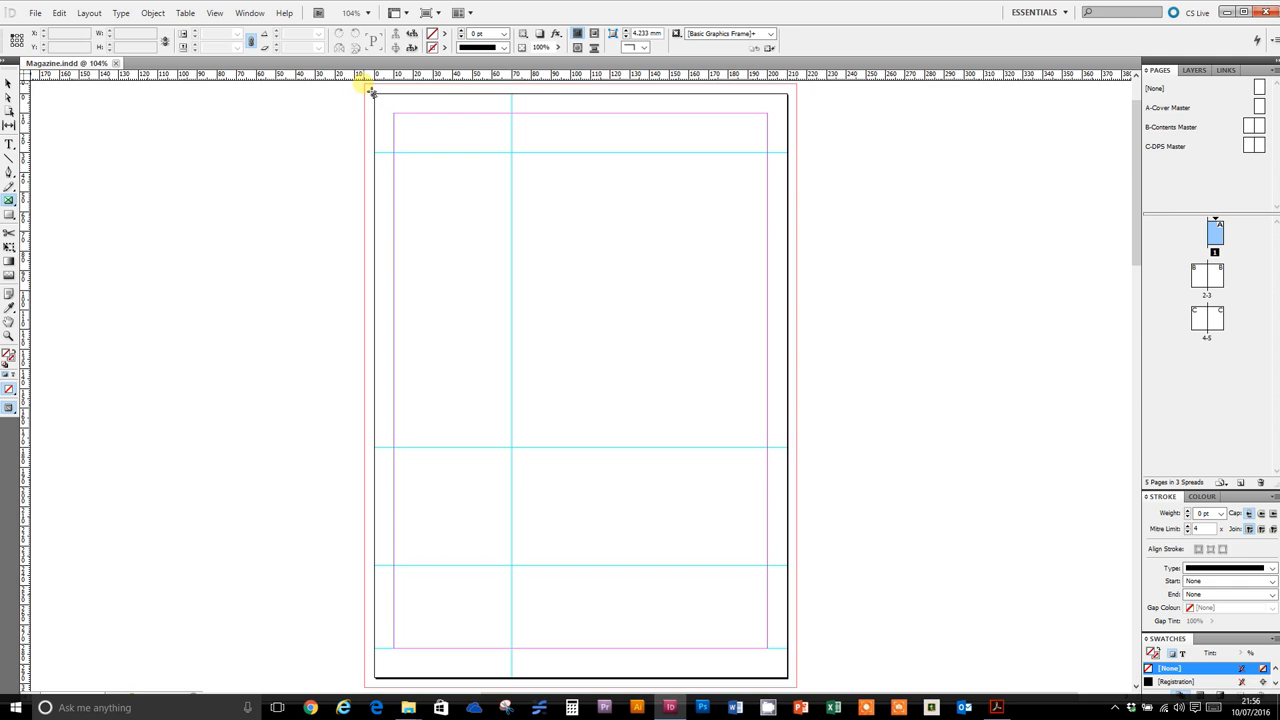
pyautogui.moveTo(371, 91); pyautogui.dragTo(797, 687)
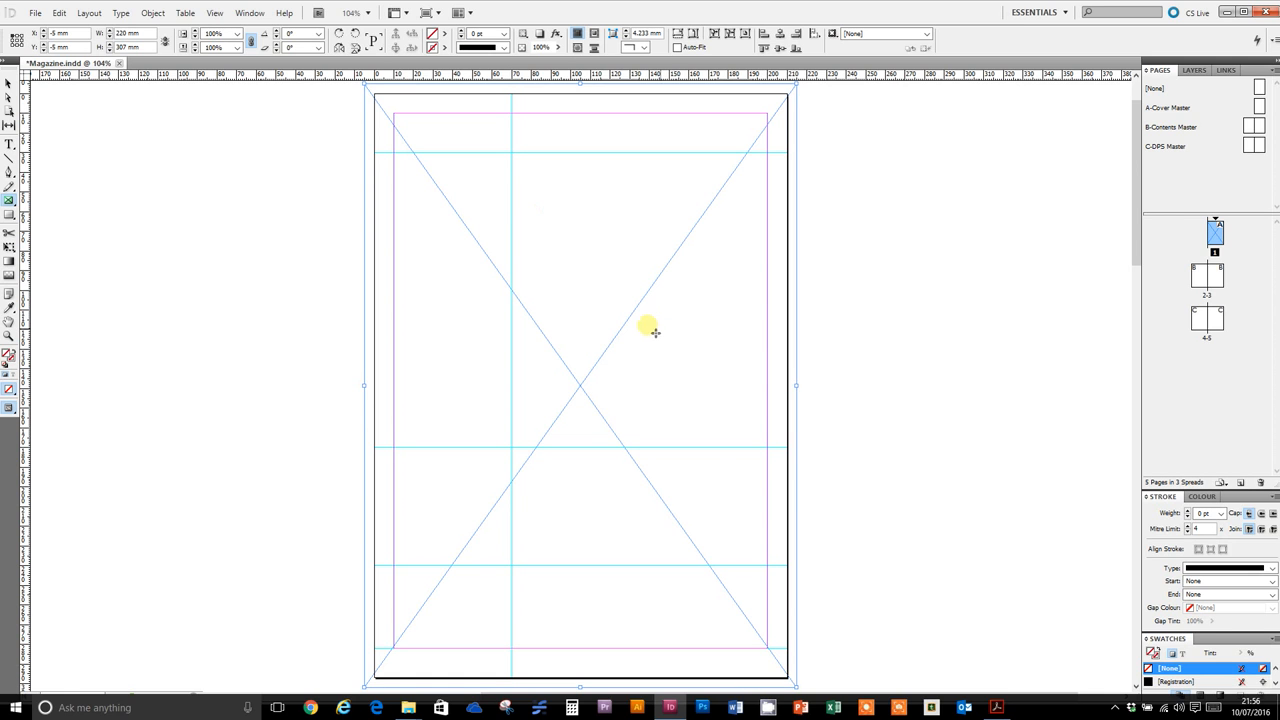
# Try a second rectangular frame of 210 × 297 mm that reaches only the page edges
pyautogui.moveTo(366, 84)
pyautogui.mouseDown()
pyautogui.moveTo(385, 110)
pyautogui.moveTo(366, 100)
pyautogui.mouseUp()
pyautogui.hotkey('ctrl', 'z')
pyautogui.moveTo(382, 101); pyautogui.dragTo(787, 679)
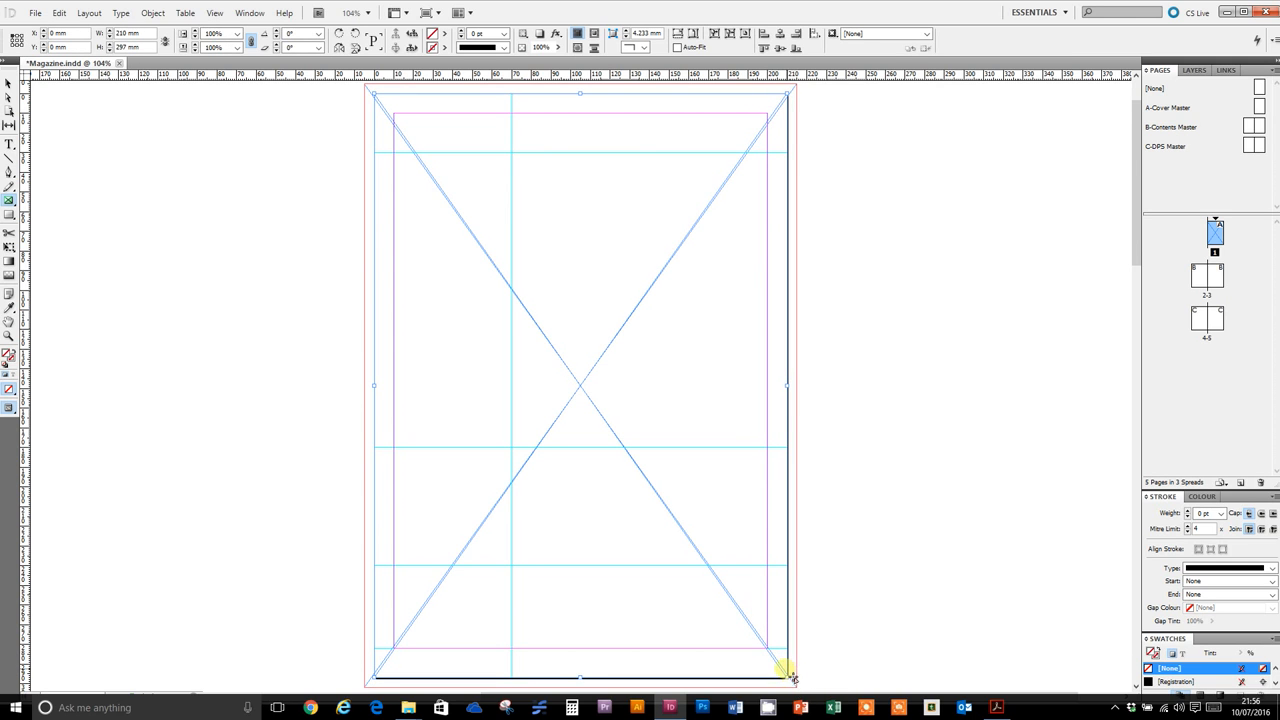
pyautogui.hotkey('ctrl', 'shift', 'a')
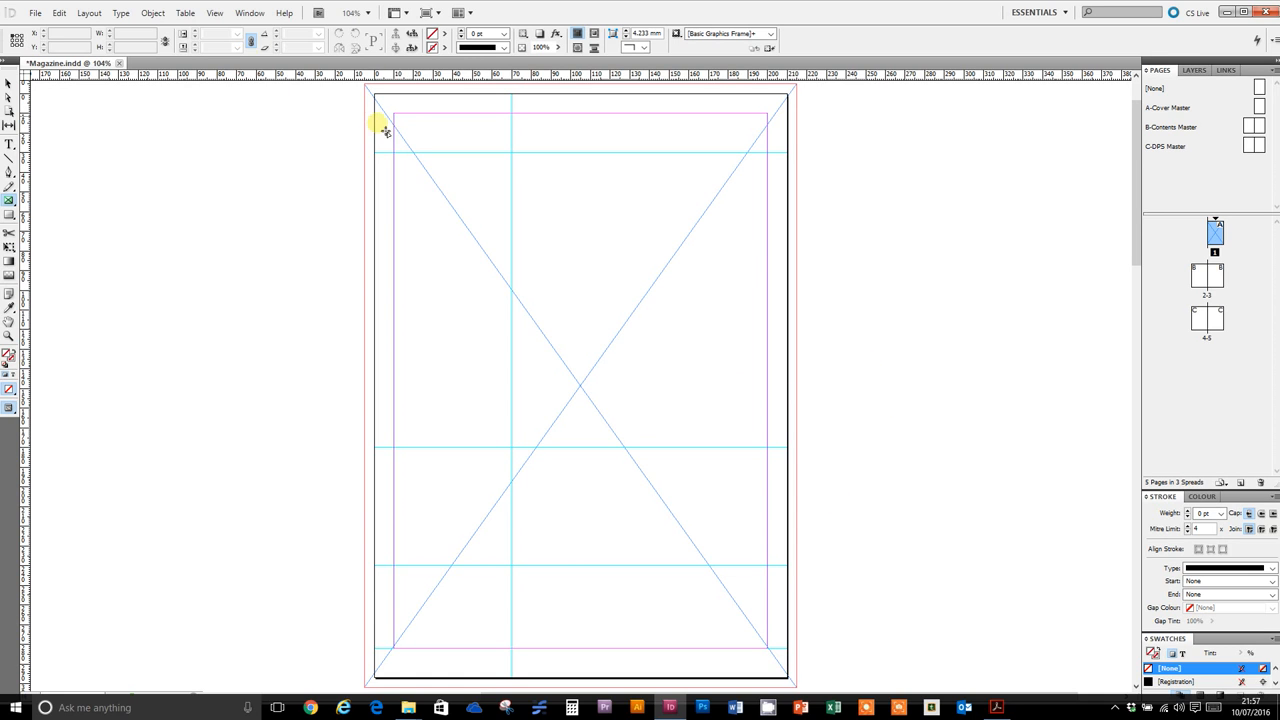
# Place the image BackPack.jpg into the full-bleed frame on page 1
pyautogui.click(36, 13)
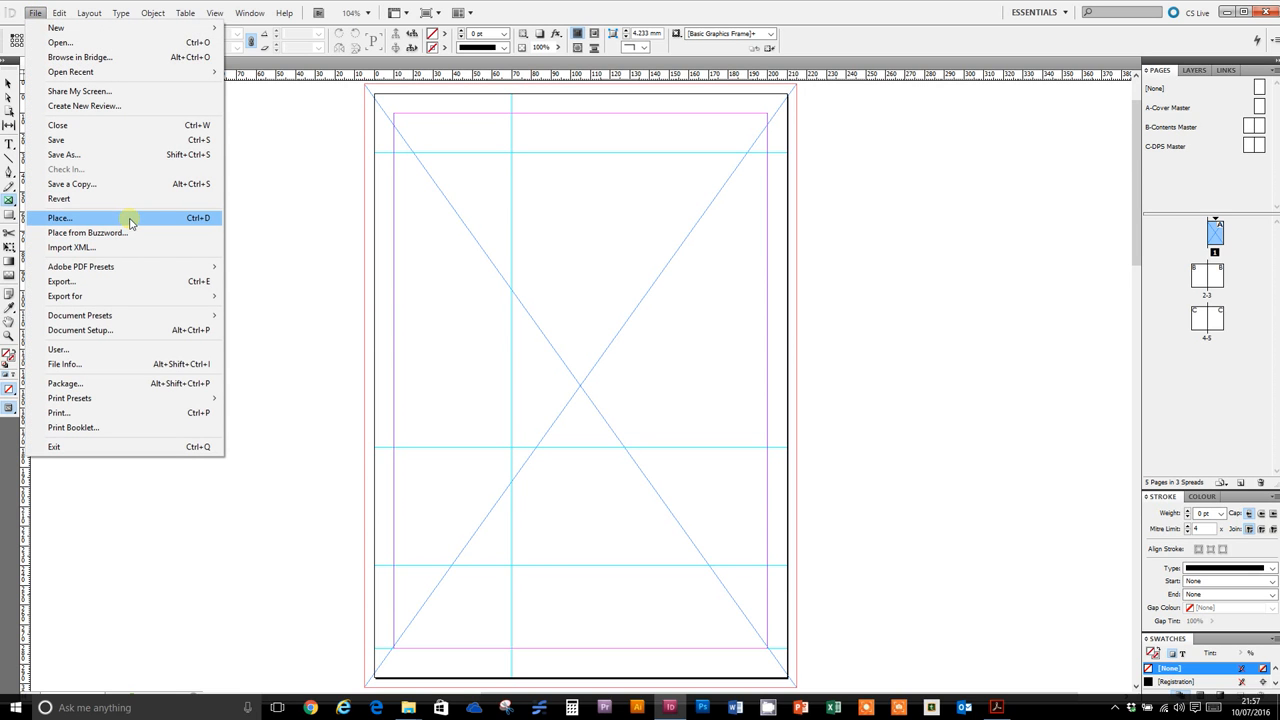
pyautogui.click(200, 218)
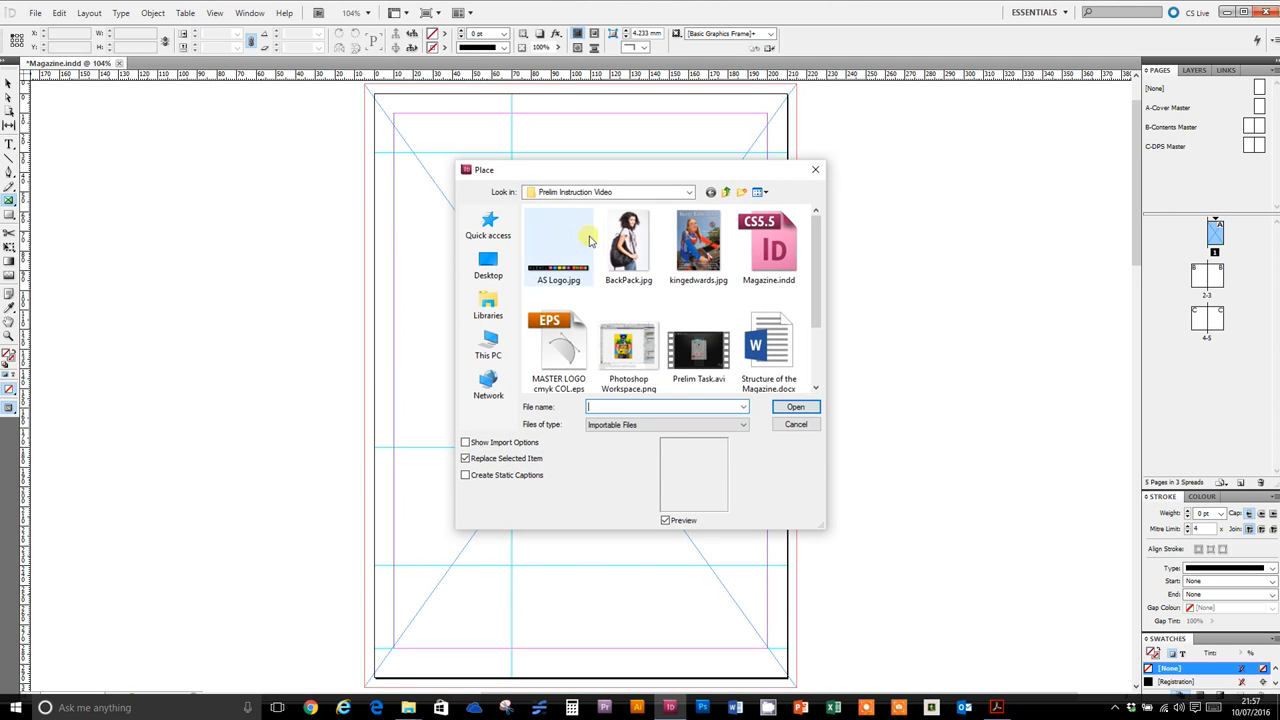
pyautogui.doubleClick(639, 243)
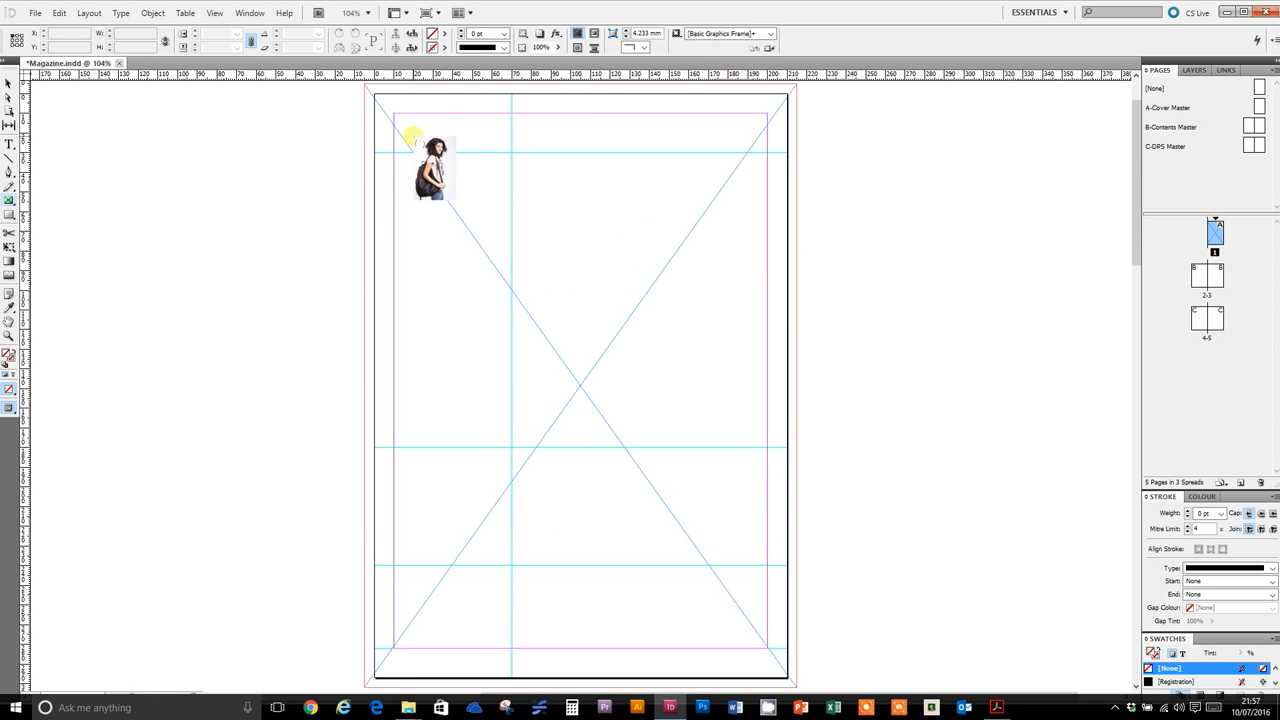
pyautogui.click(416, 142)
# Try moving the whole picture frame off the page onto the pasteboard with the Selection tool, and undo the move
pyautogui.click(7, 85)
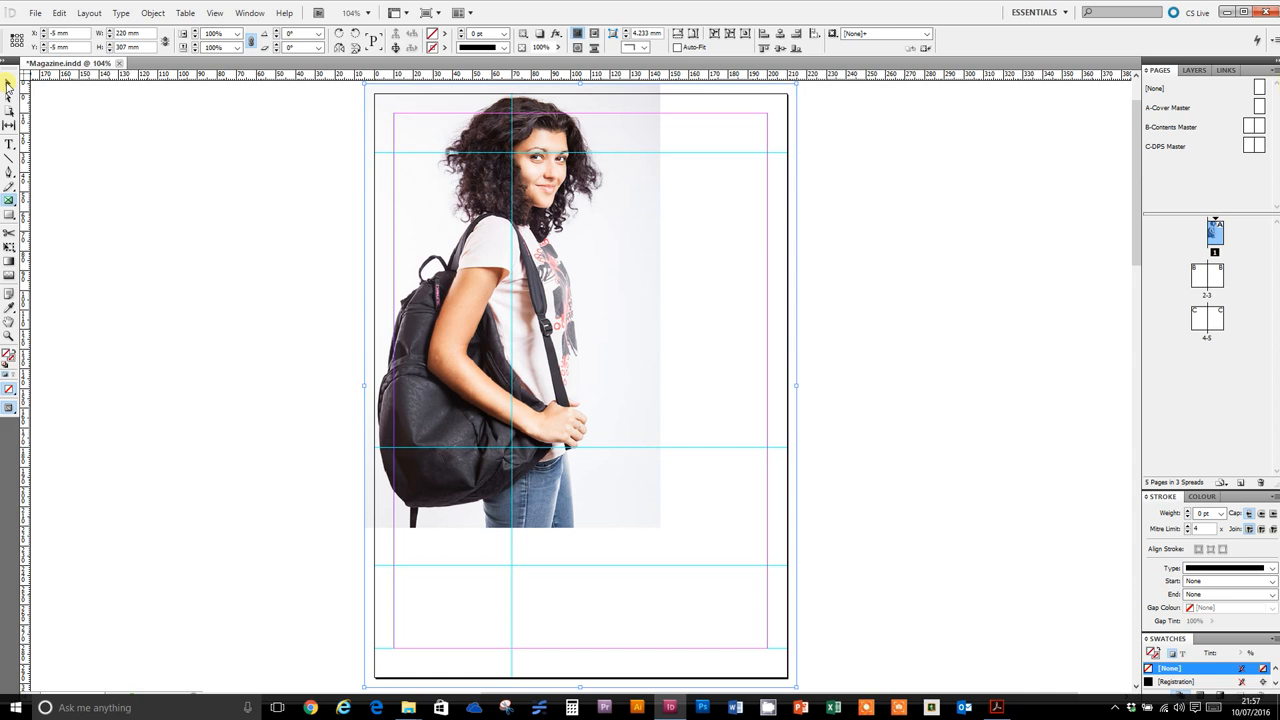
pyautogui.click(8, 85)
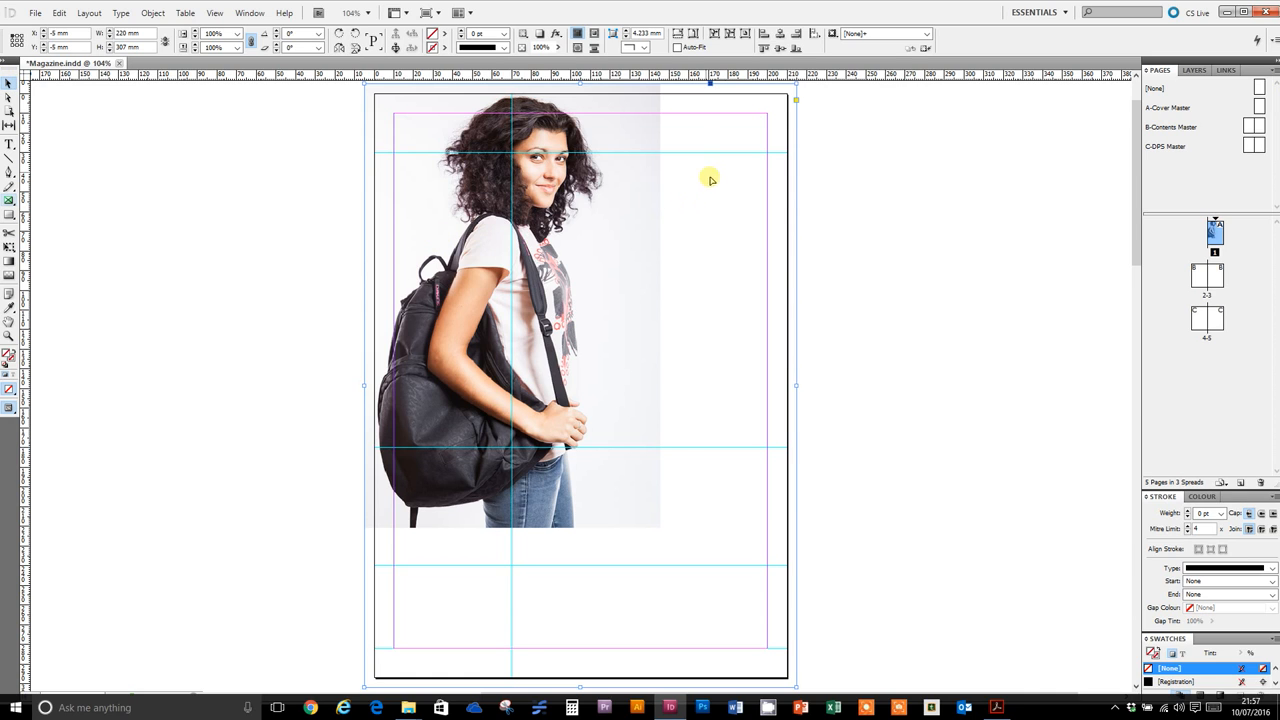
pyautogui.moveTo(699, 126); pyautogui.dragTo(217, 190)
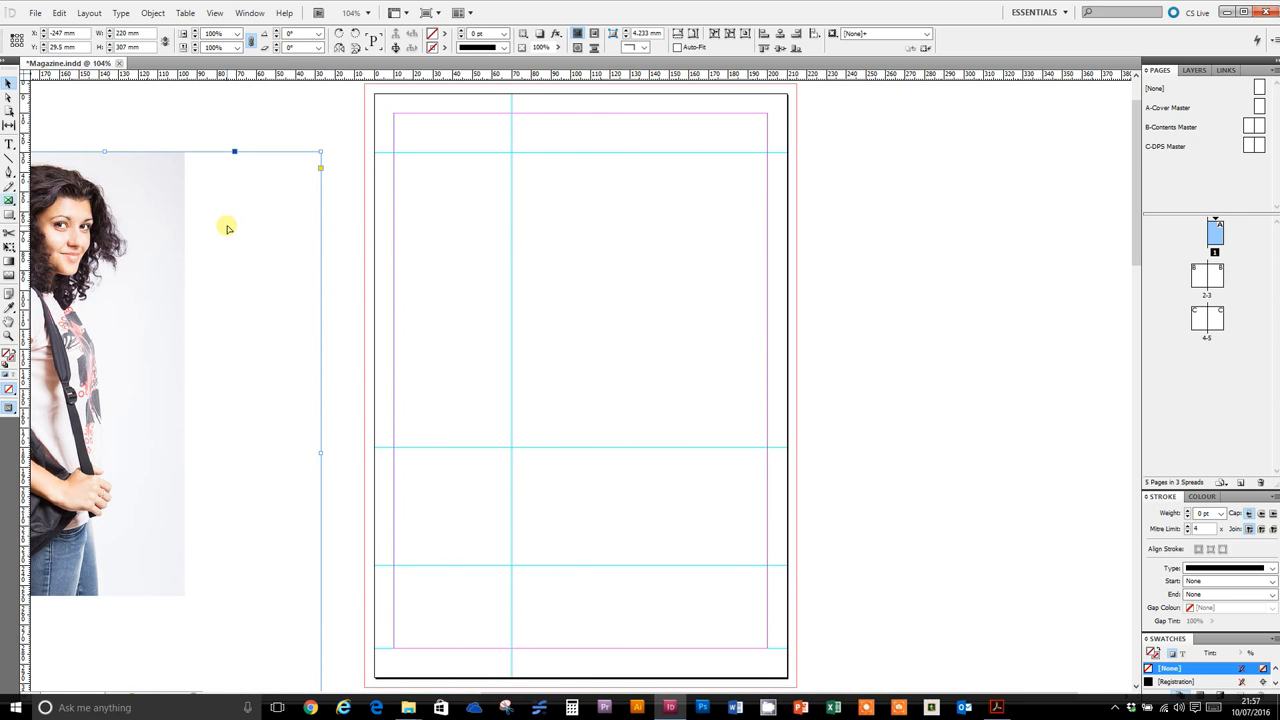
pyautogui.hotkey('ctrl', 'z')
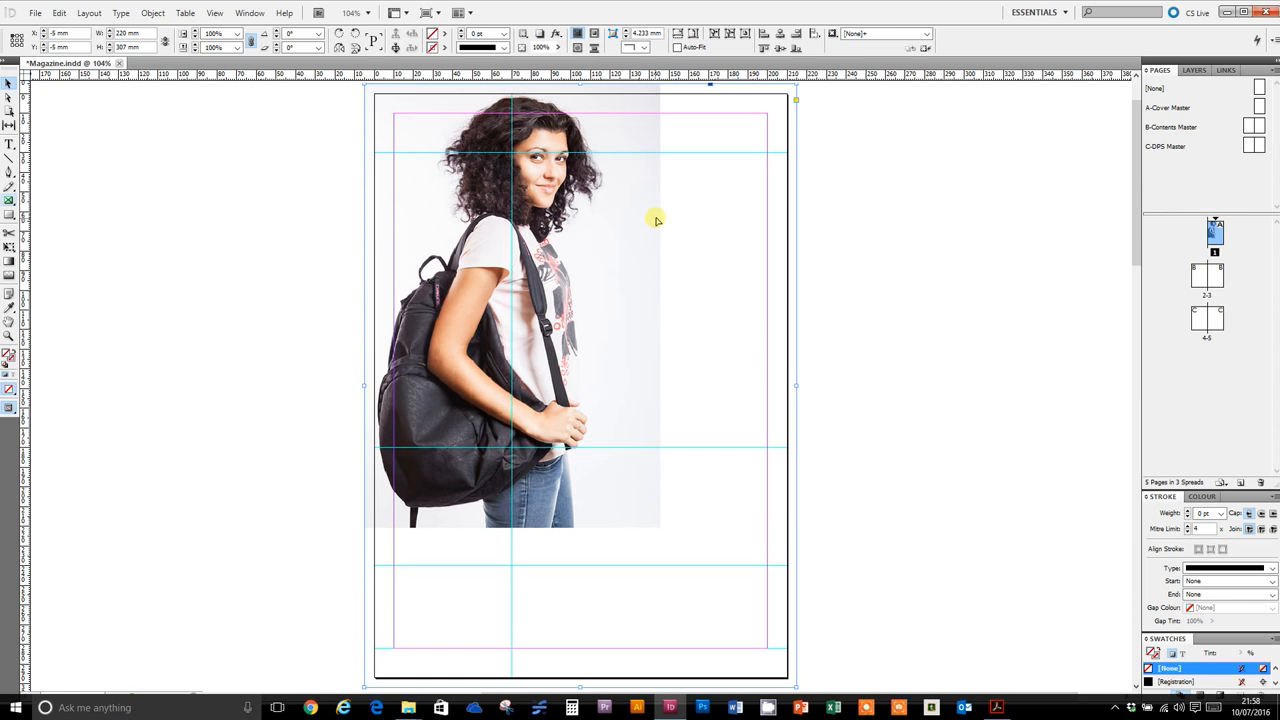
# Try moving only the image inside its frame with the Direct Selection tool, and undo the move
pyautogui.click(8, 100)
pyautogui.click(625, 162)
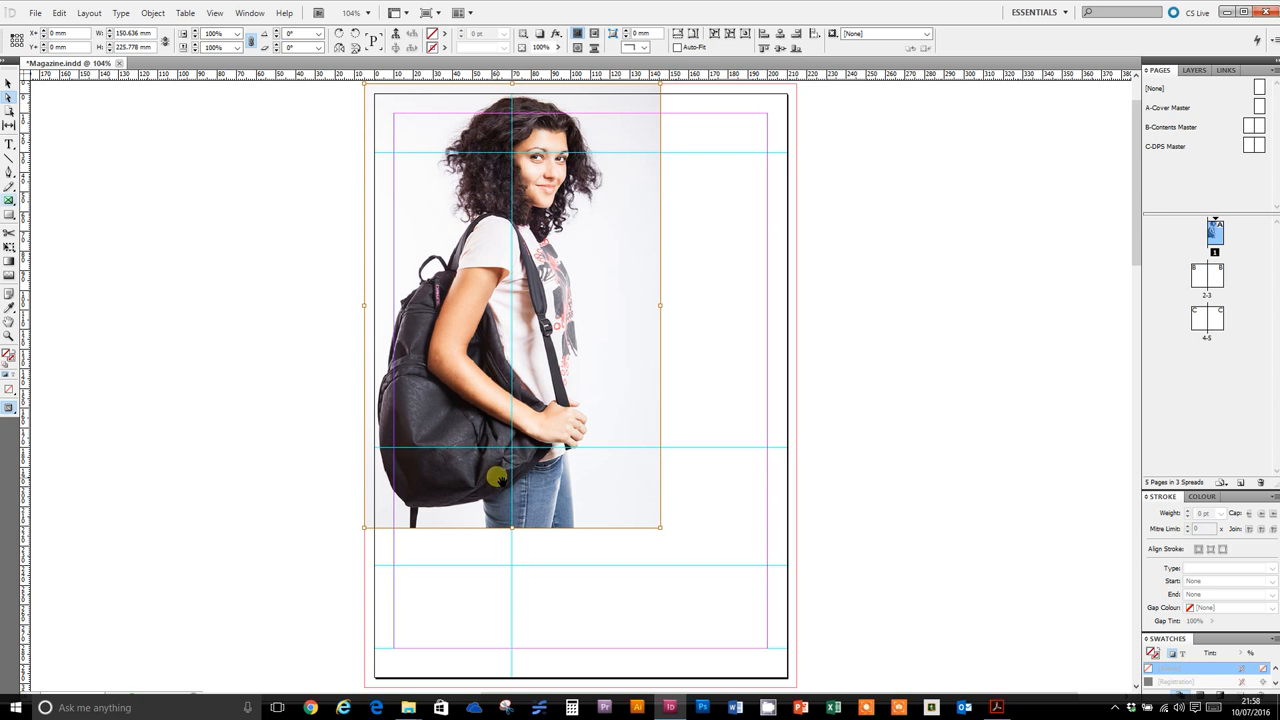
pyautogui.moveTo(546, 258); pyautogui.dragTo(398, 320)
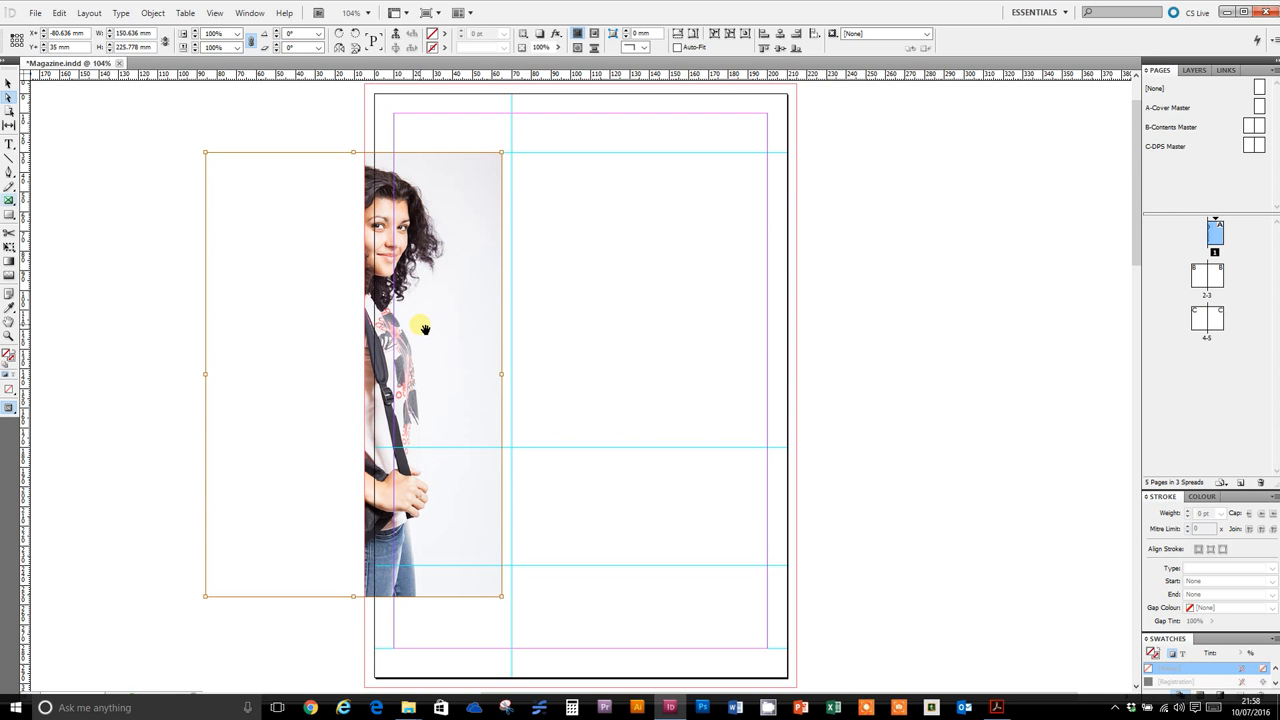
pyautogui.hotkey('ctrl', 'z')
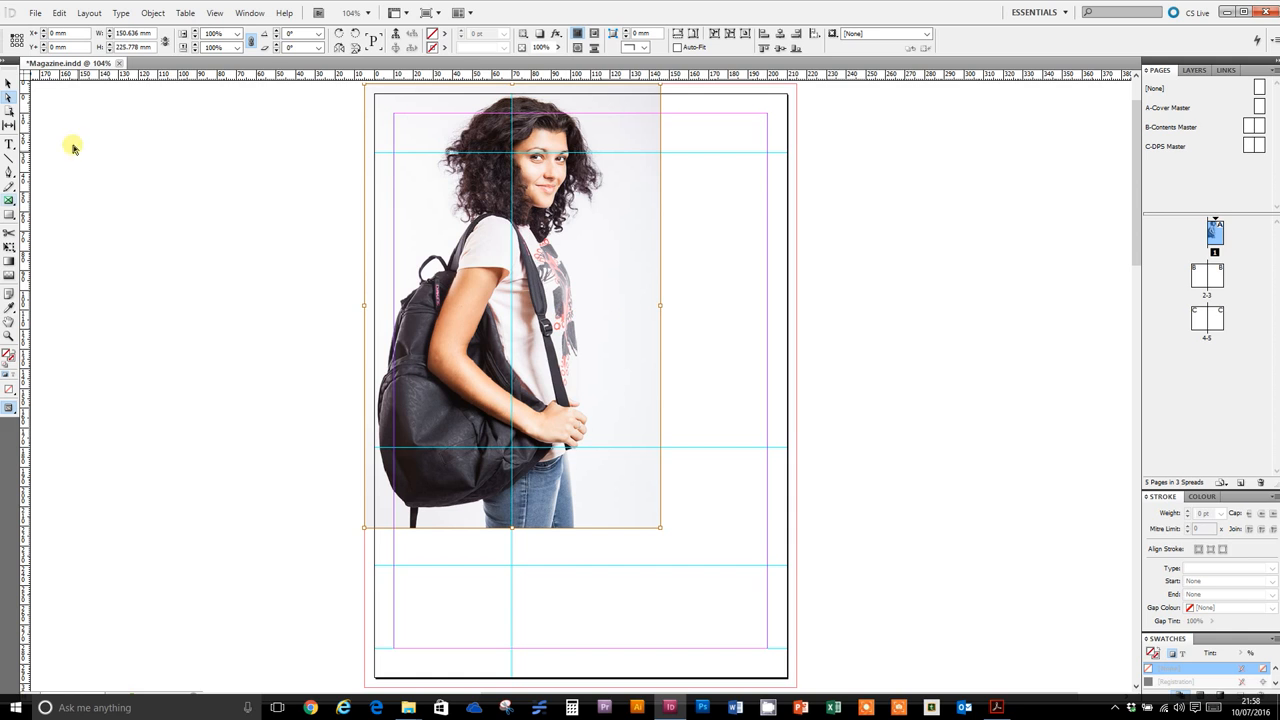
# Fit the backpack image proportionally to its frame and dismiss the desktop notification
pyautogui.click(7, 85)
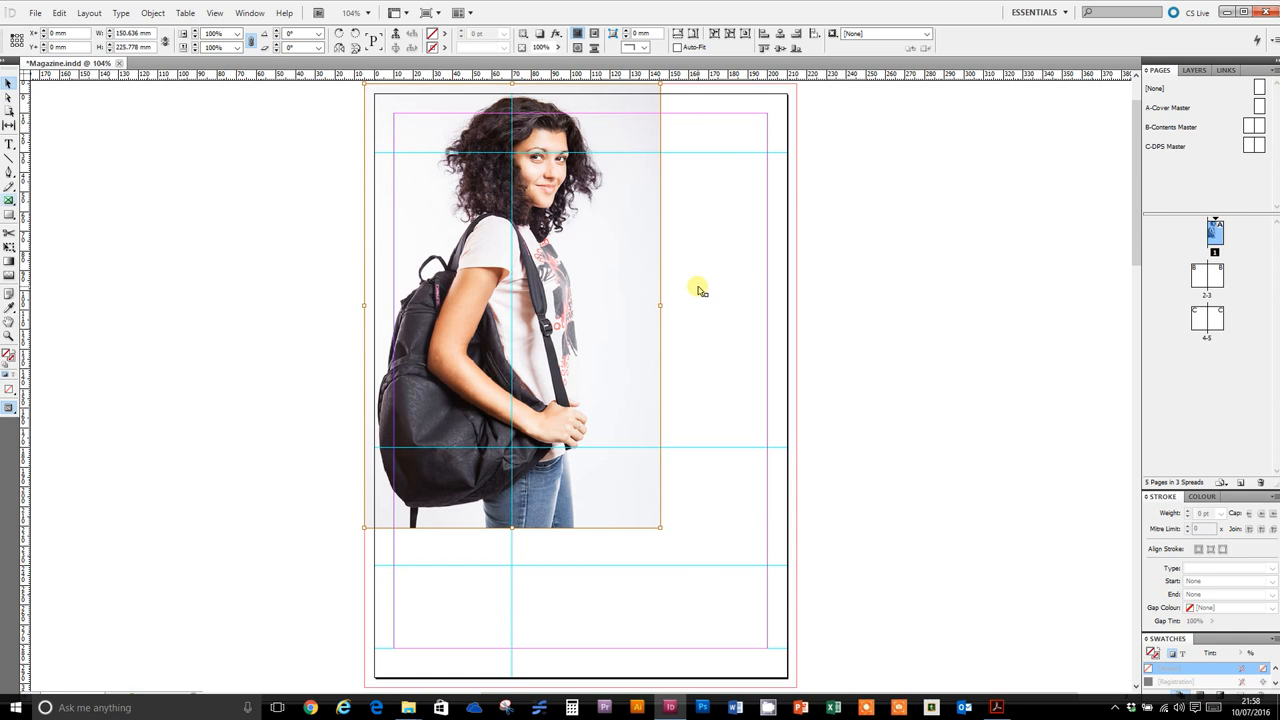
pyautogui.rightClick(698, 289)
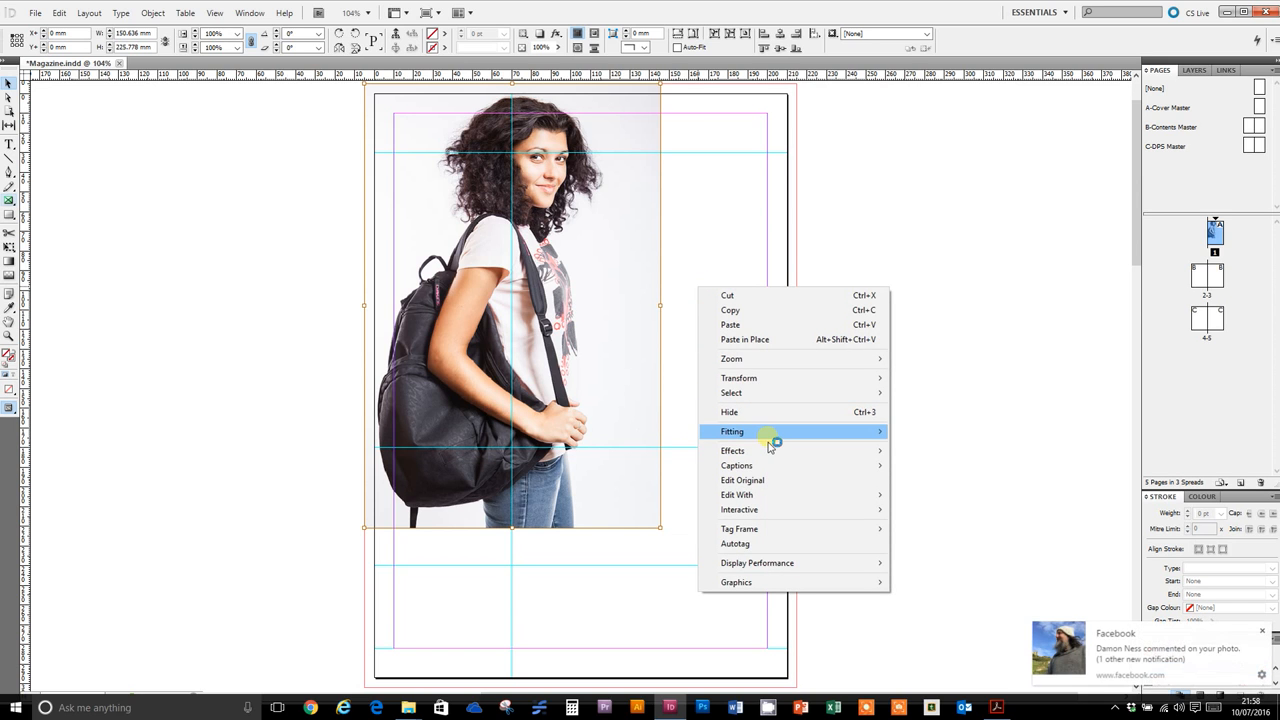
pyautogui.moveTo(766, 432)
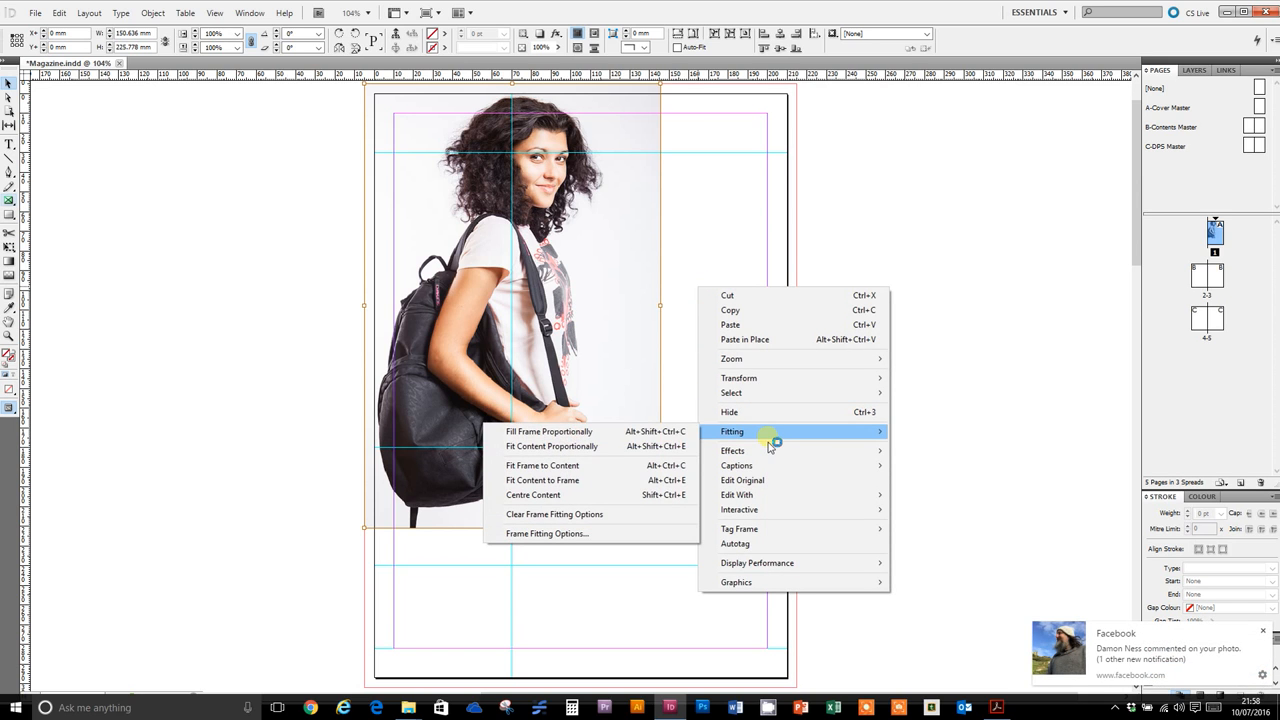
pyautogui.click(614, 446)
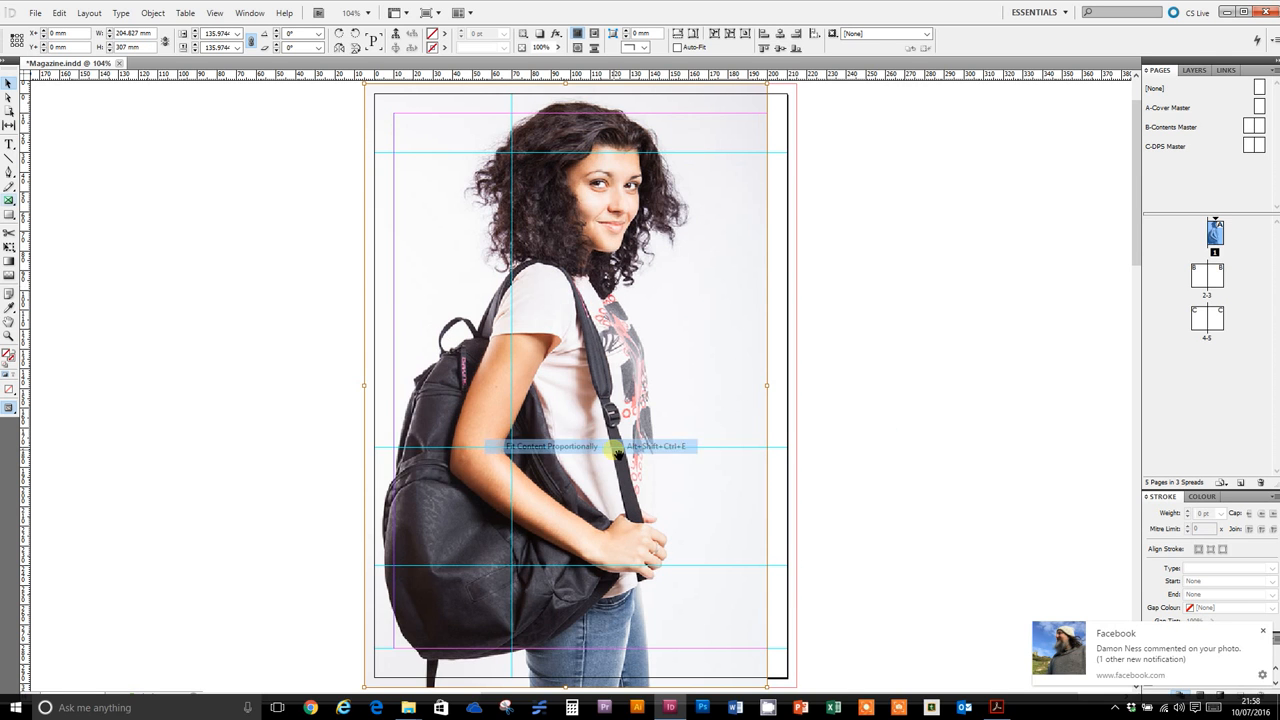
pyautogui.click(1263, 632)
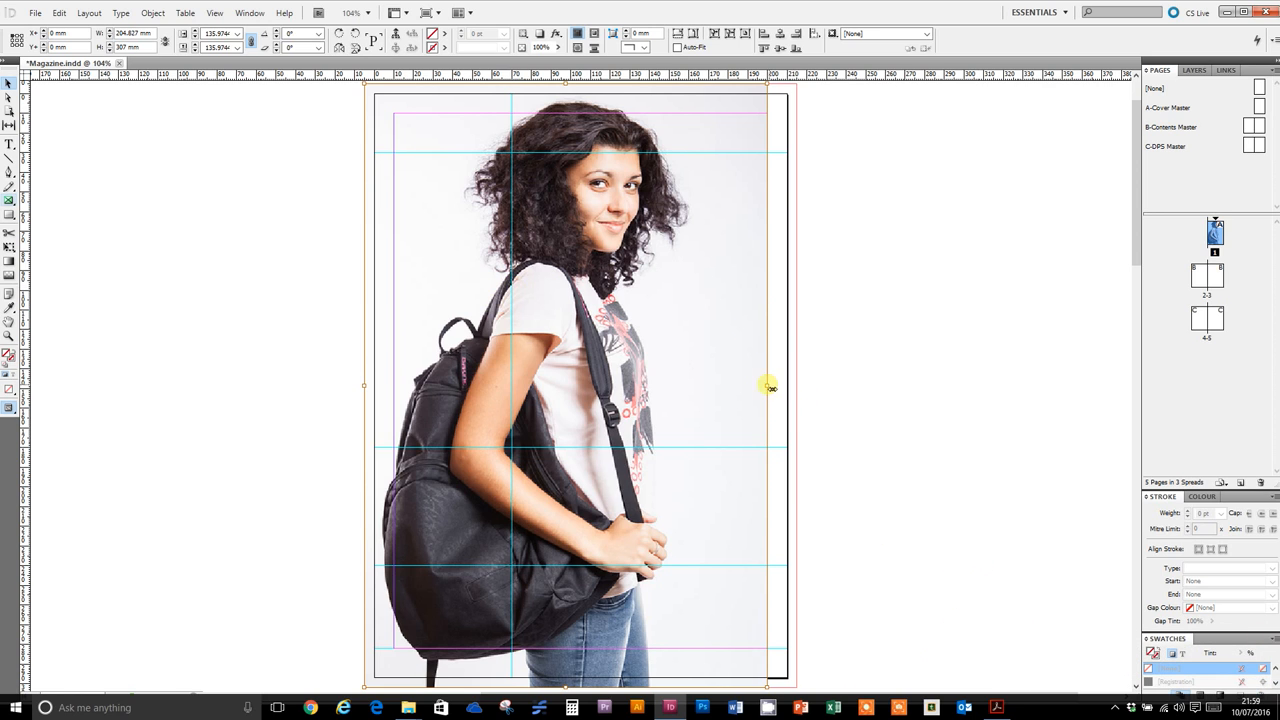
# Scale the image proportionally from its lower-right corner to about 220.5 × 330.5 mm so it fills the frame's full width
pyautogui.moveTo(771, 387); pyautogui.dragTo(808, 383)
pyautogui.hotkey('ctrl', 'z')
pyautogui.hotkey('ctrl', '-')
pyautogui.hotkey('ctrl', '-')
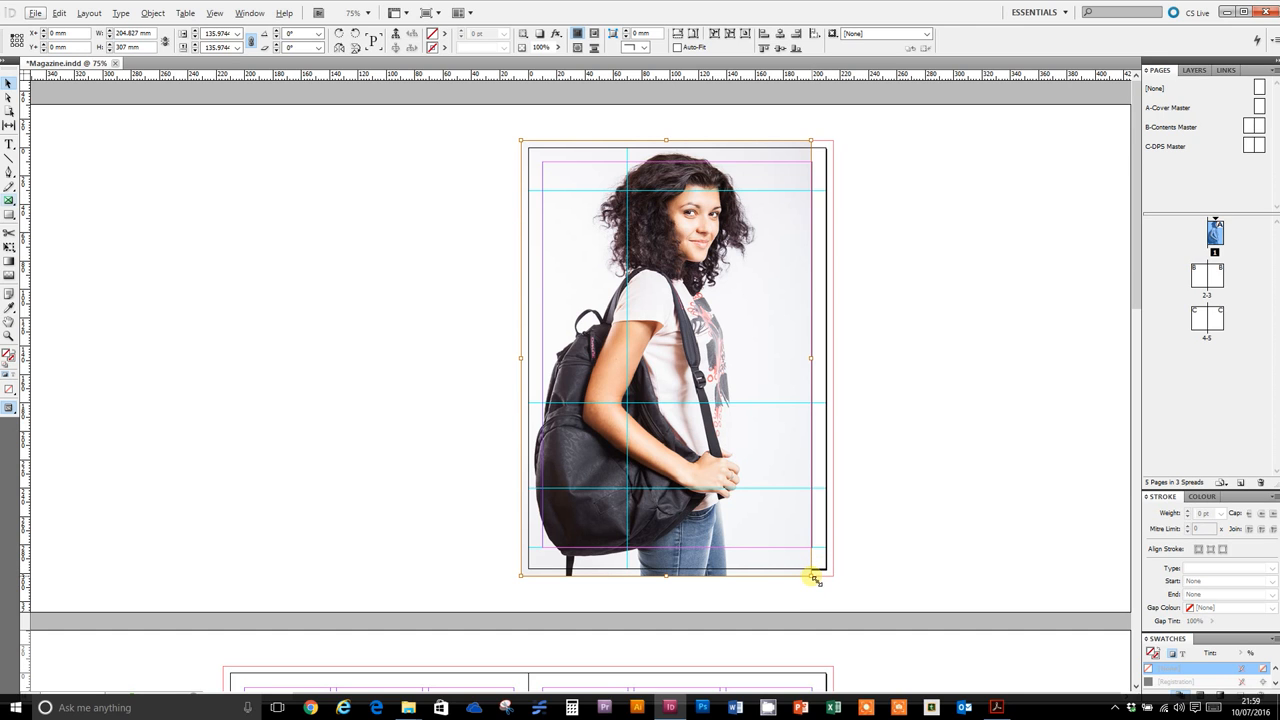
pyautogui.press('alt')
pyautogui.moveTo(815, 578); pyautogui.dragTo(833, 598)
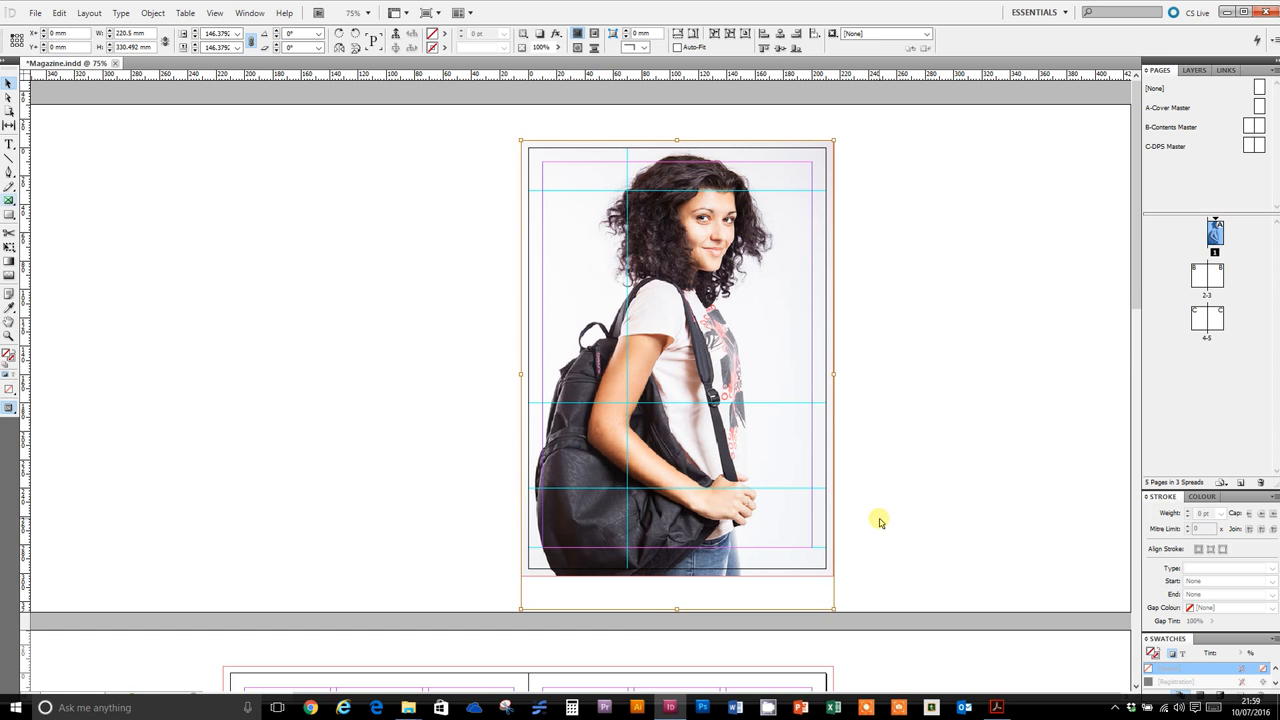
# Preview the cover page in Presentation mode and return to the normal editing view
pyautogui.hotkey('ctrl', 'alt', '=')
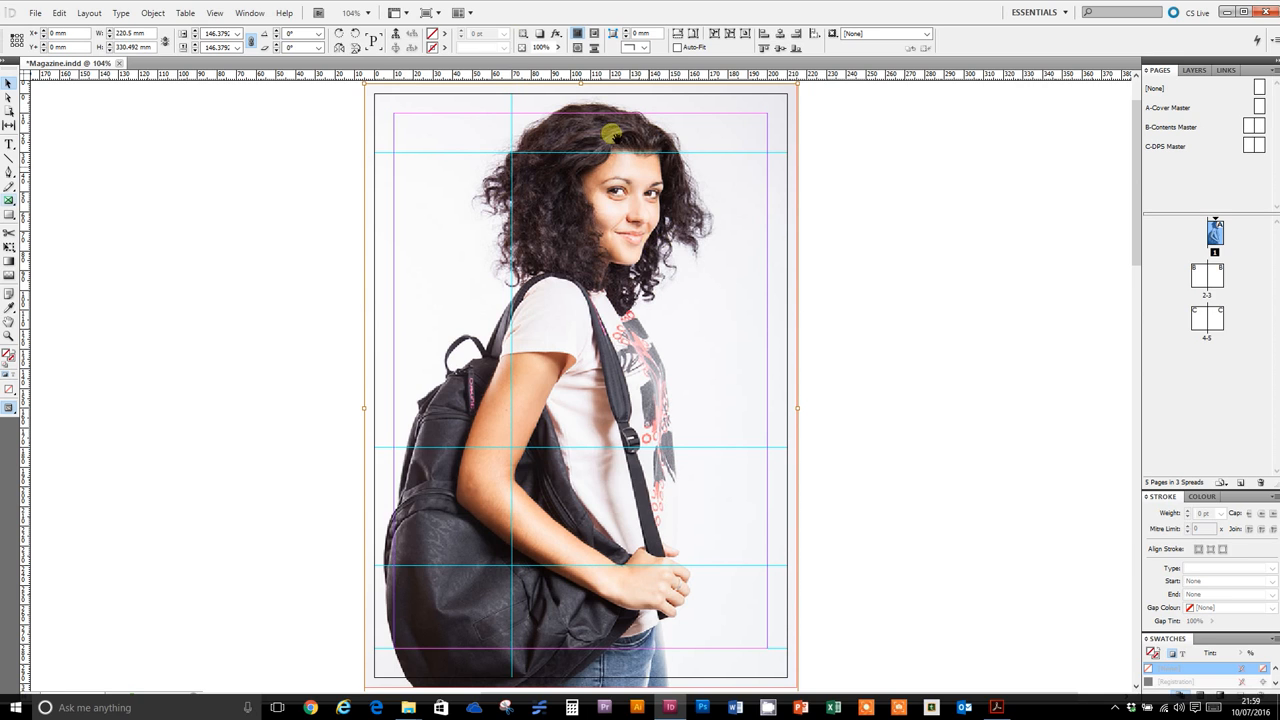
pyautogui.click(437, 17)
pyautogui.click(446, 107)
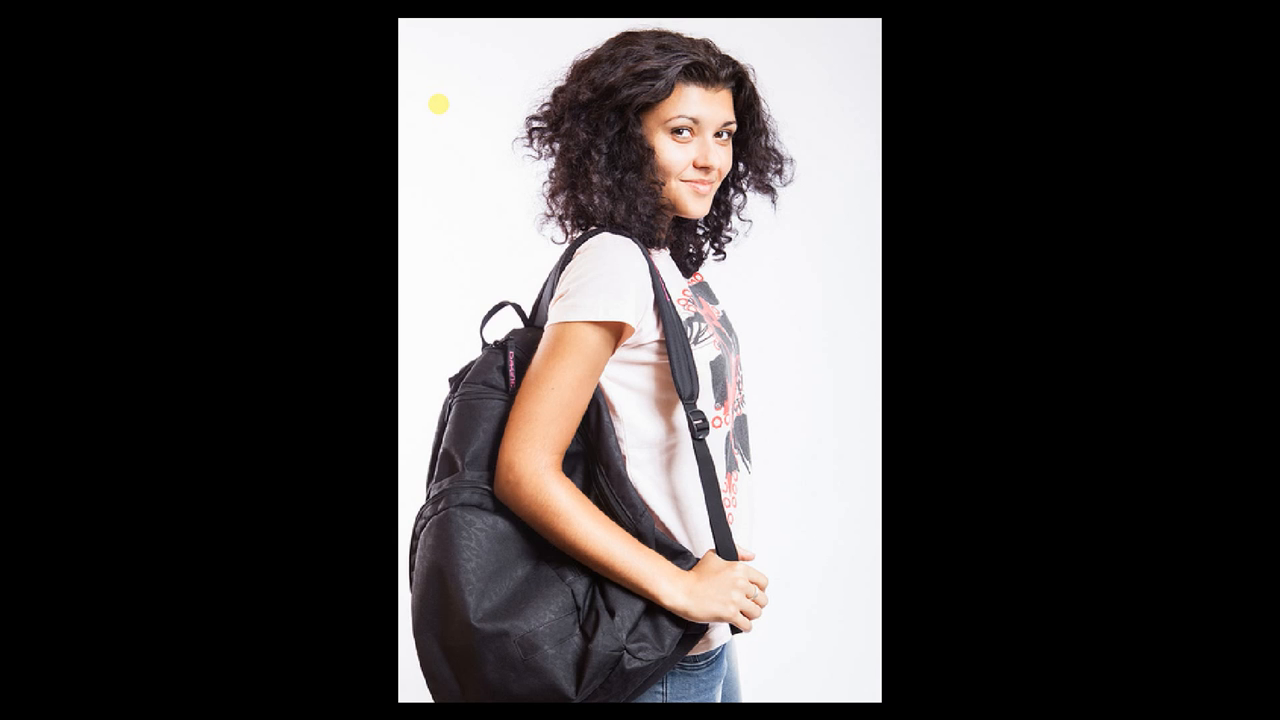
pyautogui.press('Escape')
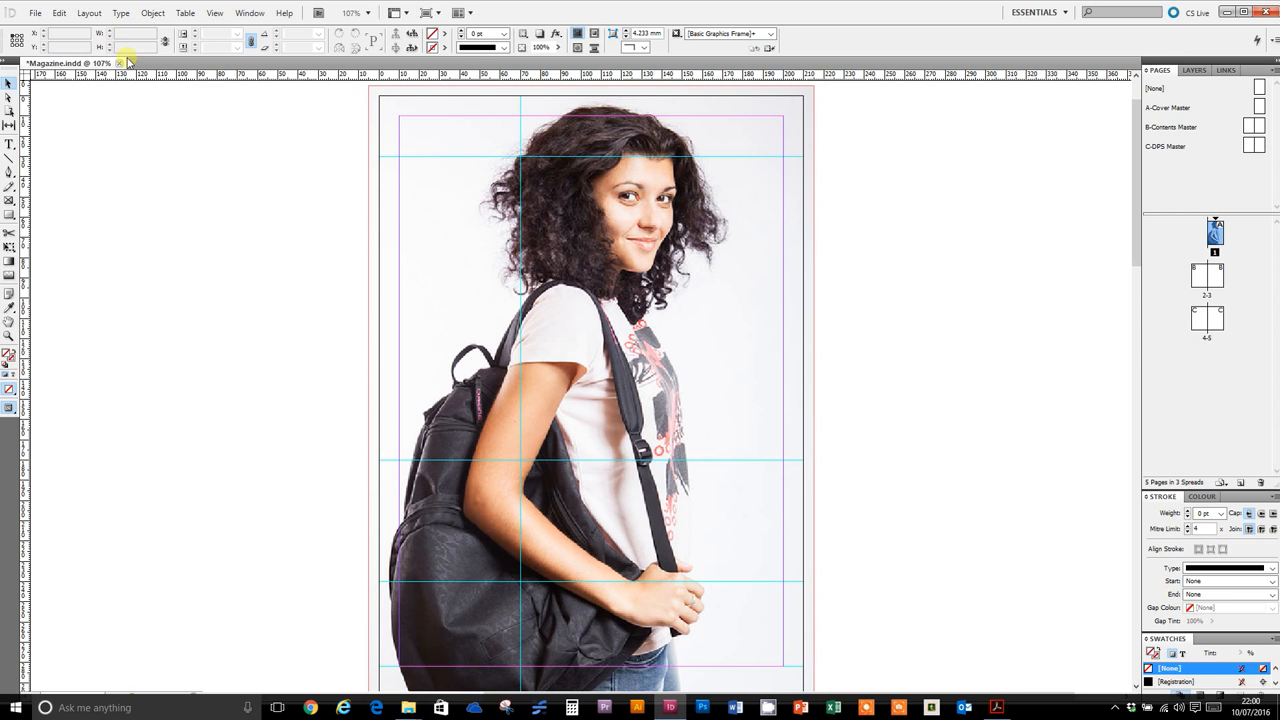
# Save the magazine document
pyautogui.click(34, 14)
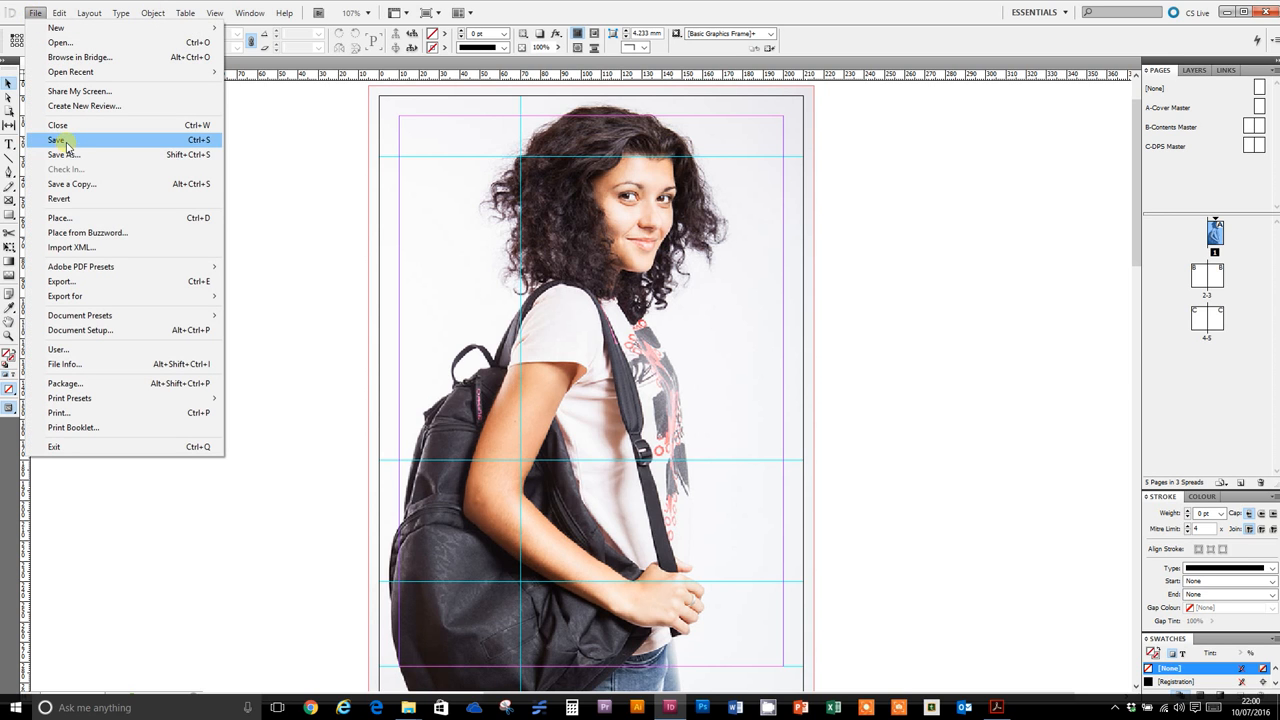
pyautogui.click(190, 142)
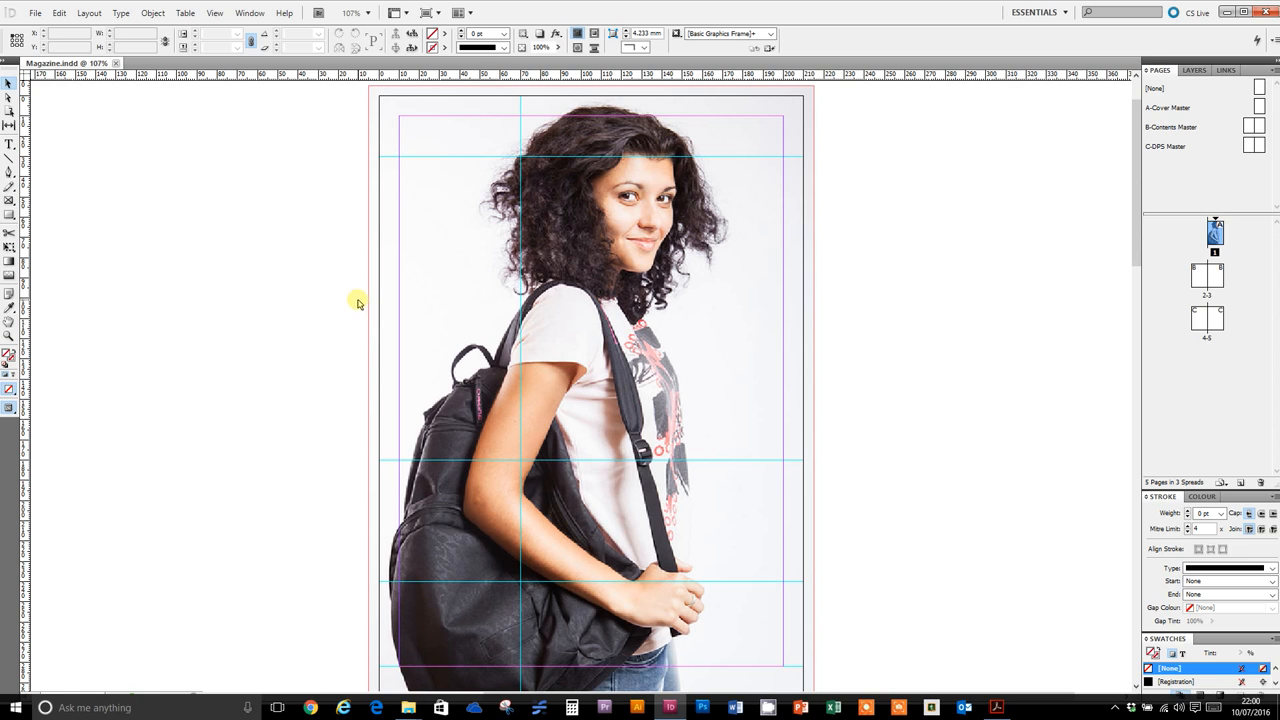
# Draw a 190 × 20 mm text frame between the cover's top margin and first horizontal guide, and enter the title "Thomas Rotherham"
pyautogui.click(9, 147)
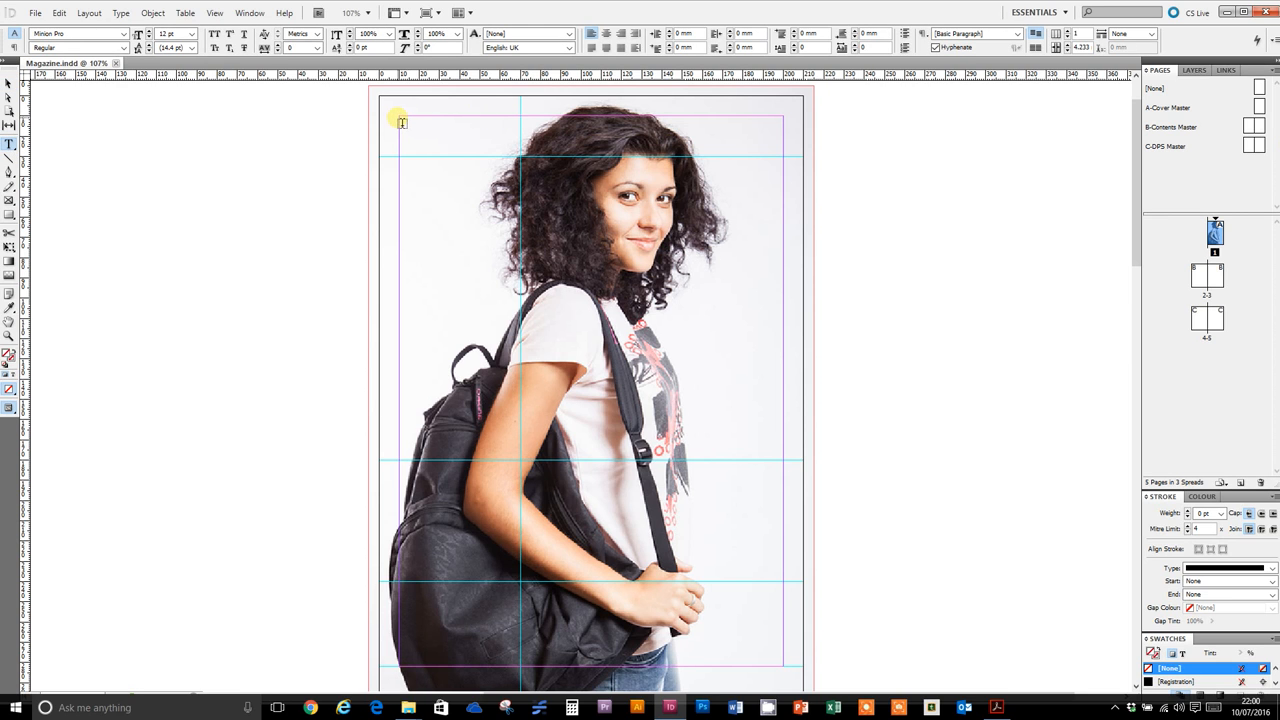
pyautogui.moveTo(403, 121); pyautogui.dragTo(782, 157)
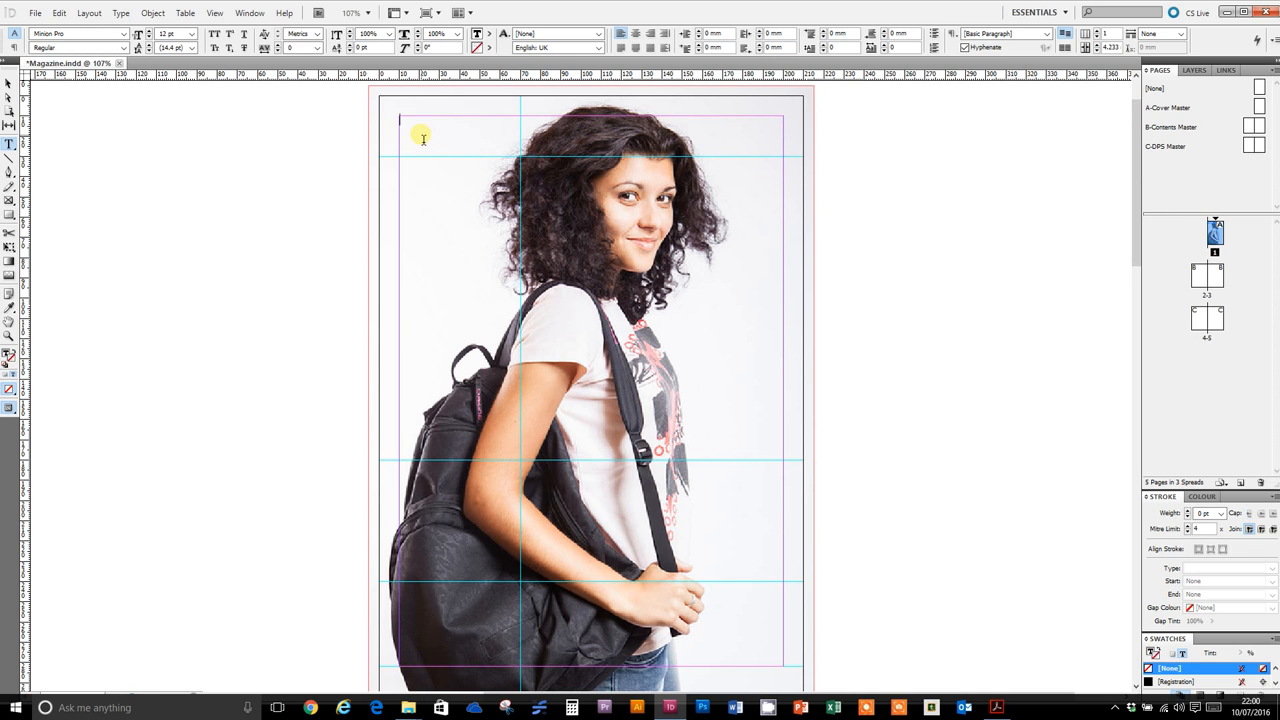
pyautogui.click(8, 86)
pyautogui.moveTo(537, 137)
pyautogui.mouseDown()
pyautogui.moveTo(632, 200)
pyautogui.moveTo(823, 251)
pyautogui.moveTo(529, 214)
pyautogui.moveTo(551, 141)
pyautogui.mouseUp()
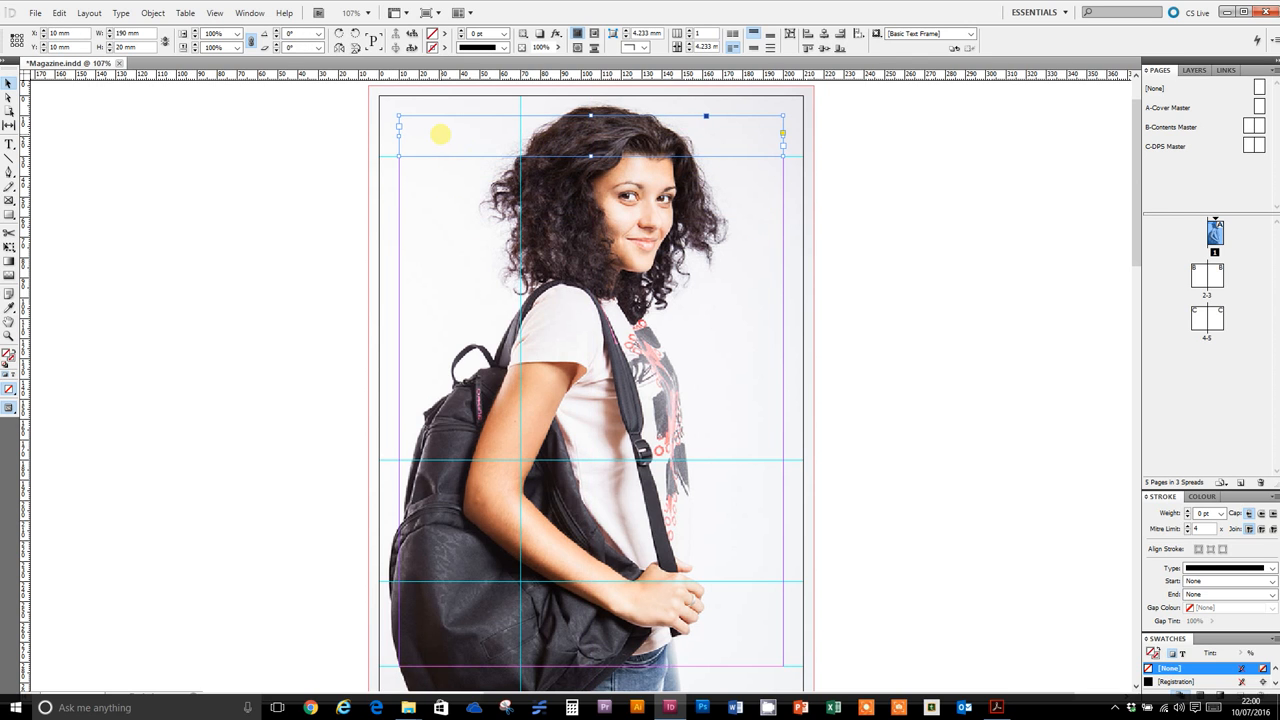
pyautogui.doubleClick(443, 132)
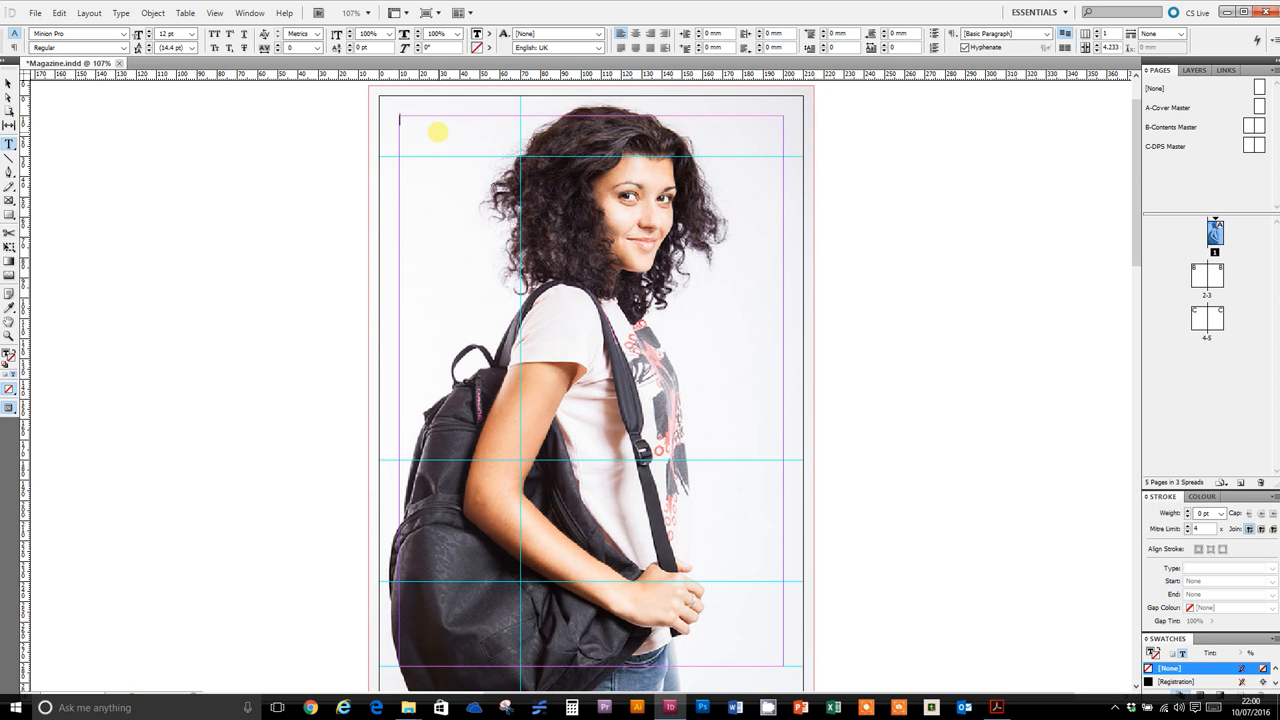
pyautogui.write('Thomas Rotherham')
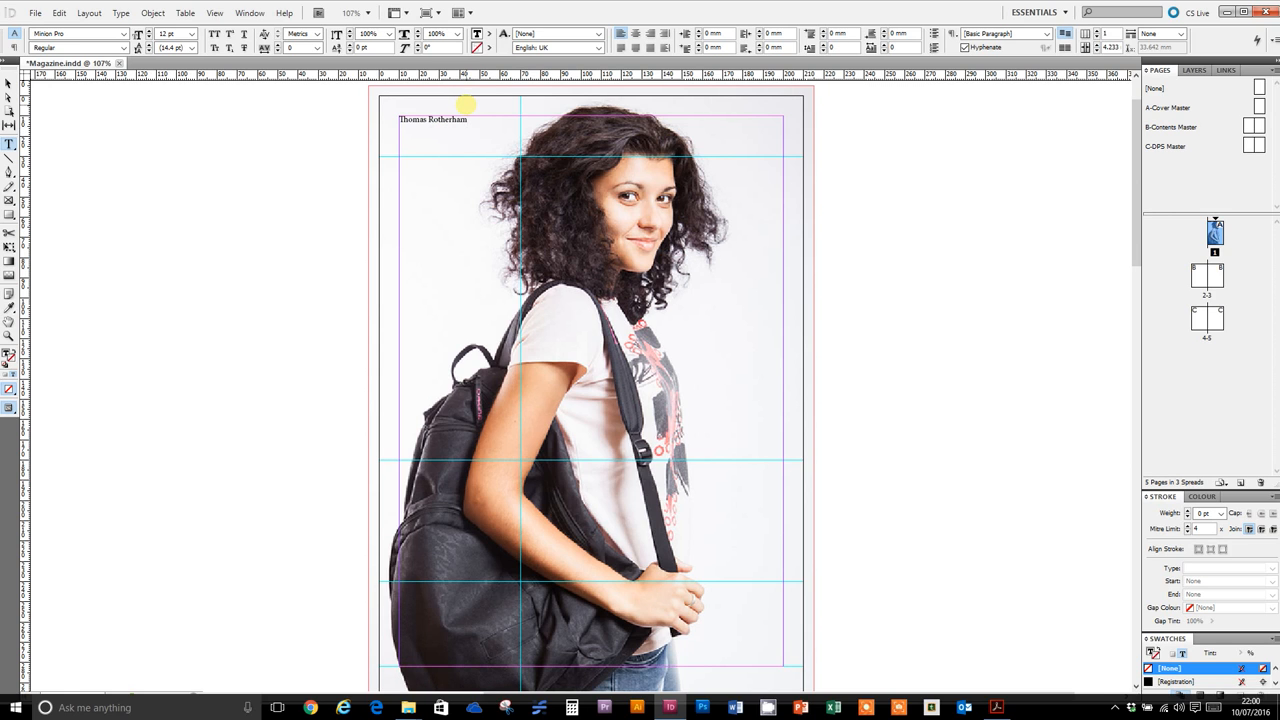
# Select all of the cover title text and set its font size to 48 pt
pyautogui.hotkey('ctrl', 'a')
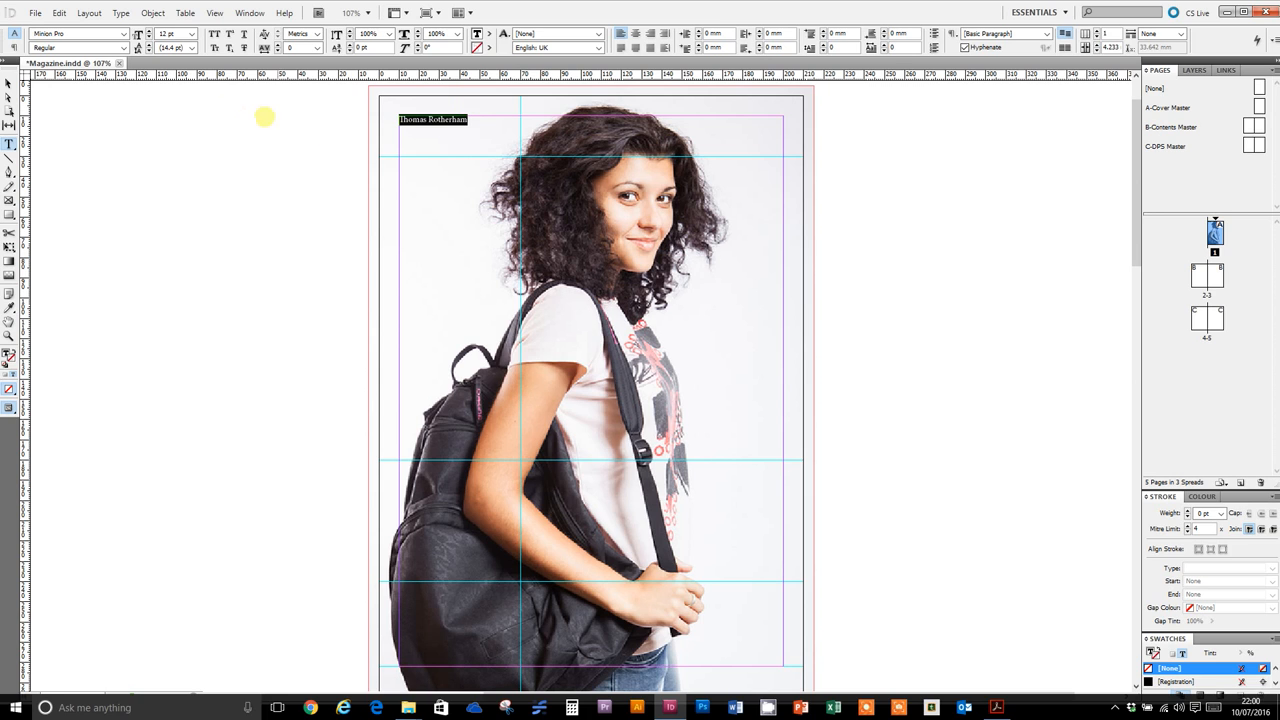
pyautogui.click(148, 31)
pyautogui.click(148, 31)
pyautogui.click(148, 31)
pyautogui.click(148, 31)
pyautogui.click(148, 31)
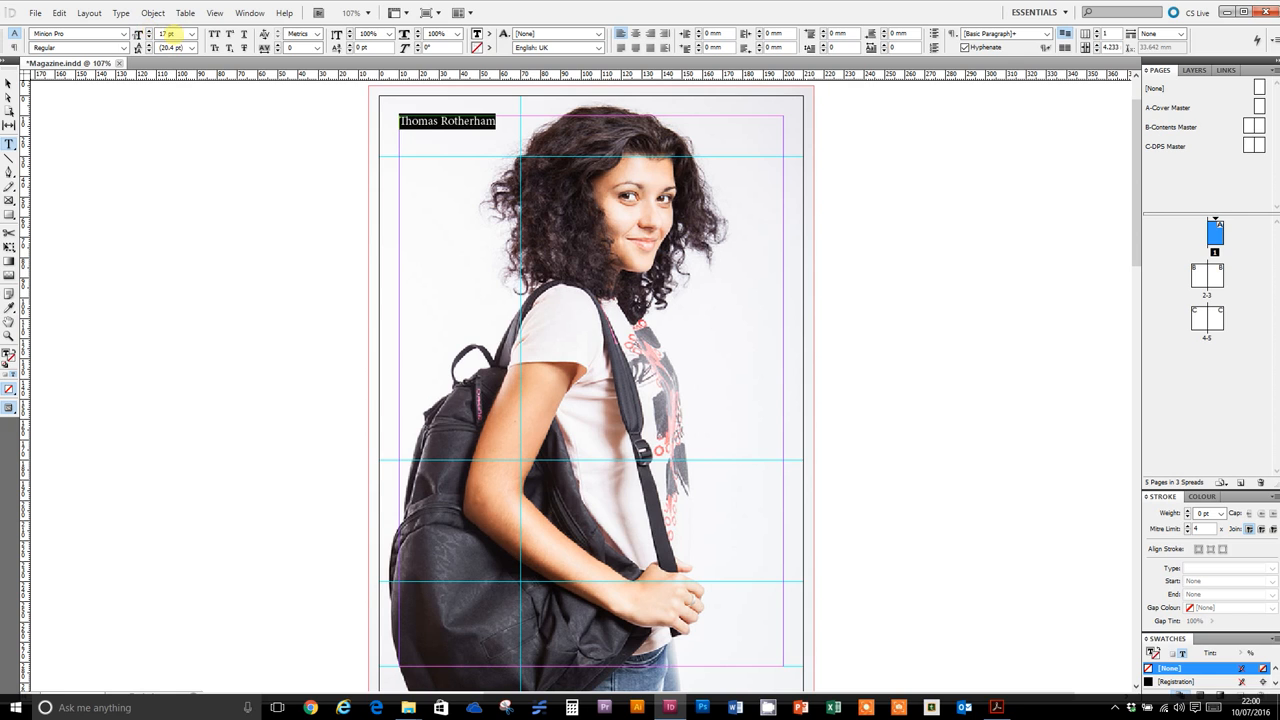
pyautogui.click(191, 34)
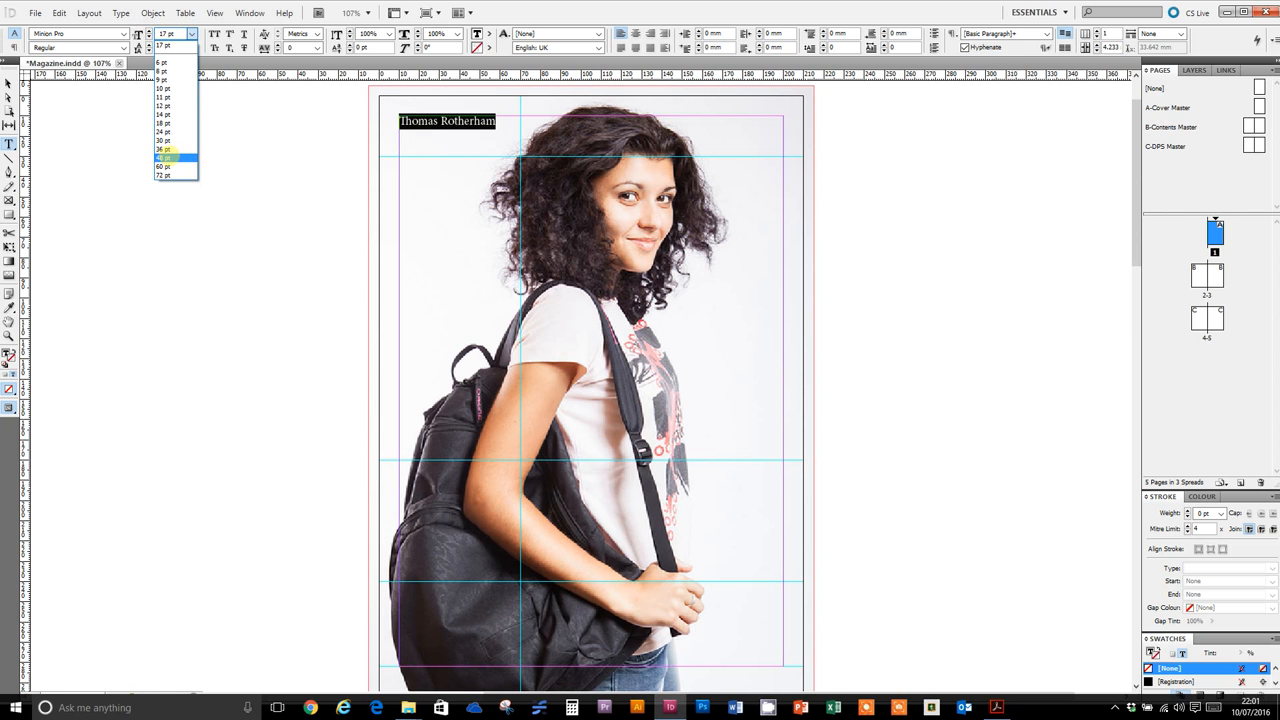
pyautogui.click(165, 157)
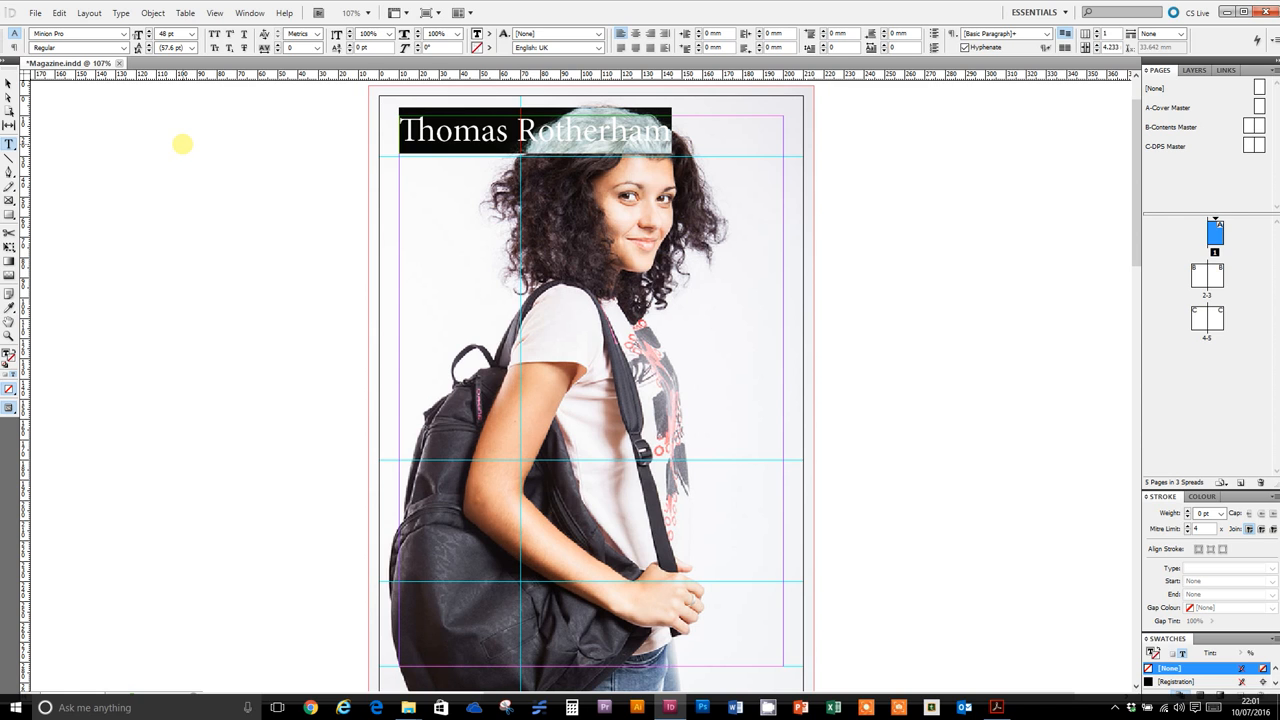
# Enlarge the cover title in small increments to 66 pt so it nearly spans the frame on one line
pyautogui.hotkey('ctrl', 'shift', '.')
pyautogui.hotkey('ctrl', 'shift', '.')
pyautogui.hotkey('ctrl', 'shift', '.')
pyautogui.hotkey('ctrl', 'shift', '.')
pyautogui.hotkey('ctrl', 'shift', '.')
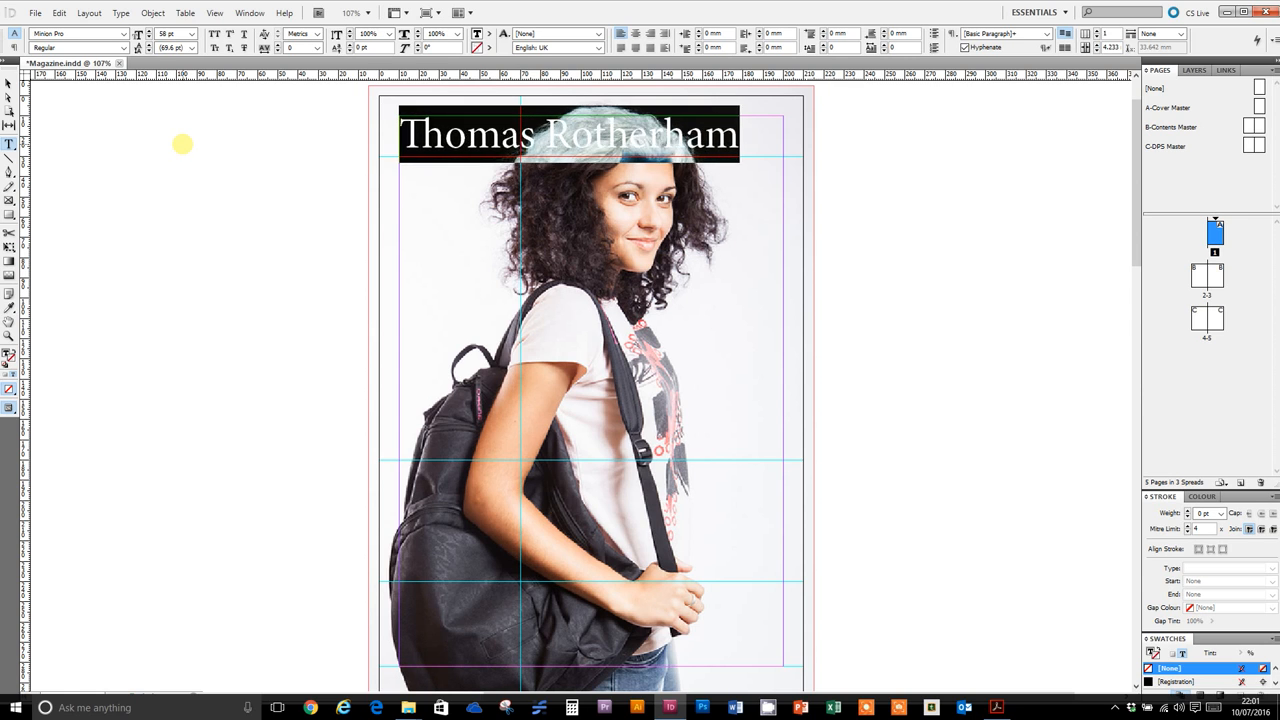
pyautogui.hotkey('ctrl', 'shift', ',')
pyautogui.hotkey('ctrl', 'shift', ',')
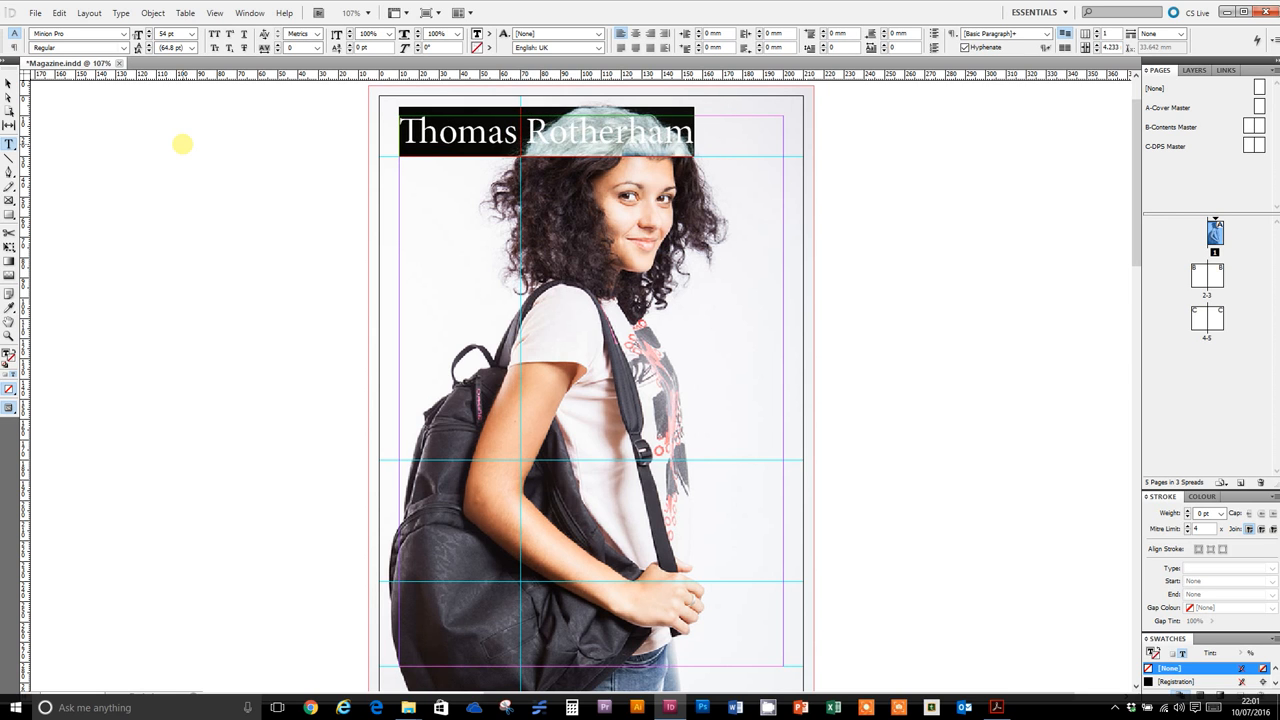
pyautogui.hotkey('ctrl', 'shift', '.')
pyautogui.hotkey('ctrl', 'shift', '.')
pyautogui.hotkey('ctrl', 'shift', '.')
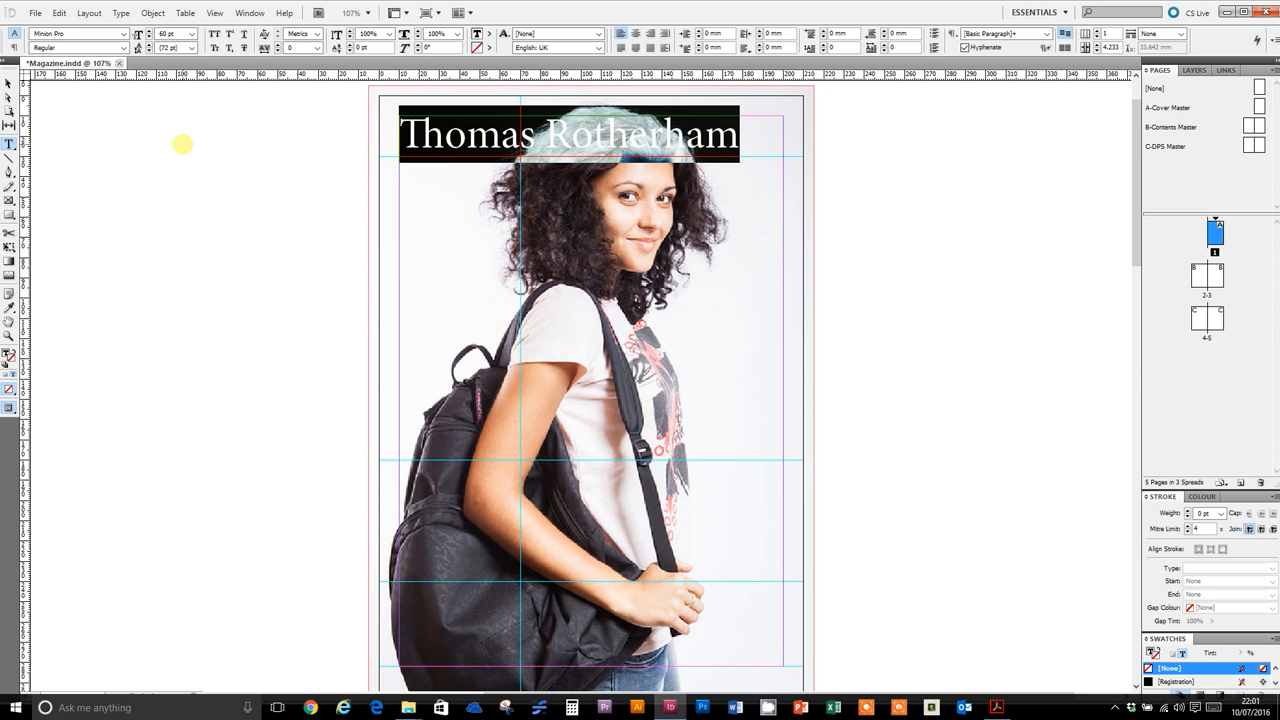
pyautogui.hotkey('ctrl', 'shift', '.')
pyautogui.hotkey('ctrl', 'shift', '.')
pyautogui.hotkey('ctrl', 'shift', '.')
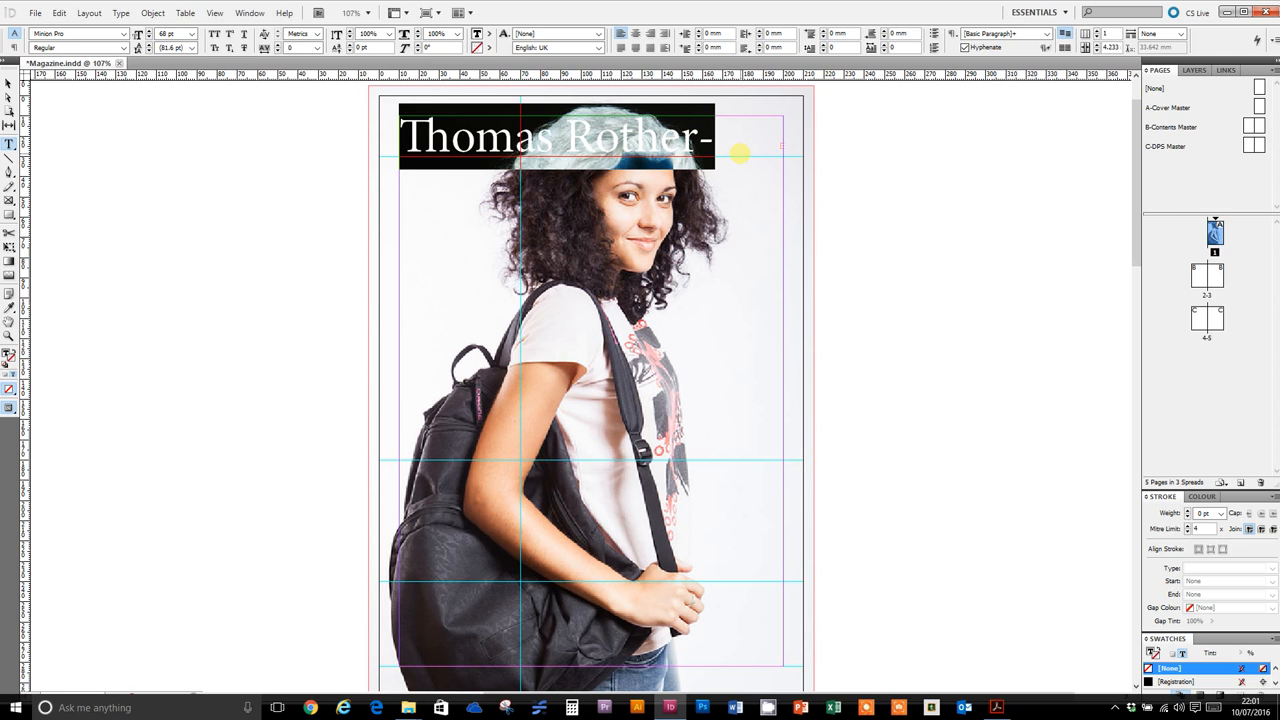
pyautogui.hotkey('ctrl', 'shift', ',')
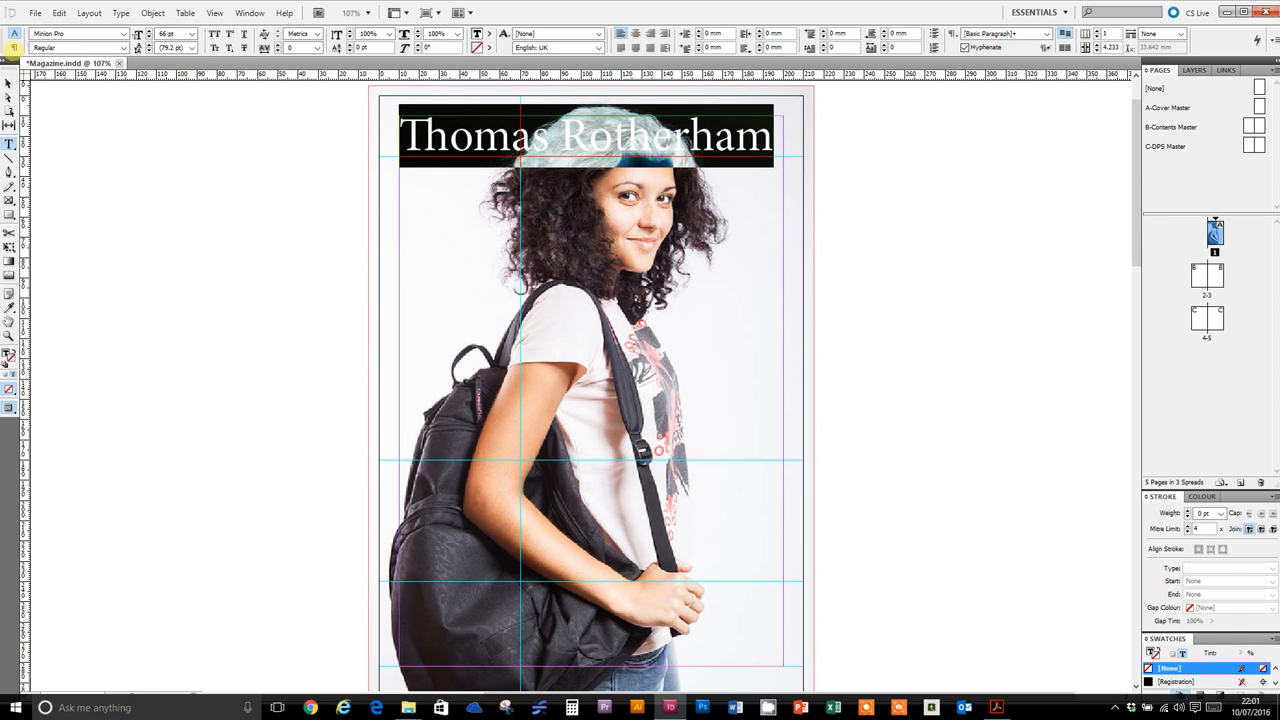
# Centre-align the cover title within its text frame
pyautogui.click(13, 47)
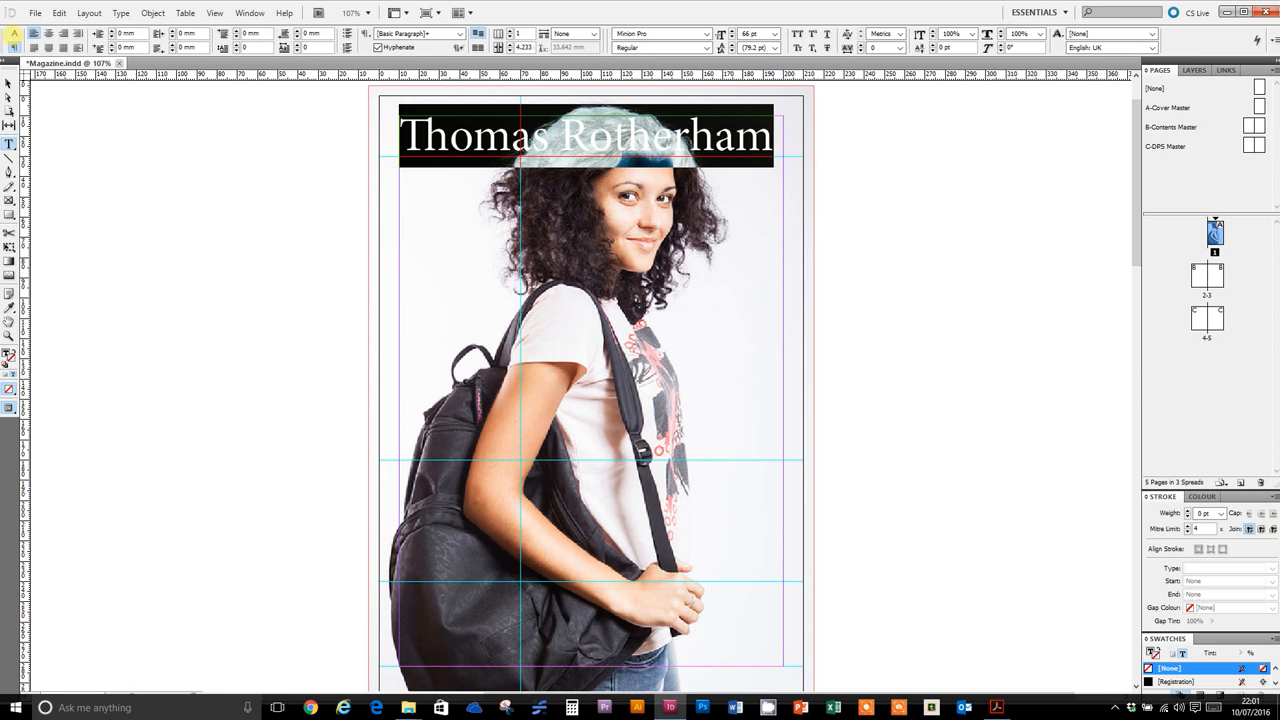
pyautogui.click(48, 33)
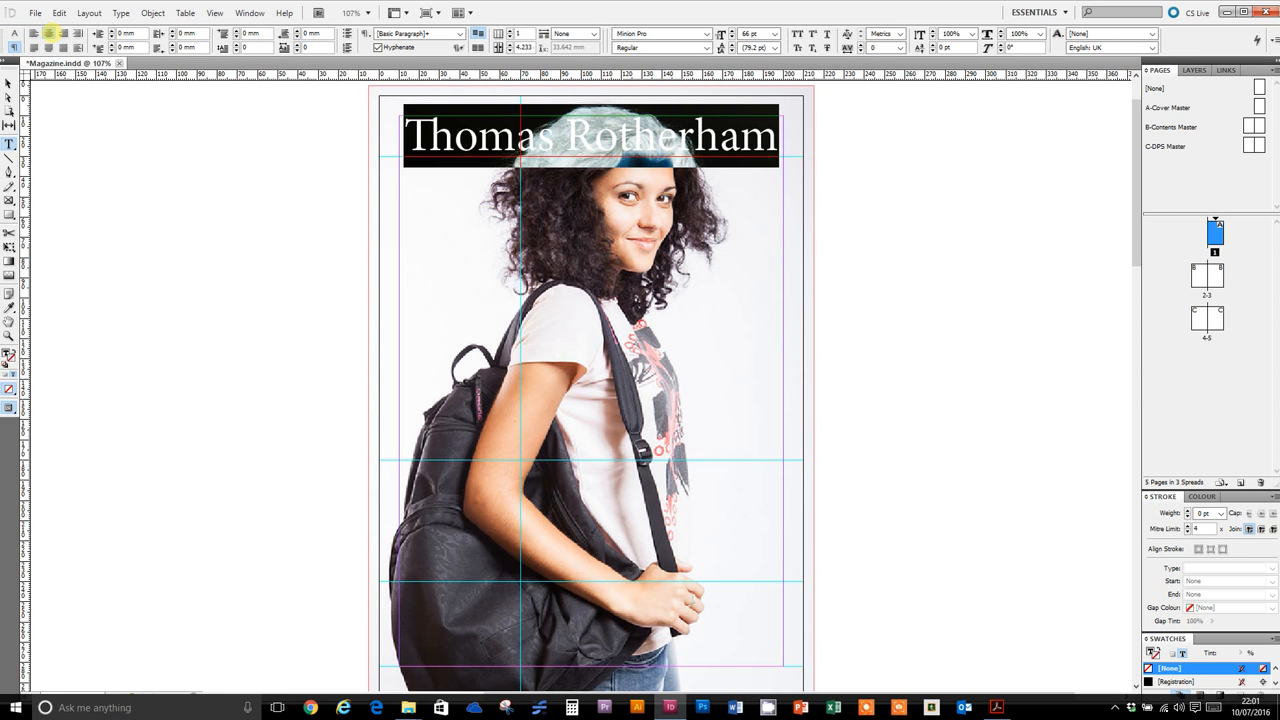
pyautogui.click(8, 82)
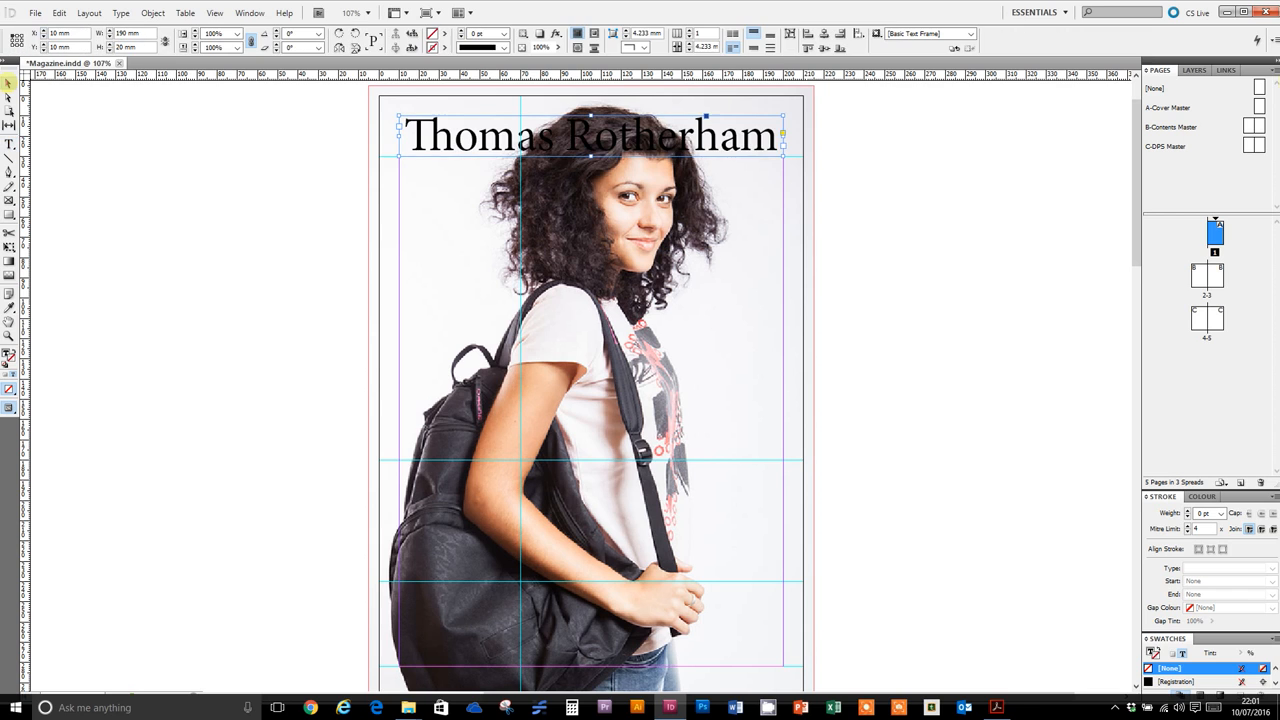
pyautogui.click(444, 143)
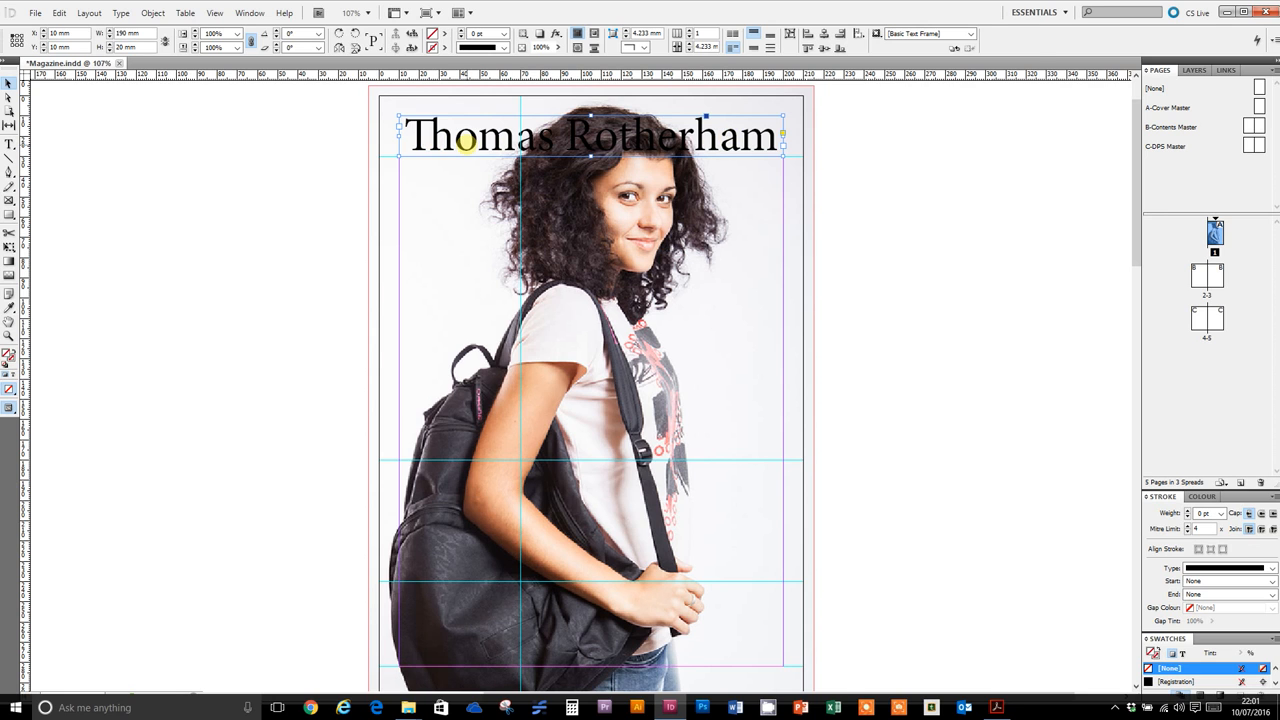
# Change the fill colour of the whole cover title to [Paper]
pyautogui.doubleClick(413, 134)
pyautogui.moveTo(413, 134); pyautogui.dragTo(768, 140)
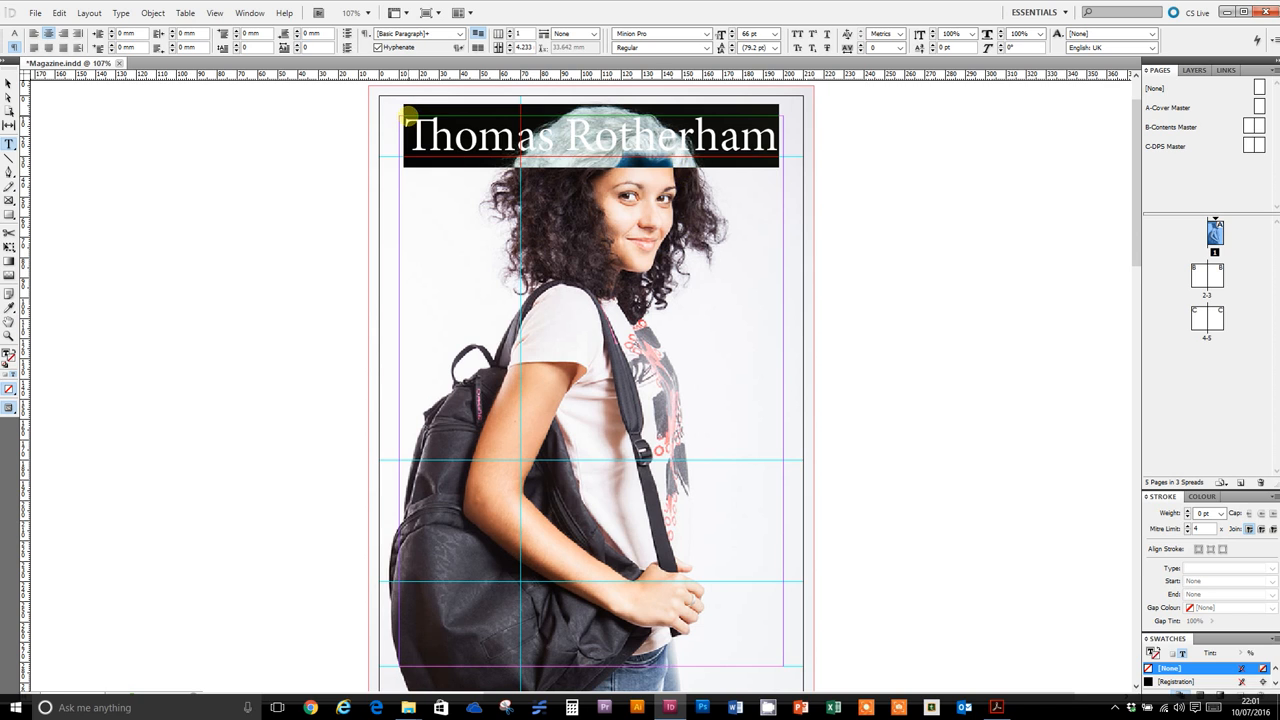
pyautogui.click(14, 33)
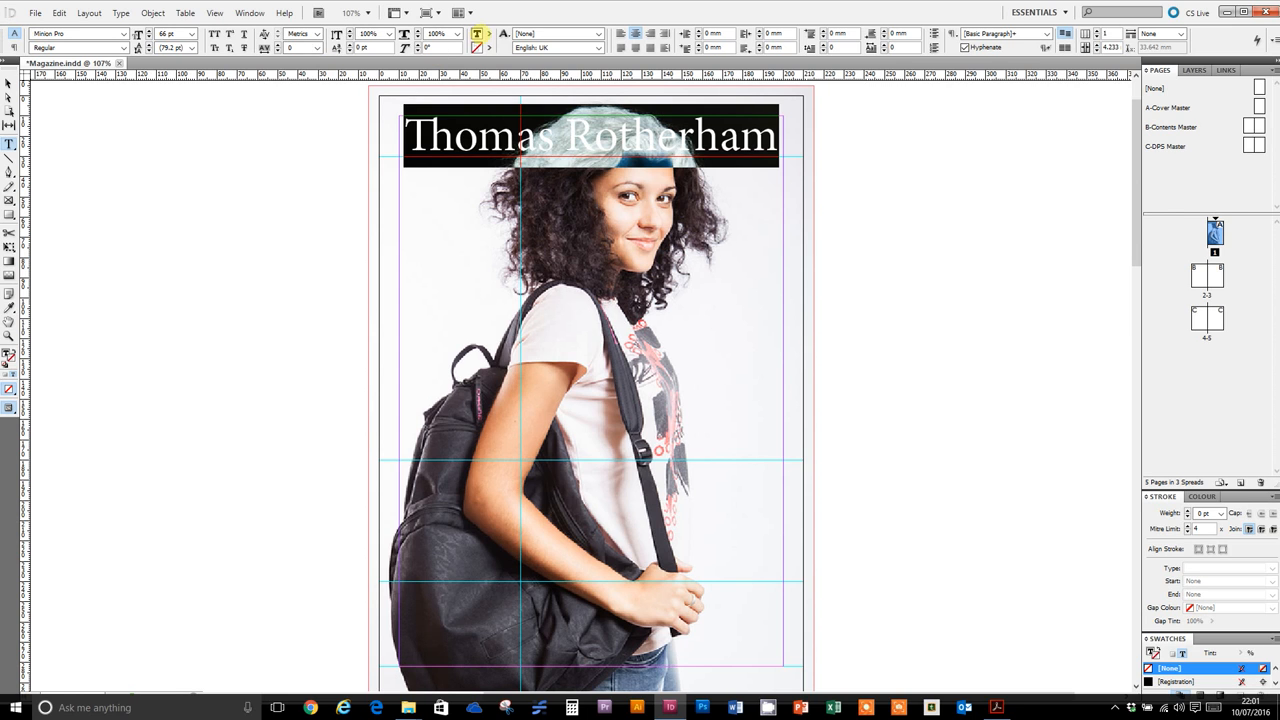
pyautogui.click(486, 33)
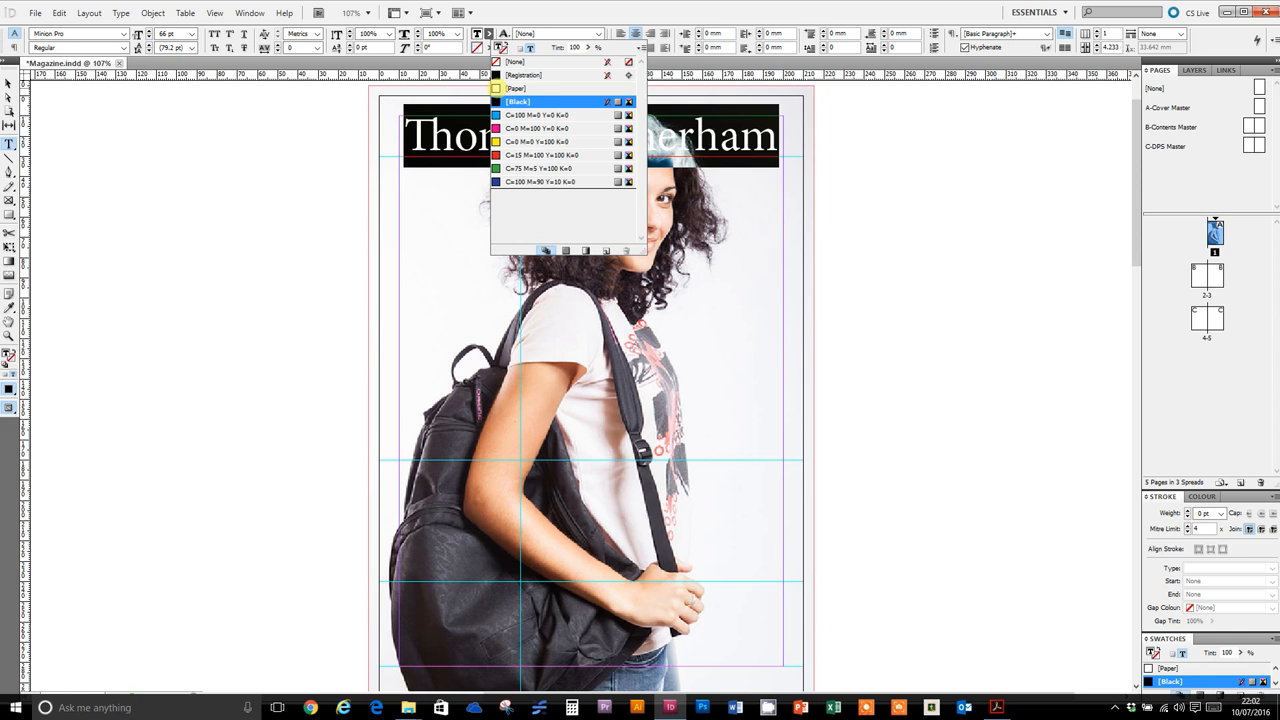
pyautogui.click(497, 88)
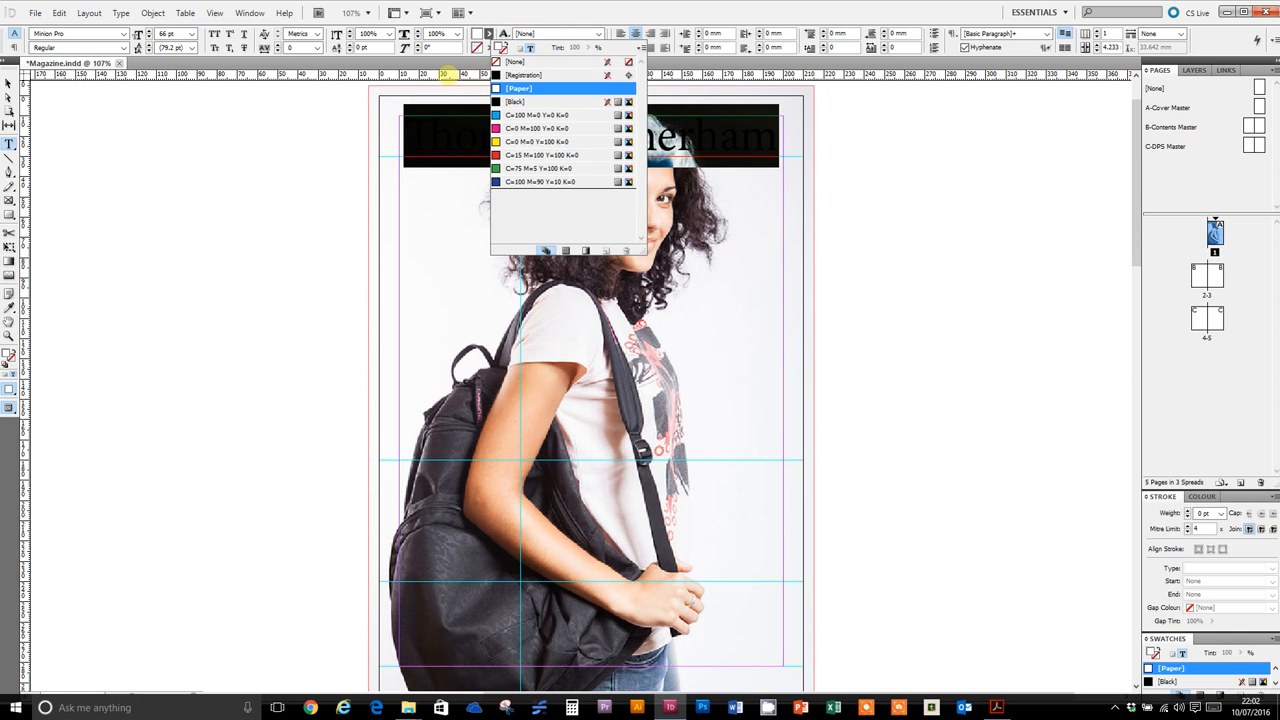
pyautogui.click(80, 129)
# Give the cover title text a [Black] stroke and deselect it
pyautogui.moveTo(414, 134); pyautogui.dragTo(774, 132)
pyautogui.moveTo(399, 143); pyautogui.dragTo(822, 146)
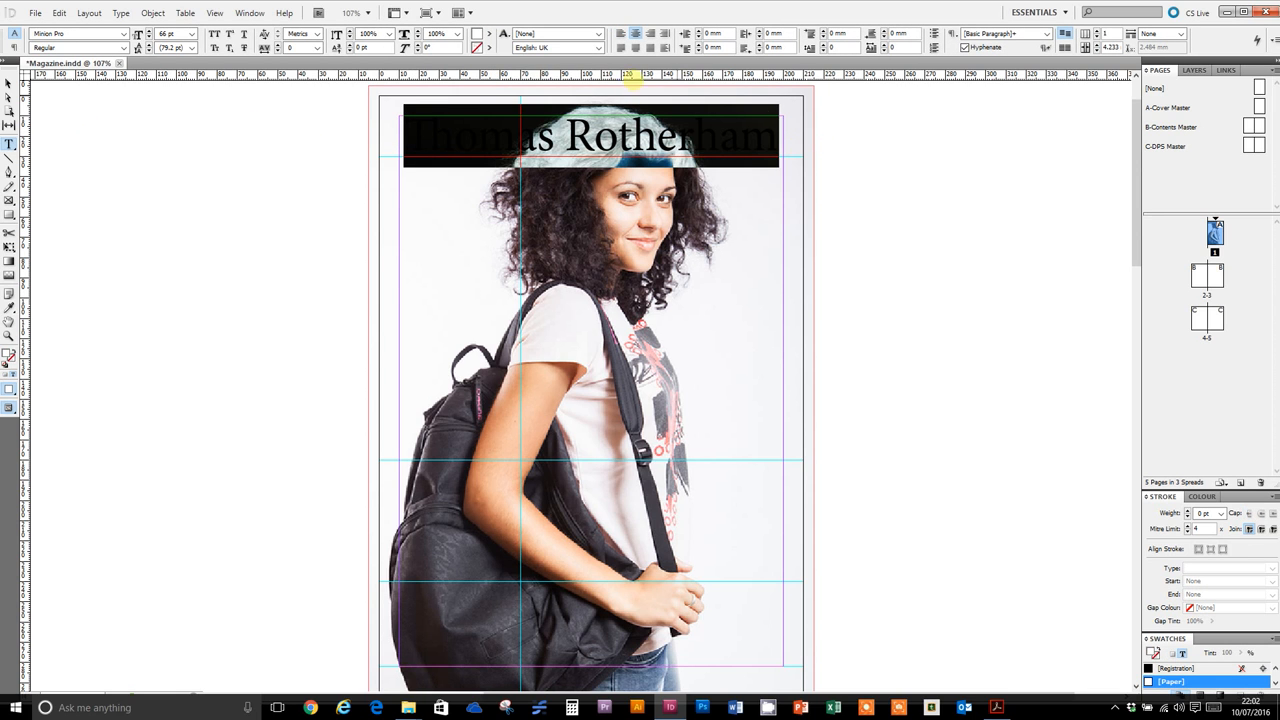
pyautogui.click(488, 47)
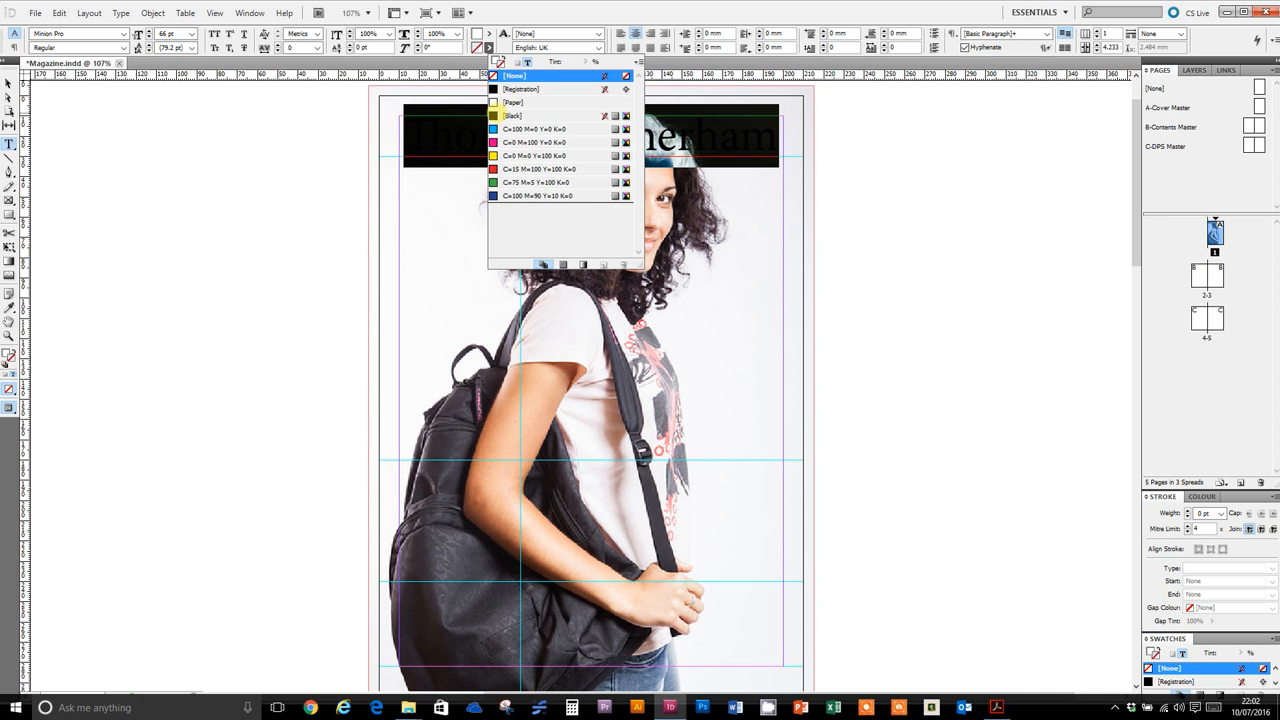
pyautogui.click(493, 116)
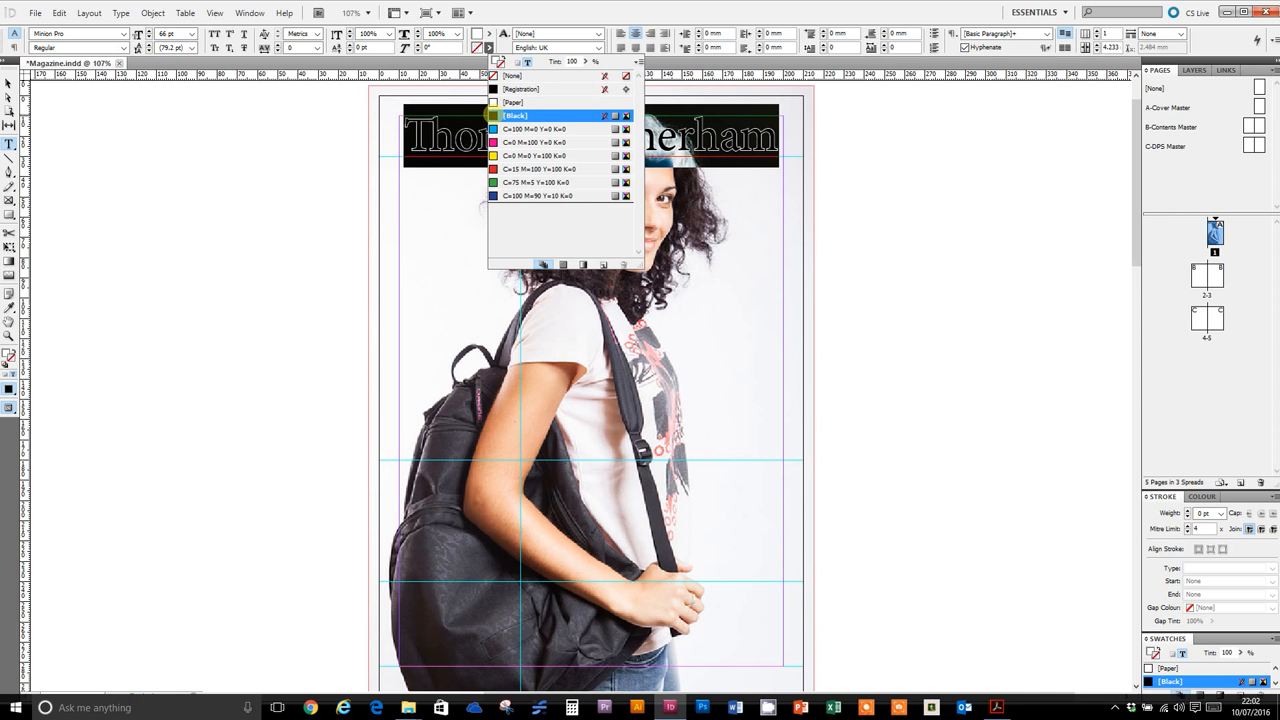
pyautogui.click(314, 149)
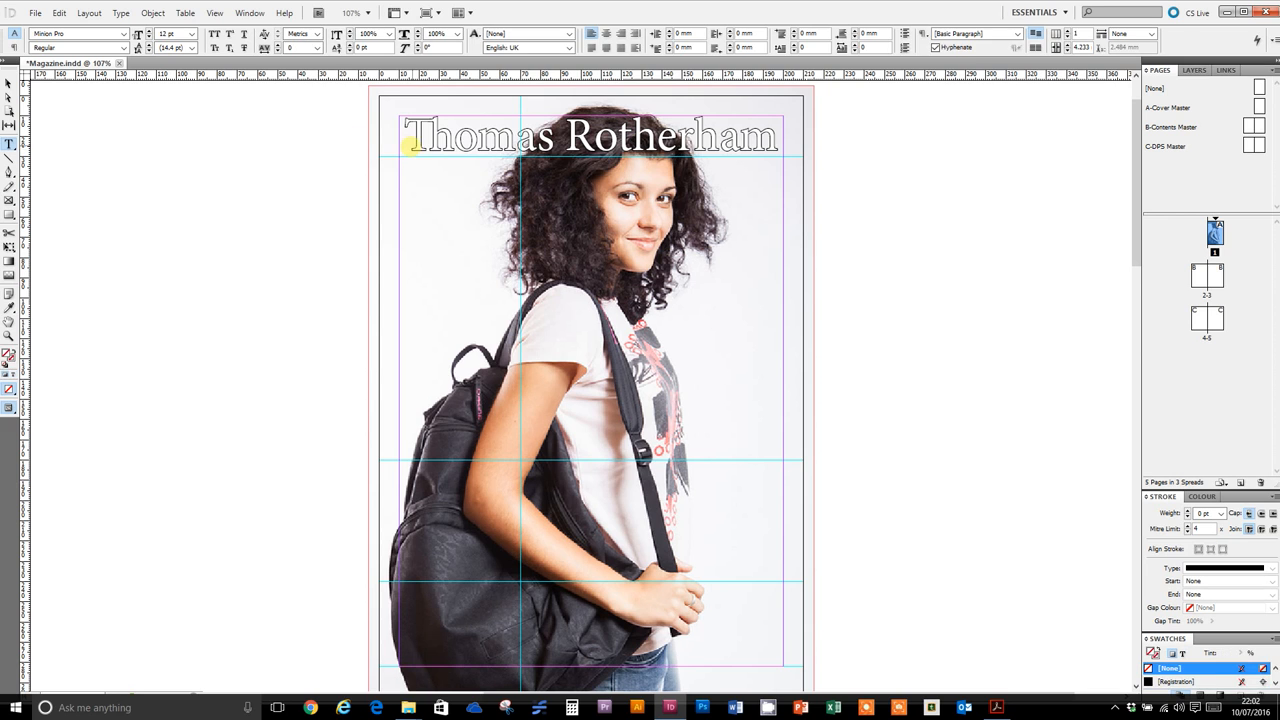
# Increase the cover title's stroke weight to 2 pt
pyautogui.moveTo(410, 143); pyautogui.dragTo(780, 140)
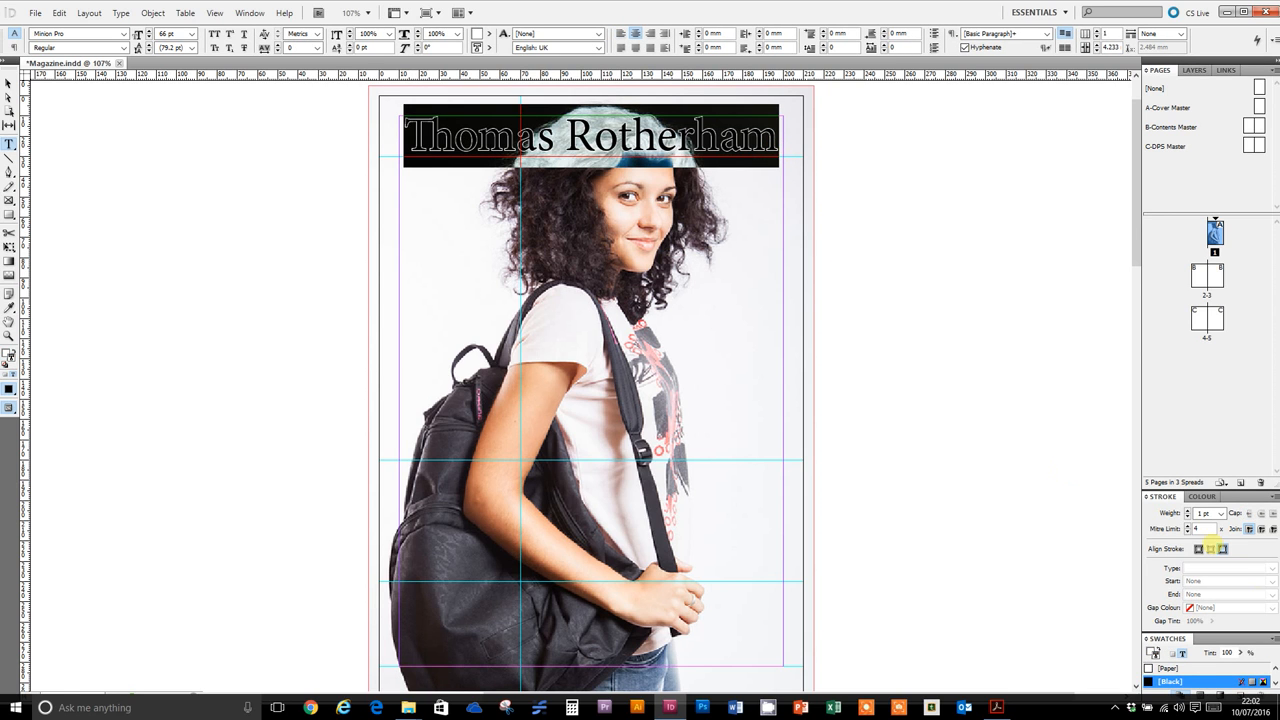
pyautogui.click(1187, 511)
pyautogui.click(980, 358)
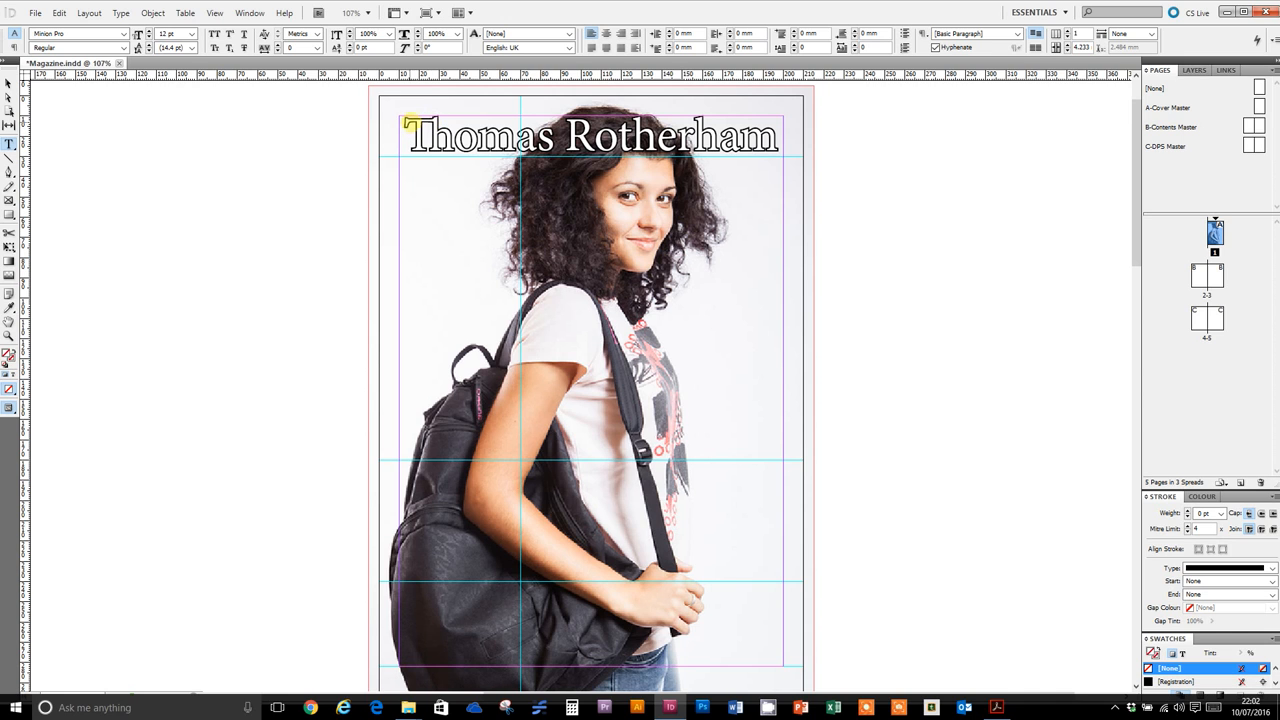
# Set the cover title's tracking to 20 and reduce its font size to 64 pt so it fits on one line
pyautogui.moveTo(405, 128); pyautogui.dragTo(810, 140)
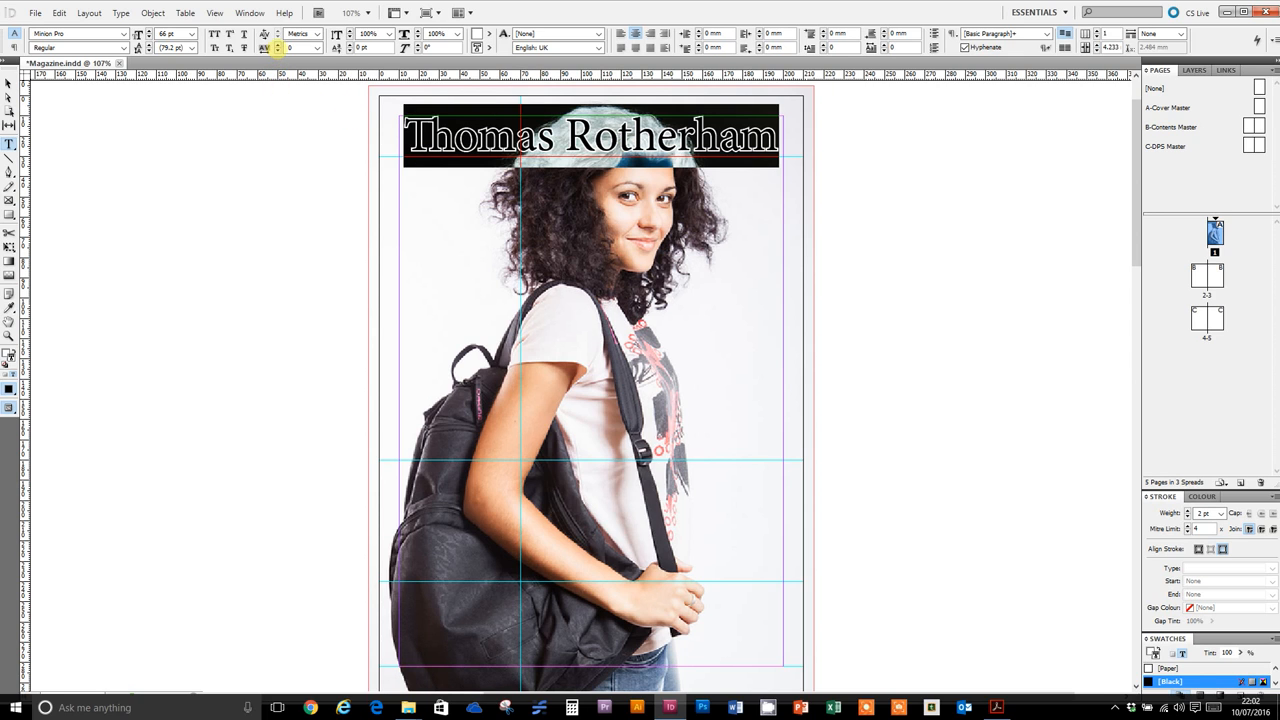
pyautogui.click(277, 51)
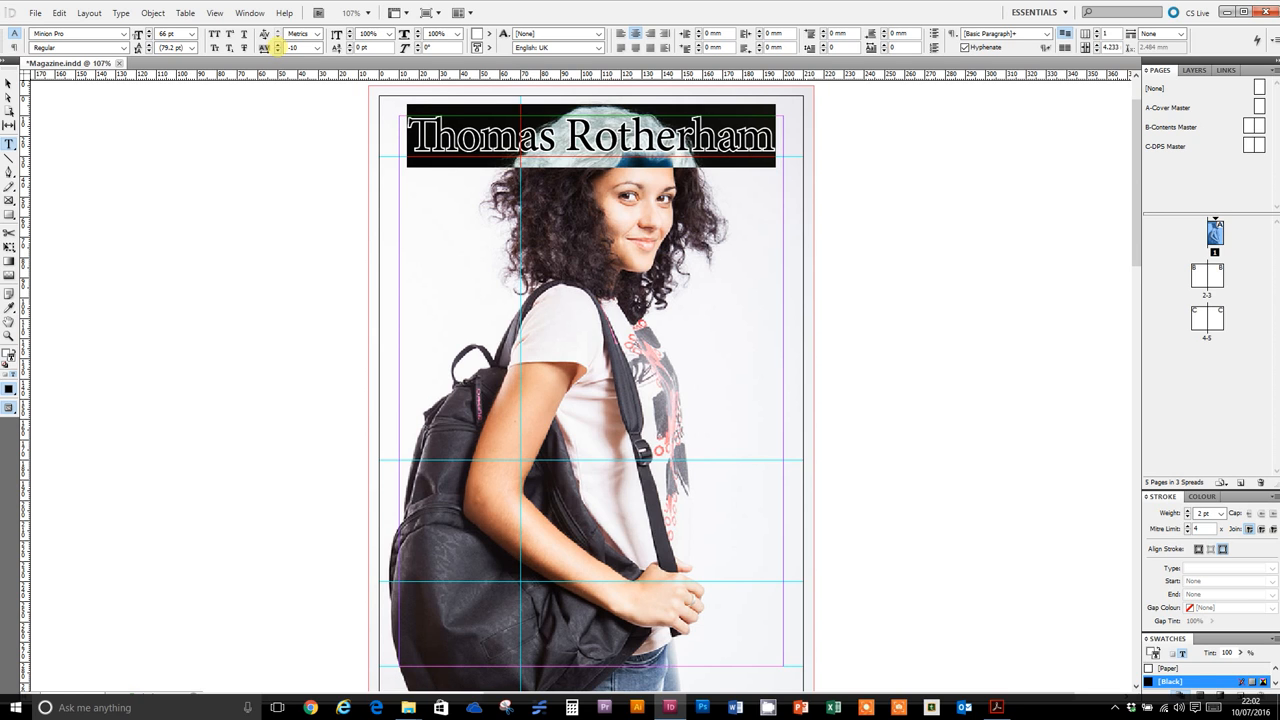
pyautogui.click(277, 44)
pyautogui.click(277, 44)
pyautogui.click(277, 44)
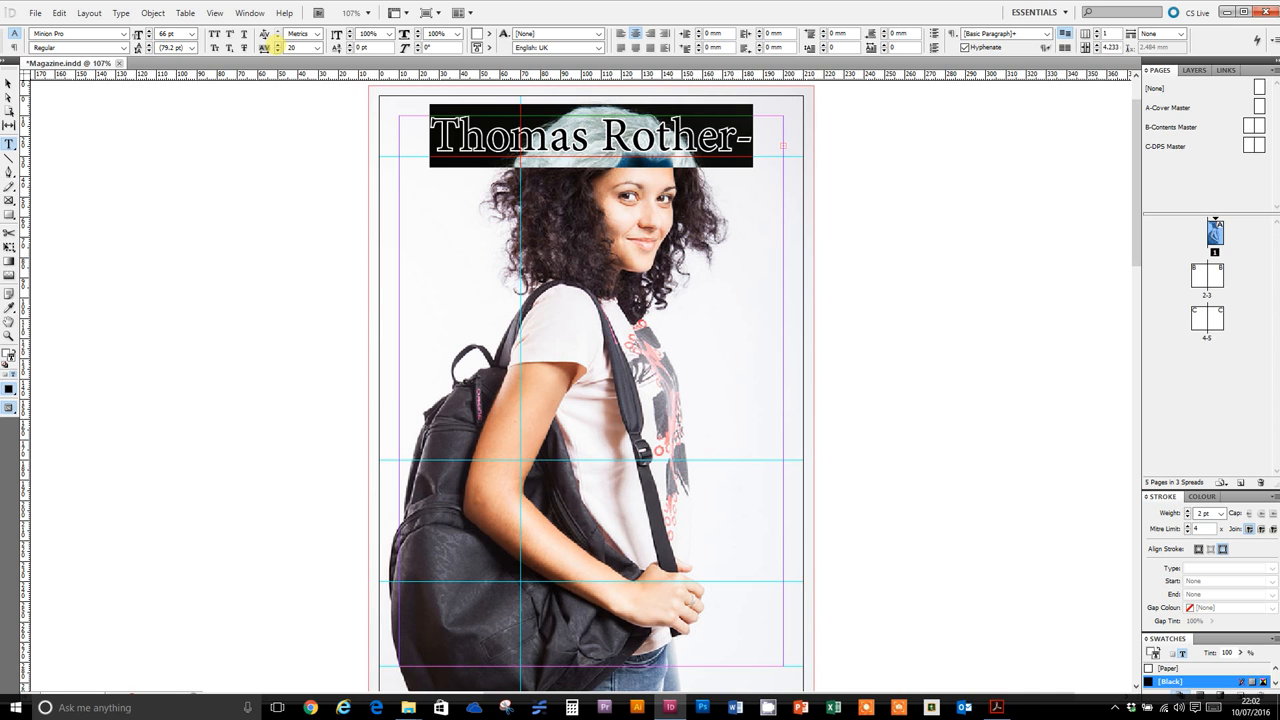
pyautogui.click(149, 37)
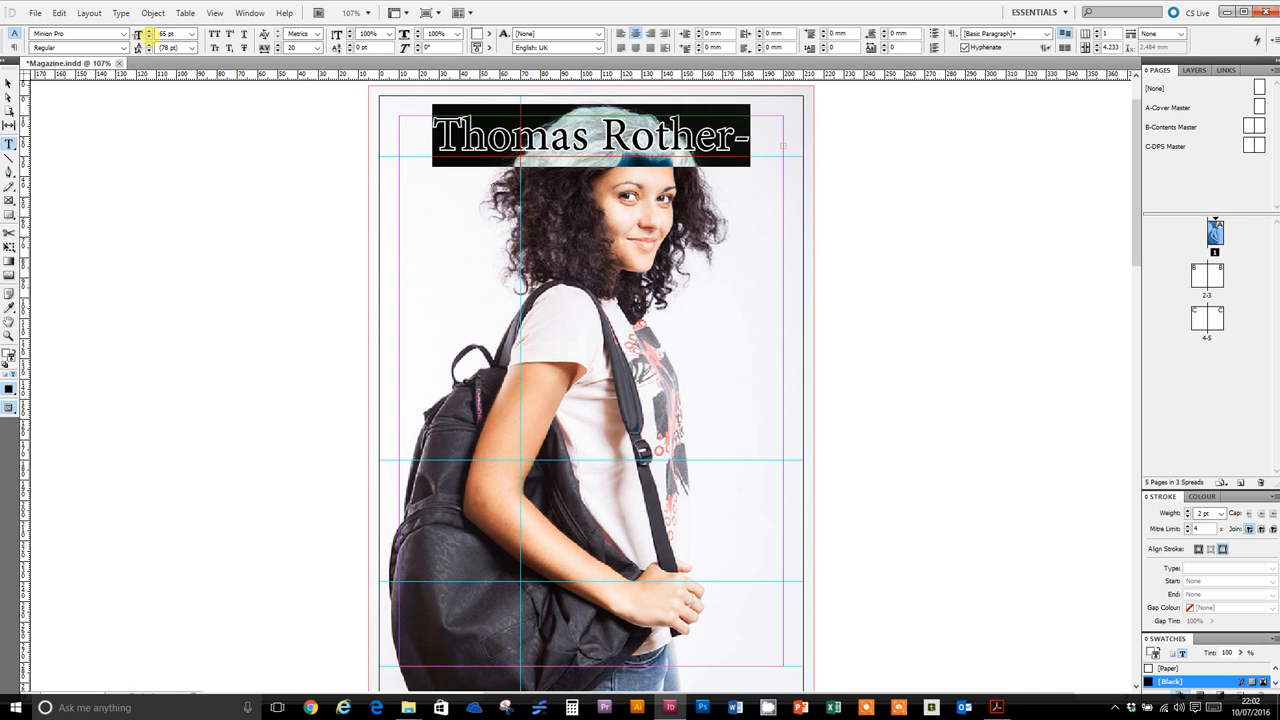
pyautogui.click(149, 37)
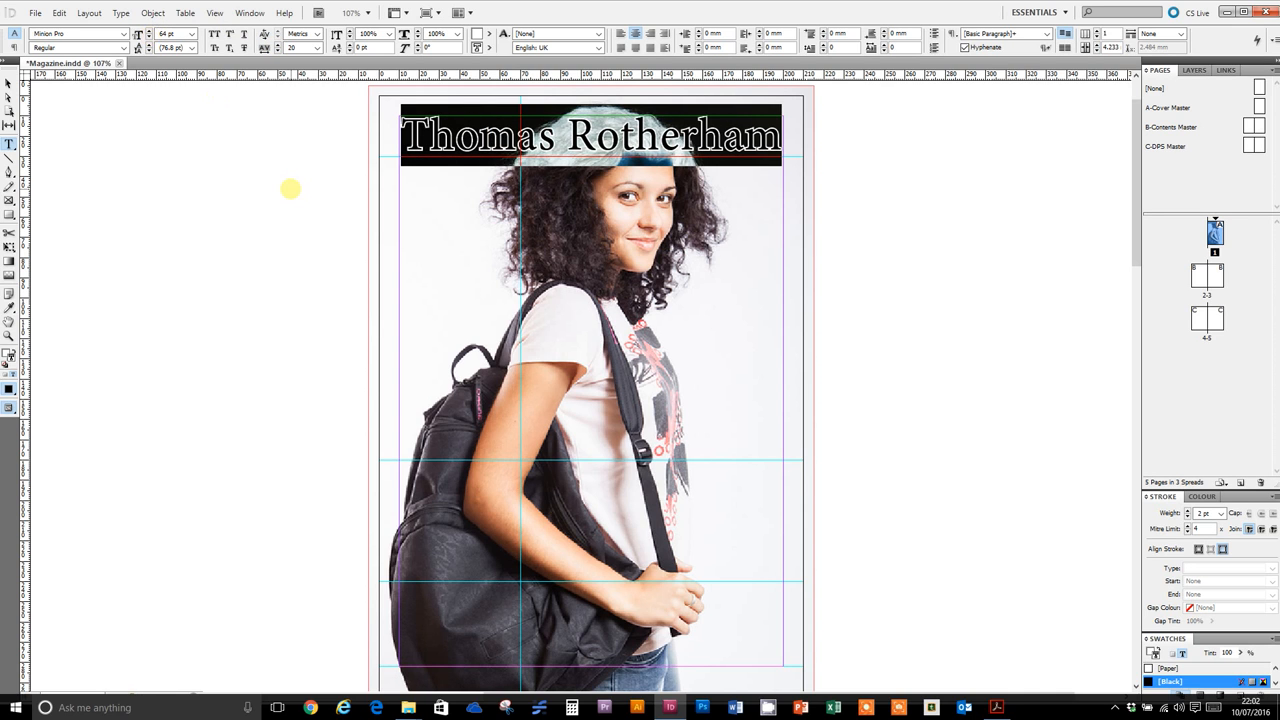
# Add a text frame about 43 × 33 mm below the end of the cover title and enter "mag"
pyautogui.click(289, 189)
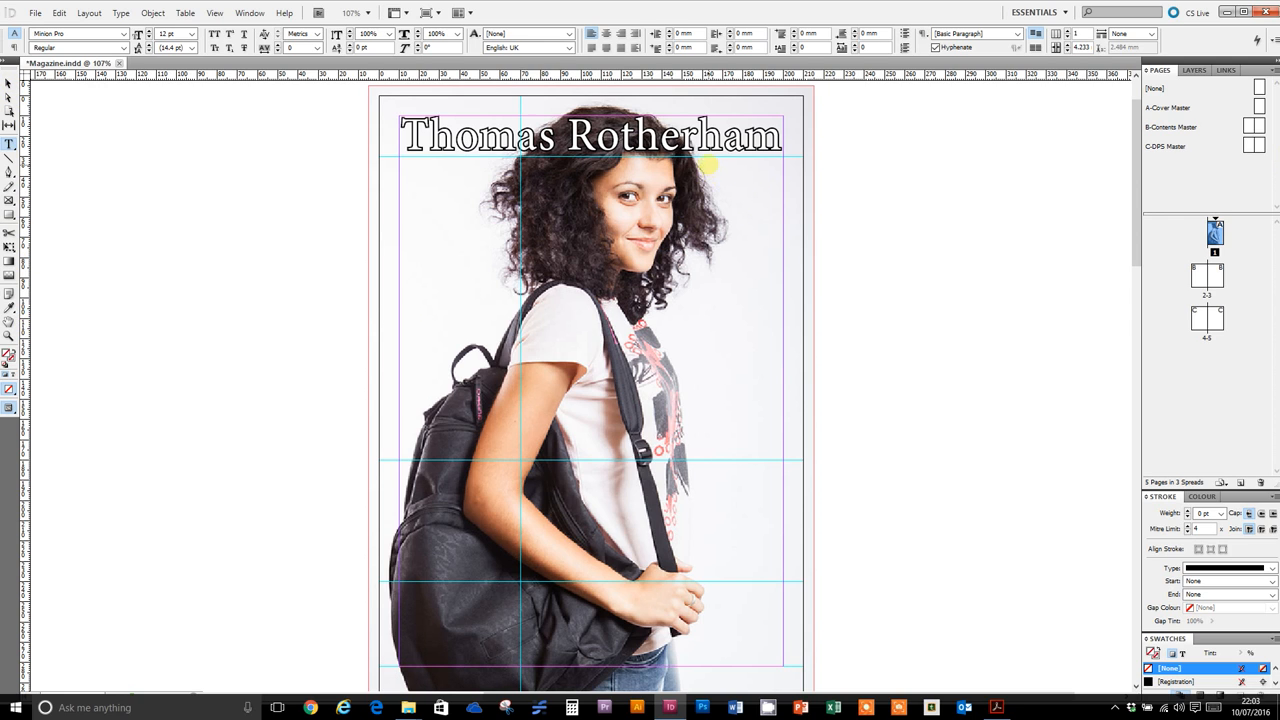
pyautogui.moveTo(696, 162); pyautogui.dragTo(783, 228)
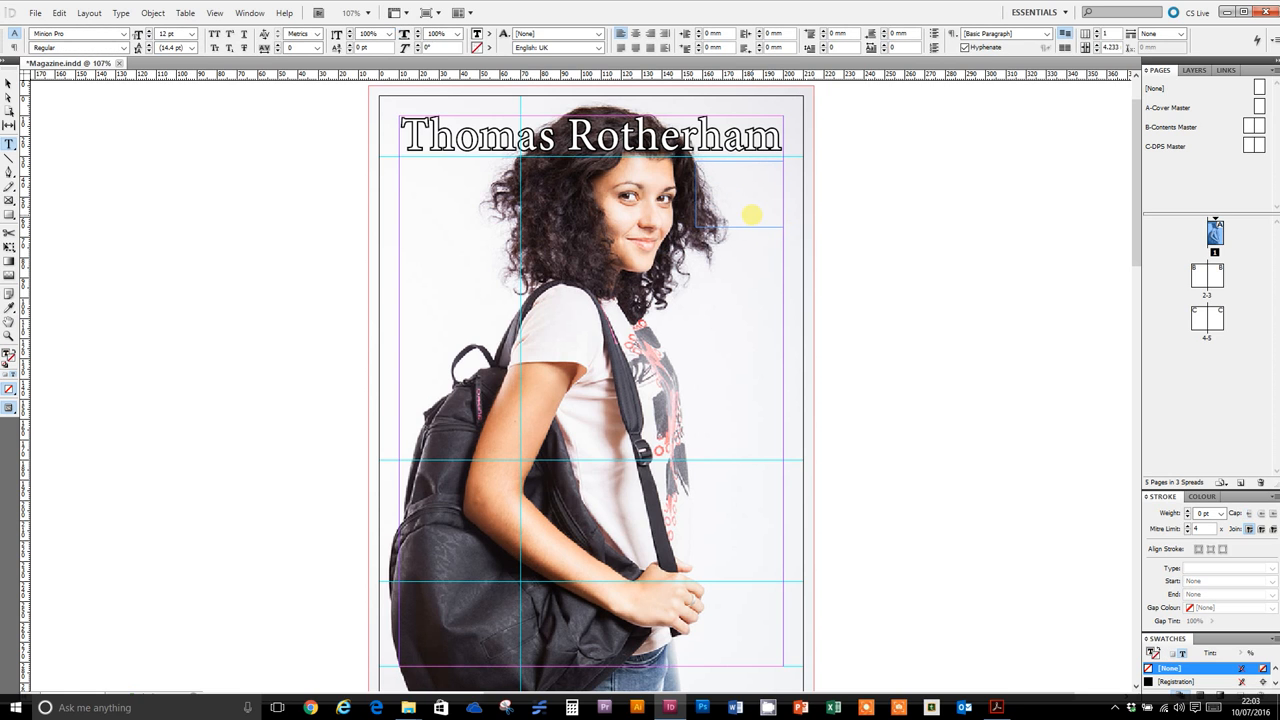
pyautogui.write('mag')
# Set the "mag" text to 64 pt
pyautogui.click(707, 142)
pyautogui.doubleClick(712, 167)
pyautogui.doubleClick(162, 33)
pyautogui.write('64pt')
pyautogui.press('Return')
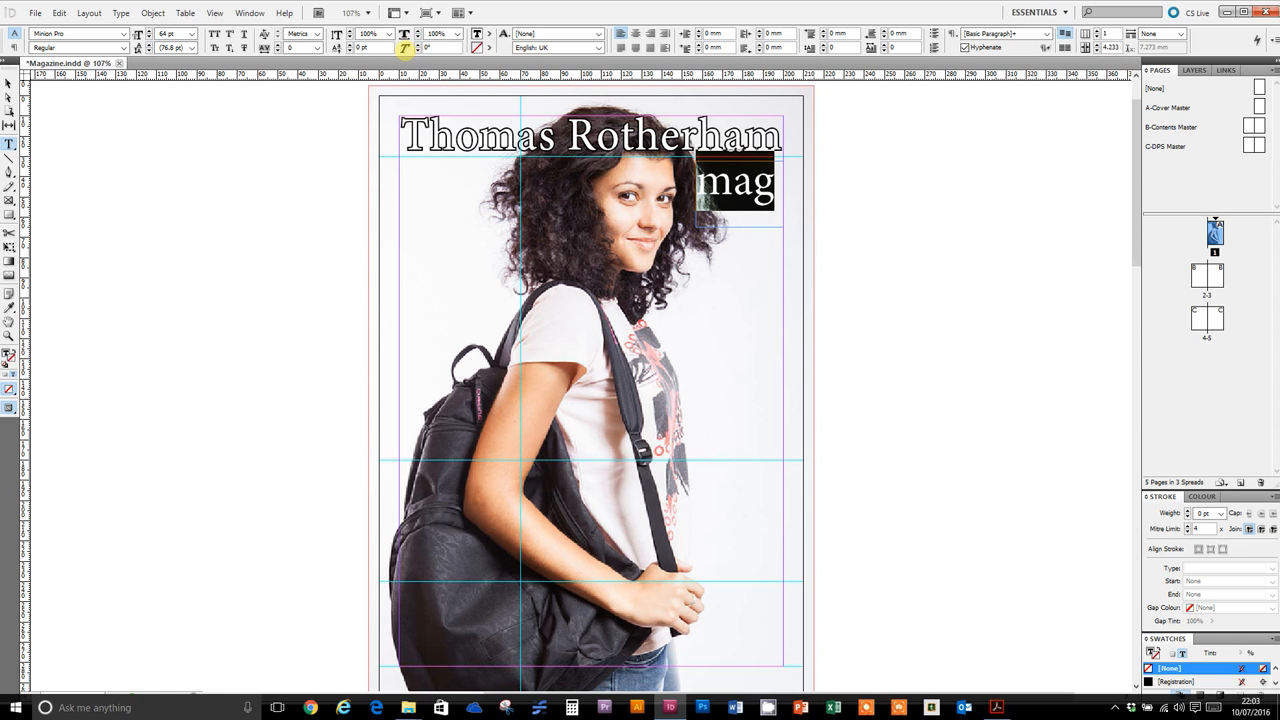
# Skew the "mag" text to 20°
pyautogui.click(418, 45)
pyautogui.click(418, 45)
pyautogui.click(418, 45)
pyautogui.click(418, 45)
pyautogui.click(418, 45)
pyautogui.click(418, 45)
pyautogui.click(418, 45)
pyautogui.click(418, 45)
pyautogui.click(418, 45)
pyautogui.click(418, 45)
pyautogui.click(418, 45)
pyautogui.click(418, 45)
pyautogui.click(418, 45)
pyautogui.click(418, 45)
pyautogui.click(418, 45)
pyautogui.click(418, 45)
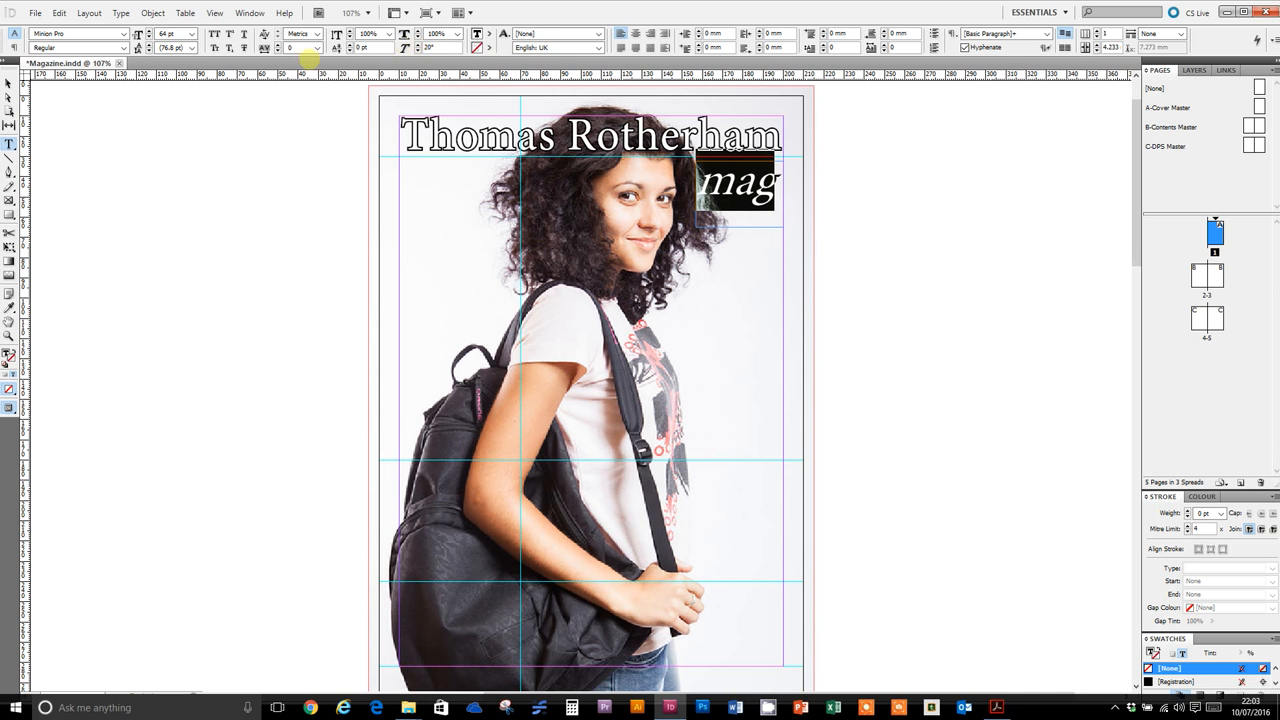
# Shorten the "mag" frame to about 17.7 mm high and move it up close beneath the title
pyautogui.click(20, 84)
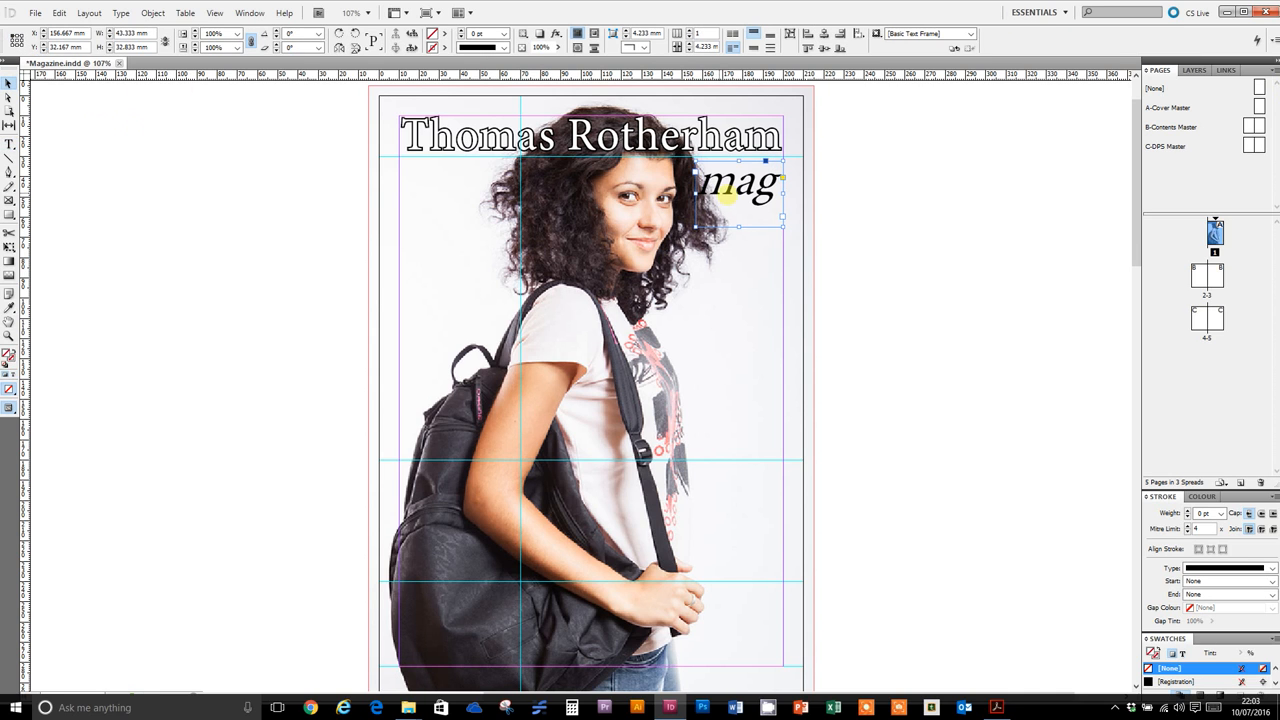
pyautogui.moveTo(738, 227); pyautogui.dragTo(740, 205)
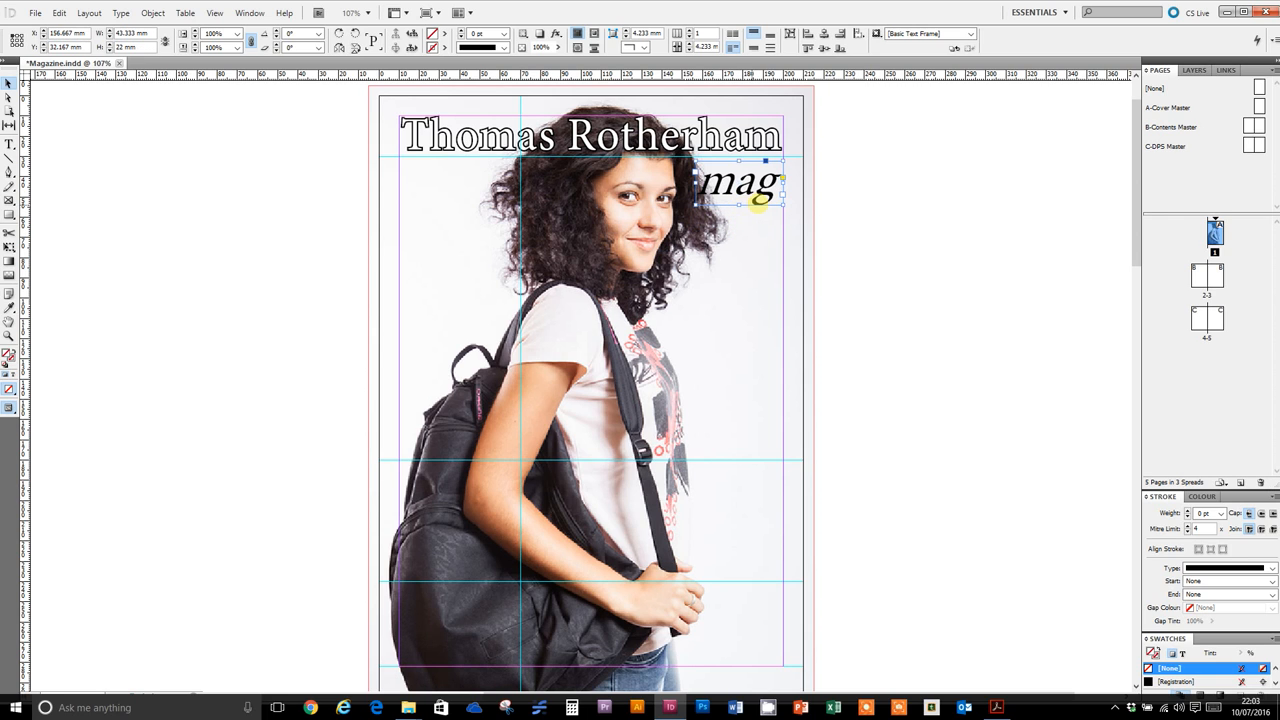
pyautogui.moveTo(737, 160)
pyautogui.mouseDown()
pyautogui.moveTo(738, 178)
pyautogui.moveTo(759, 187)
pyautogui.moveTo(760, 167)
pyautogui.mouseUp()
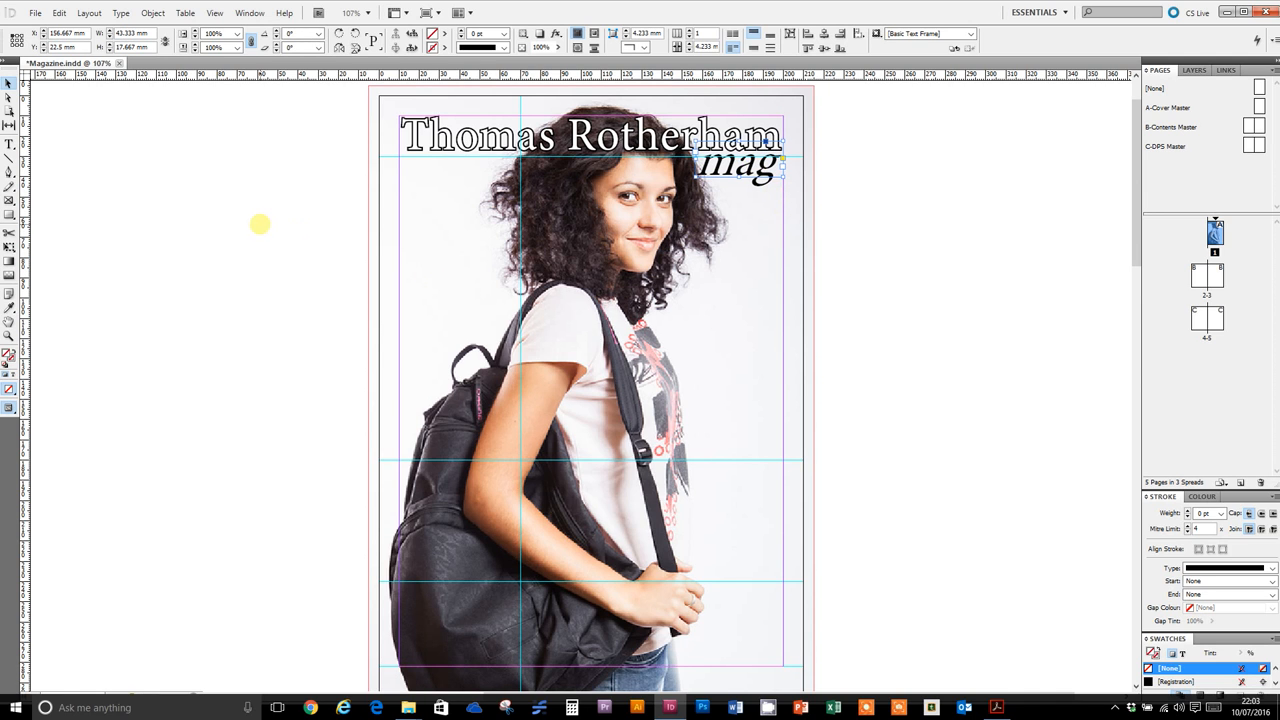
pyautogui.click(260, 223)
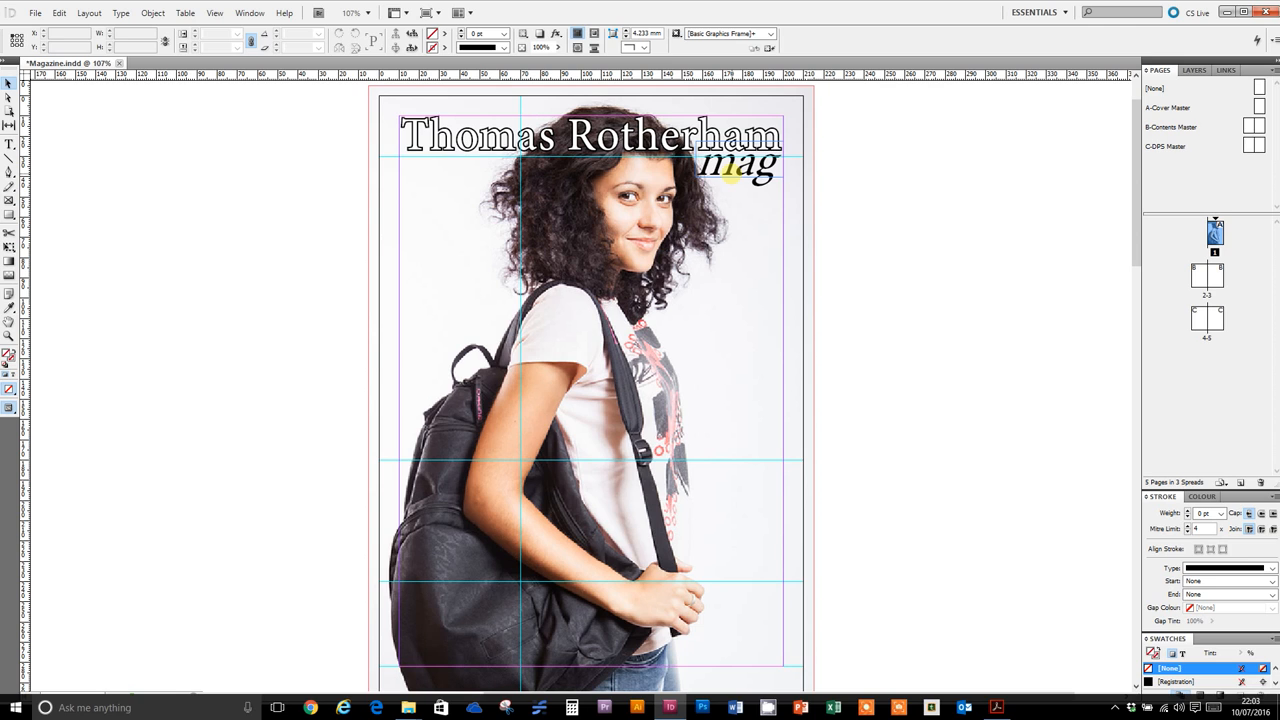
# Sample the blue of the model's jeans with the Eyedropper and apply it to the "mag" text
pyautogui.click(9, 308)
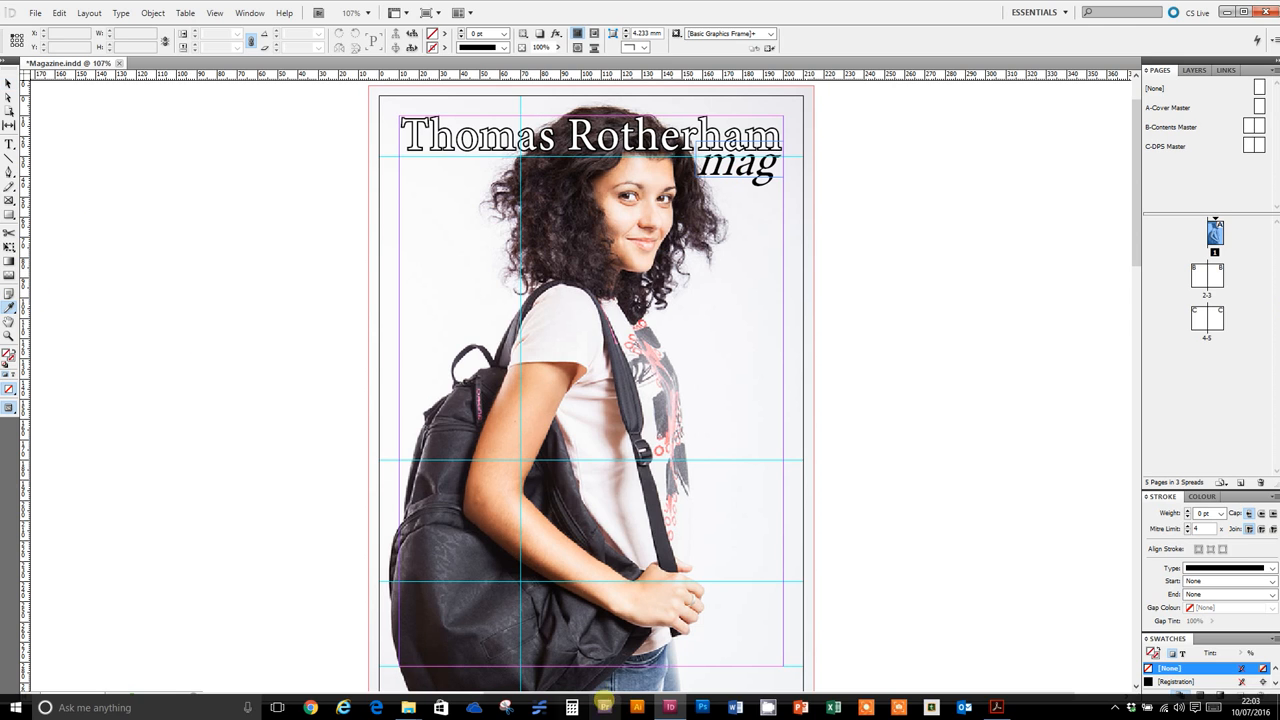
pyautogui.click(637, 673)
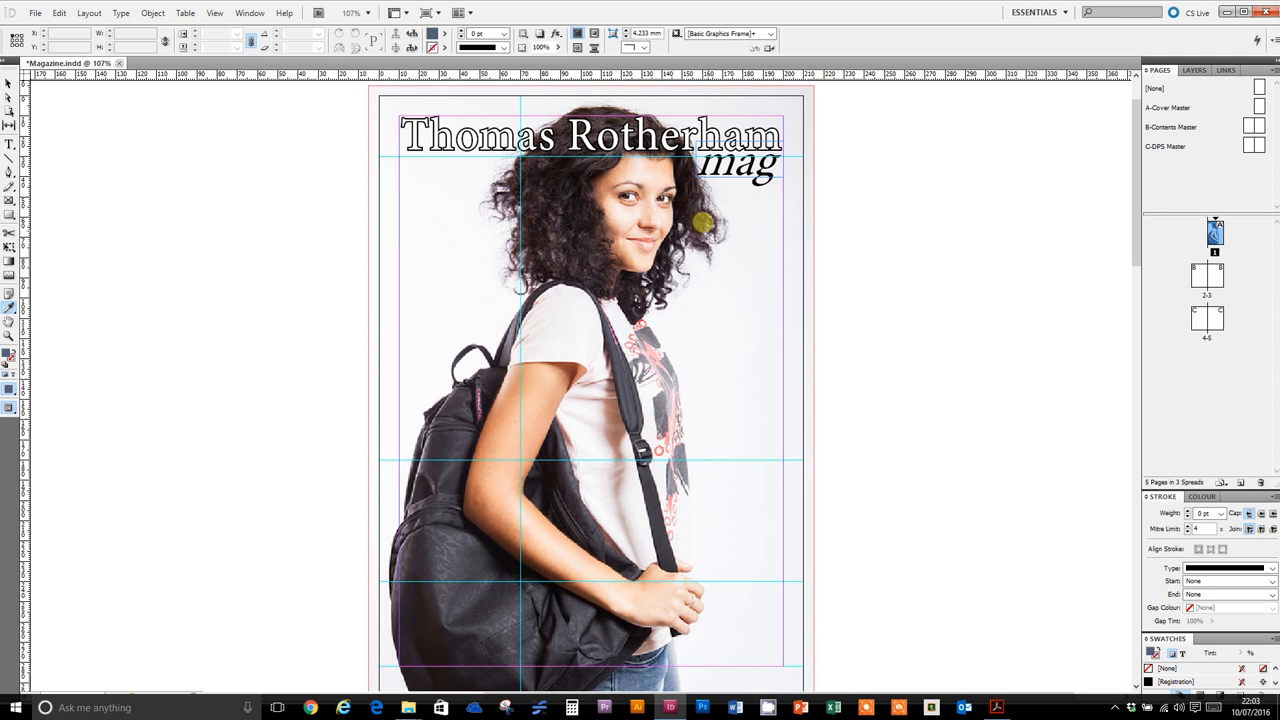
pyautogui.click(698, 165)
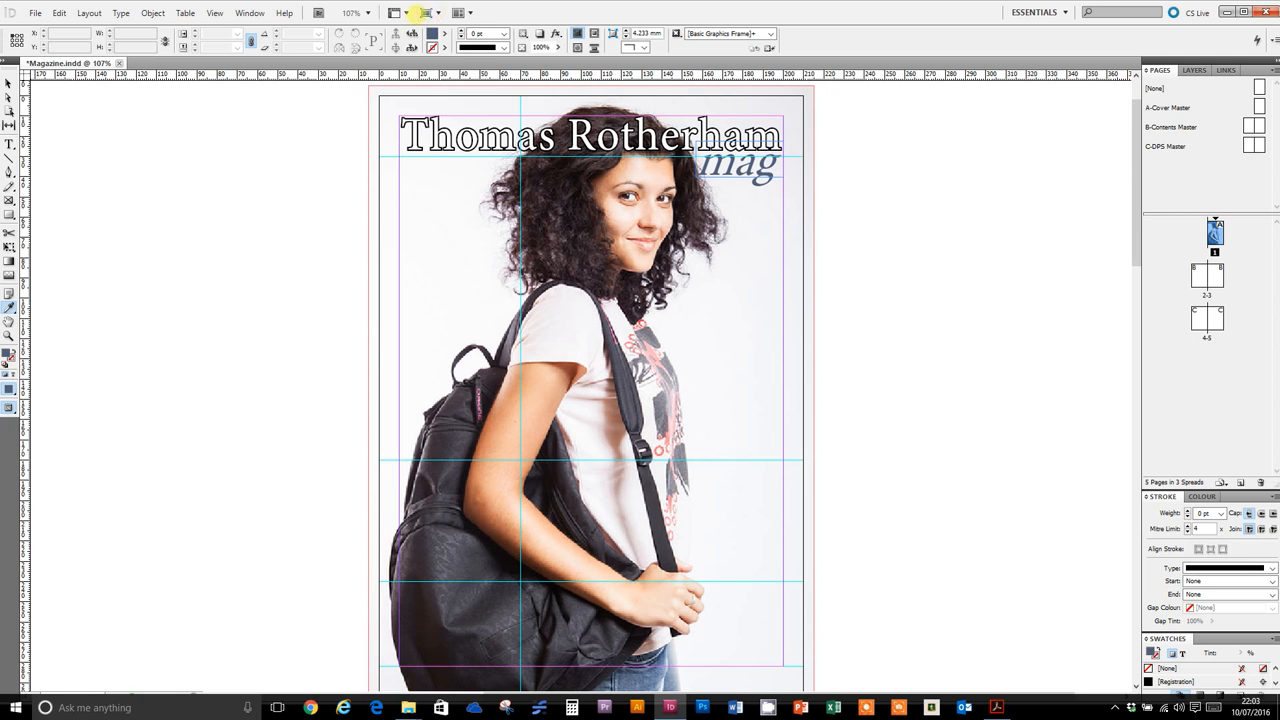
# Preview the cover in Presentation mode and return to the normal view
pyautogui.click(437, 13)
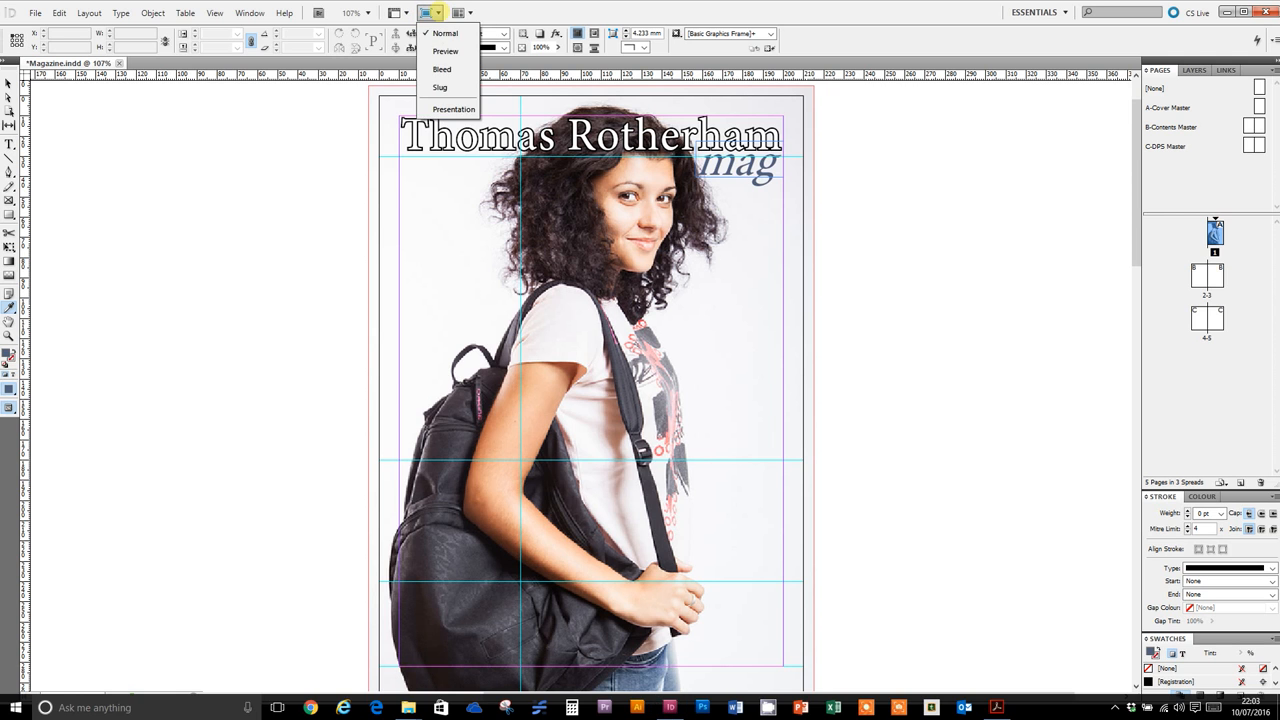
pyautogui.click(448, 109)
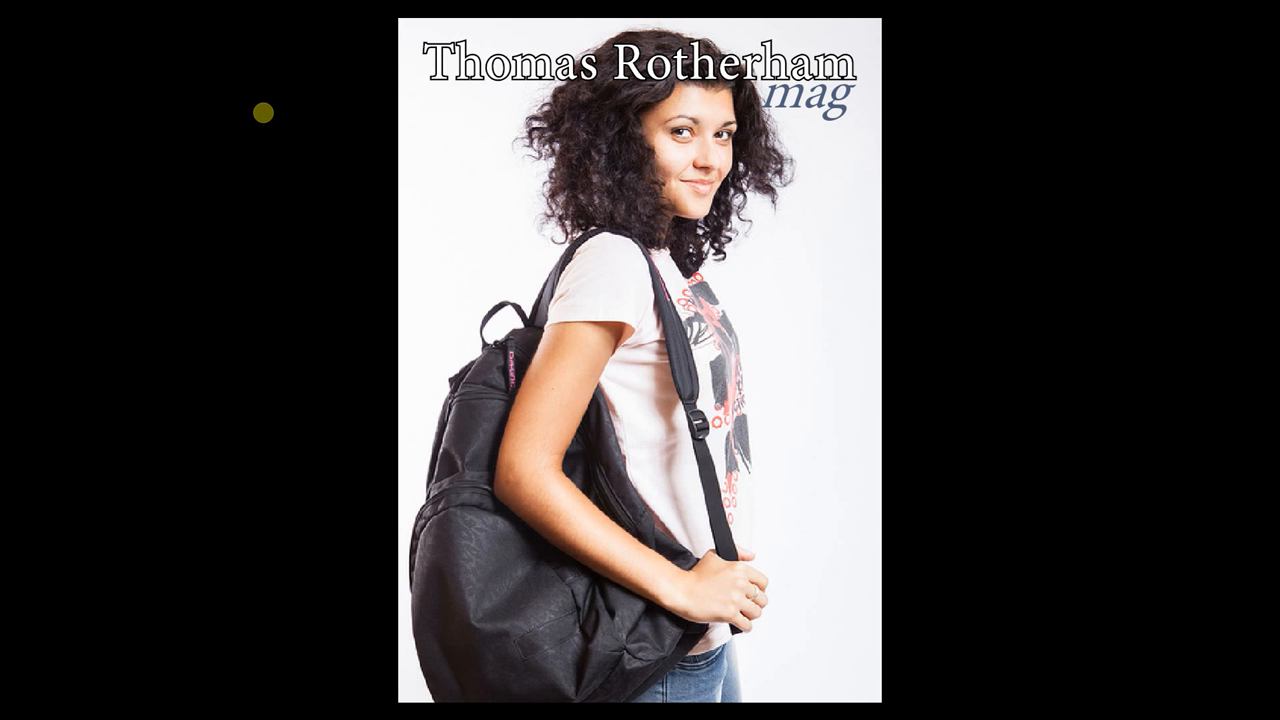
pyautogui.press('Escape')
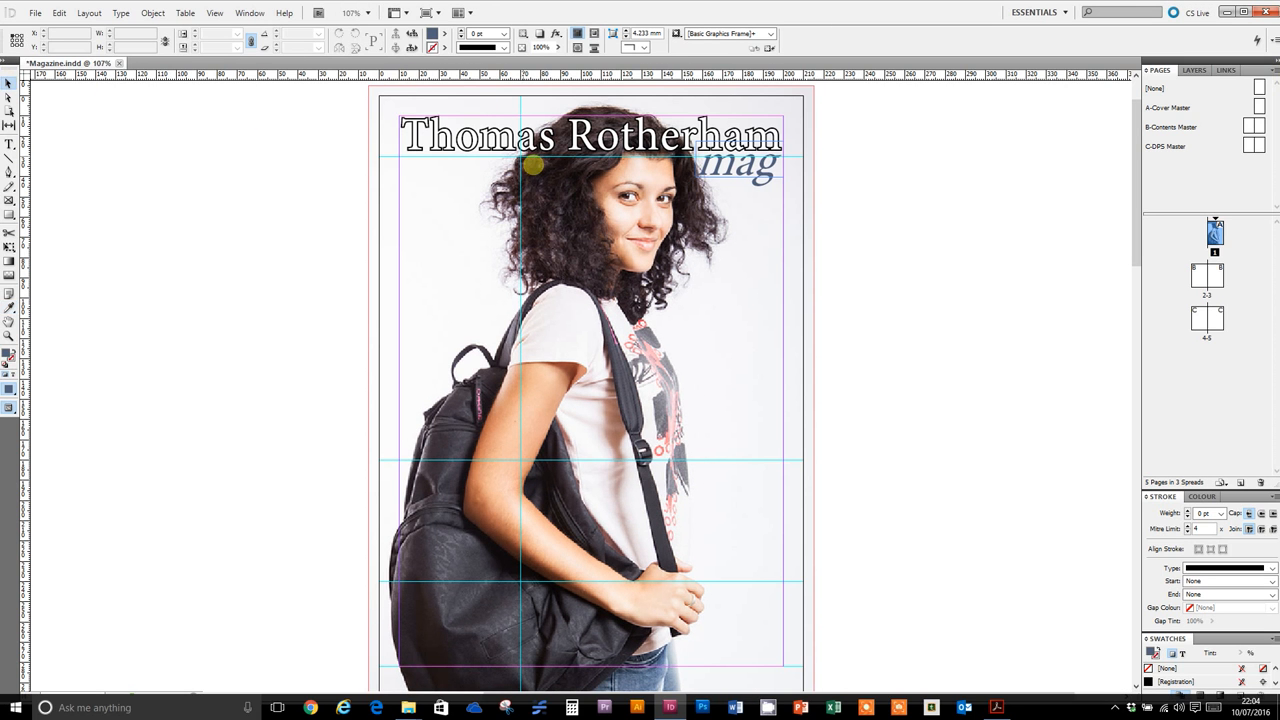
# Shift the cover photo 2.5 mm to the left inside its frame
pyautogui.click(616, 224)
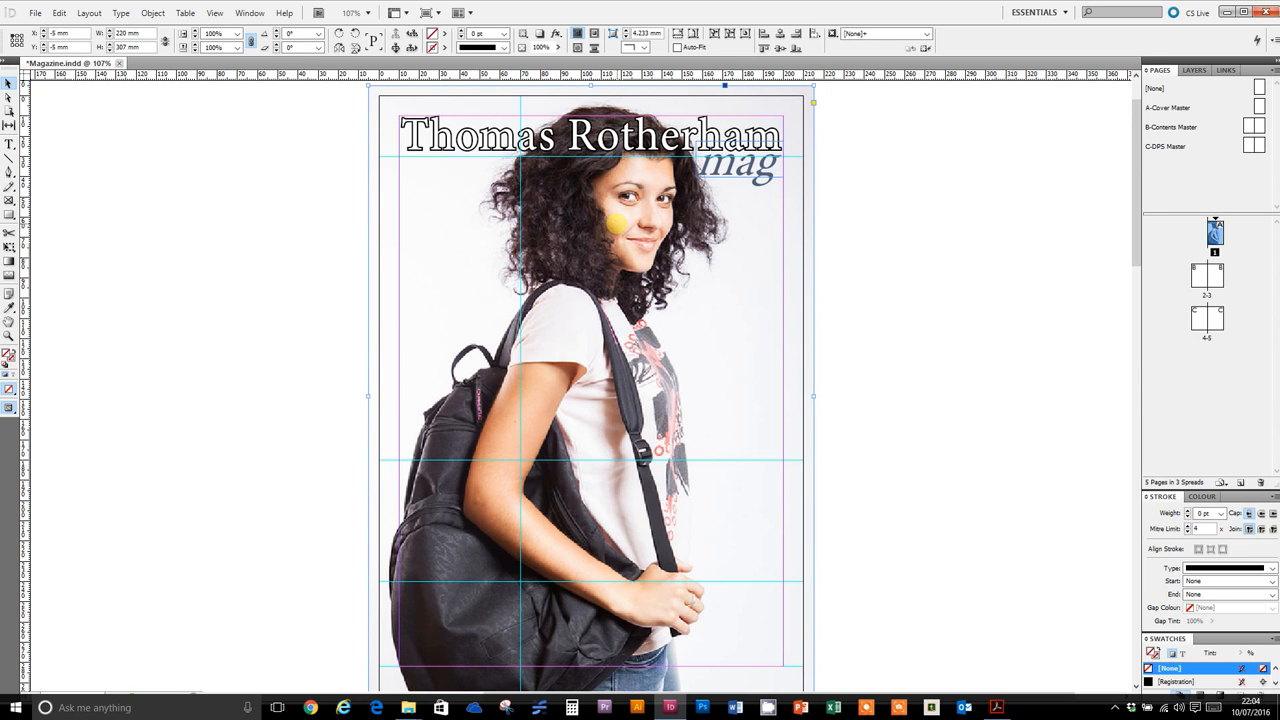
pyautogui.doubleClick(616, 224)
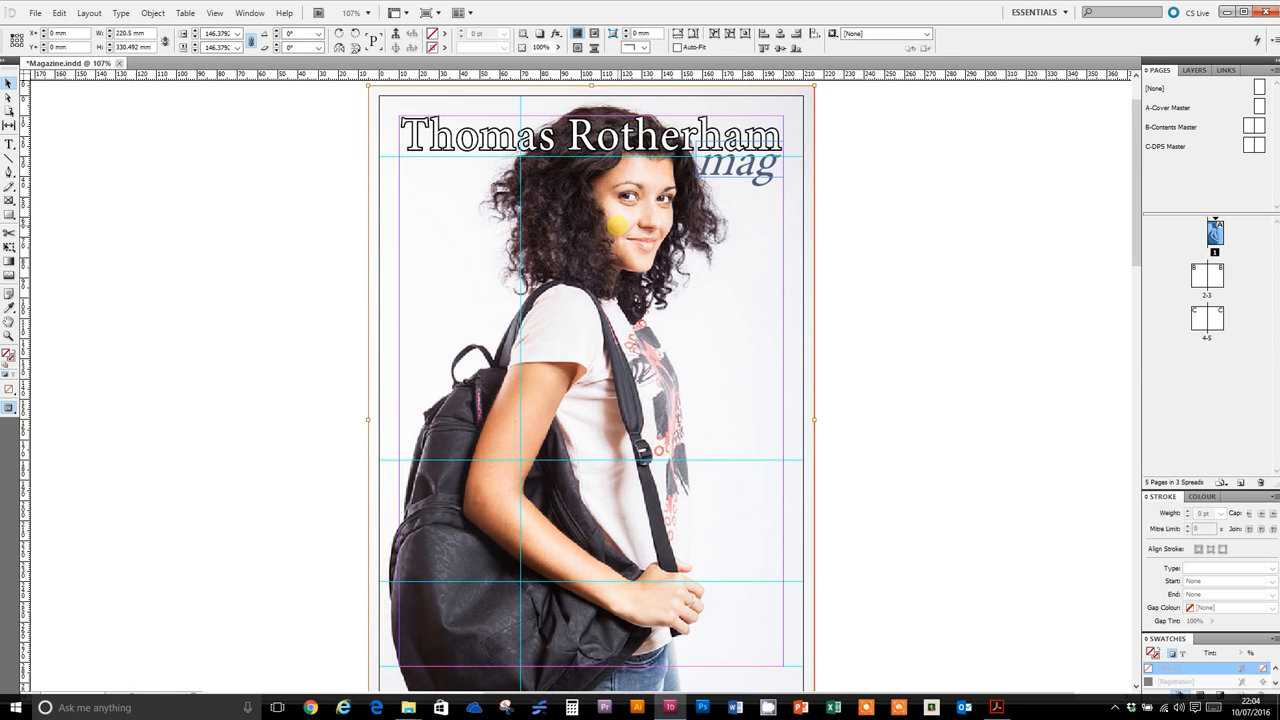
pyautogui.press('Left')
pyautogui.press('Left')
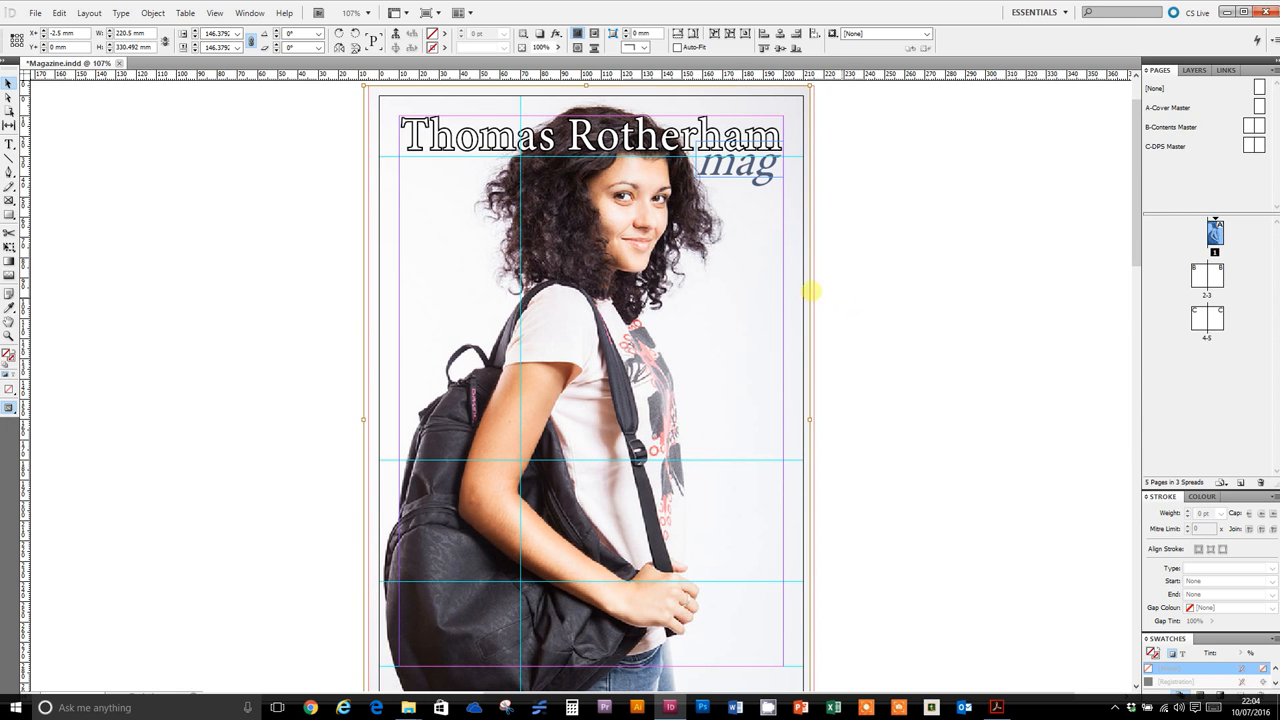
# Check the repositioned cover photo in Presentation mode and save the document
pyautogui.click(430, 12)
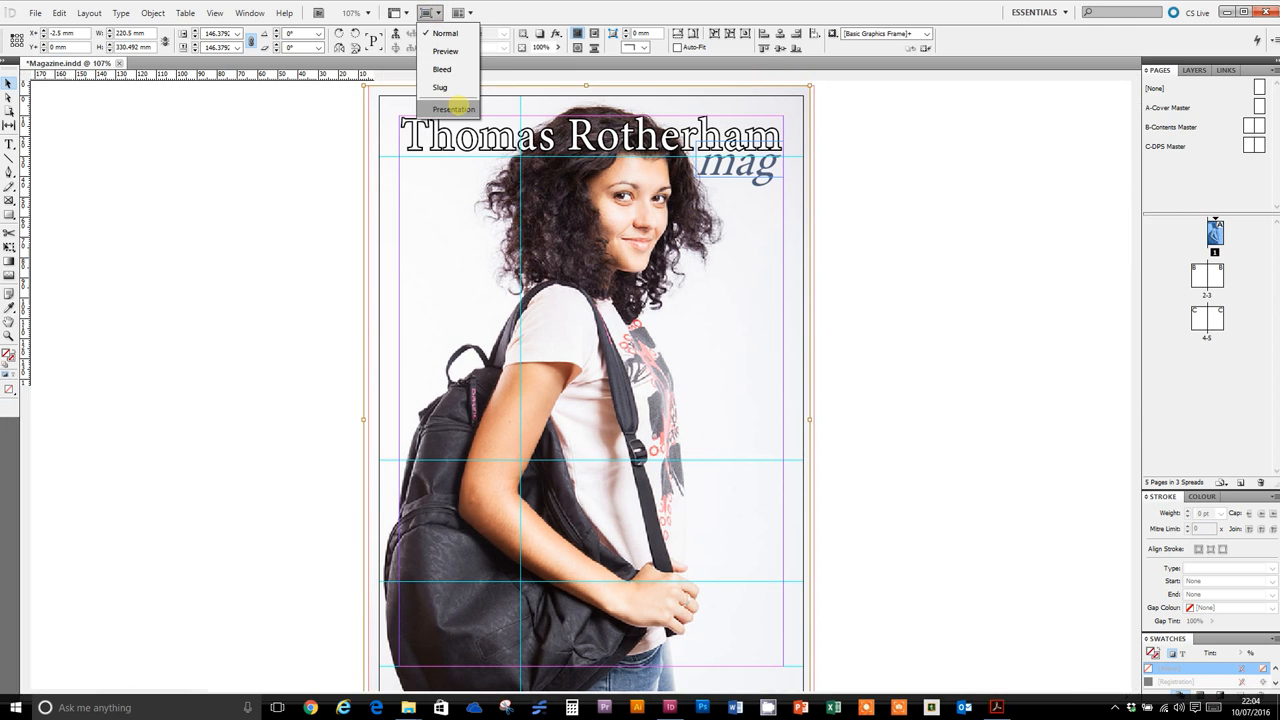
pyautogui.click(452, 106)
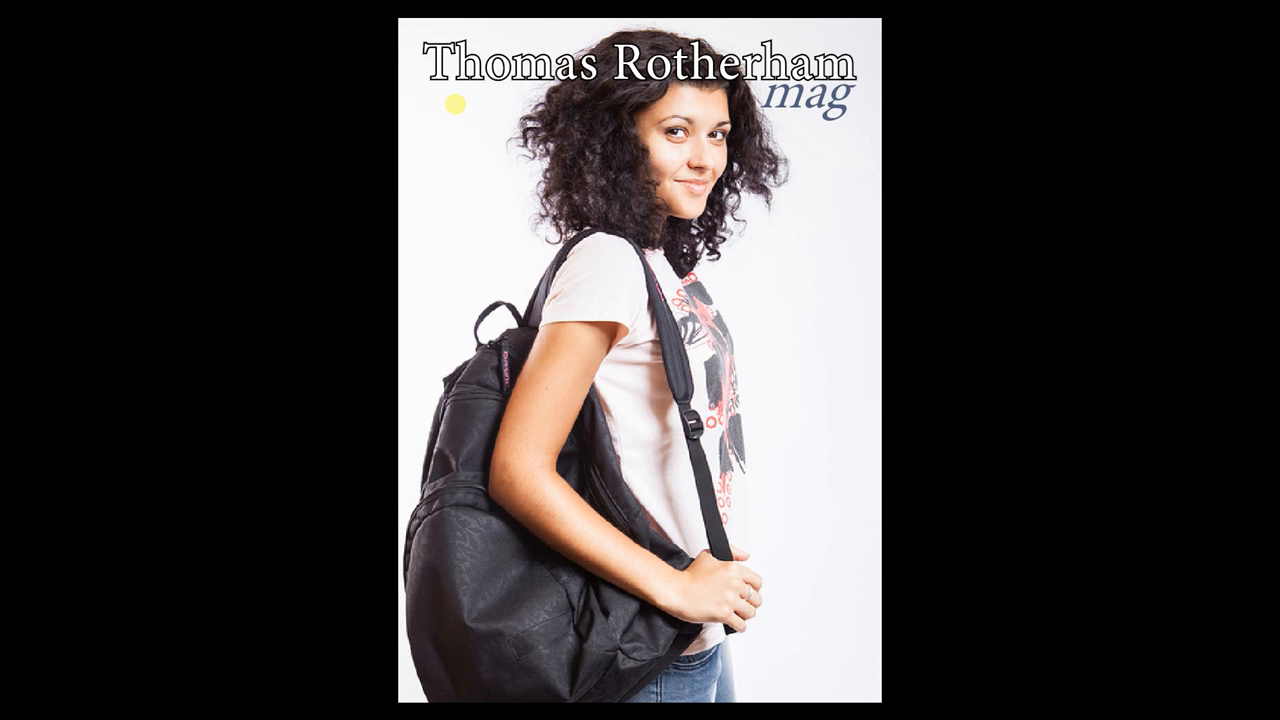
pyautogui.press('Escape')
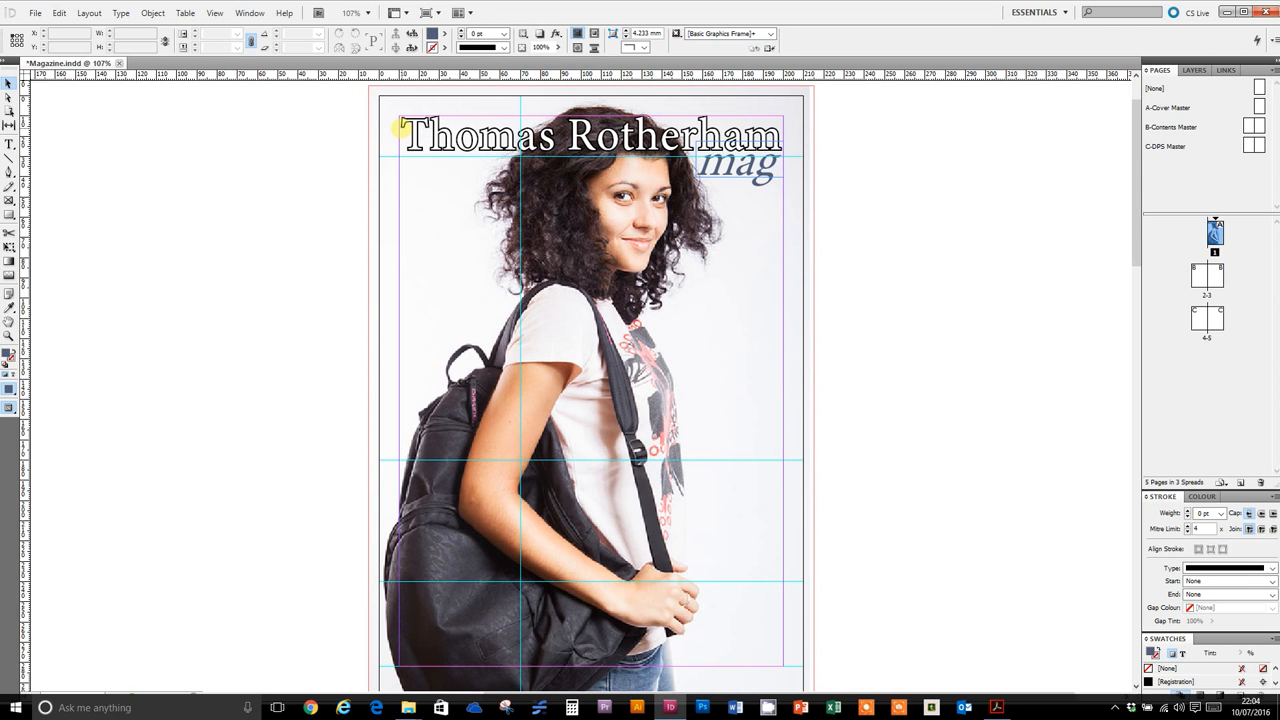
pyautogui.hotkey('ctrl', 's')
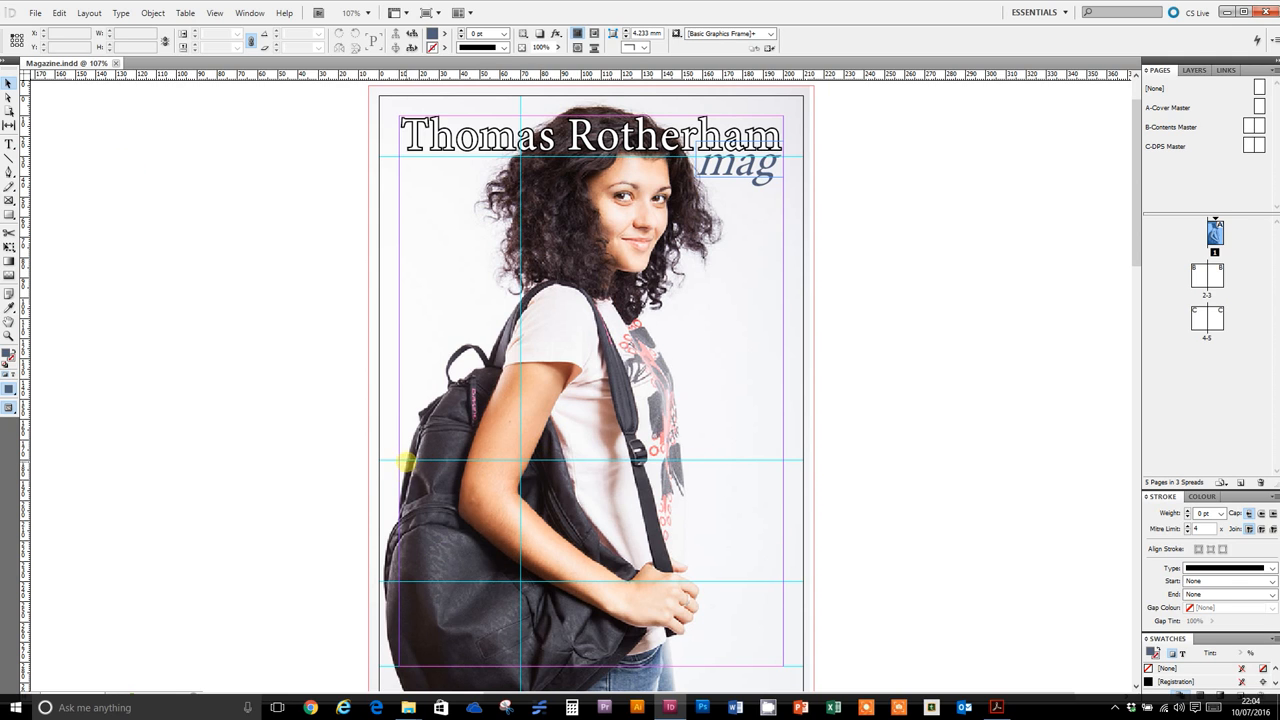
# Draw a 190 mm wide text frame between the two lower horizontal guides and extend its top edge to the upper guide, making it 58.5 mm high
pyautogui.click(9, 144)
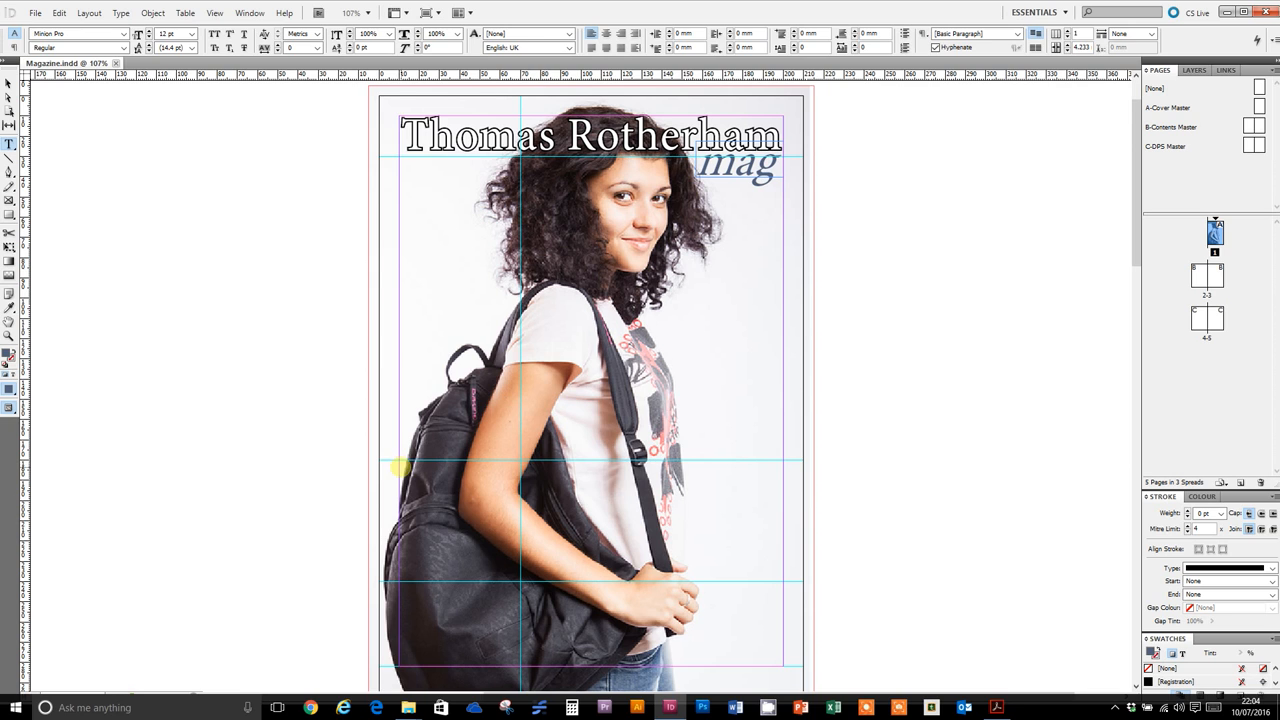
pyautogui.moveTo(397, 464); pyautogui.dragTo(781, 580)
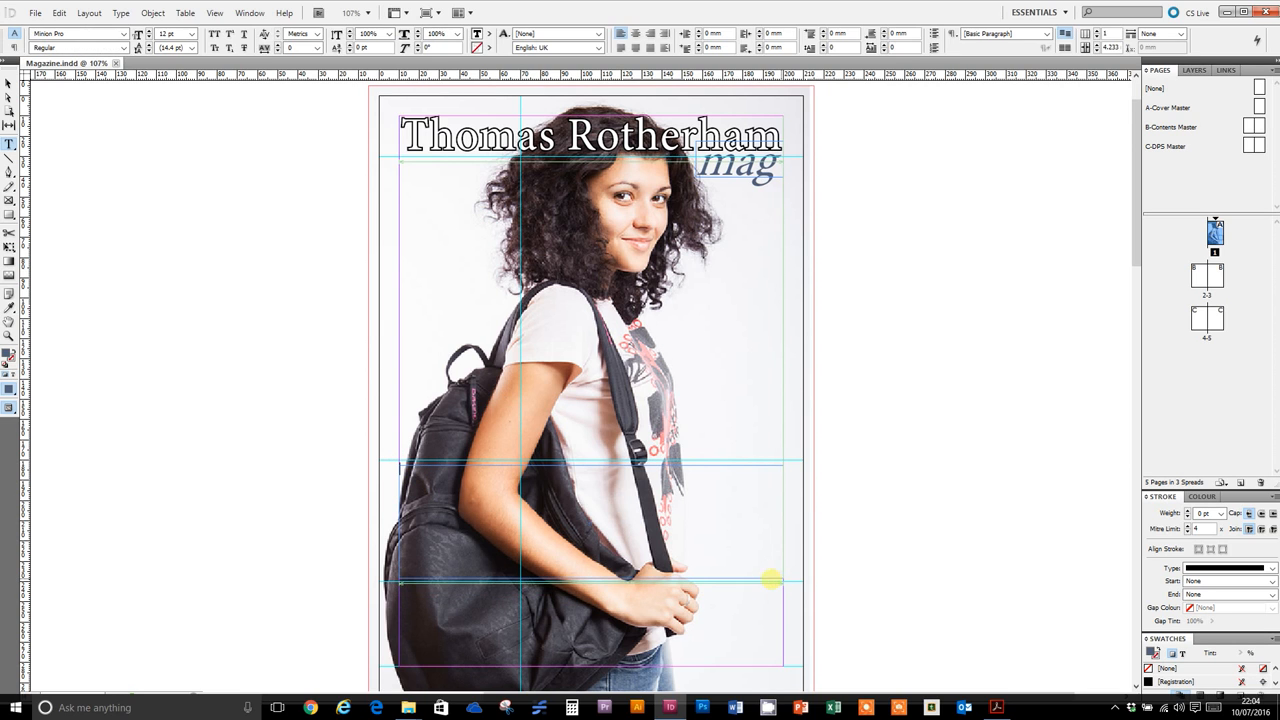
pyautogui.click(8, 86)
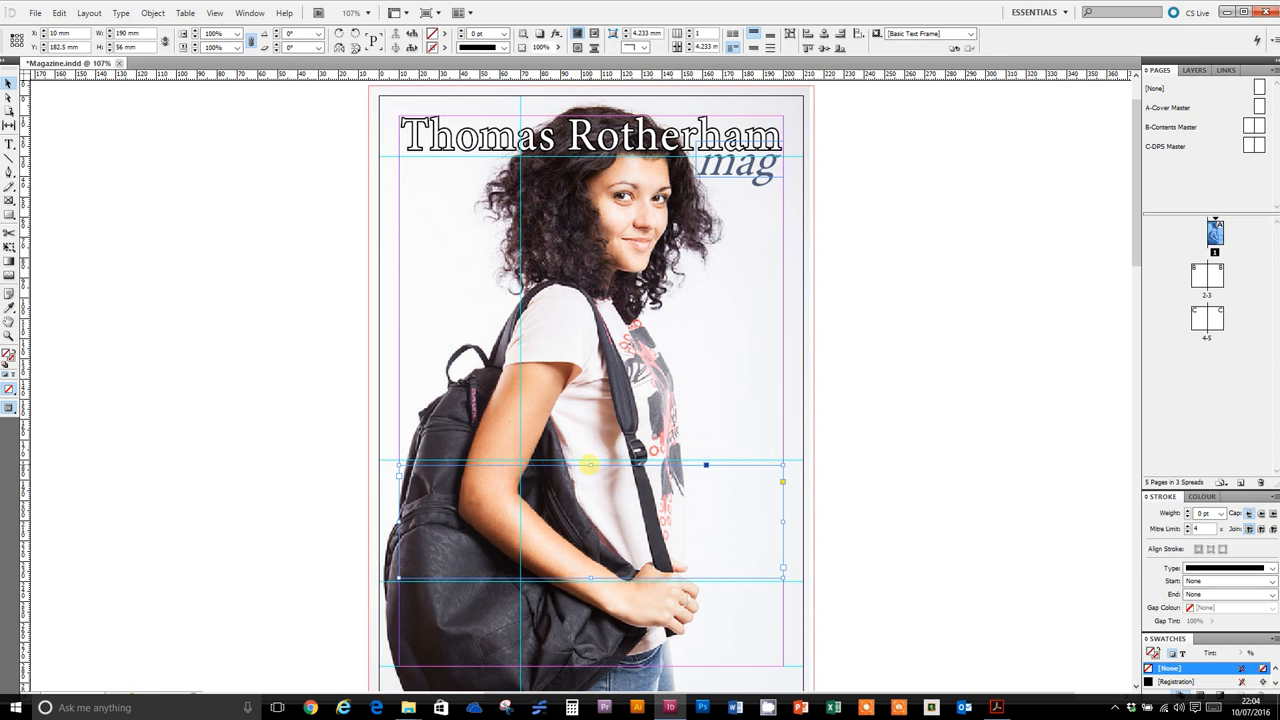
pyautogui.click(590, 459)
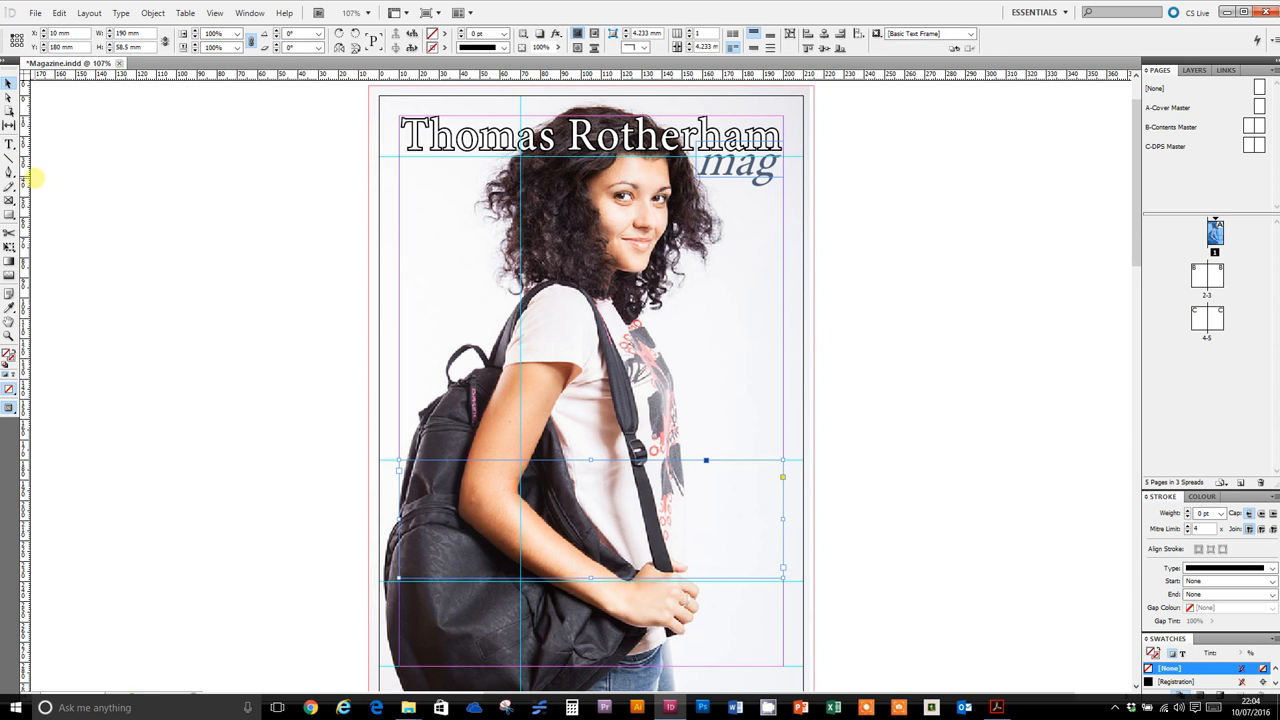
# Enter the headline "Back to School" in the new text frame
pyautogui.click(8, 143)
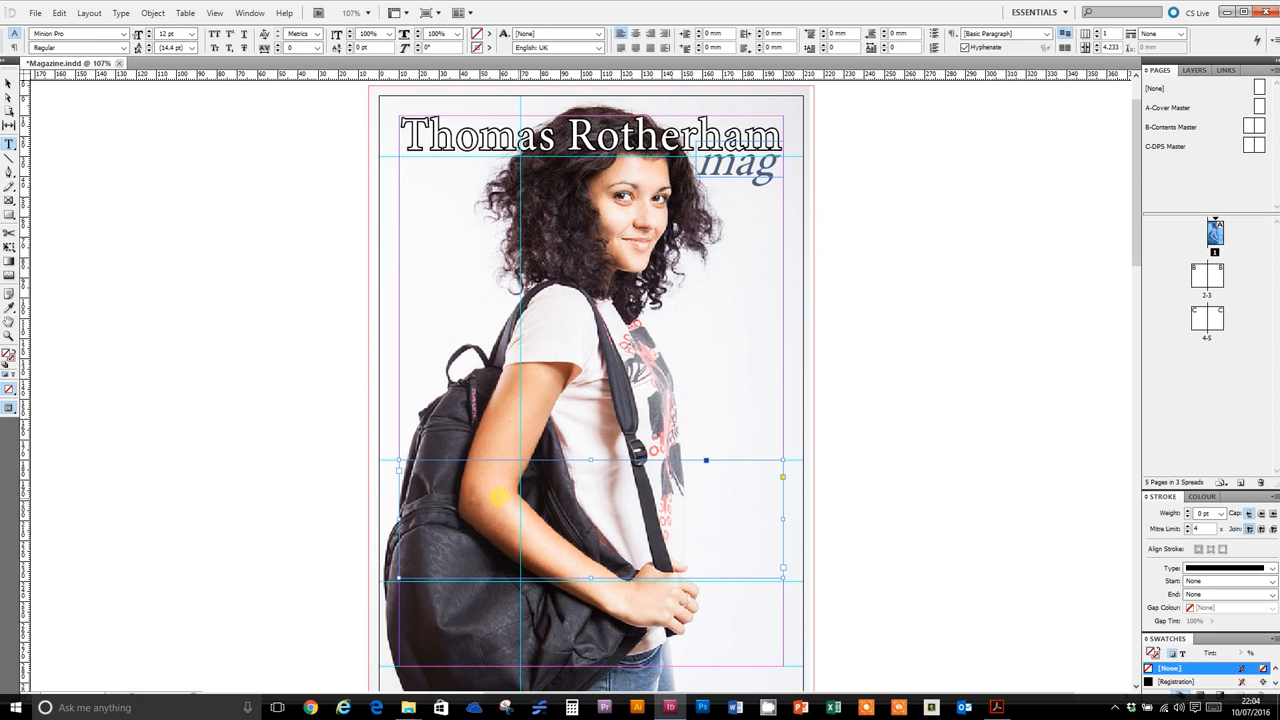
pyautogui.click(426, 479)
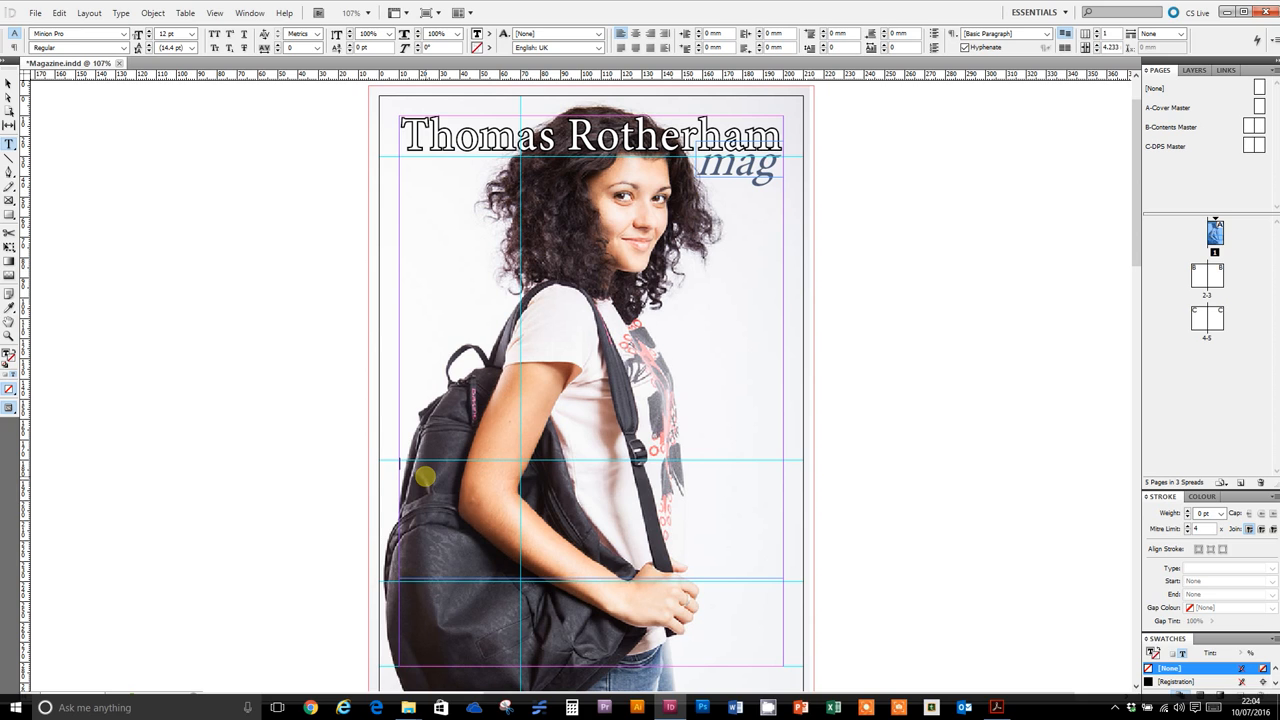
pyautogui.write('Ba')
pyautogui.write('ck to School')
# Set the whole "Back to School" headline in Arial Black
pyautogui.hotkey('ctrl', 'a')
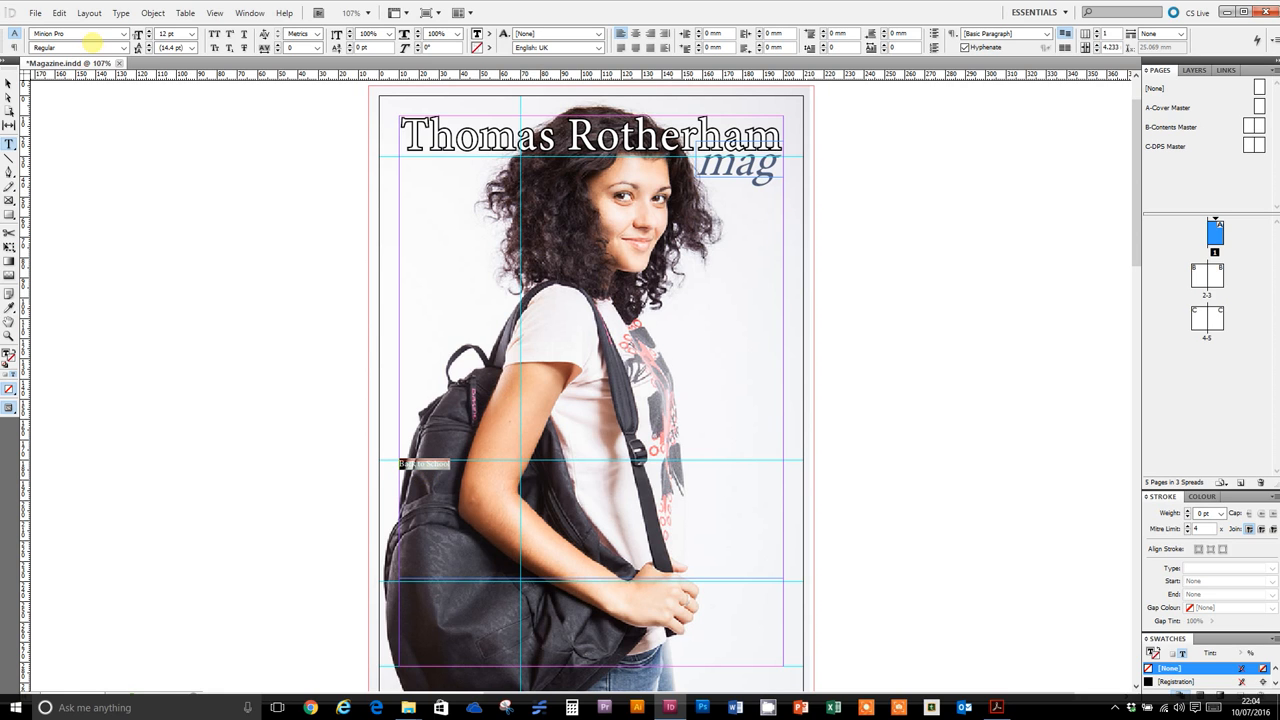
pyautogui.moveTo(102, 34); pyautogui.dragTo(28, 34)
pyautogui.write('Ari')
pyautogui.click(123, 48)
pyautogui.click(123, 48)
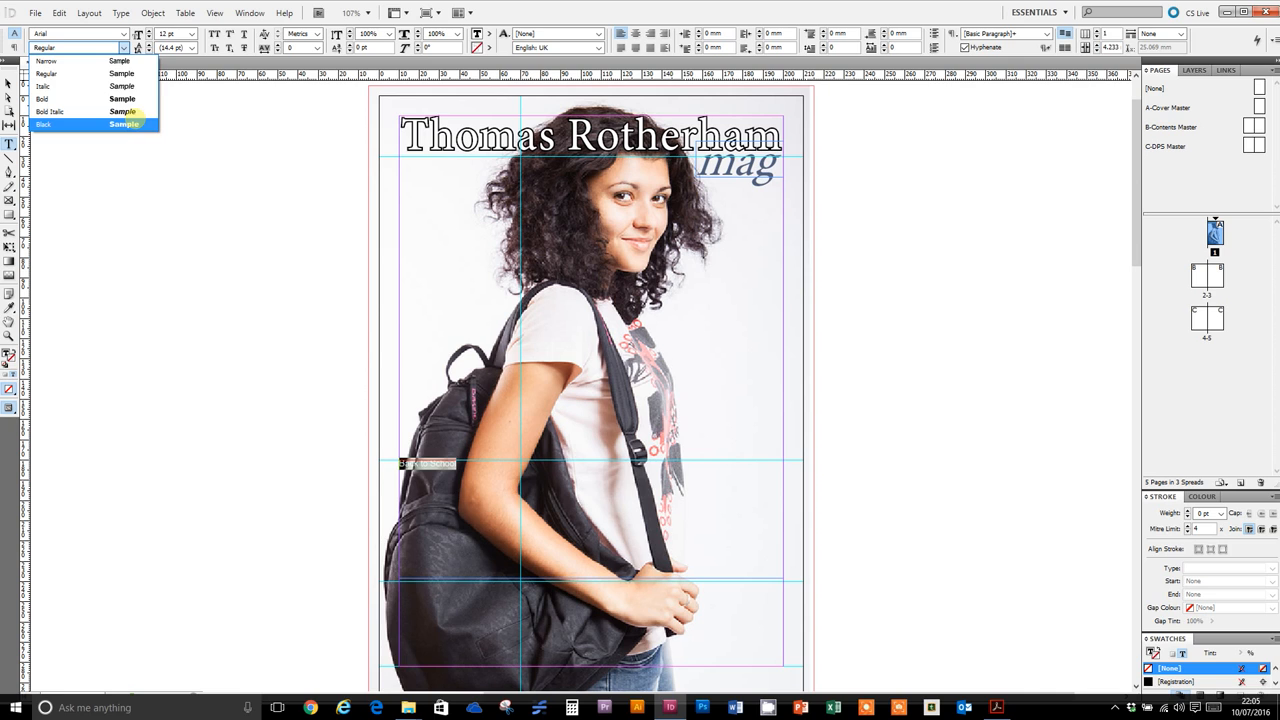
pyautogui.click(136, 121)
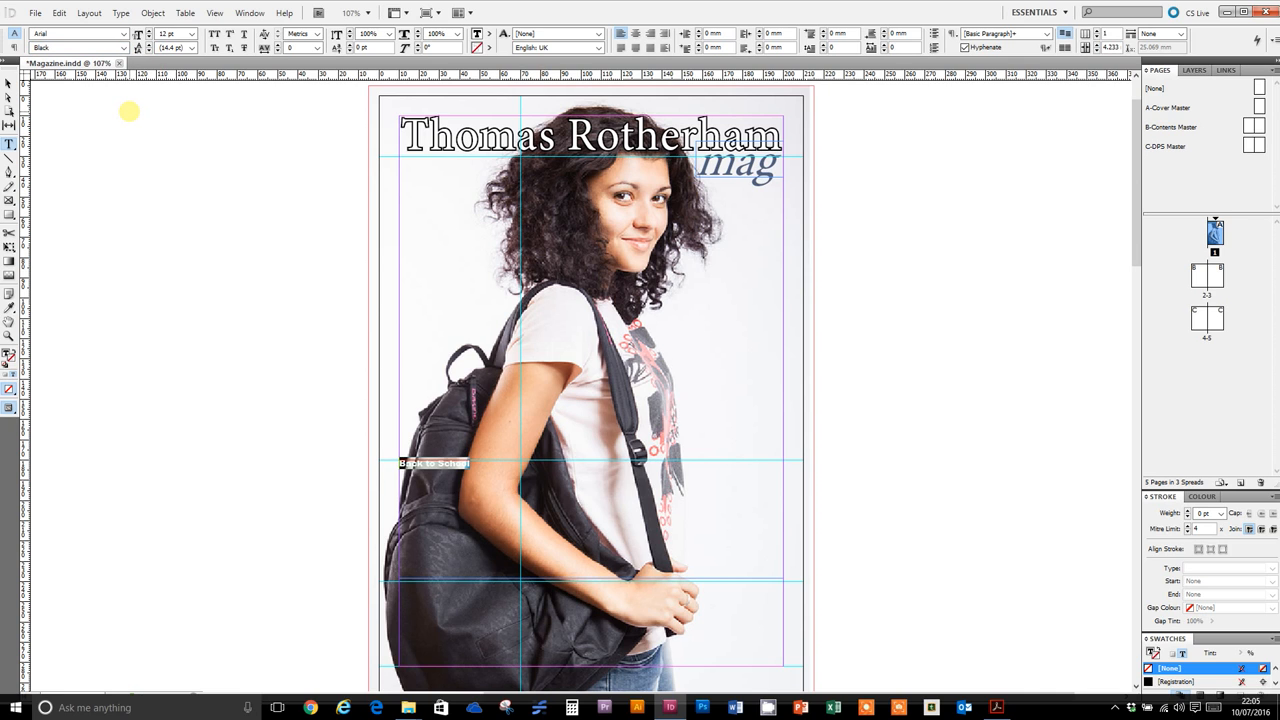
# Enlarge the "Back to School" headline to 64 pt so it fills the frame width on one line
pyautogui.hotkey('ctrl', 'shift', '.')
pyautogui.hotkey('ctrl', 'shift', '.')
pyautogui.hotkey('ctrl', 'shift', '.')
pyautogui.hotkey('ctrl', 'shift', '.')
pyautogui.hotkey('ctrl', 'shift', '.')
pyautogui.hotkey('ctrl', 'shift', '.')
pyautogui.hotkey('ctrl', 'shift', '.')
pyautogui.hotkey('ctrl', 'shift', '.')
pyautogui.hotkey('ctrl', 'shift', '.')
pyautogui.hotkey('ctrl', 'shift', '.')
pyautogui.hotkey('ctrl', 'shift', '.')
pyautogui.hotkey('ctrl', 'shift', '.')
pyautogui.hotkey('ctrl', 'shift', '.')
pyautogui.hotkey('ctrl', 'shift', '.')
pyautogui.hotkey('ctrl', 'shift', '.')
pyautogui.hotkey('ctrl', 'shift', '.')
pyautogui.hotkey('ctrl', 'shift', '.')
pyautogui.hotkey('ctrl', 'shift', '.')
pyautogui.hotkey('ctrl', 'shift', '.')
pyautogui.hotkey('ctrl', 'shift', '.')
pyautogui.hotkey('ctrl', 'shift', '.')
pyautogui.hotkey('ctrl', 'shift', '.')
pyautogui.hotkey('ctrl', 'shift', '.')
pyautogui.hotkey('ctrl', 'shift', '.')
pyautogui.hotkey('ctrl', 'shift', '.')
pyautogui.hotkey('ctrl', 'shift', '.')
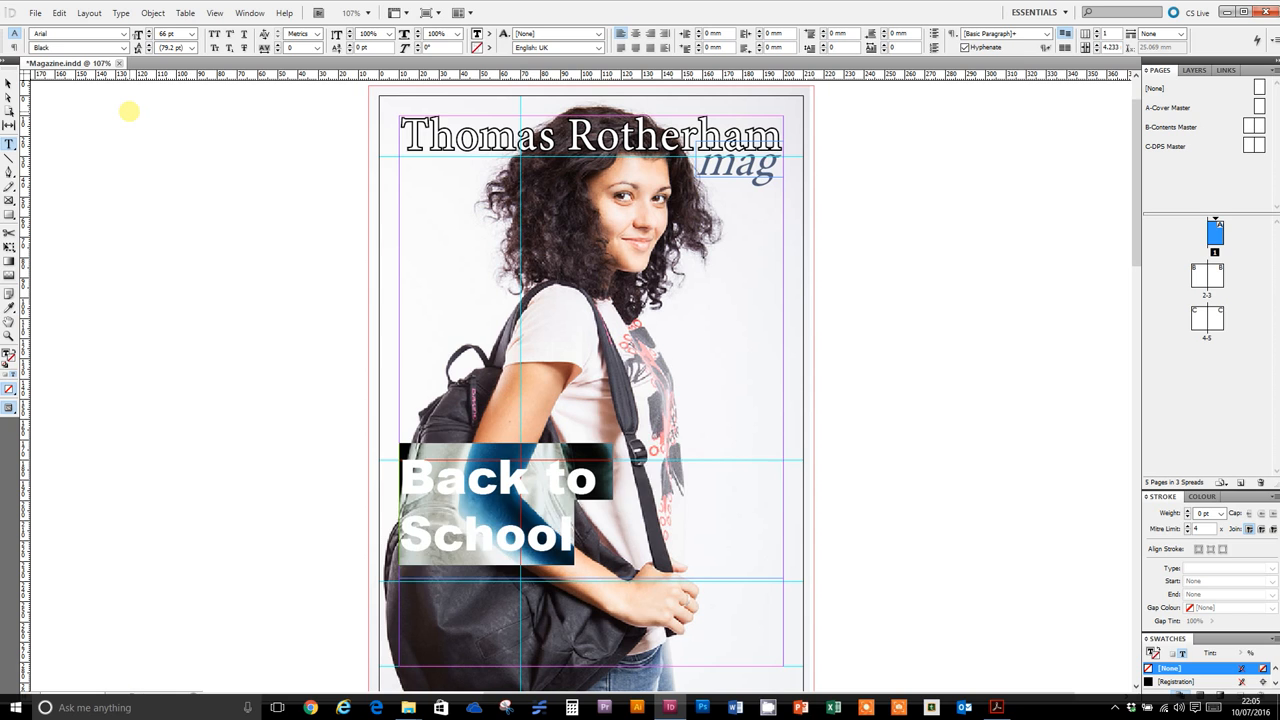
pyautogui.hotkey('ctrl', 'shift', ',')
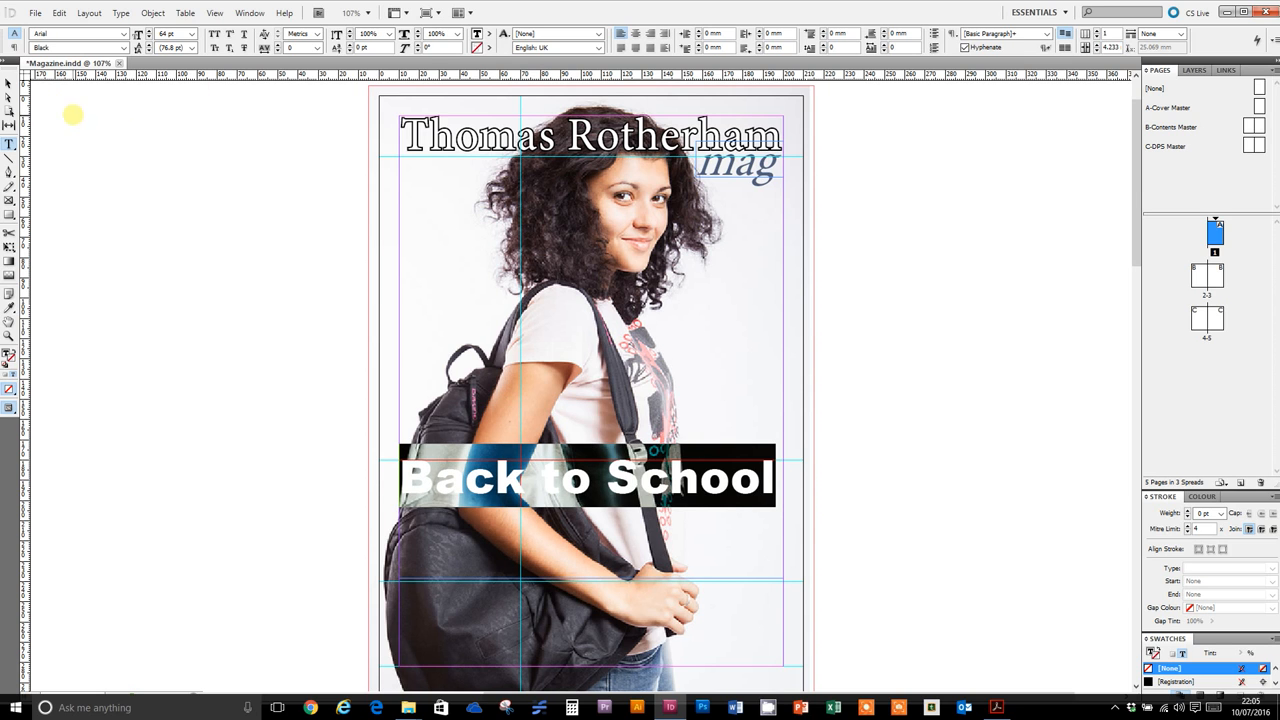
pyautogui.click(8, 82)
pyautogui.click(415, 488)
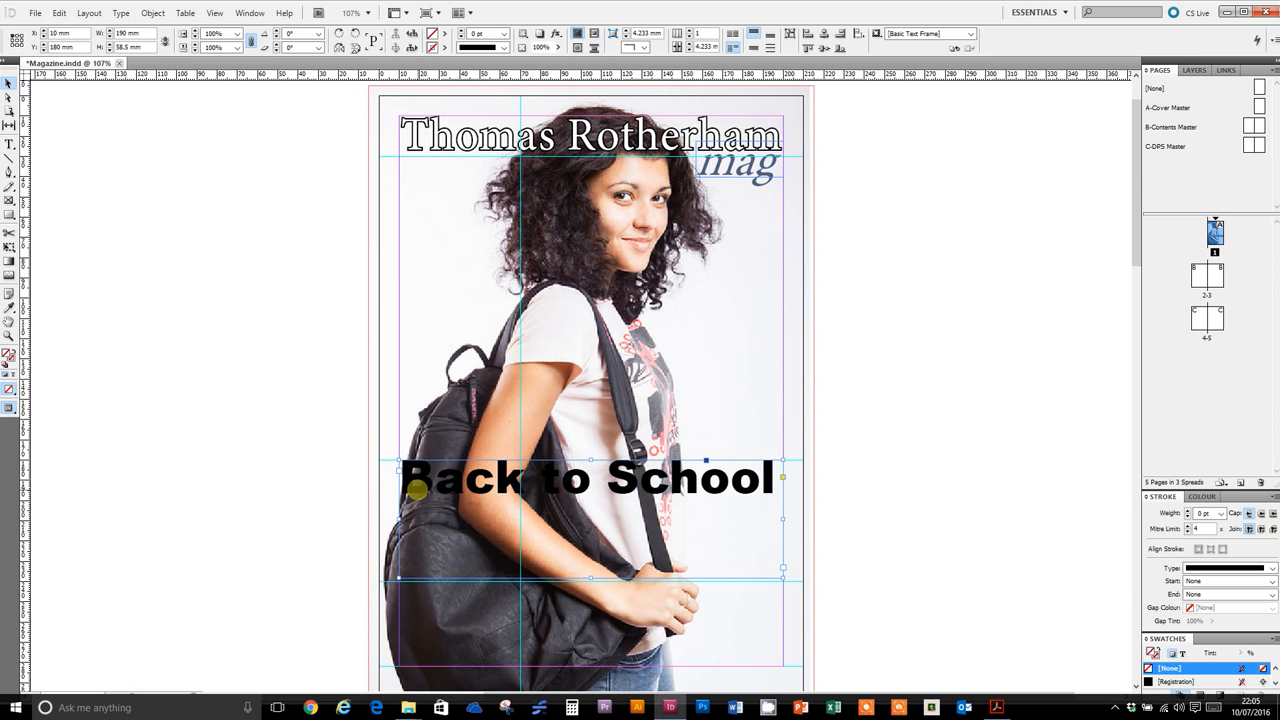
pyautogui.doubleClick(410, 487)
pyautogui.moveTo(404, 487); pyautogui.dragTo(783, 497)
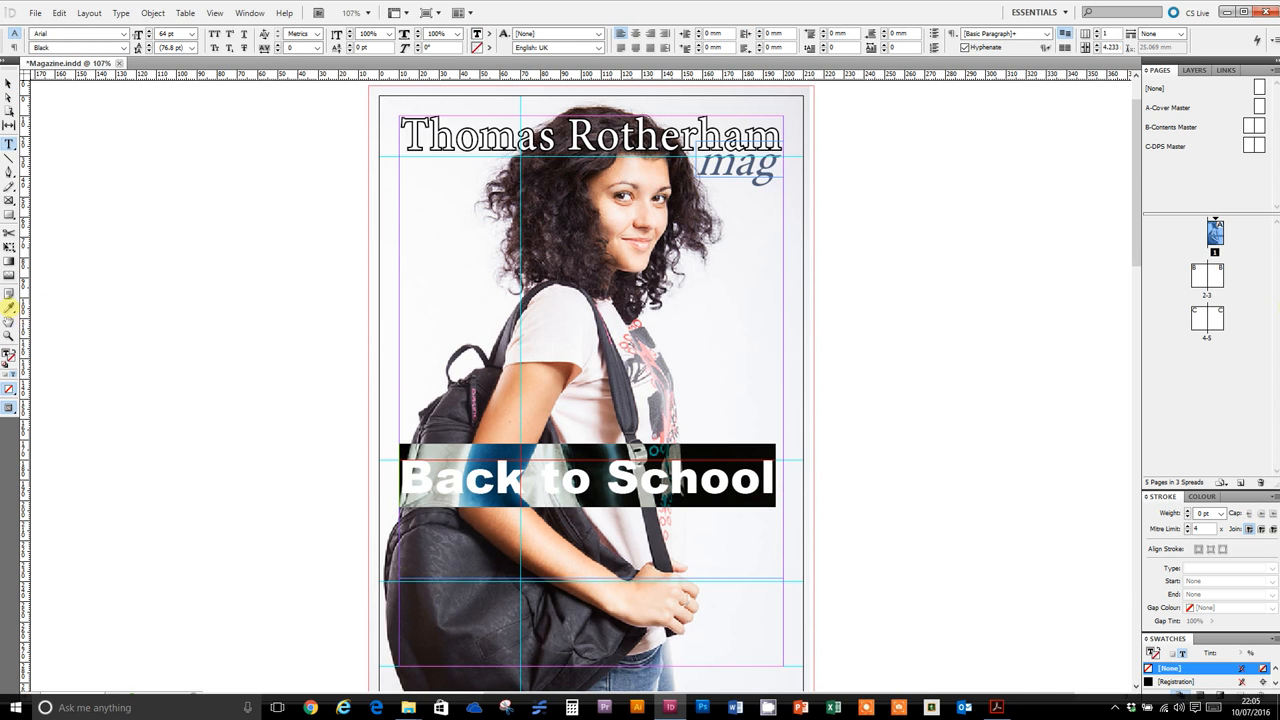
pyautogui.click(124, 322)
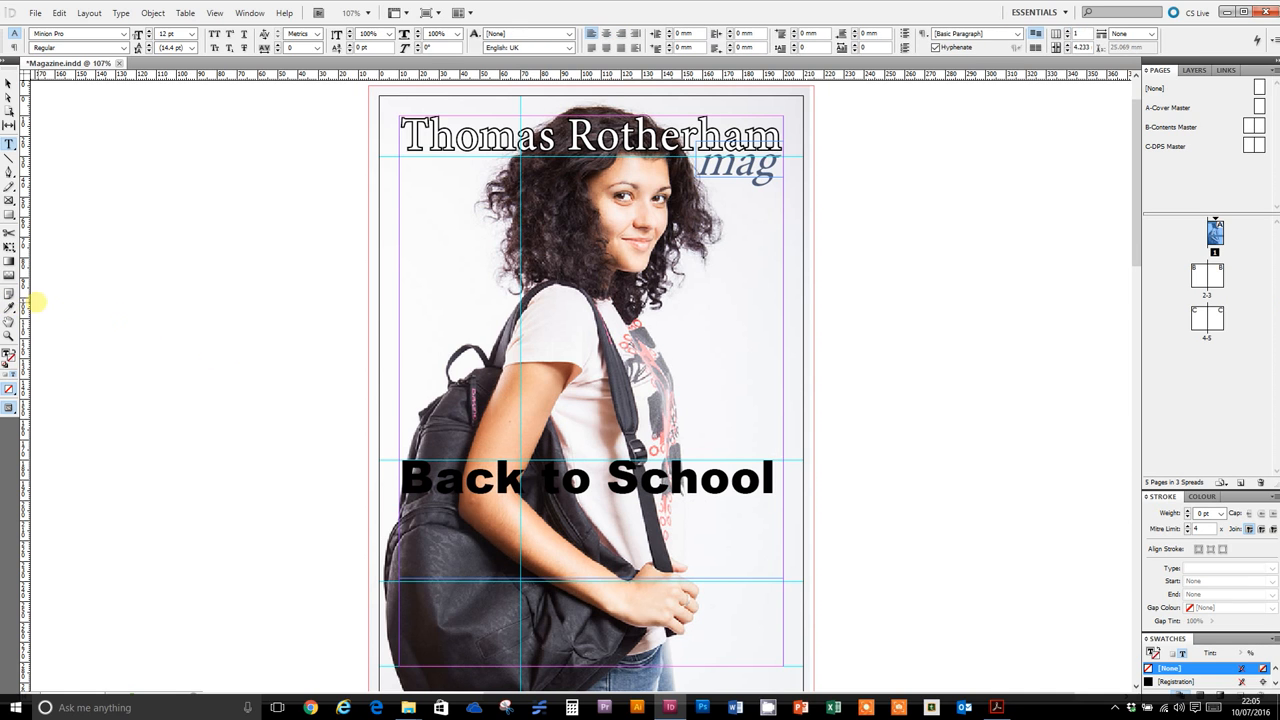
# Colour the "Back to School" headline with the pink sampled from the print on the model's T-shirt
pyautogui.click(9, 308)
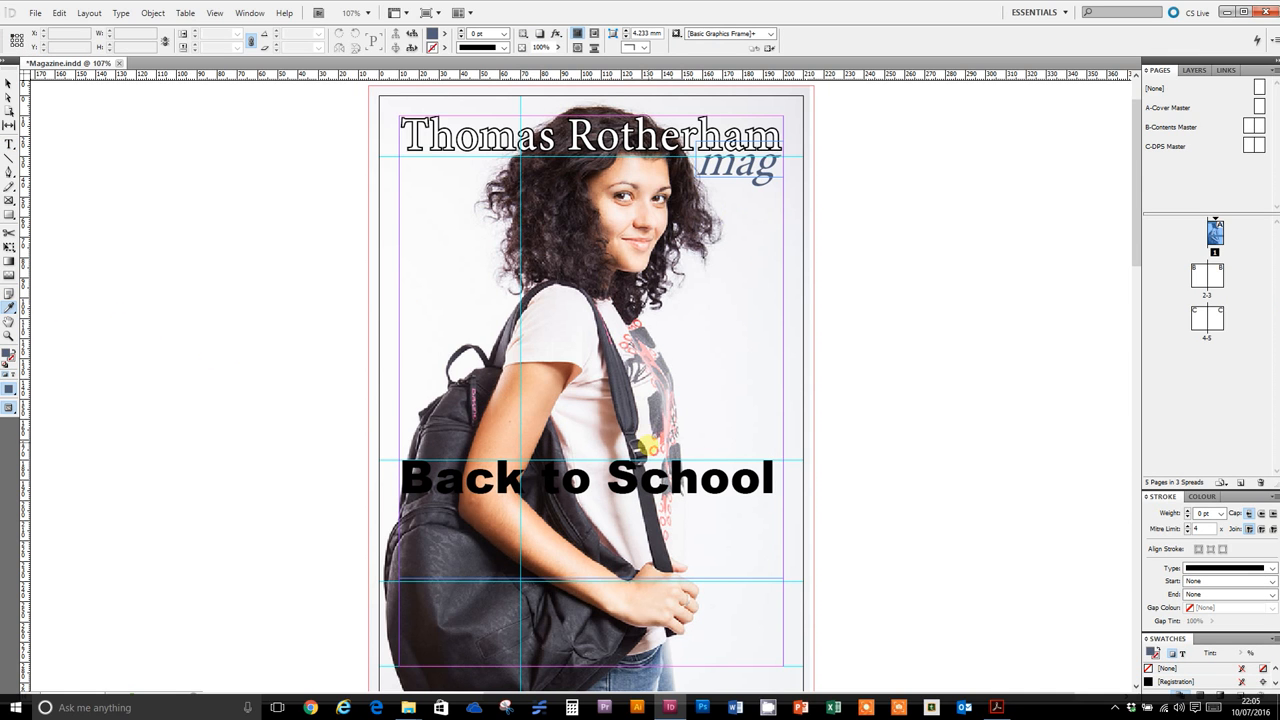
pyautogui.click(537, 428)
pyautogui.moveTo(405, 470); pyautogui.dragTo(773, 480)
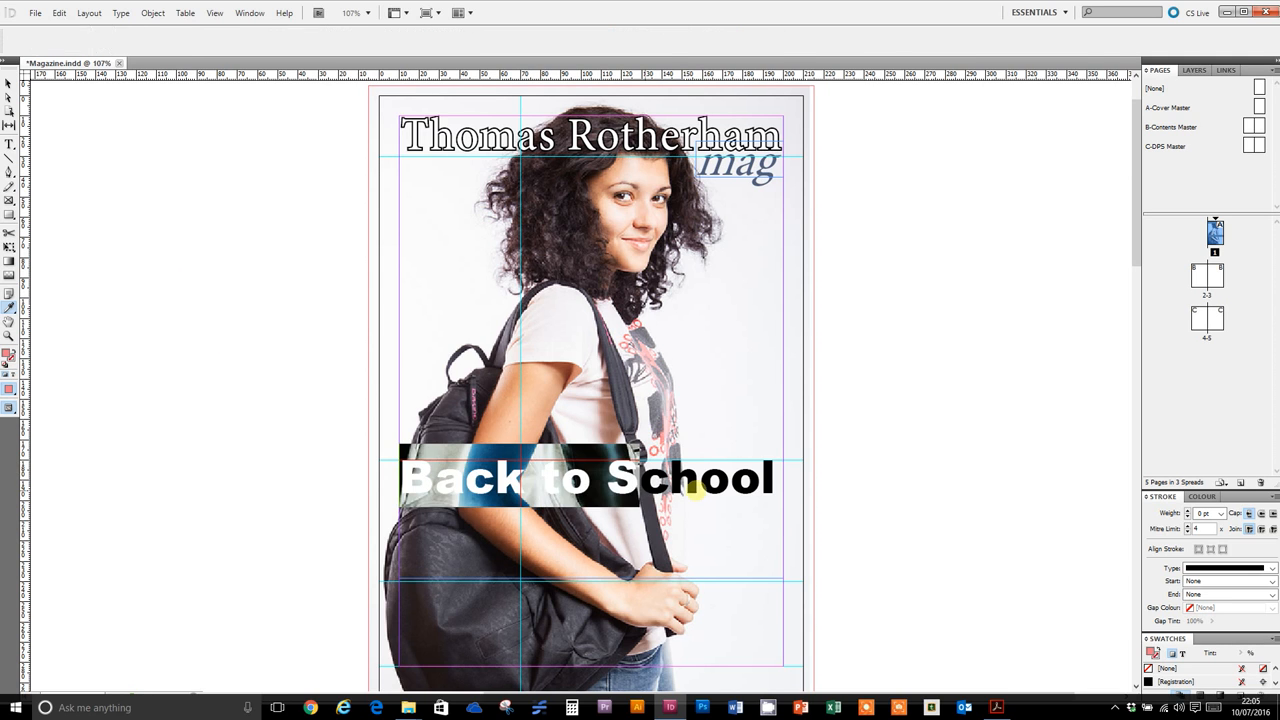
pyautogui.click(846, 491)
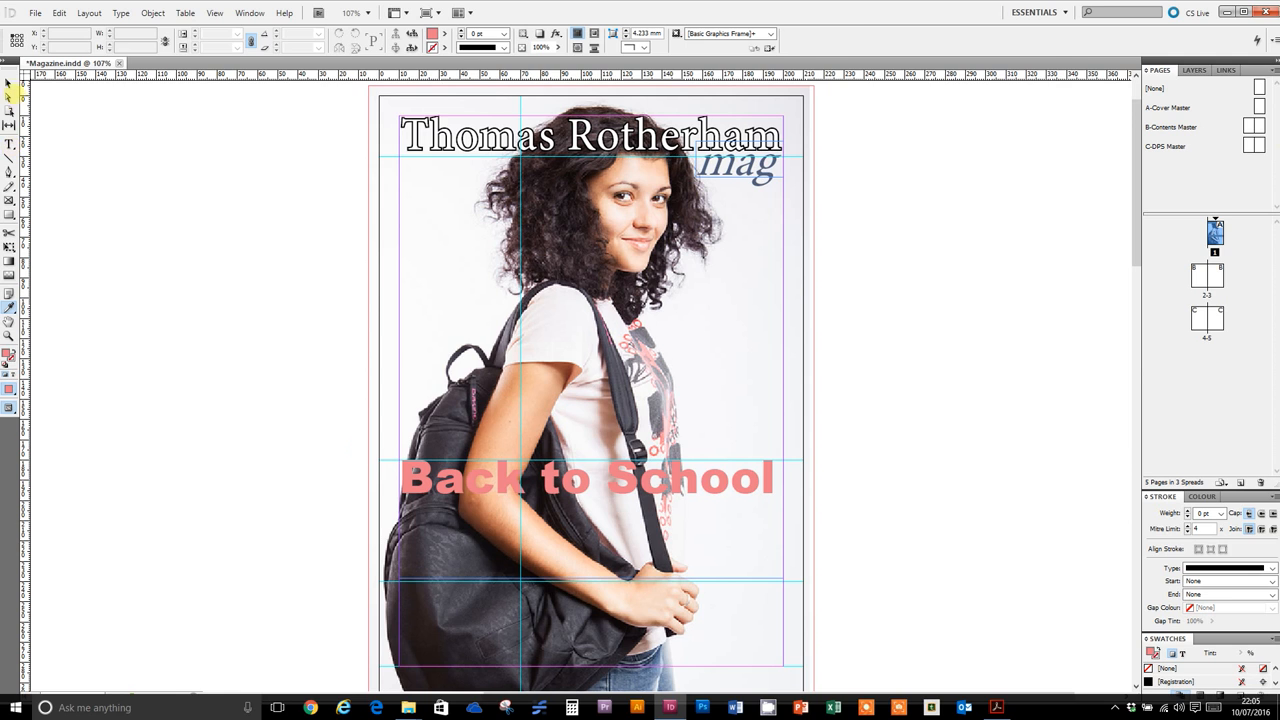
# Add a black stroke to the whole "Back to School" headline
pyautogui.click(9, 144)
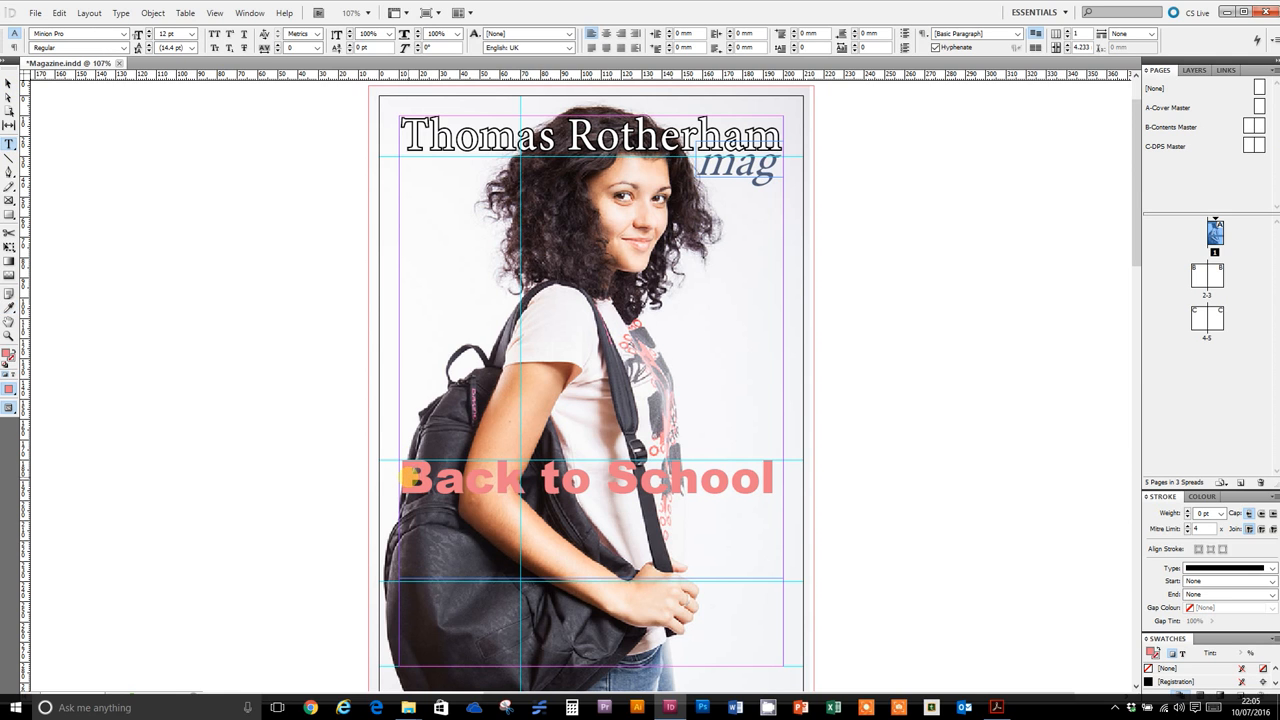
pyautogui.moveTo(403, 468); pyautogui.dragTo(763, 519)
pyautogui.click(488, 47)
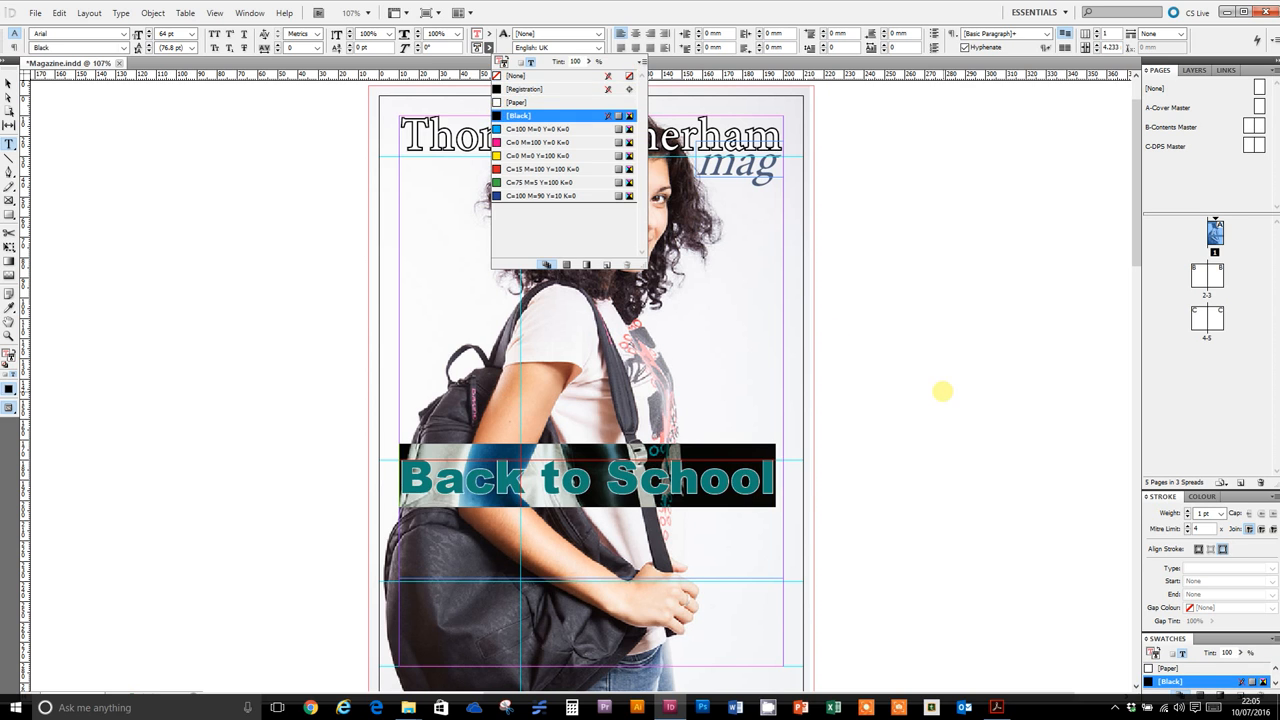
pyautogui.click(943, 391)
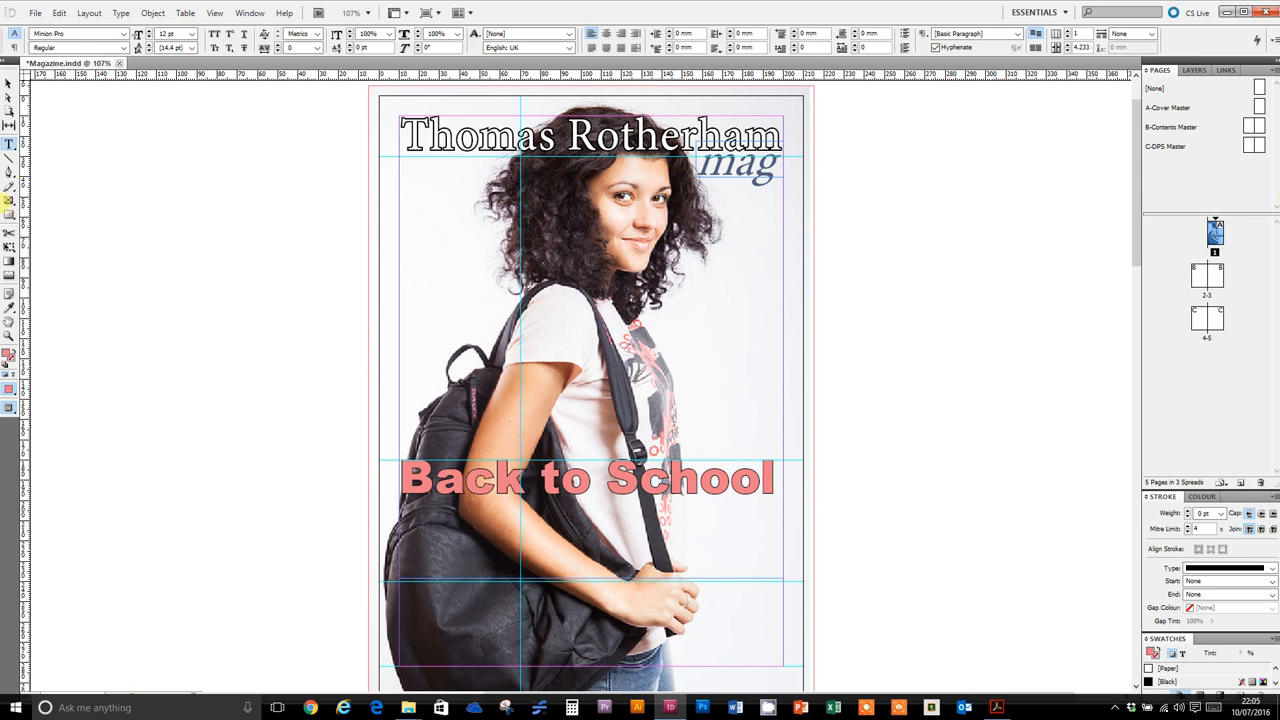
# Break the headline into three lines, one word each, and extend its frame downward to 76 mm high
pyautogui.click(545, 476)
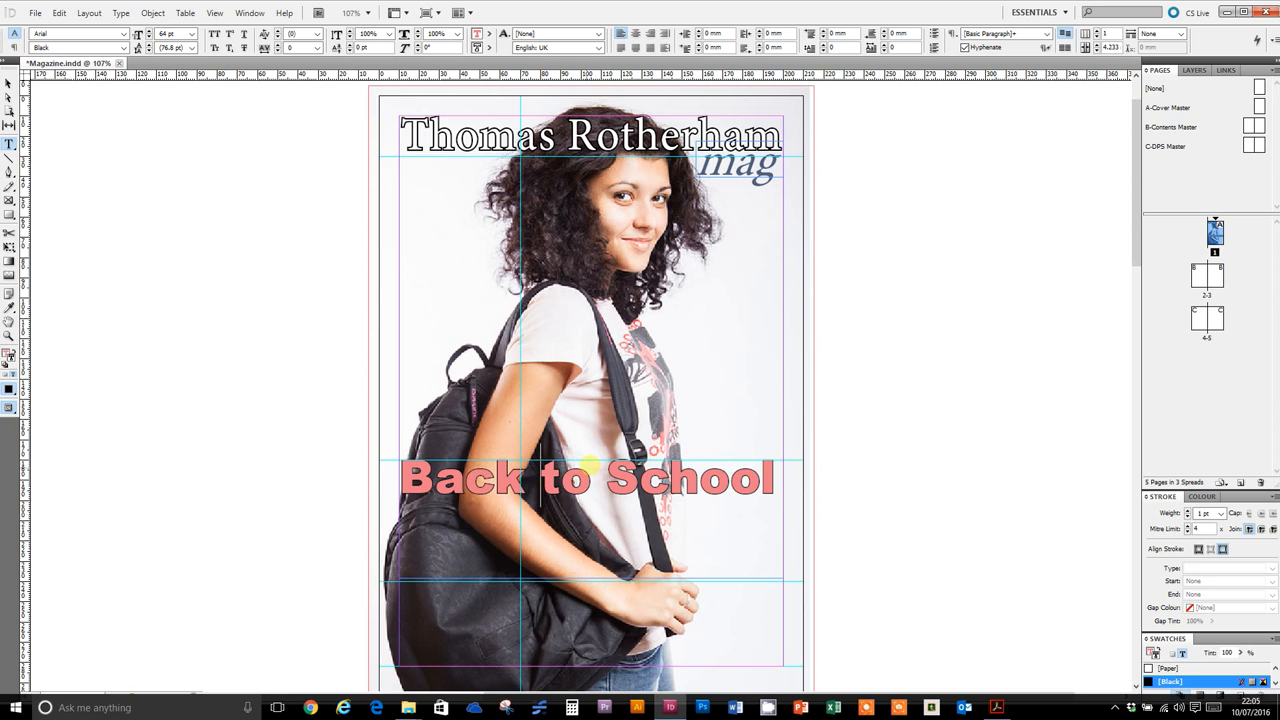
pyautogui.press('Return')
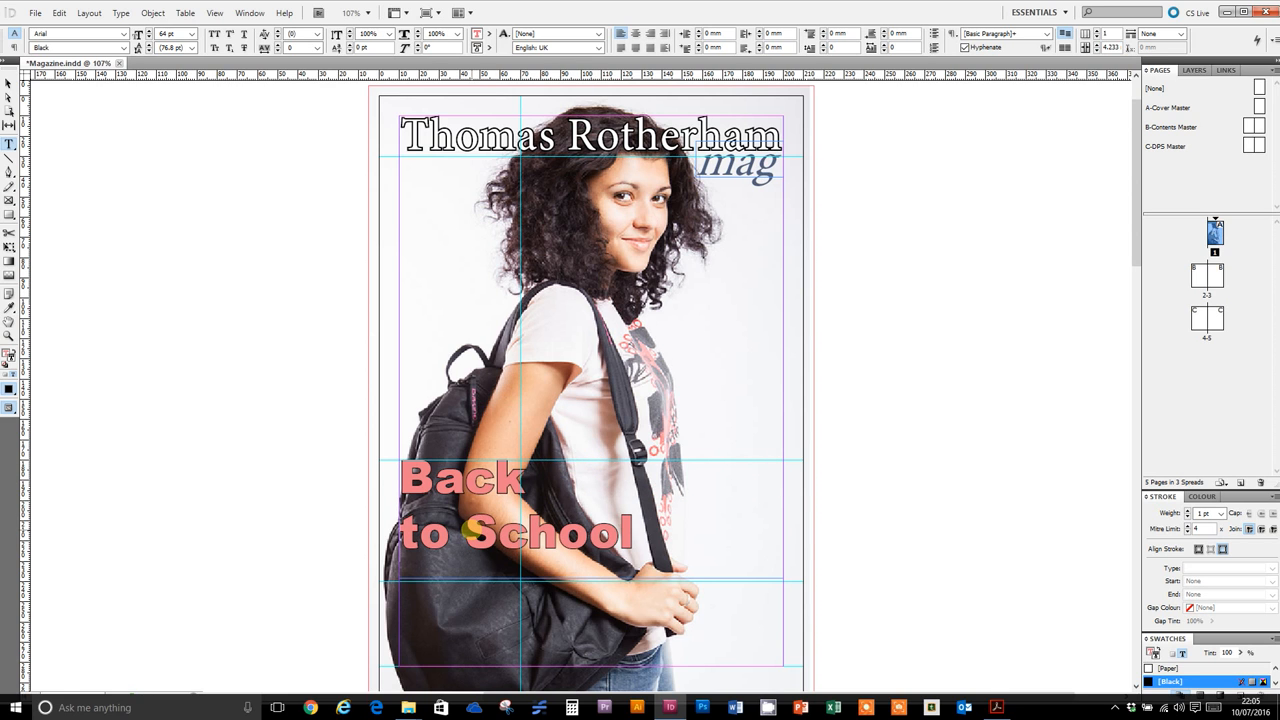
pyautogui.click(468, 532)
pyautogui.press('Return')
pyautogui.click(9, 85)
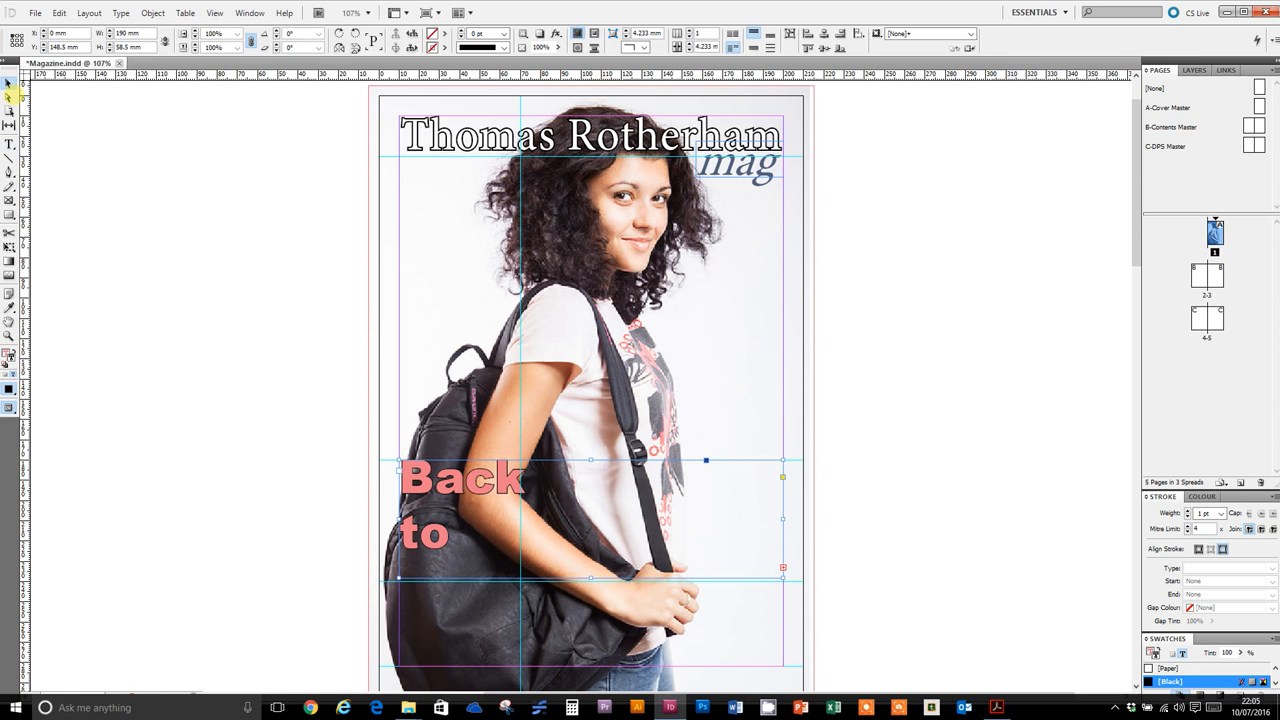
pyautogui.click(592, 578)
pyautogui.moveTo(592, 578); pyautogui.dragTo(594, 614)
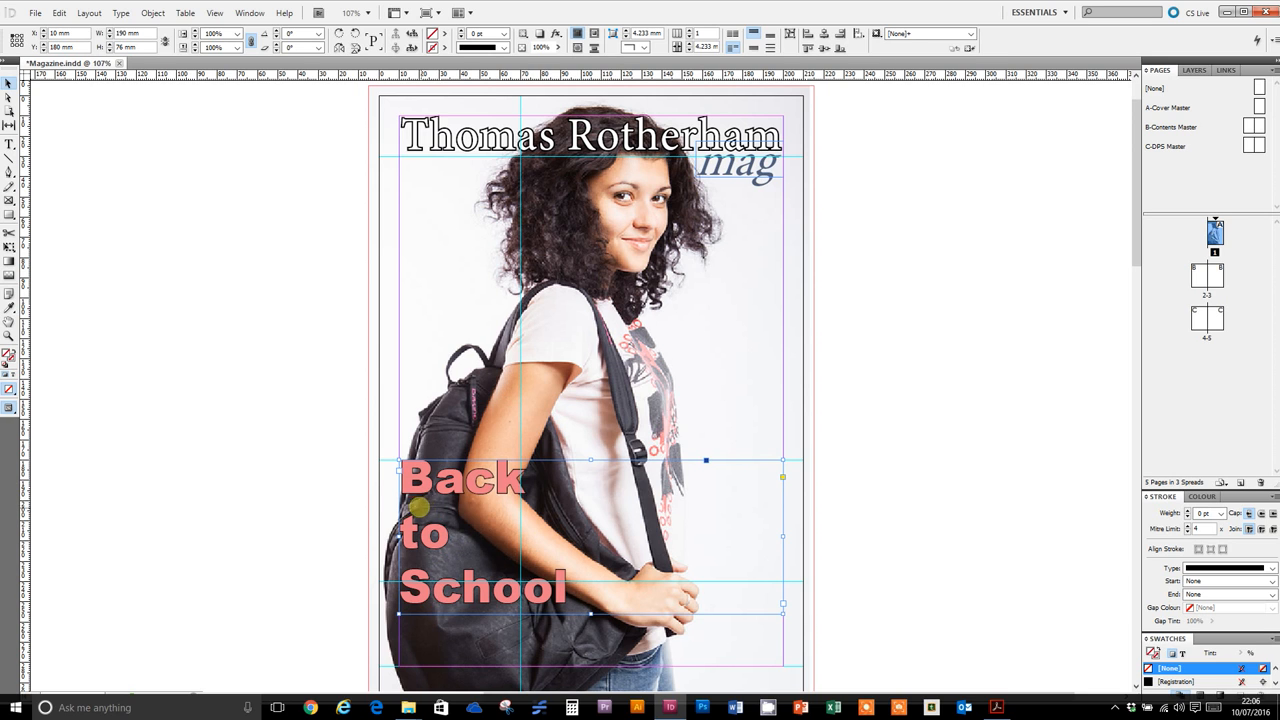
# Tighten the leading of the three-line headline to 51 pt
pyautogui.doubleClick(568, 581)
pyautogui.moveTo(568, 581); pyautogui.dragTo(368, 468)
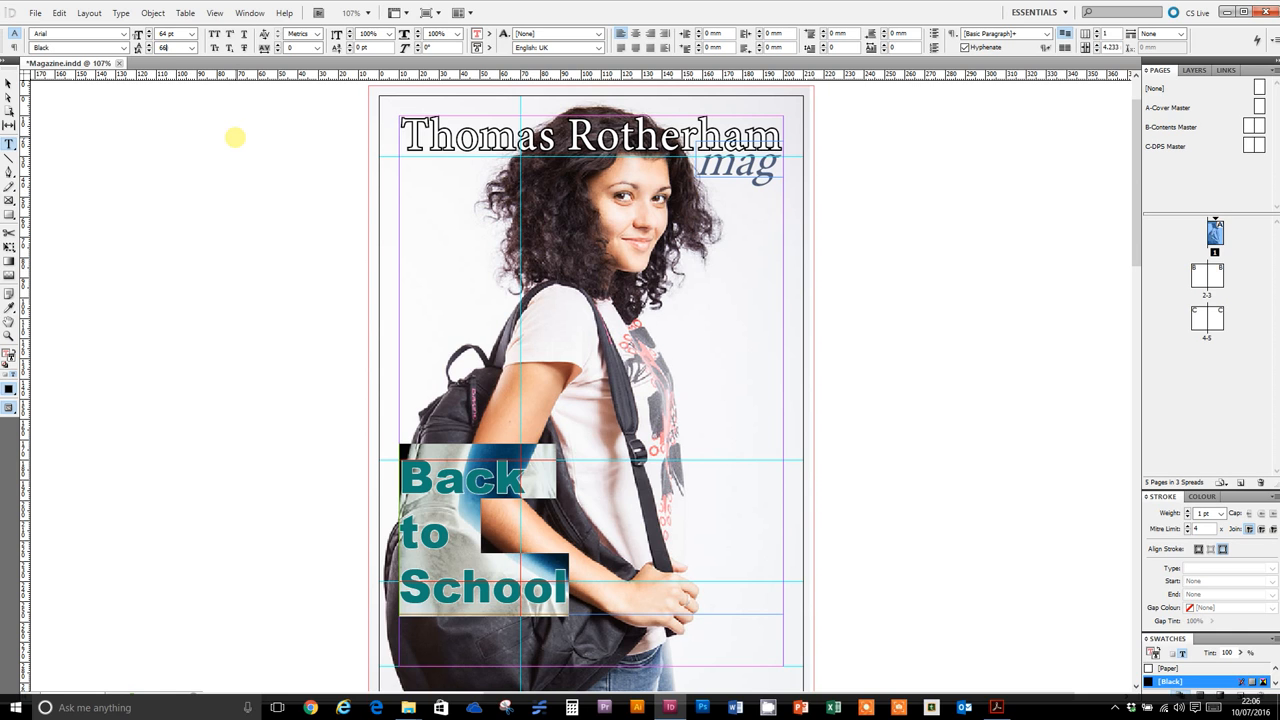
pyautogui.press('Return')
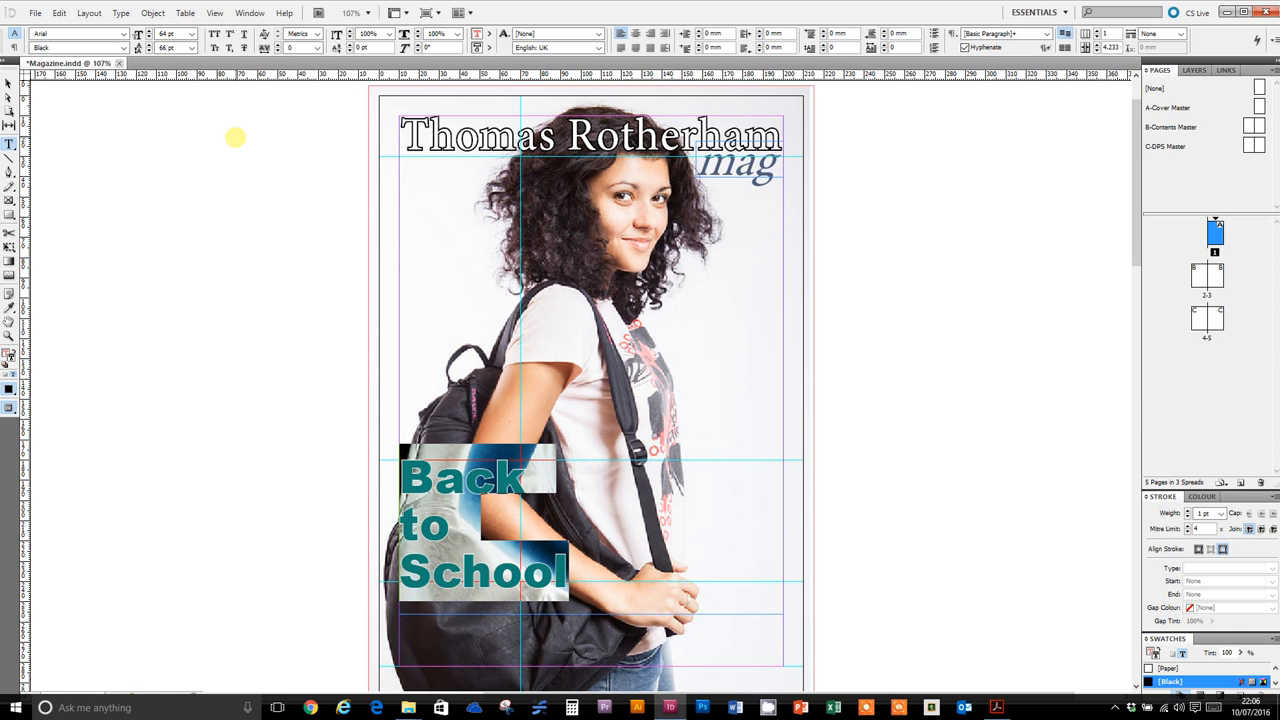
pyautogui.click(147, 51)
pyautogui.click(147, 51)
pyautogui.click(147, 51)
pyautogui.click(147, 51)
pyautogui.click(147, 51)
pyautogui.click(147, 51)
pyautogui.click(147, 51)
pyautogui.click(147, 51)
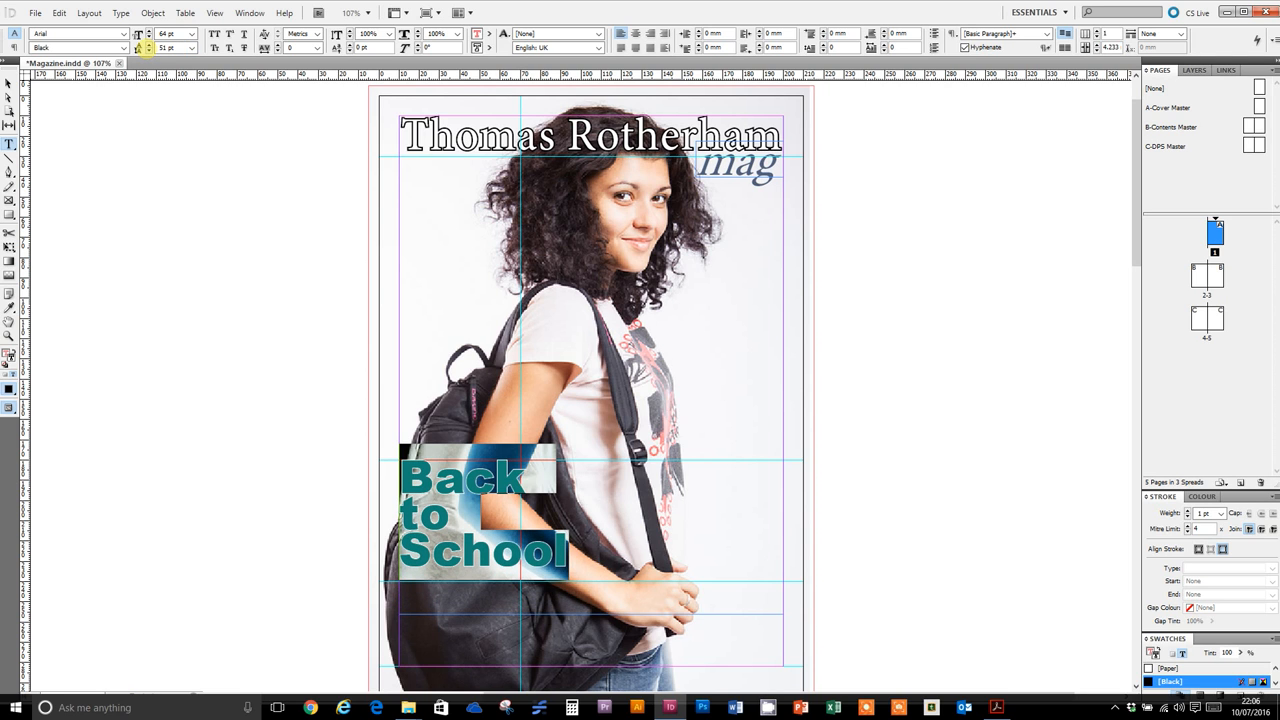
pyautogui.click(208, 192)
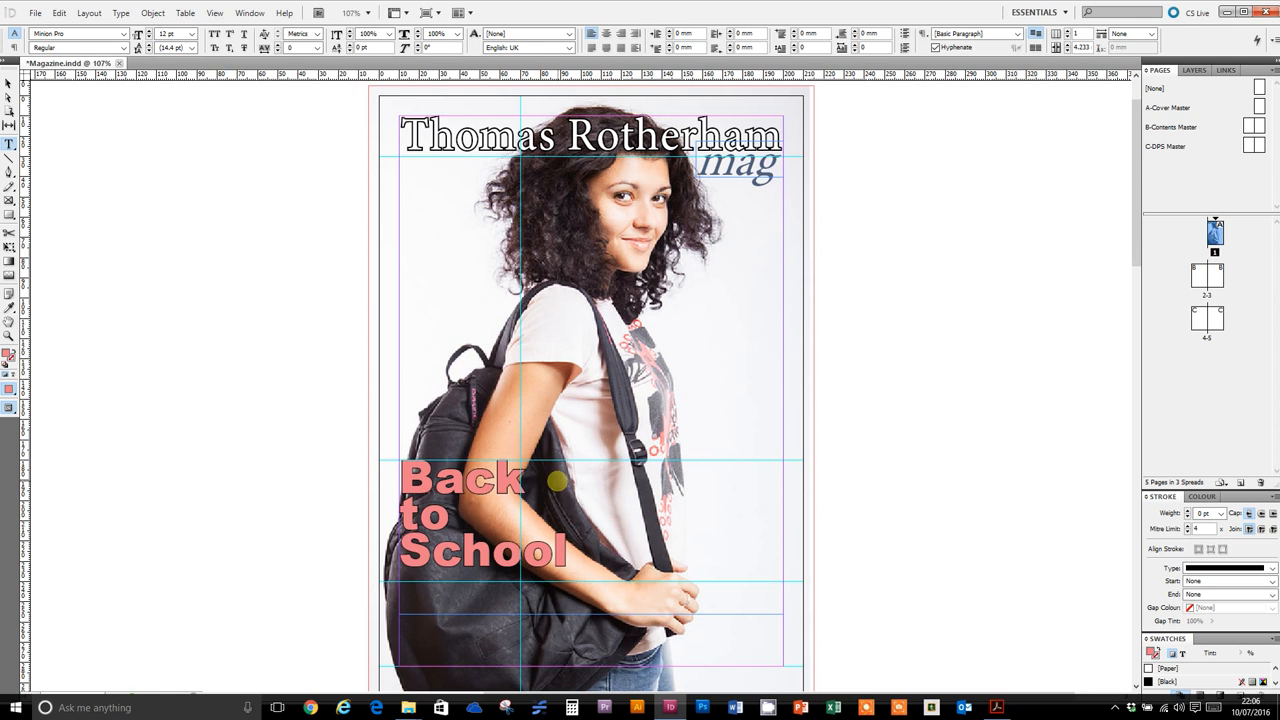
# Remove the line break after "Back" so "Back to" sits on one line above "School"
pyautogui.doubleClick(557, 481)
pyautogui.click(552, 479)
pyautogui.press('Delete')
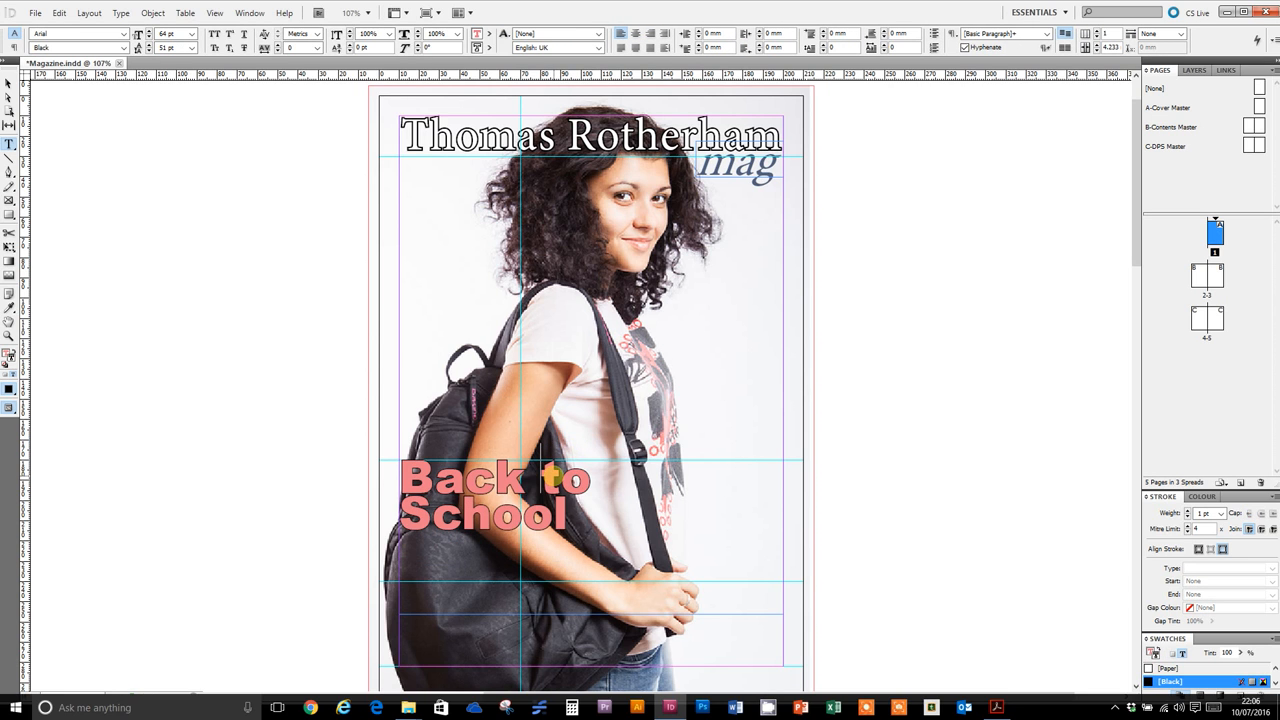
# Set the leading of the two-line headline to 55 pt
pyautogui.moveTo(566, 517); pyautogui.dragTo(377, 489)
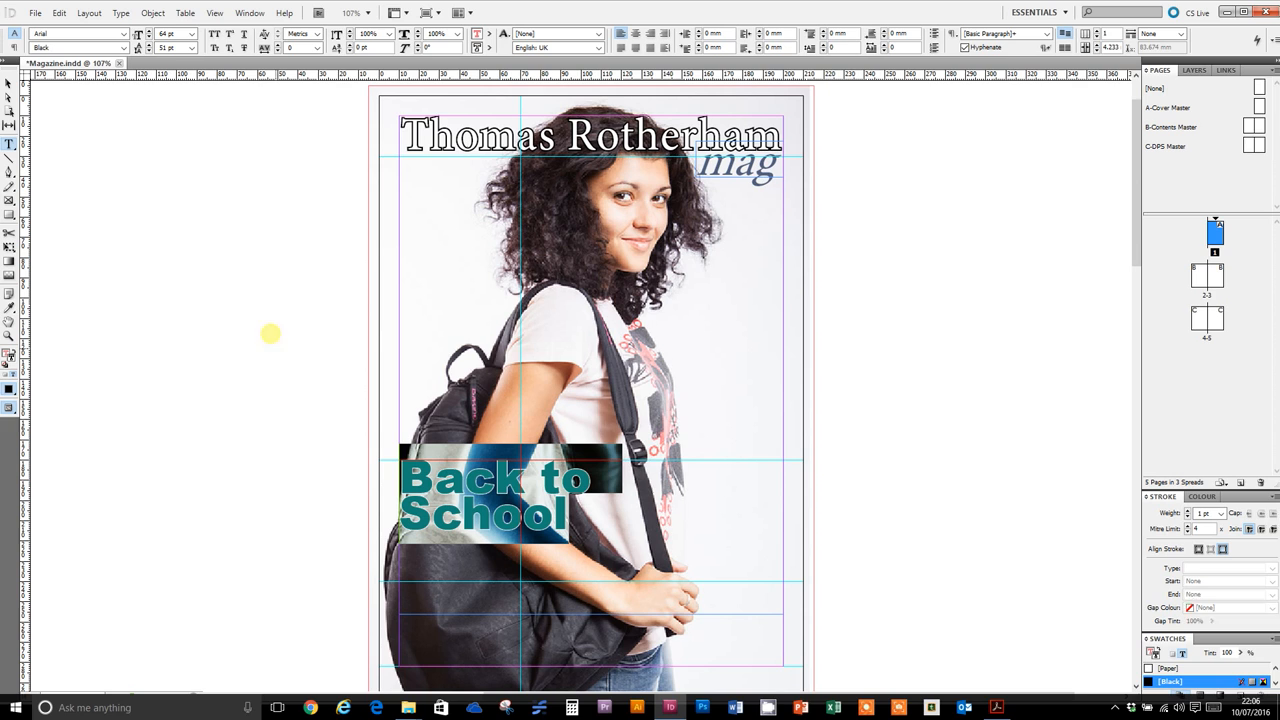
pyautogui.click(148, 45)
pyautogui.click(148, 45)
pyautogui.click(148, 45)
pyautogui.click(148, 45)
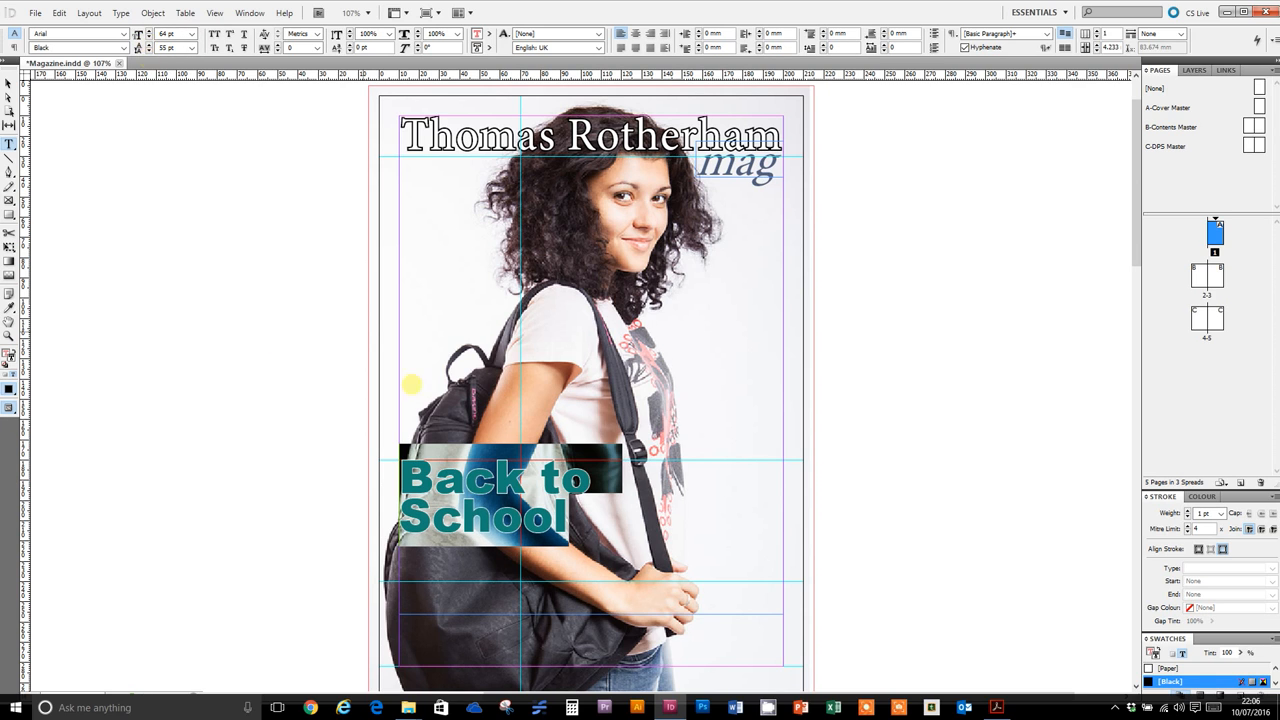
pyautogui.click(612, 513)
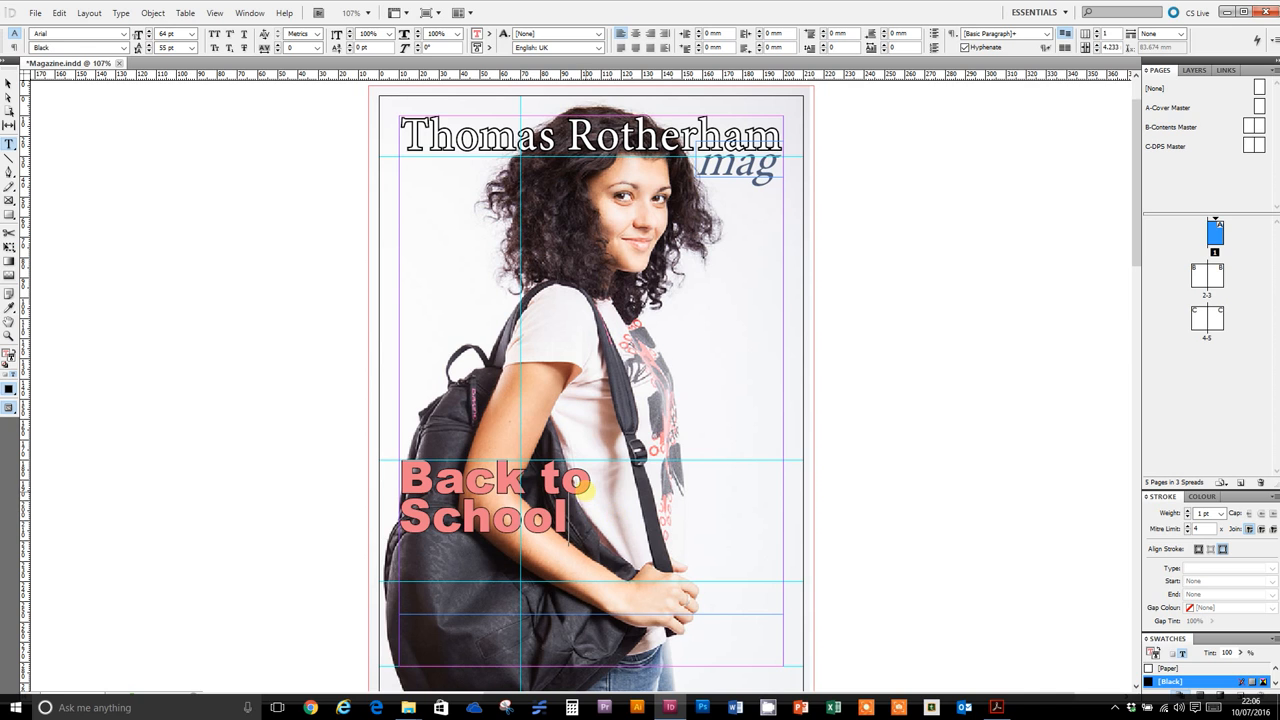
# Set the tracking of the word "School" to 100 so it matches the width of "Back to"
pyautogui.moveTo(568, 520); pyautogui.dragTo(400, 519)
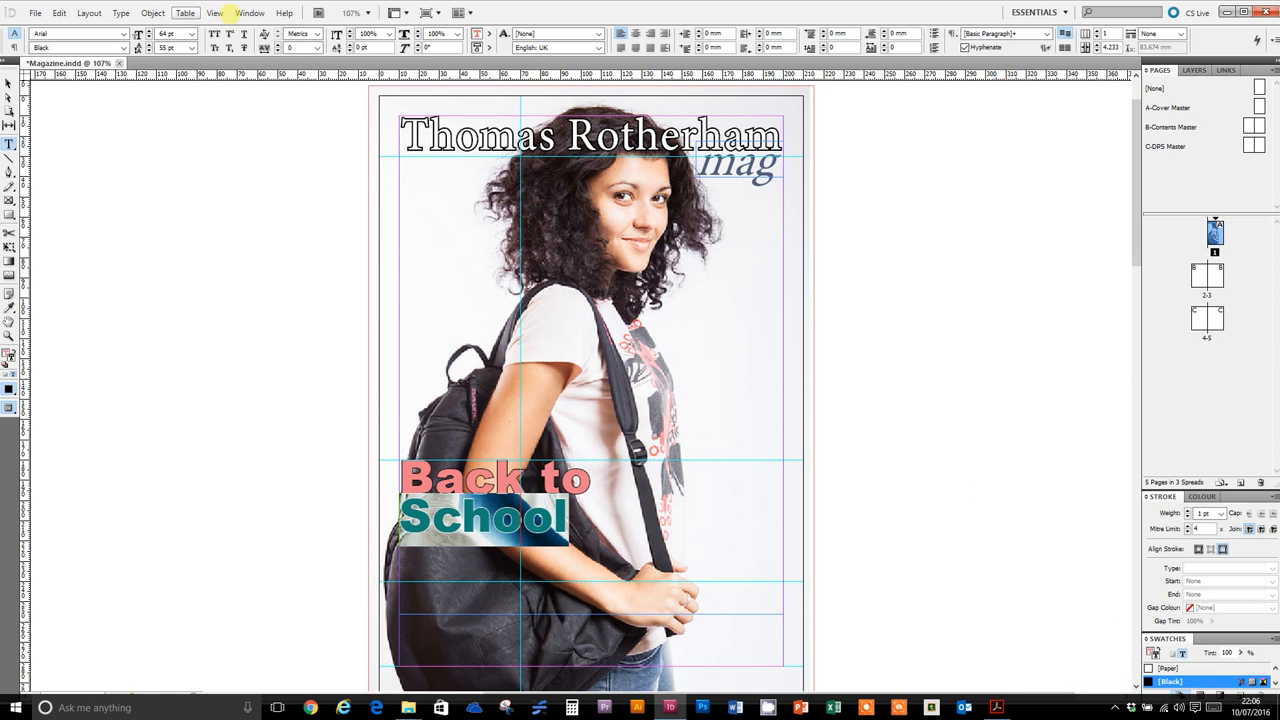
pyautogui.click(277, 45)
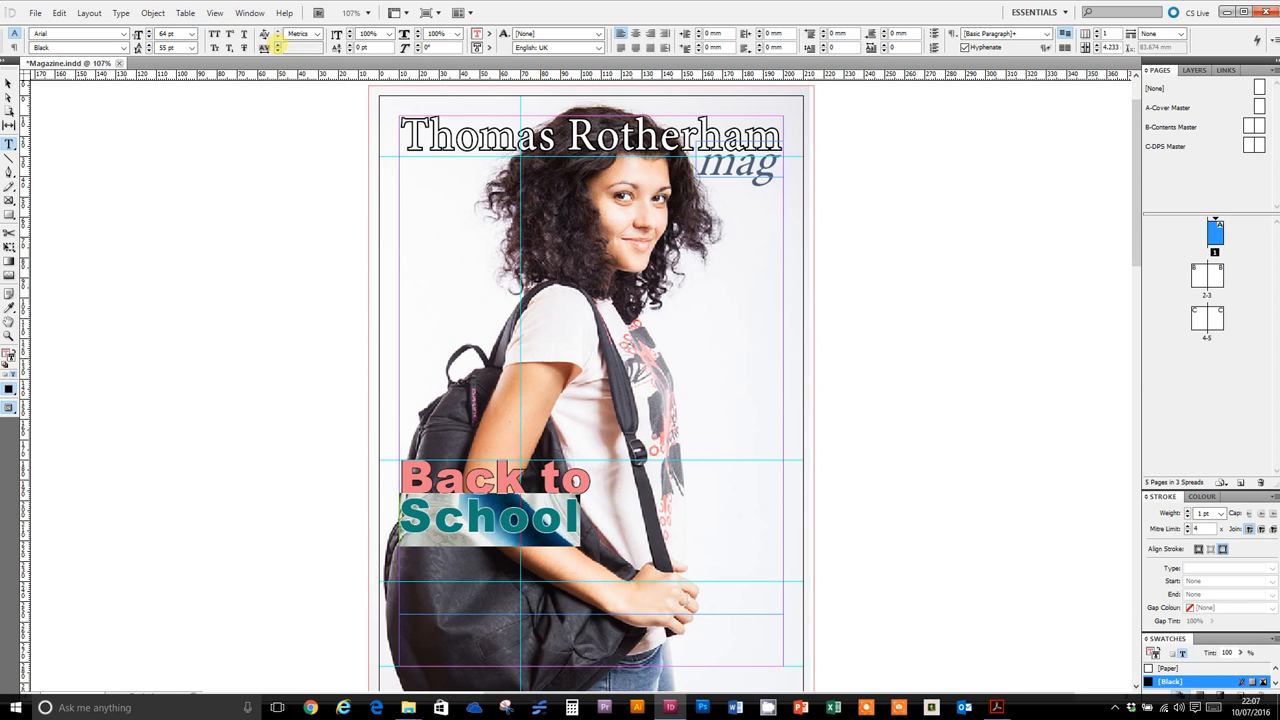
pyautogui.click(277, 45)
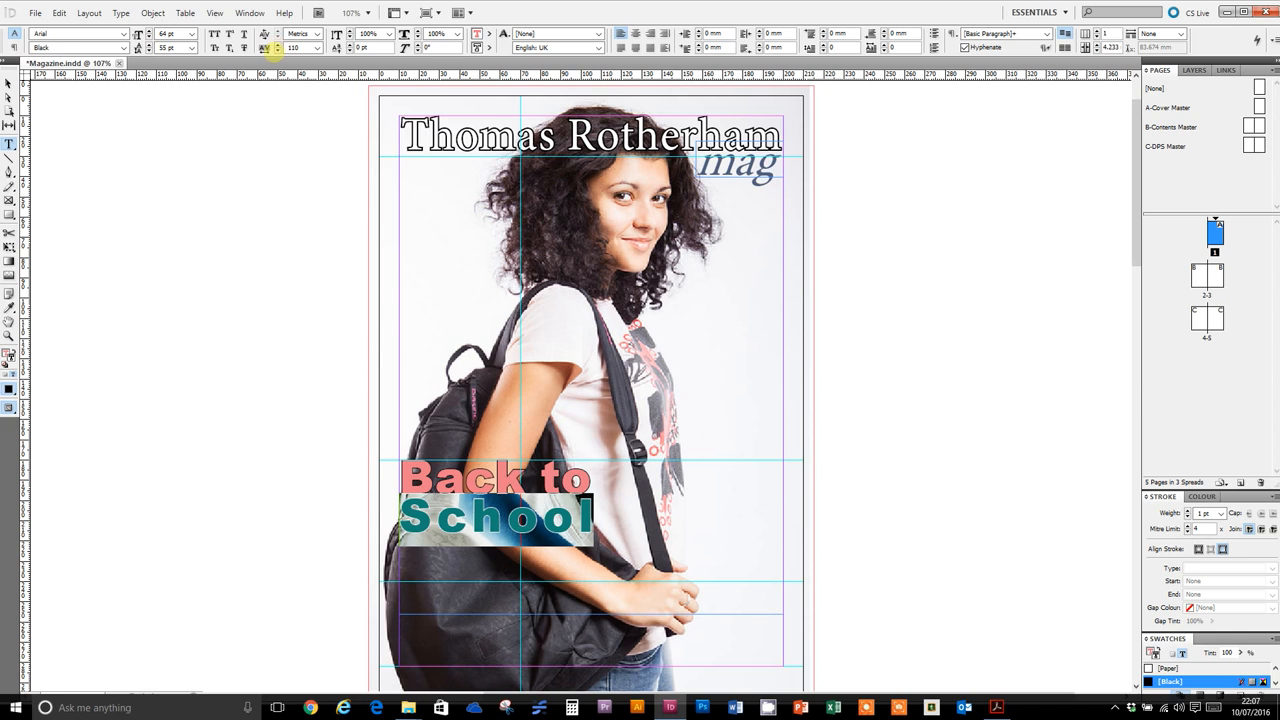
pyautogui.click(277, 50)
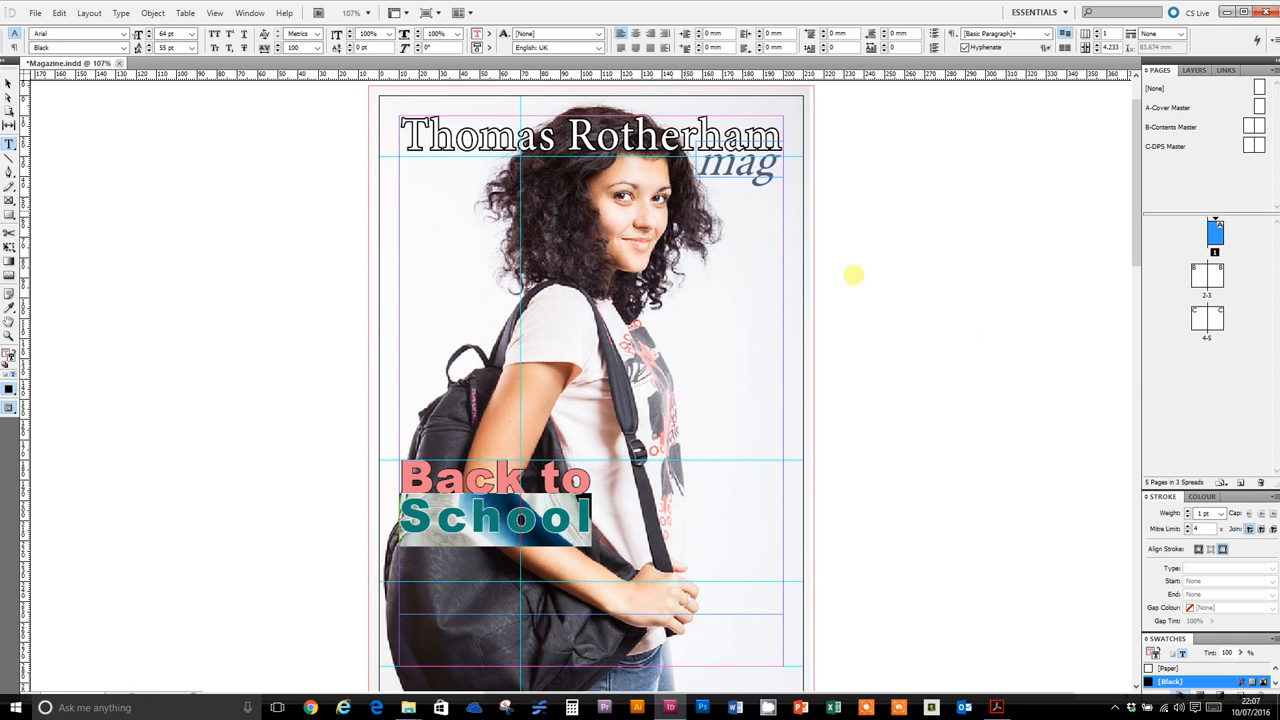
pyautogui.click(951, 346)
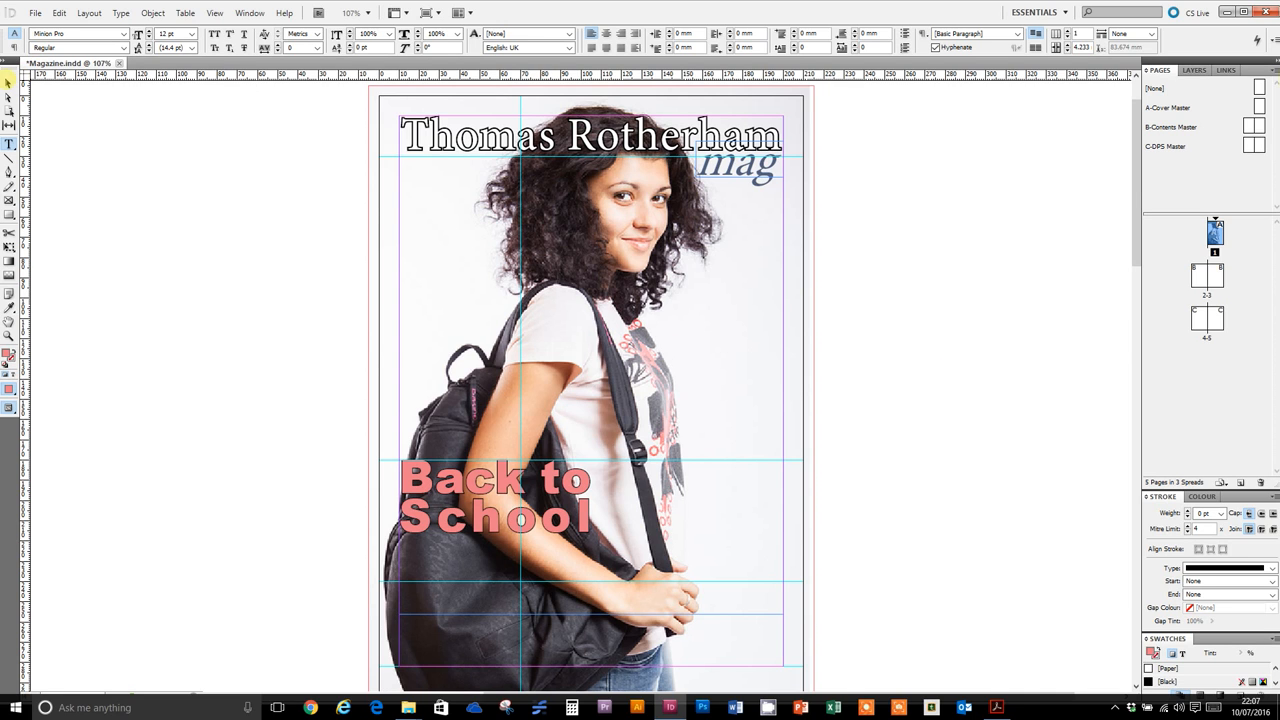
# Narrow the headline frame to 95 mm against the right margin and raise its lower edge to just below "School"
pyautogui.click(7, 83)
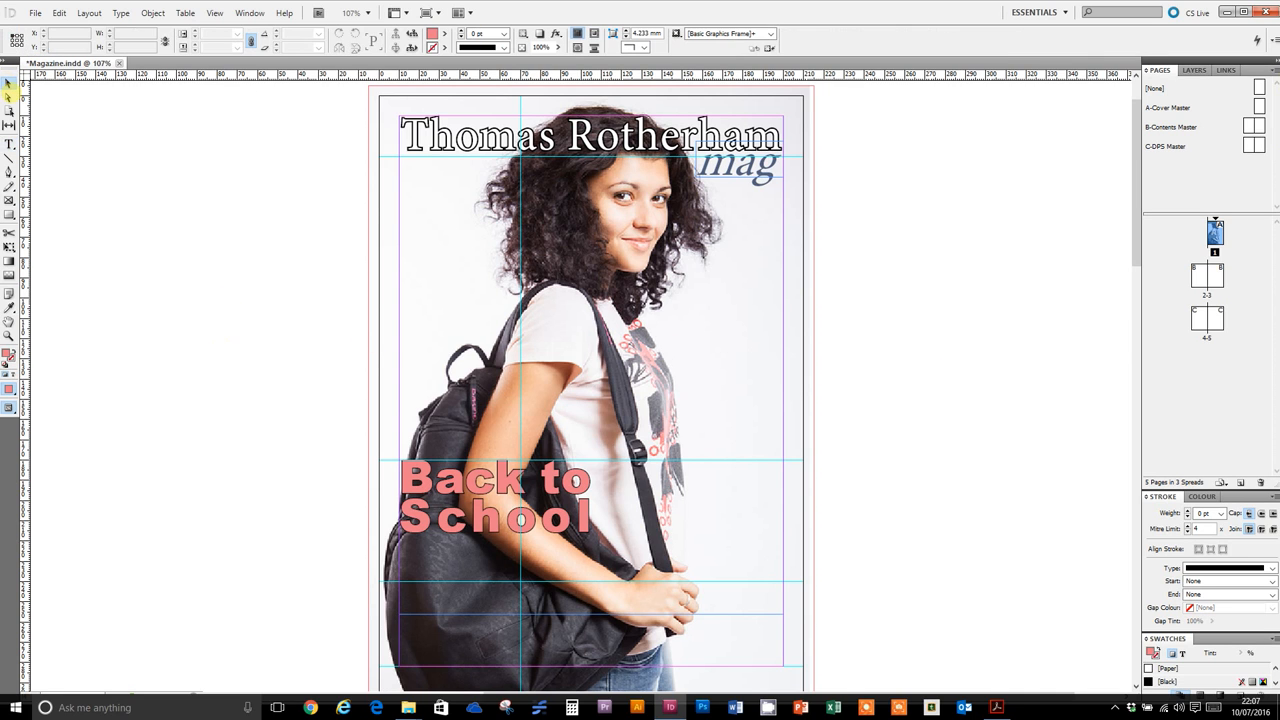
pyautogui.click(492, 540)
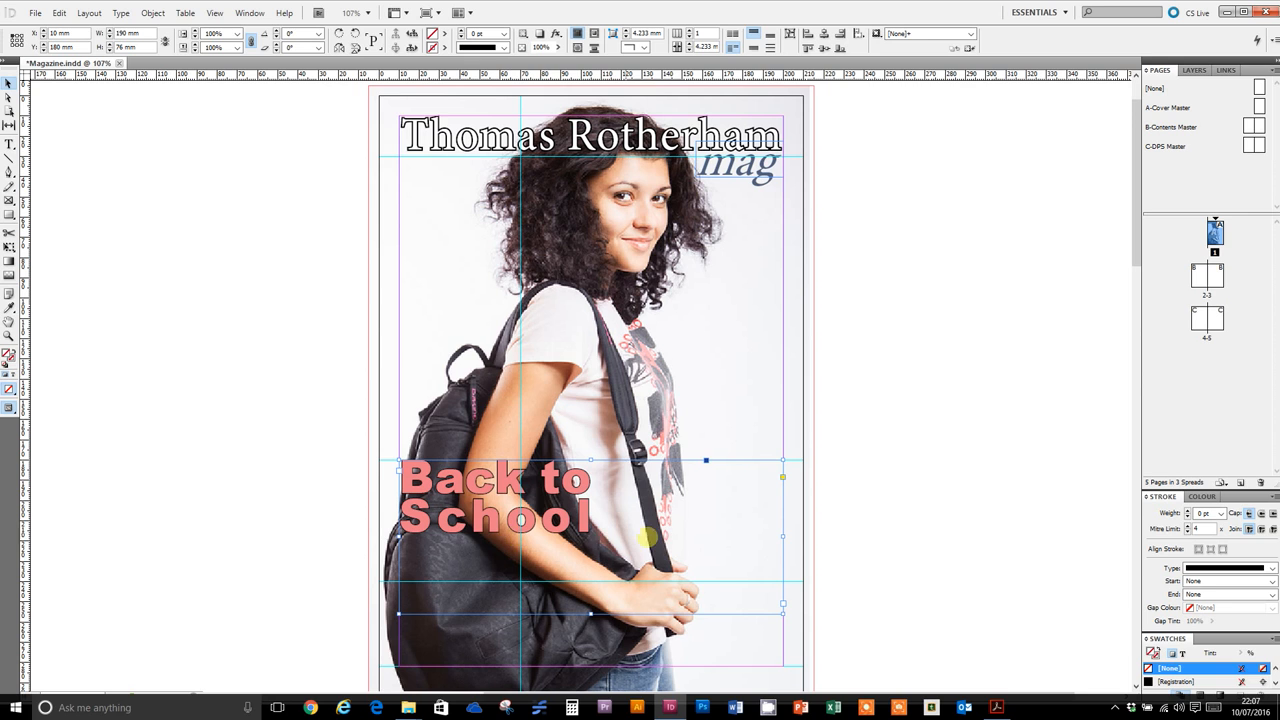
pyautogui.moveTo(398, 537); pyautogui.dragTo(589, 545)
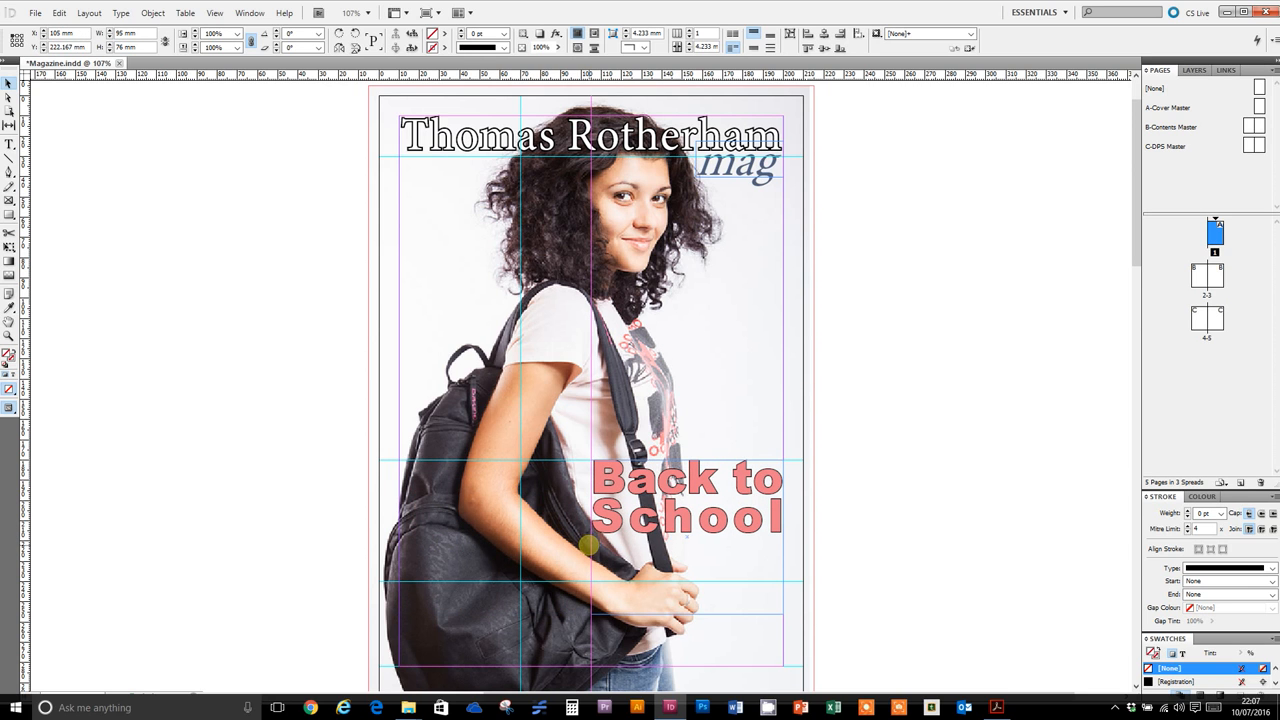
pyautogui.click(686, 613)
pyautogui.moveTo(686, 613); pyautogui.dragTo(668, 541)
pyautogui.click(881, 520)
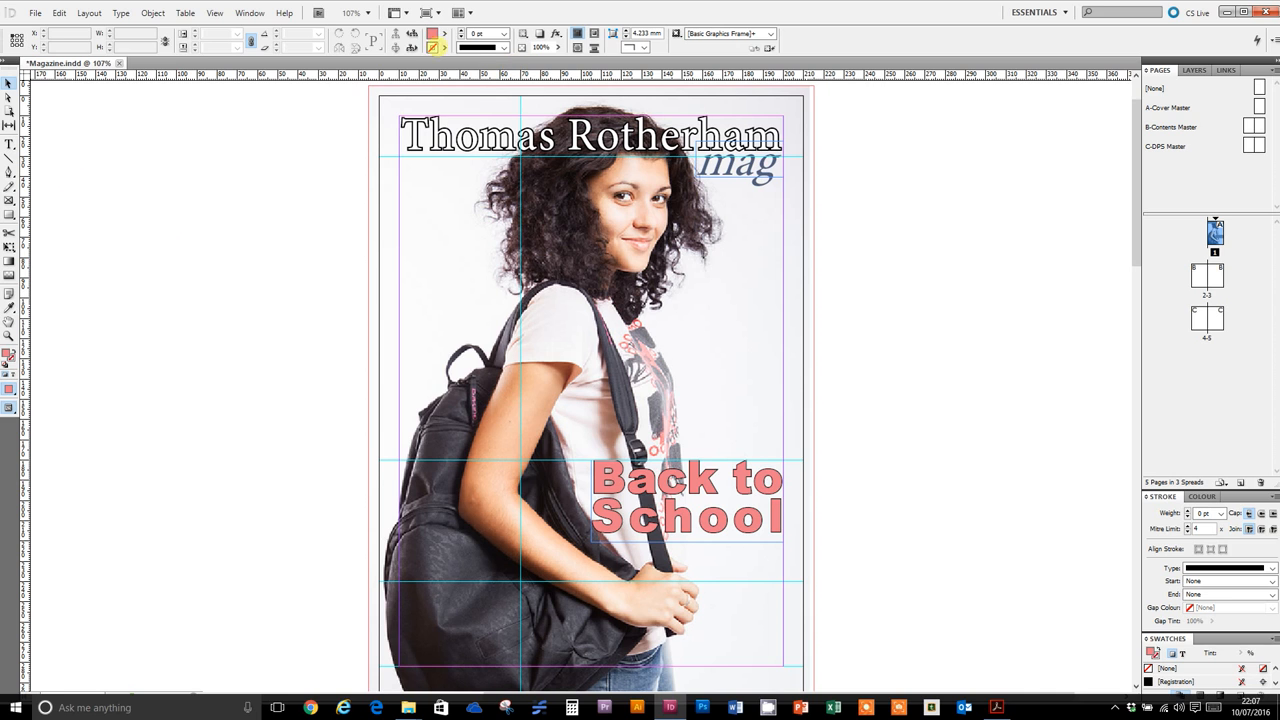
# Preview the cover in Presentation mode and return to the layout
pyautogui.click(427, 12)
pyautogui.click(446, 108)
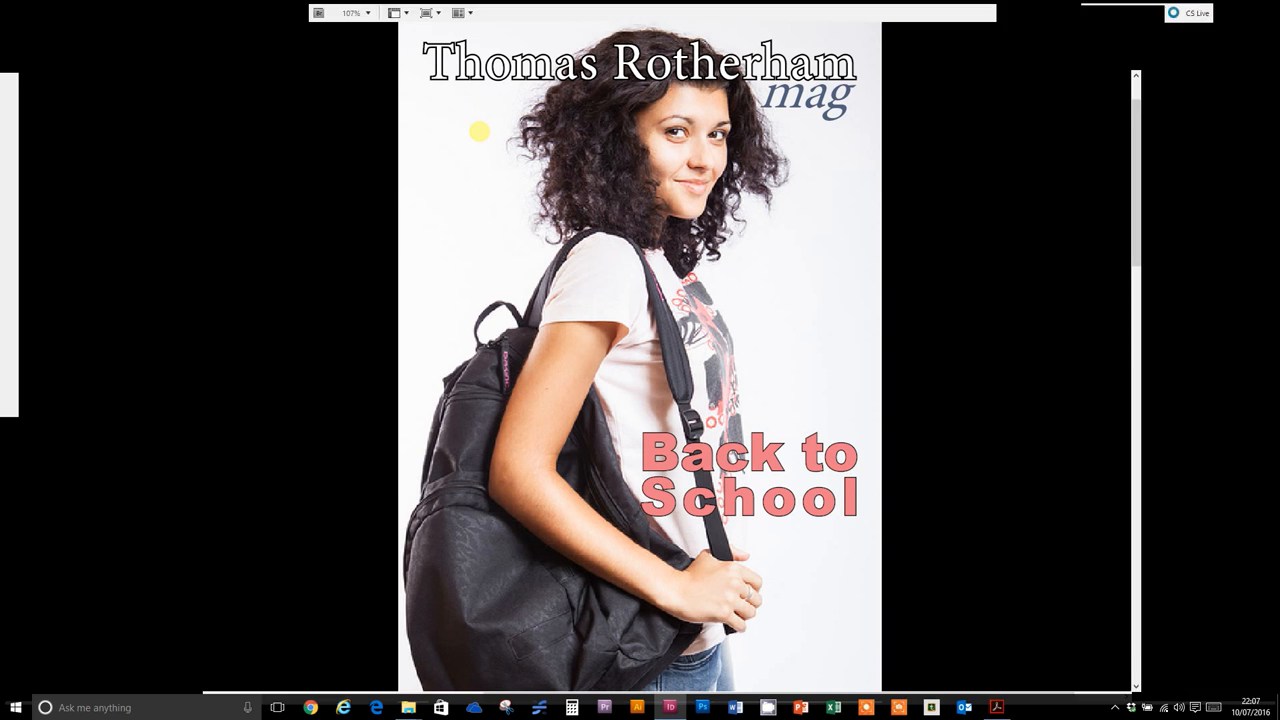
pyautogui.press('Escape')
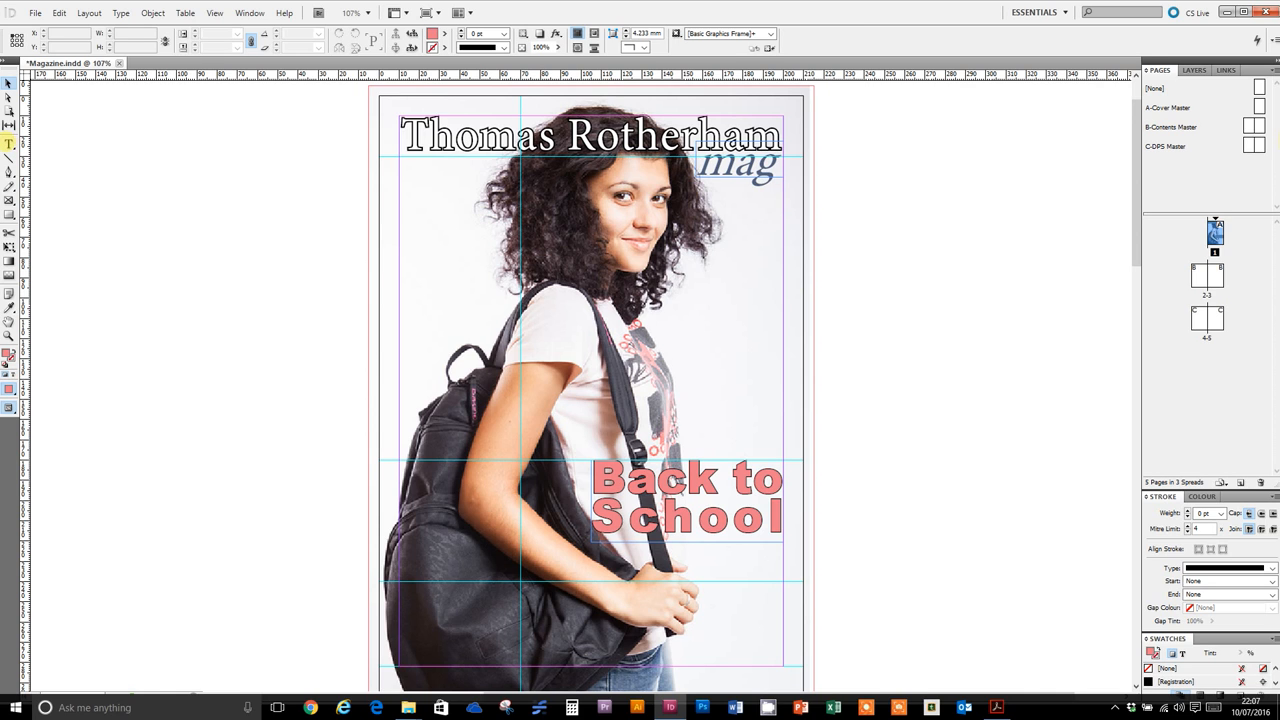
# Add "2016" in a new text frame between the left margin and the vertical guide, beside the model's hair, and set it in Montserrat
pyautogui.click(9, 144)
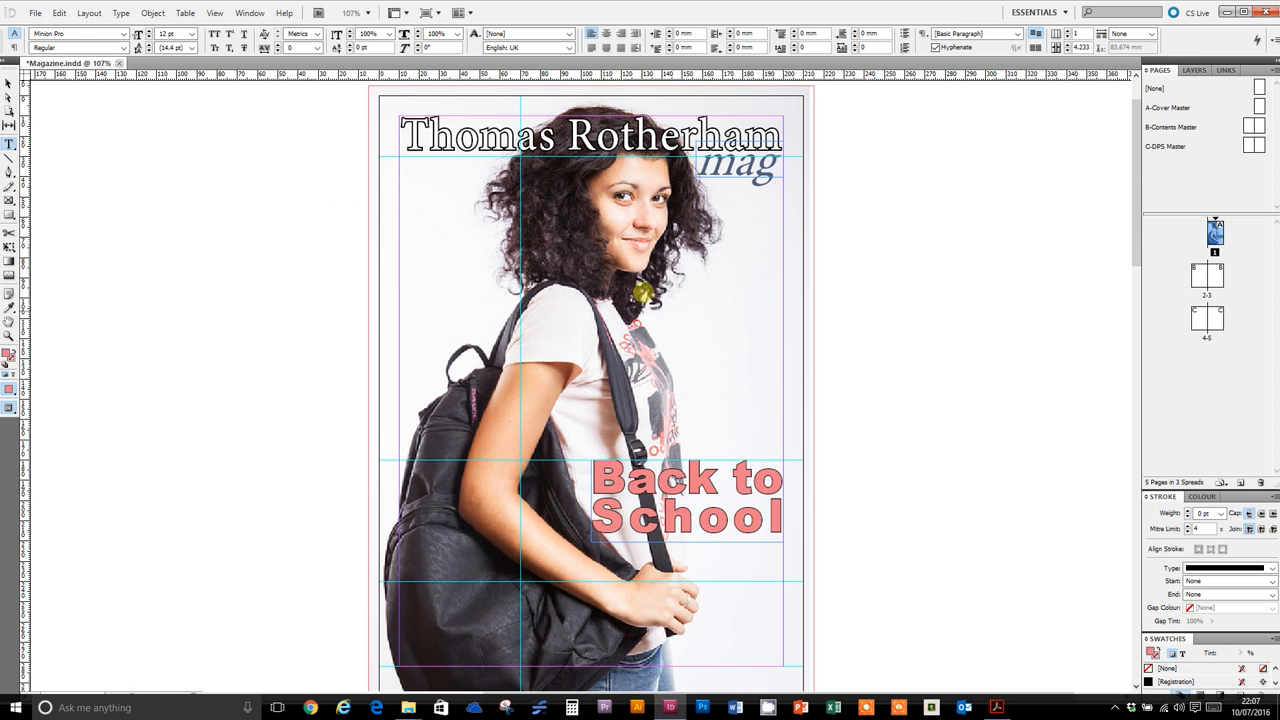
pyautogui.moveTo(400, 214); pyautogui.dragTo(515, 280)
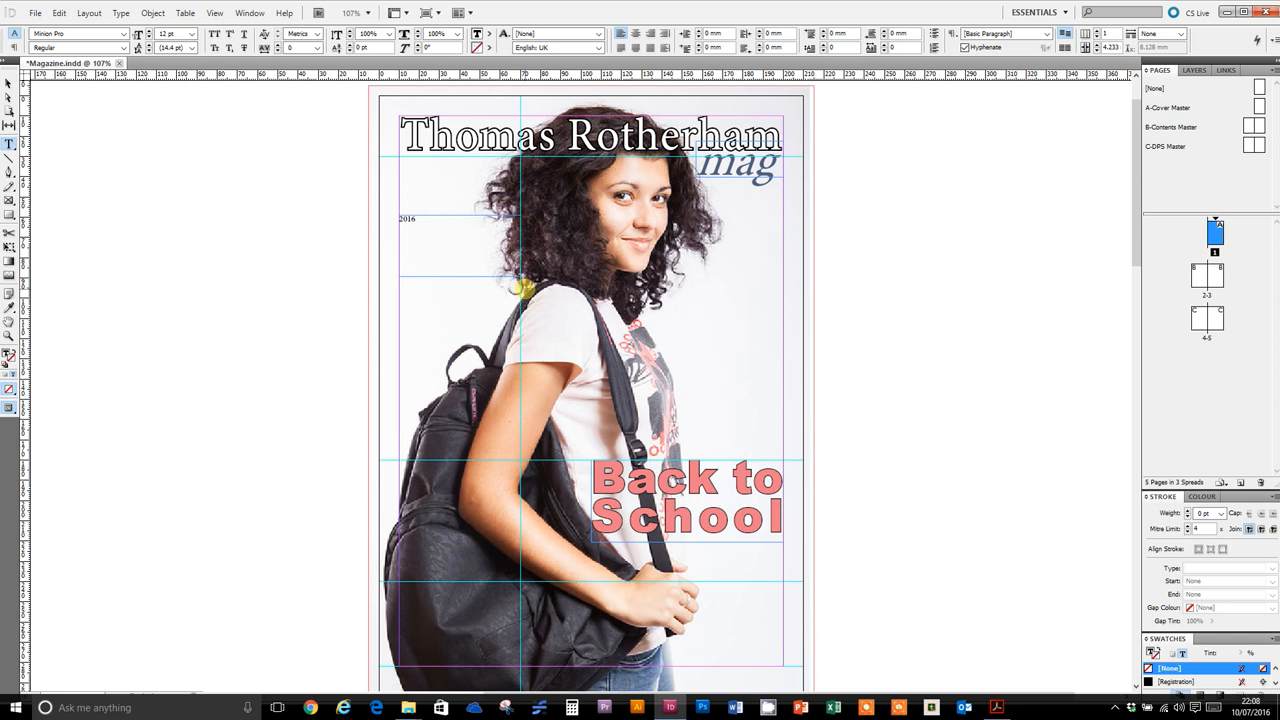
pyautogui.hotkey('ctrl', 'a')
pyautogui.click(122, 34)
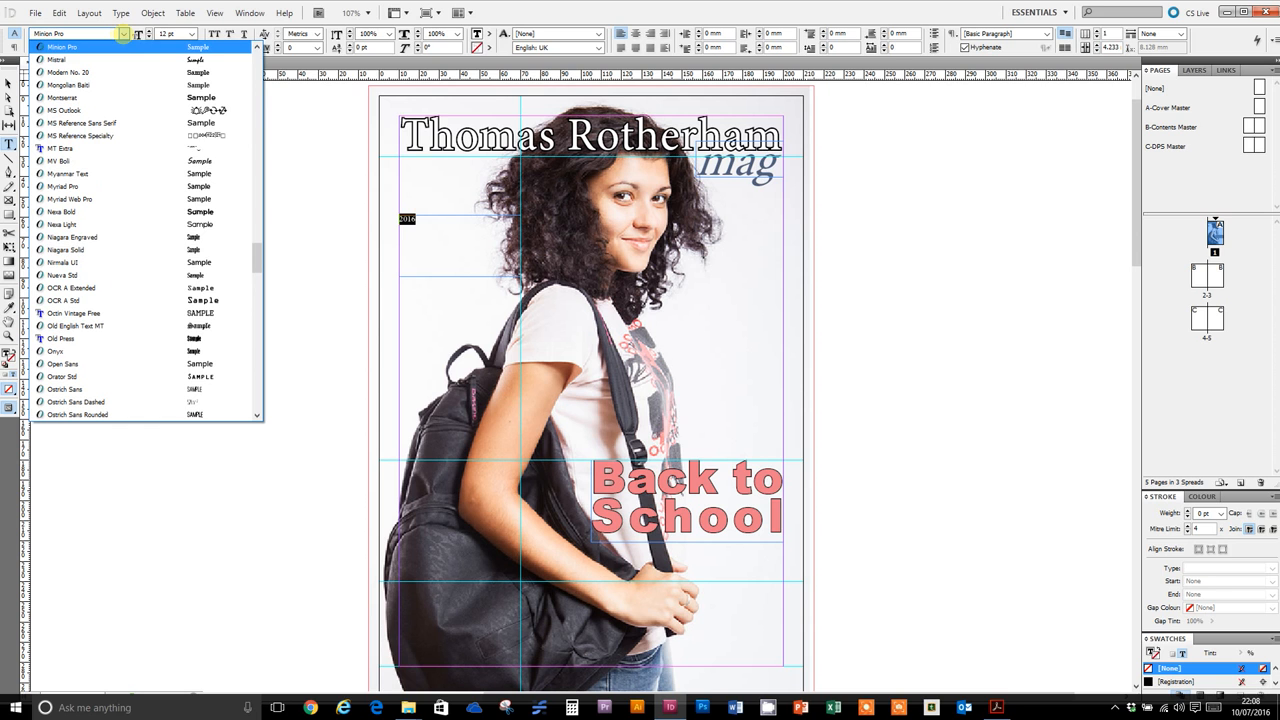
pyautogui.moveTo(257, 258)
pyautogui.mouseDown()
pyautogui.moveTo(256, 351)
pyautogui.moveTo(274, 62)
pyautogui.moveTo(272, 105)
pyautogui.mouseUp()
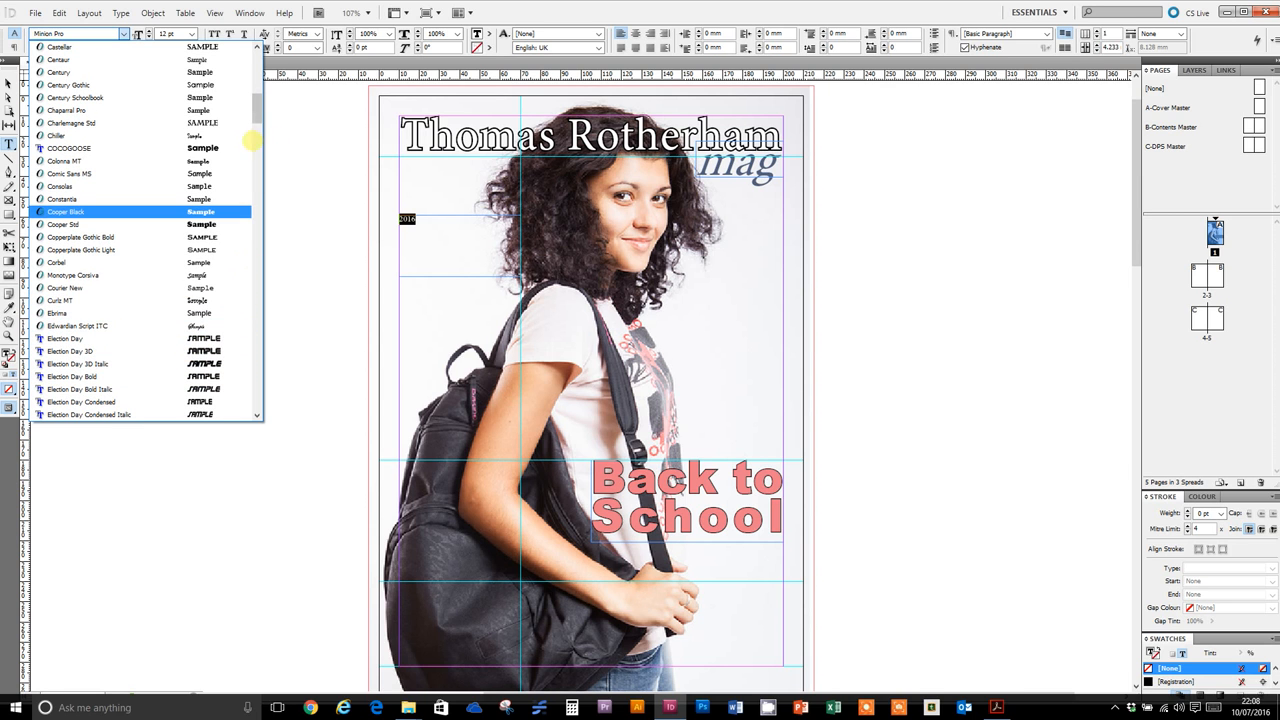
pyautogui.moveTo(257, 118); pyautogui.dragTo(268, 246)
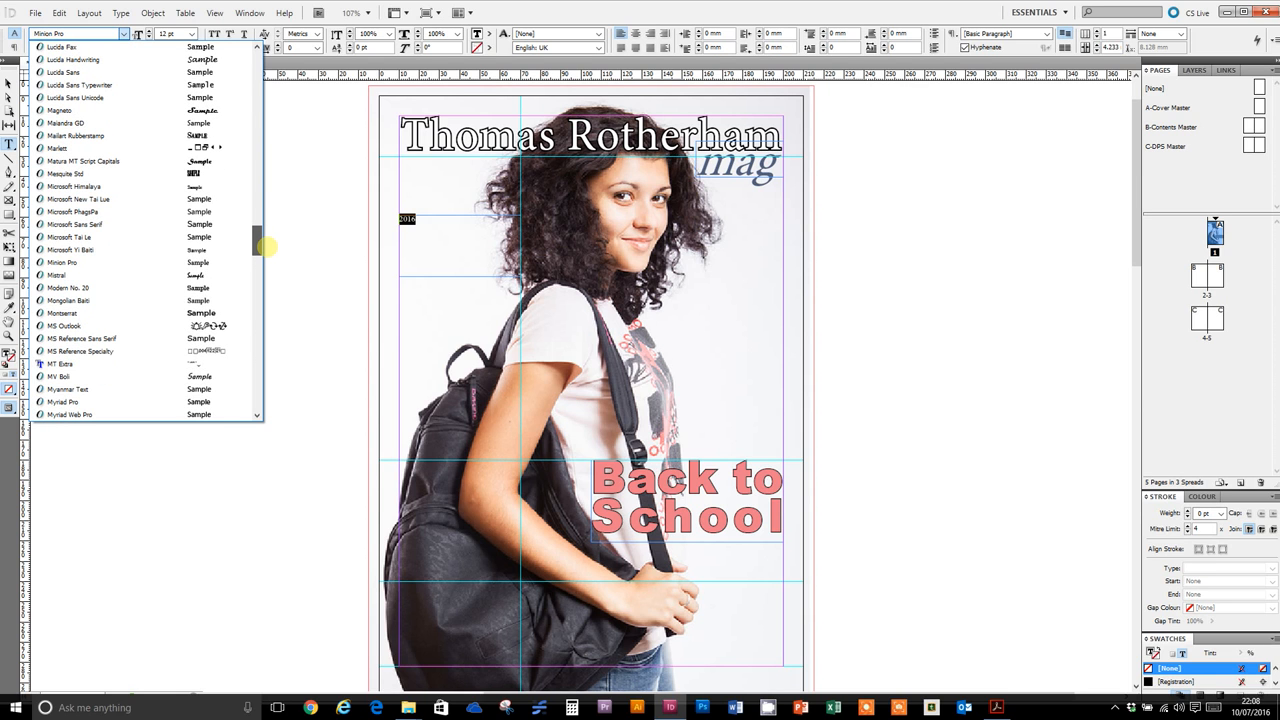
pyautogui.click(201, 311)
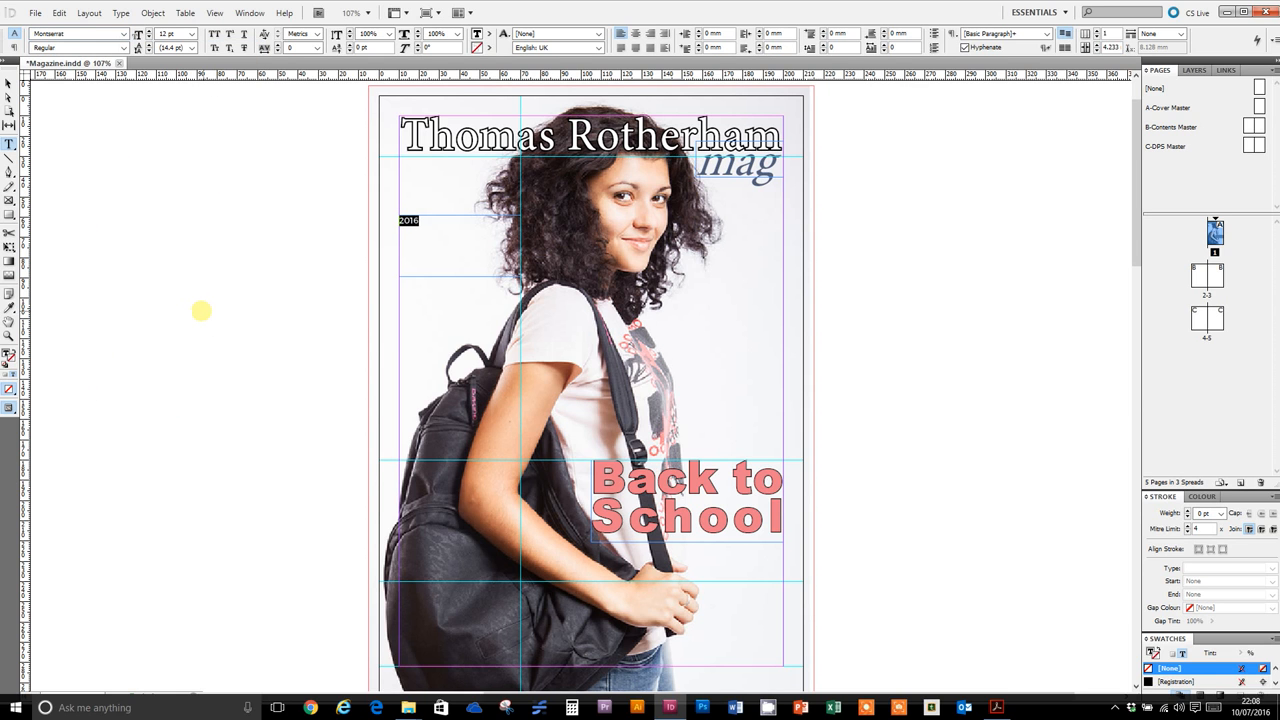
# Enlarge the "2016" text to 74 pt so it spans from the left margin to the vertical guide, and deselect it
pyautogui.hotkey('ctrl', 'shift', '.')
pyautogui.hotkey('ctrl', 'shift', '.')
pyautogui.hotkey('ctrl', 'shift', '.')
pyautogui.hotkey('ctrl', 'shift', '.')
pyautogui.hotkey('ctrl', 'shift', '.')
pyautogui.hotkey('ctrl', 'shift', '.')
pyautogui.hotkey('ctrl', 'shift', '.')
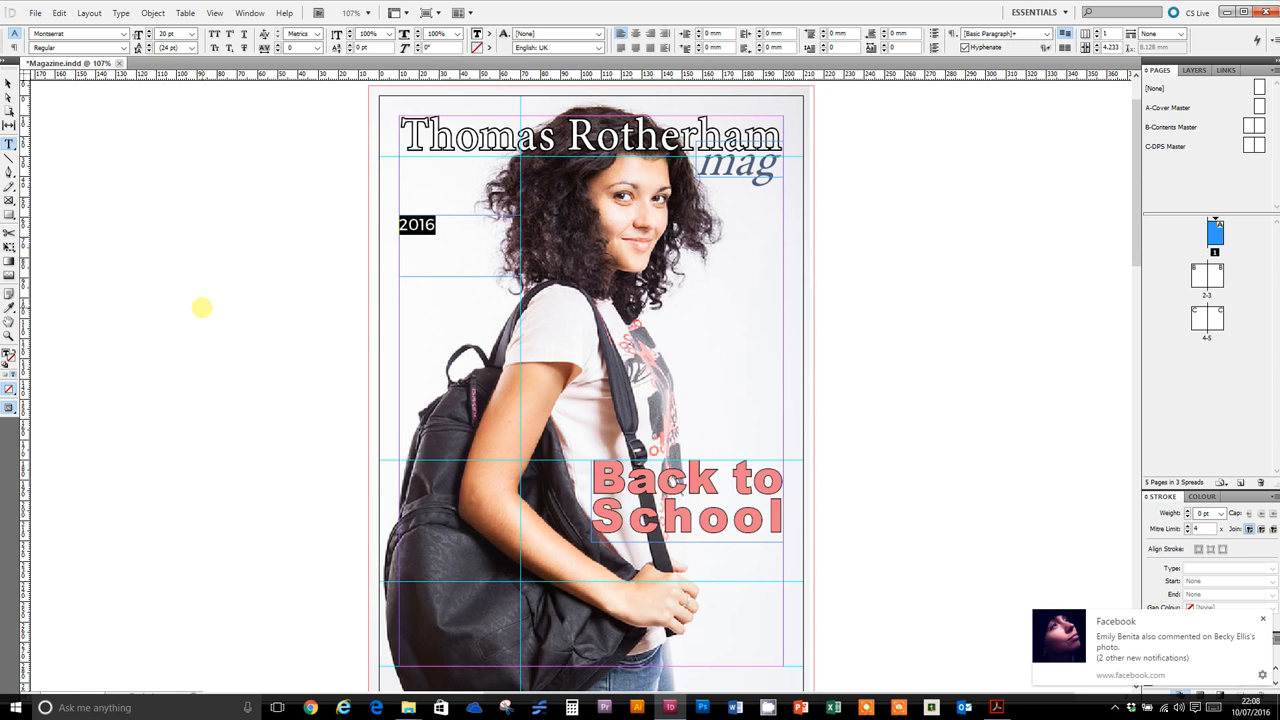
pyautogui.hotkey('ctrl', 'shift', '.')
pyautogui.hotkey('ctrl', 'shift', '.')
pyautogui.hotkey('ctrl', 'shift', '.')
pyautogui.hotkey('ctrl', 'shift', '.')
pyautogui.hotkey('ctrl', 'shift', '.')
pyautogui.hotkey('ctrl', 'shift', '.')
pyautogui.hotkey('ctrl', 'shift', '.')
pyautogui.hotkey('ctrl', 'shift', '.')
pyautogui.hotkey('ctrl', 'shift', '.')
pyautogui.hotkey('ctrl', 'shift', '.')
pyautogui.hotkey('ctrl', 'shift', '.')
pyautogui.hotkey('ctrl', 'shift', '.')
pyautogui.hotkey('ctrl', 'shift', '.')
pyautogui.hotkey('ctrl', 'shift', '.')
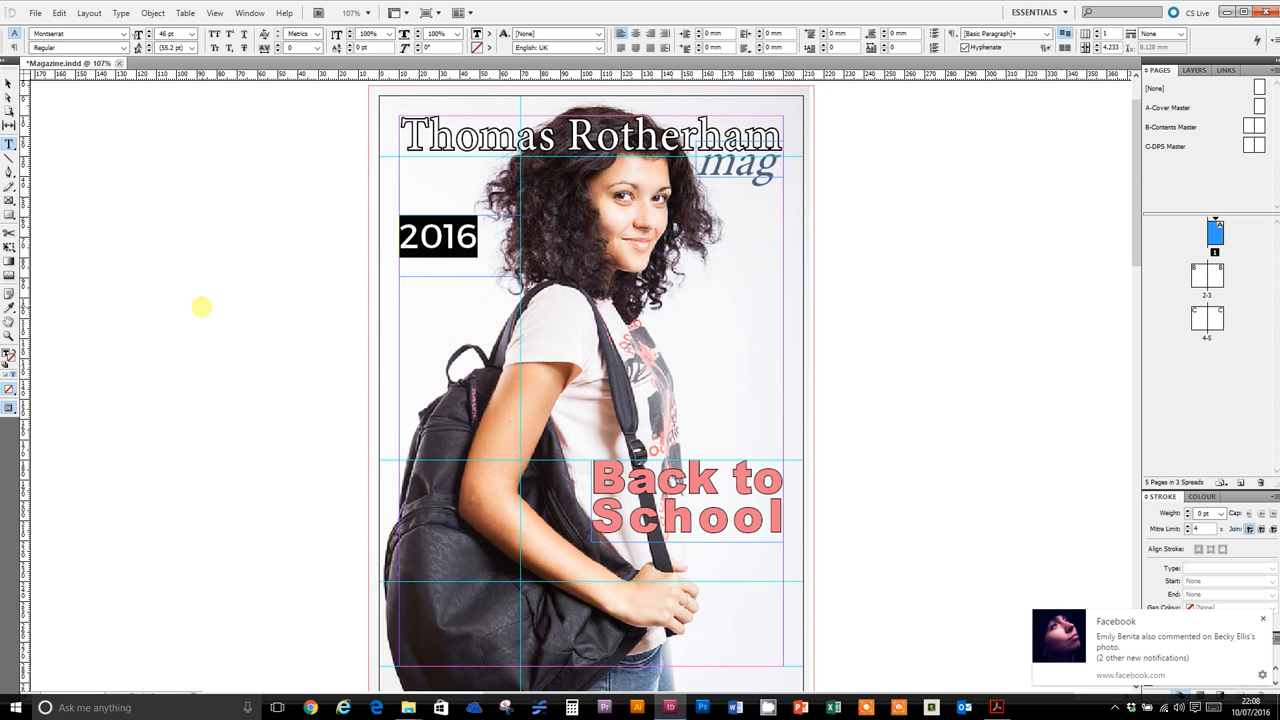
pyautogui.hotkey('ctrl', 'shift', '.')
pyautogui.hotkey('ctrl', 'shift', '.')
pyautogui.hotkey('ctrl', 'shift', '.')
pyautogui.hotkey('ctrl', 'shift', '.')
pyautogui.hotkey('ctrl', 'shift', '.')
pyautogui.hotkey('ctrl', 'shift', '.')
pyautogui.hotkey('ctrl', 'shift', '.')
pyautogui.hotkey('ctrl', 'shift', '.')
pyautogui.hotkey('ctrl', 'shift', '.')
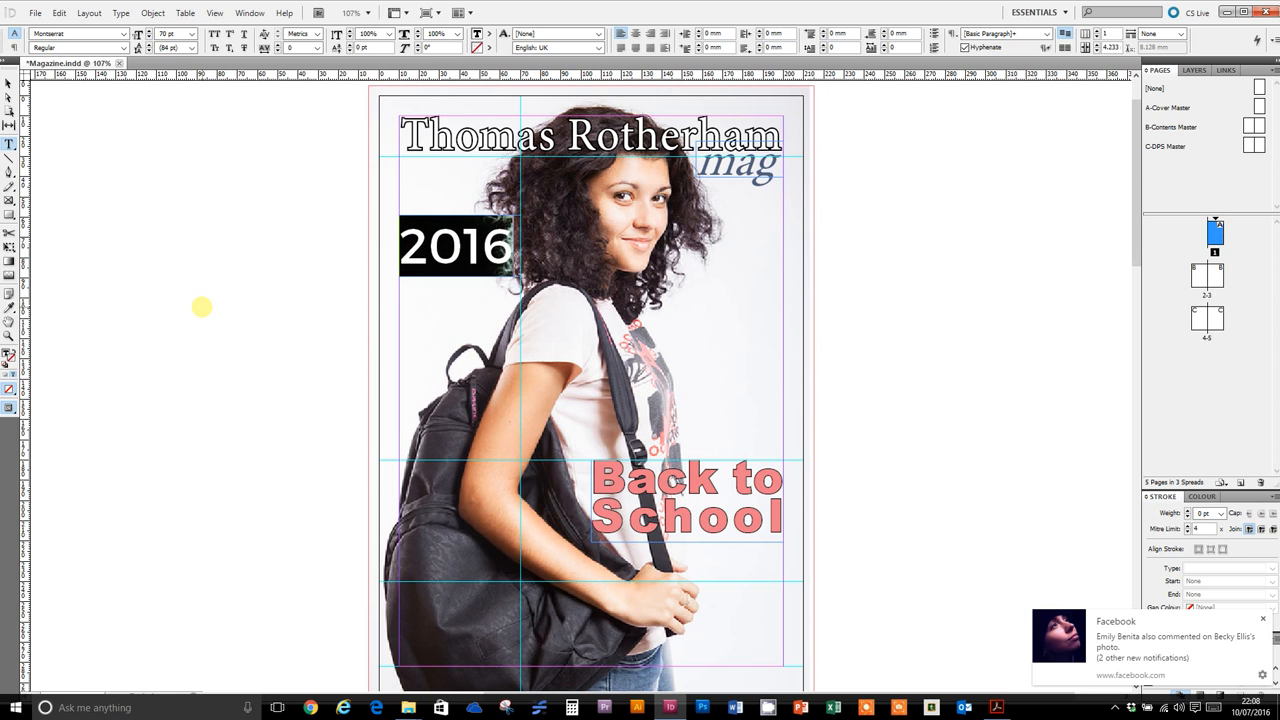
pyautogui.hotkey('ctrl', 'shift', '.')
pyautogui.hotkey('ctrl', 'shift', '.')
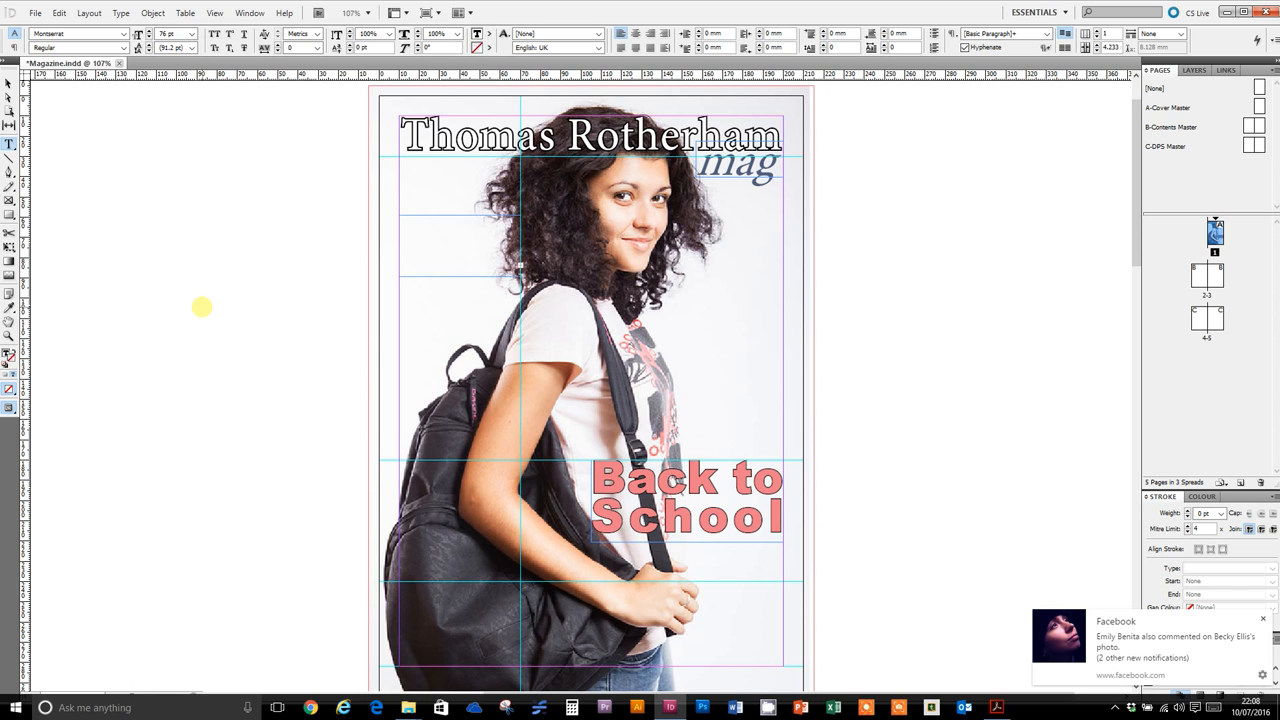
pyautogui.hotkey('ctrl', 'shift', ',')
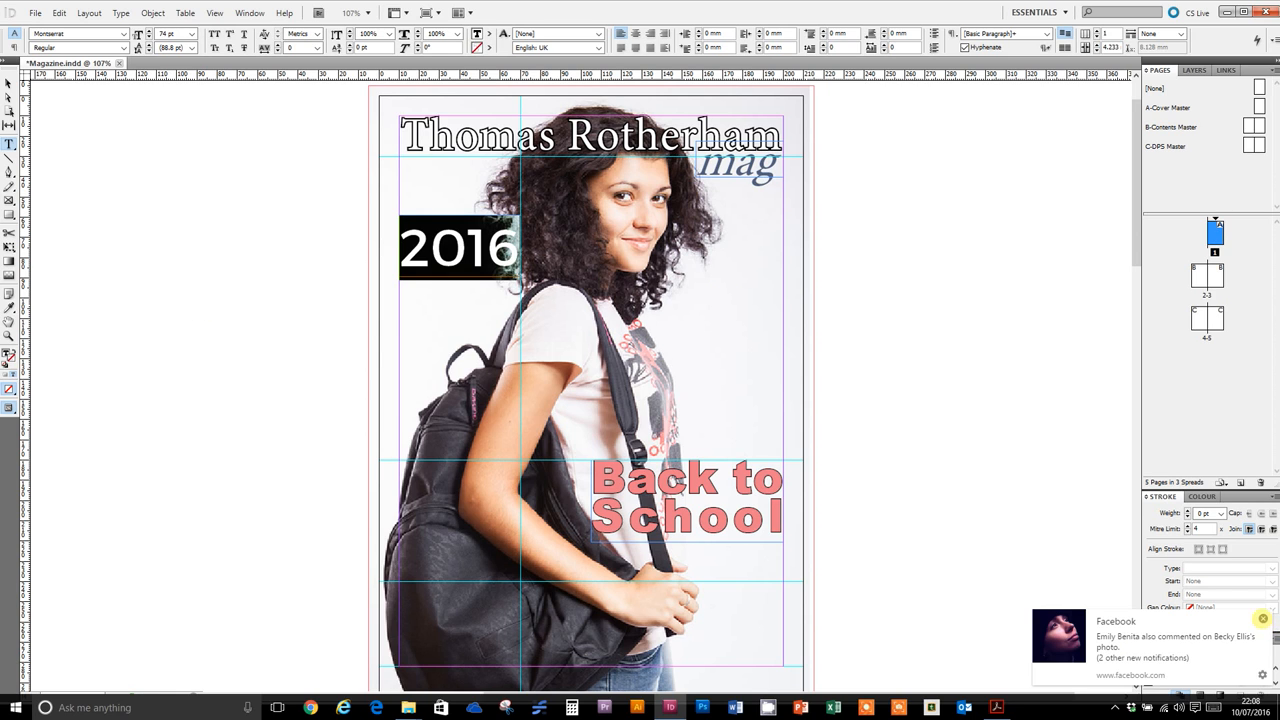
pyautogui.click(1263, 619)
pyautogui.click(225, 243)
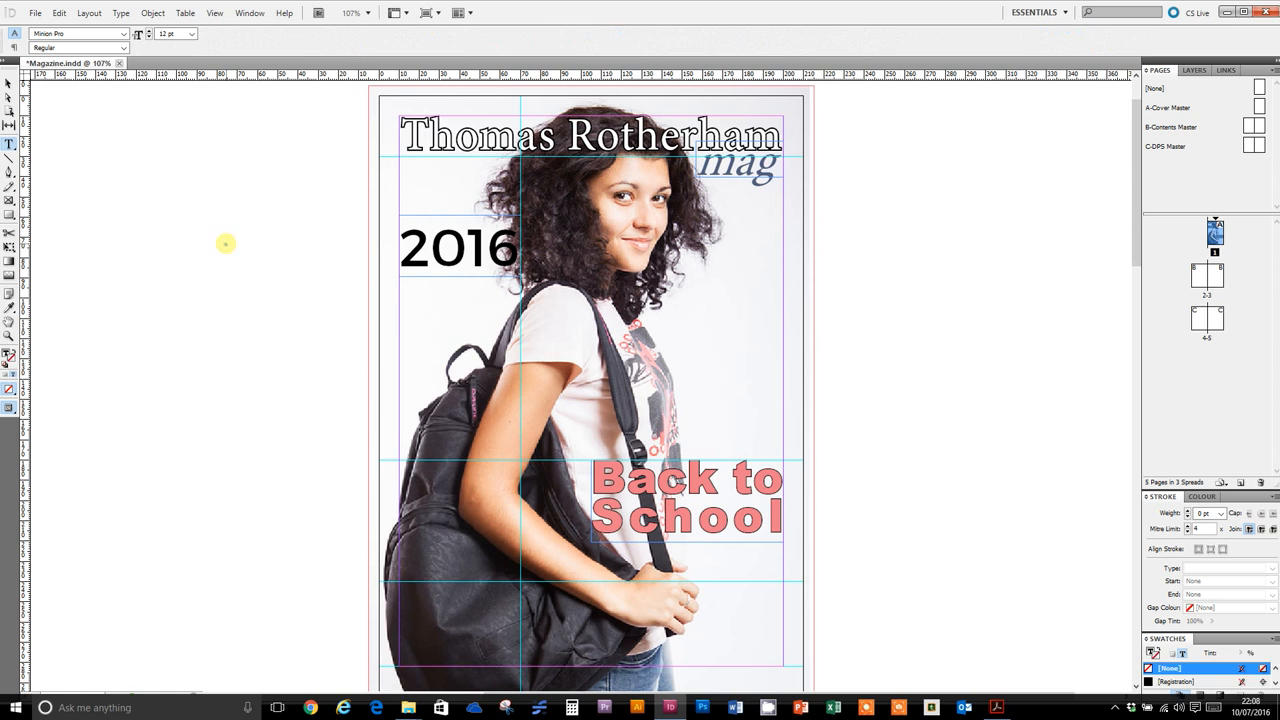
# Colour the "2016" text with the dark blue swatch C=100 M=90 Y=10 K=0
pyautogui.moveTo(402, 249); pyautogui.dragTo(522, 247)
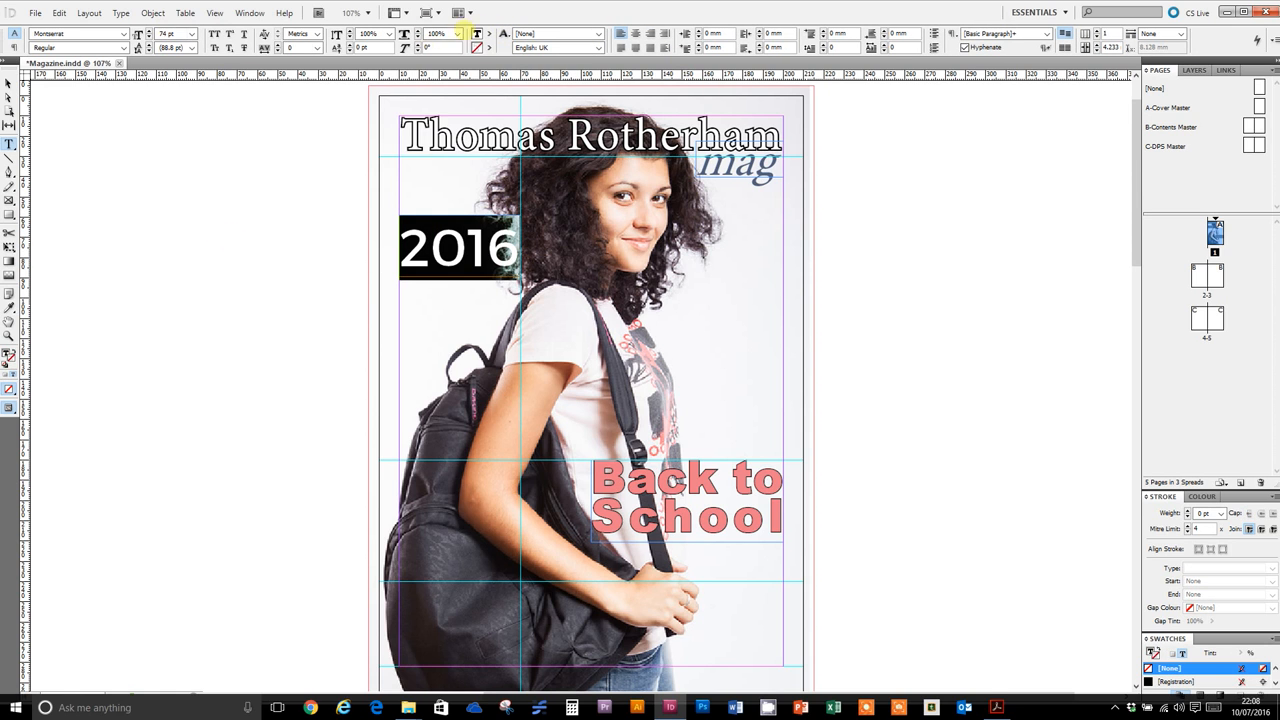
pyautogui.click(488, 33)
pyautogui.click(500, 181)
pyautogui.click(226, 211)
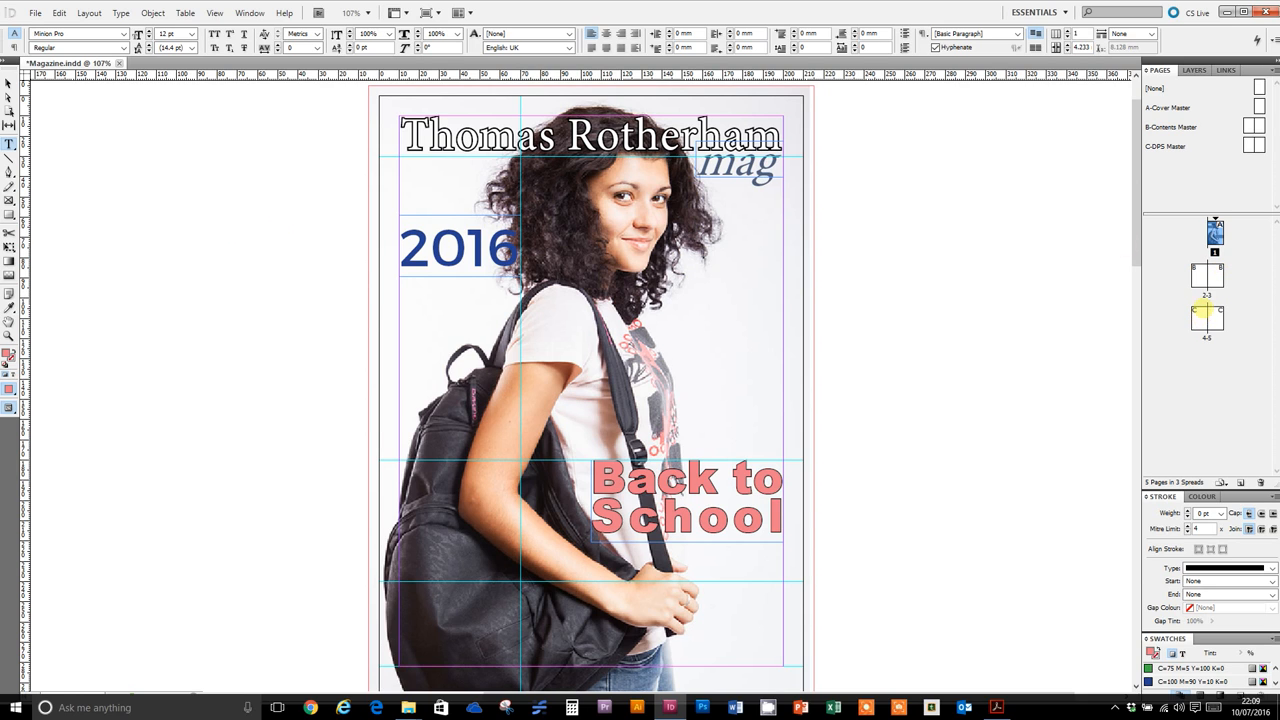
# On spread 4-5, draw a 214.5 × 159 mm rectangular picture frame across the upper right page, from the spine out to the bleed
pyautogui.doubleClick(1206, 316)
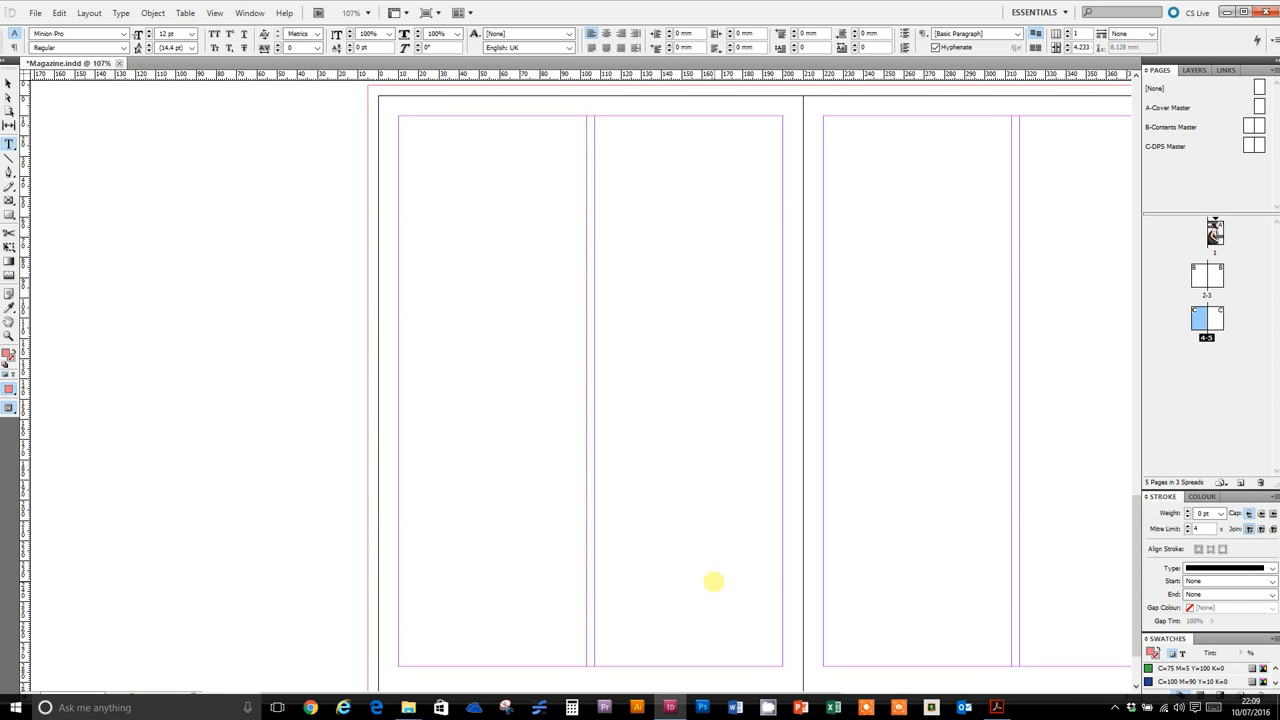
pyautogui.hotkey('ctrl', 'alt', '0')
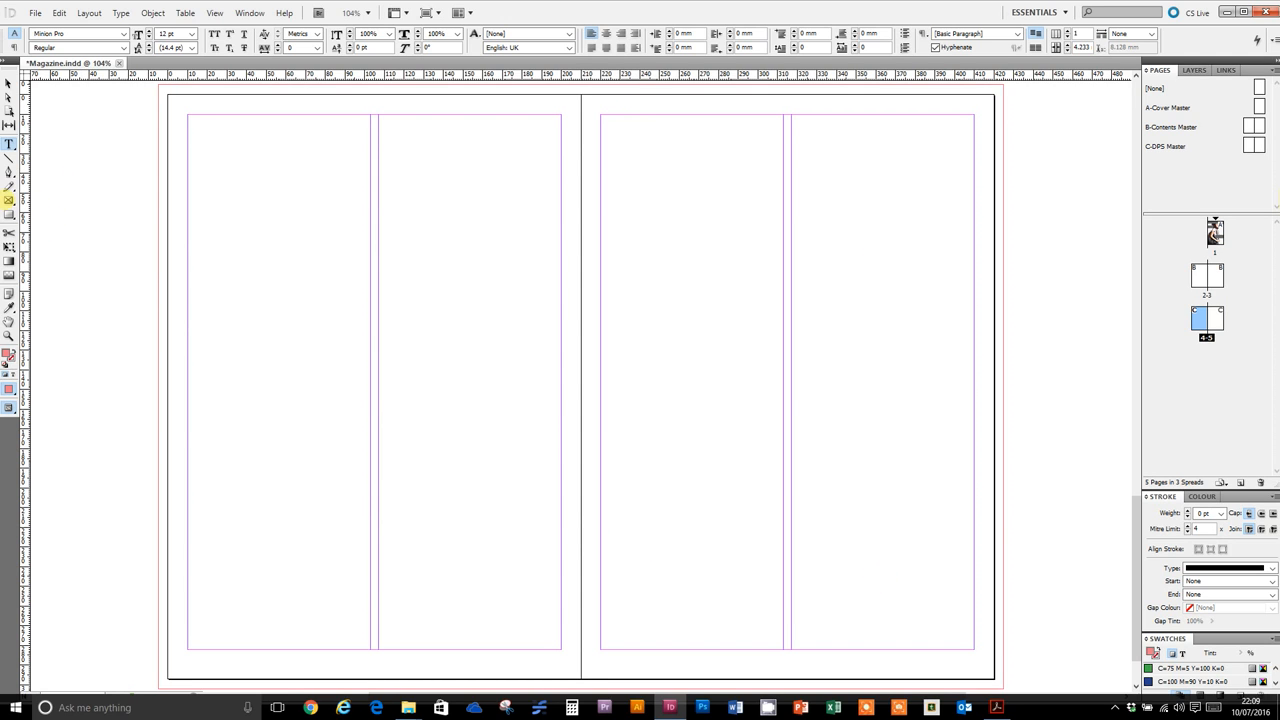
pyautogui.click(9, 199)
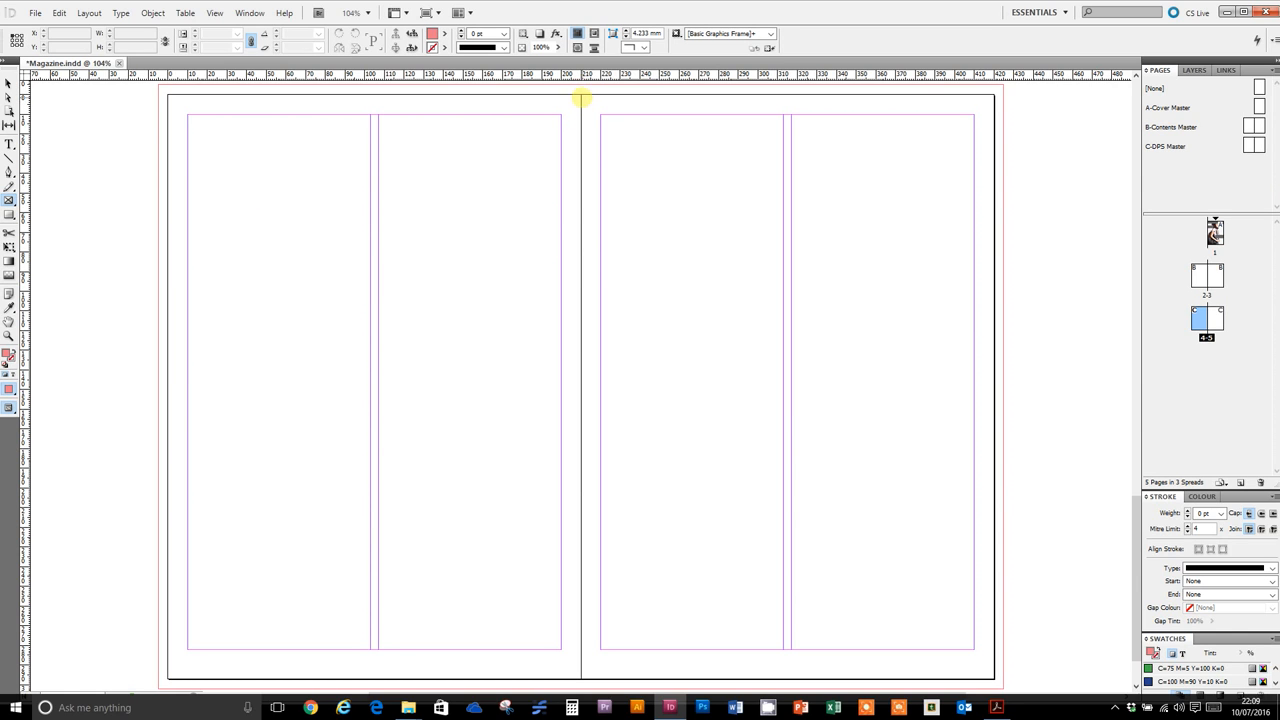
pyautogui.moveTo(582, 96); pyautogui.dragTo(1002, 397)
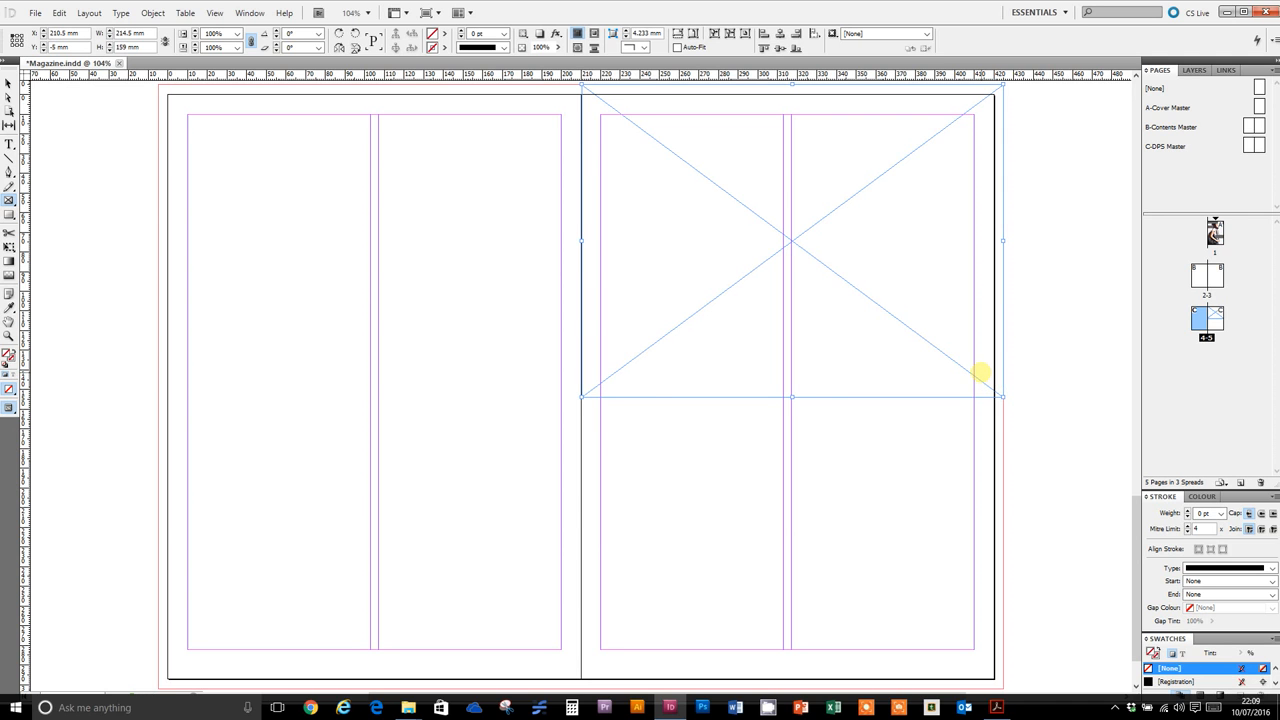
# Place the image Student.jpg in the new picture frame
pyautogui.hotkey('ctrl', 'd')
pyautogui.moveTo(813, 253); pyautogui.dragTo(811, 310)
pyautogui.click(558, 352)
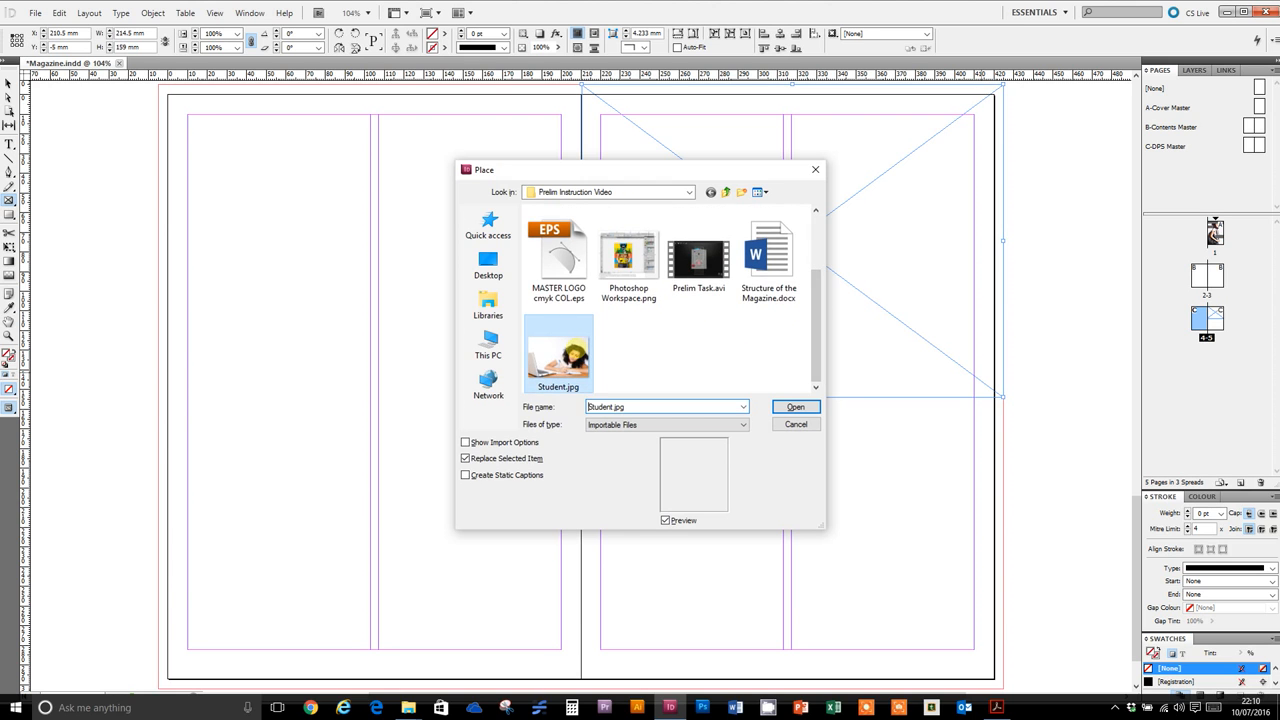
pyautogui.doubleClick(570, 352)
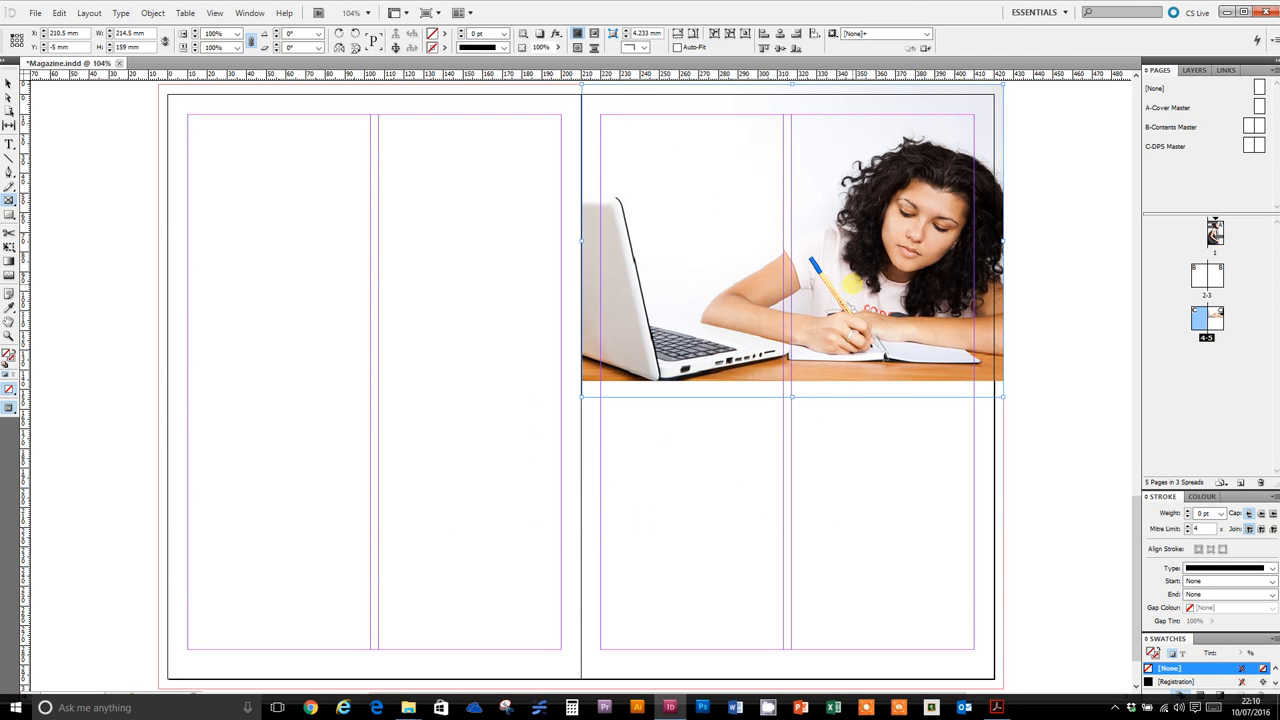
# Preview spread 4-5 in Presentation mode and return to the layout
pyautogui.click(430, 12)
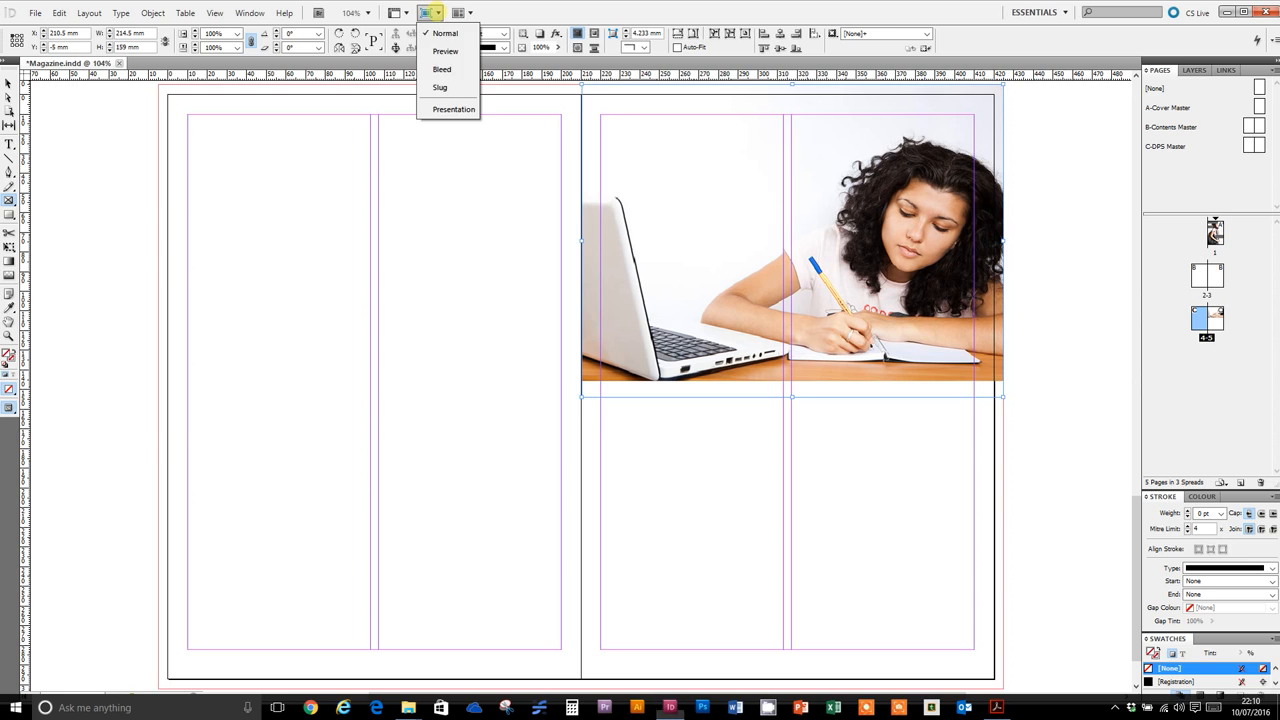
pyautogui.click(453, 109)
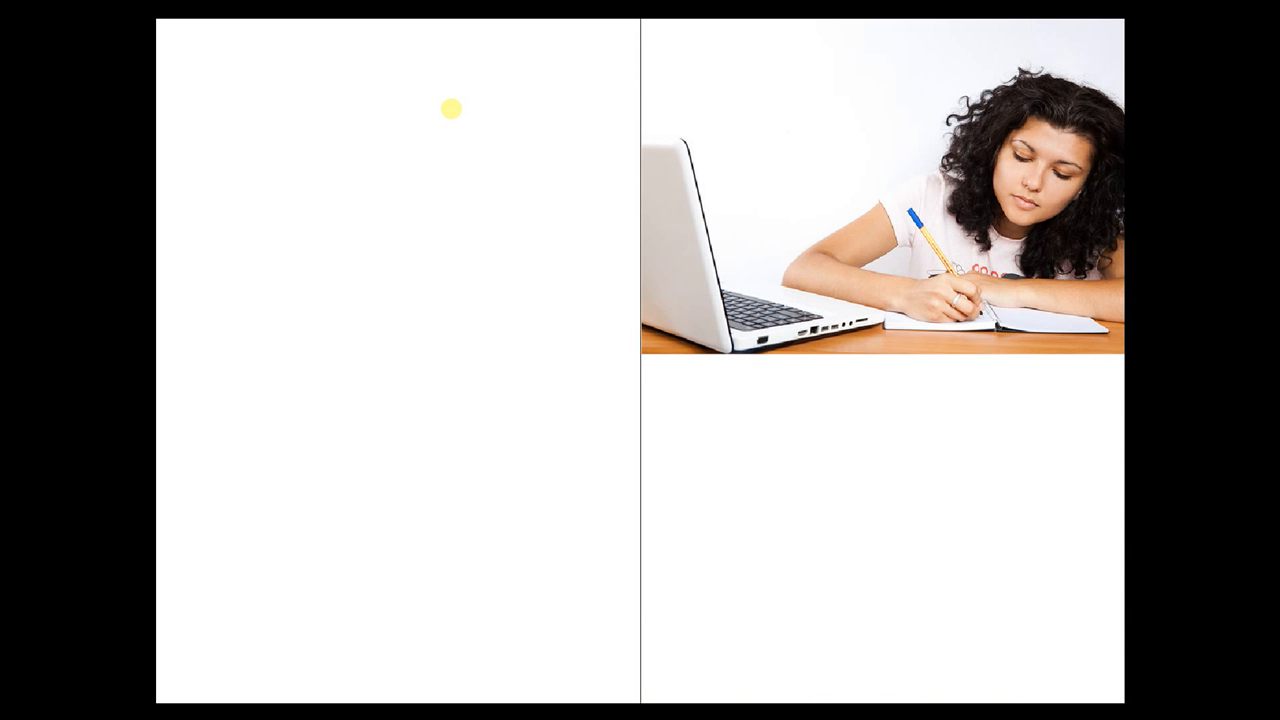
pyautogui.press('Escape')
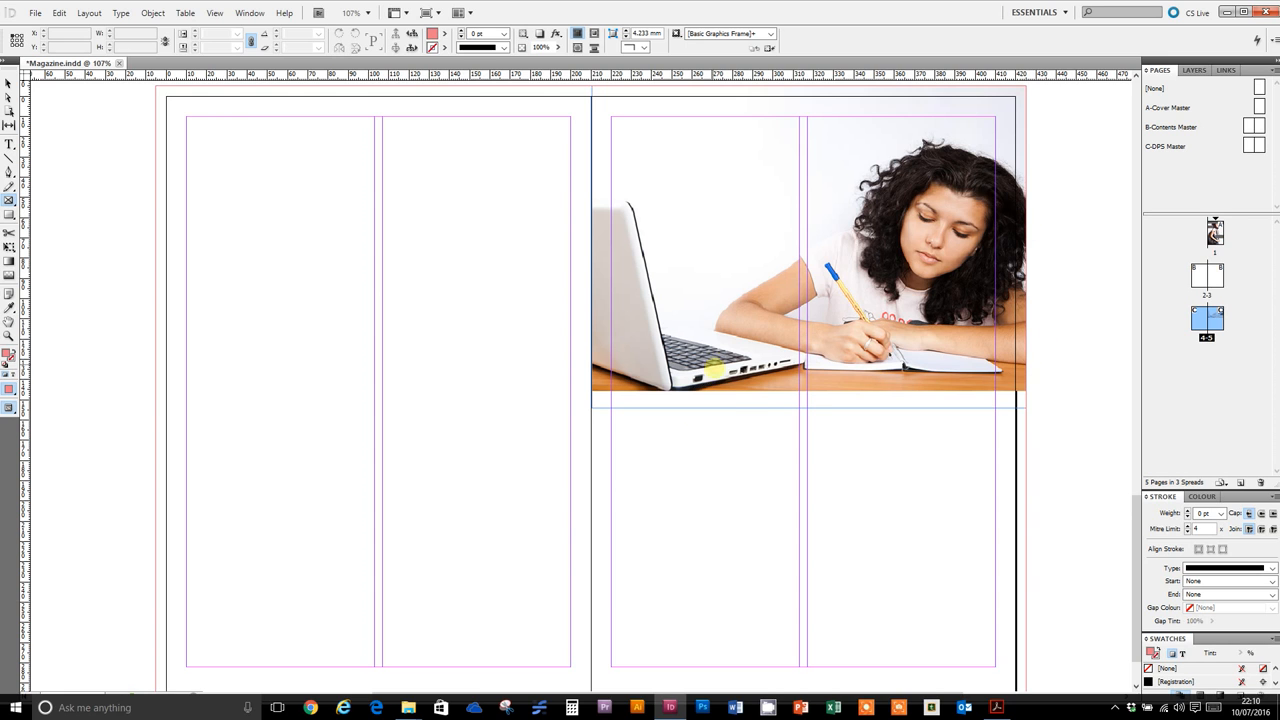
# Fit the picture frame to its content so the empty strip below the photo is removed
pyautogui.click(8, 83)
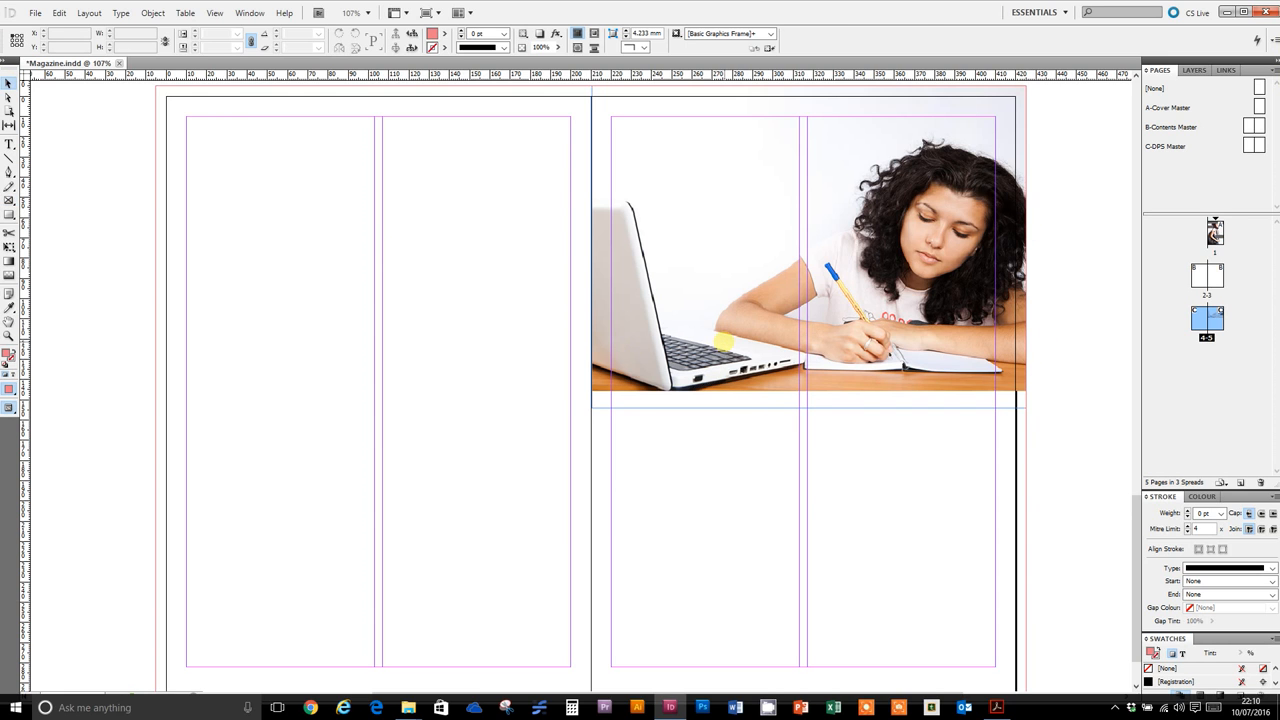
pyautogui.rightClick(725, 331)
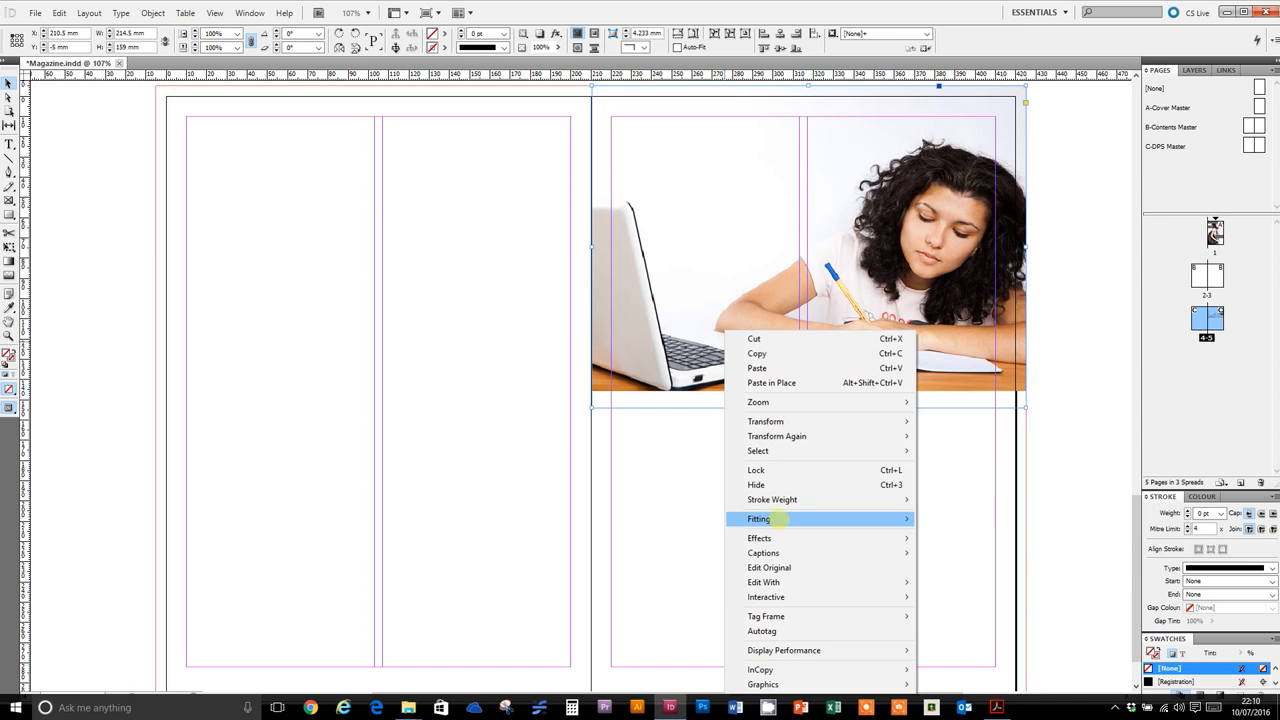
pyautogui.moveTo(775, 512)
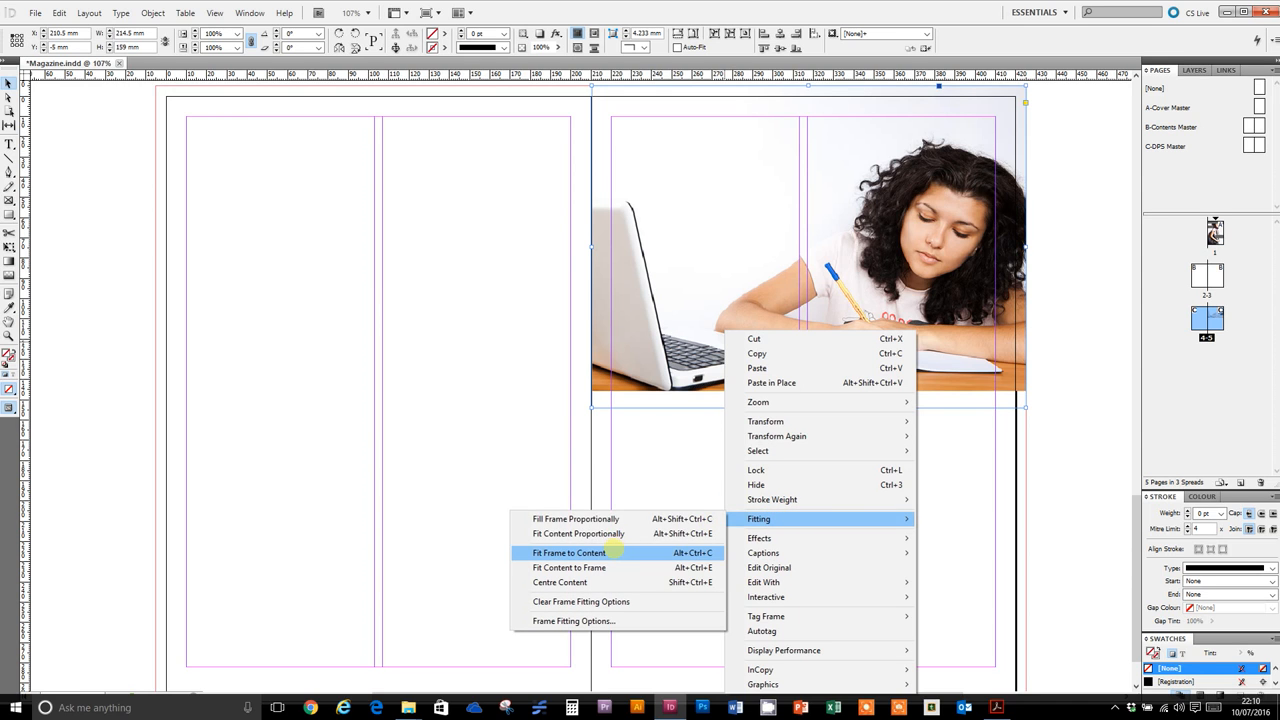
pyautogui.click(607, 551)
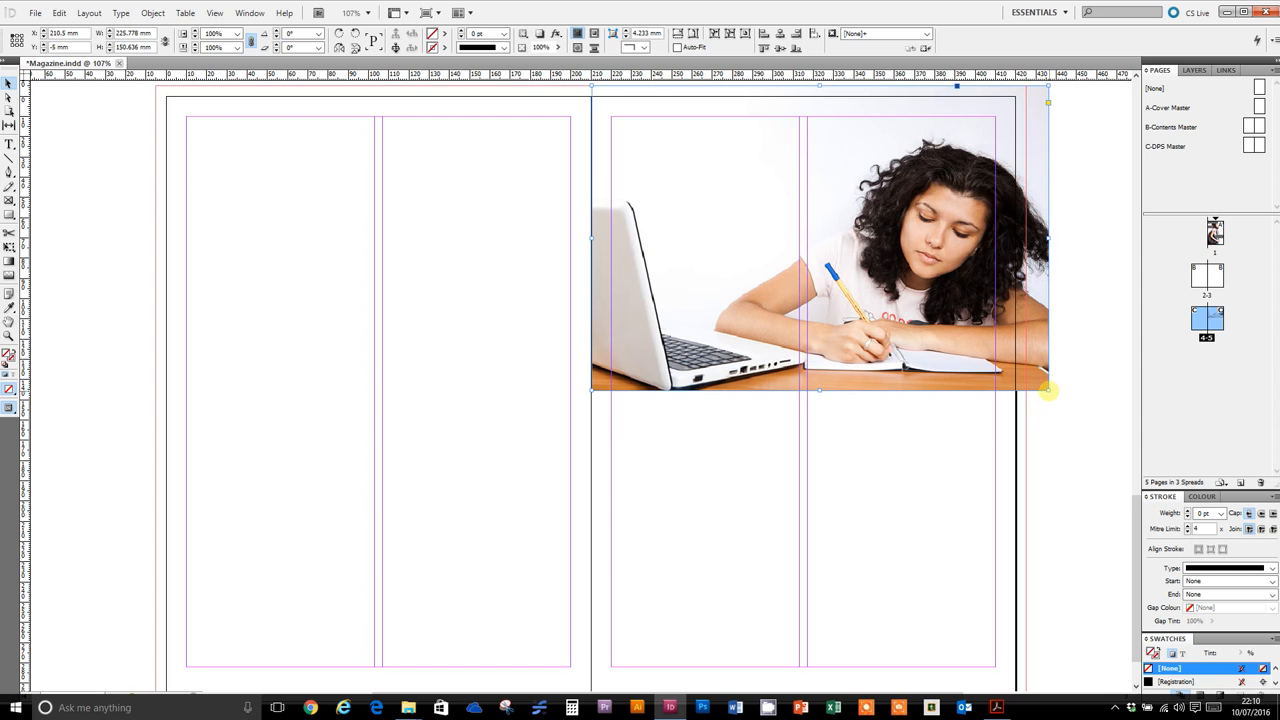
# Resize the picture frame to 214.5 × 149 mm, ending at the outer bleed, and shift the photo left and down inside it
pyautogui.moveTo(1047, 391); pyautogui.dragTo(1025, 388)
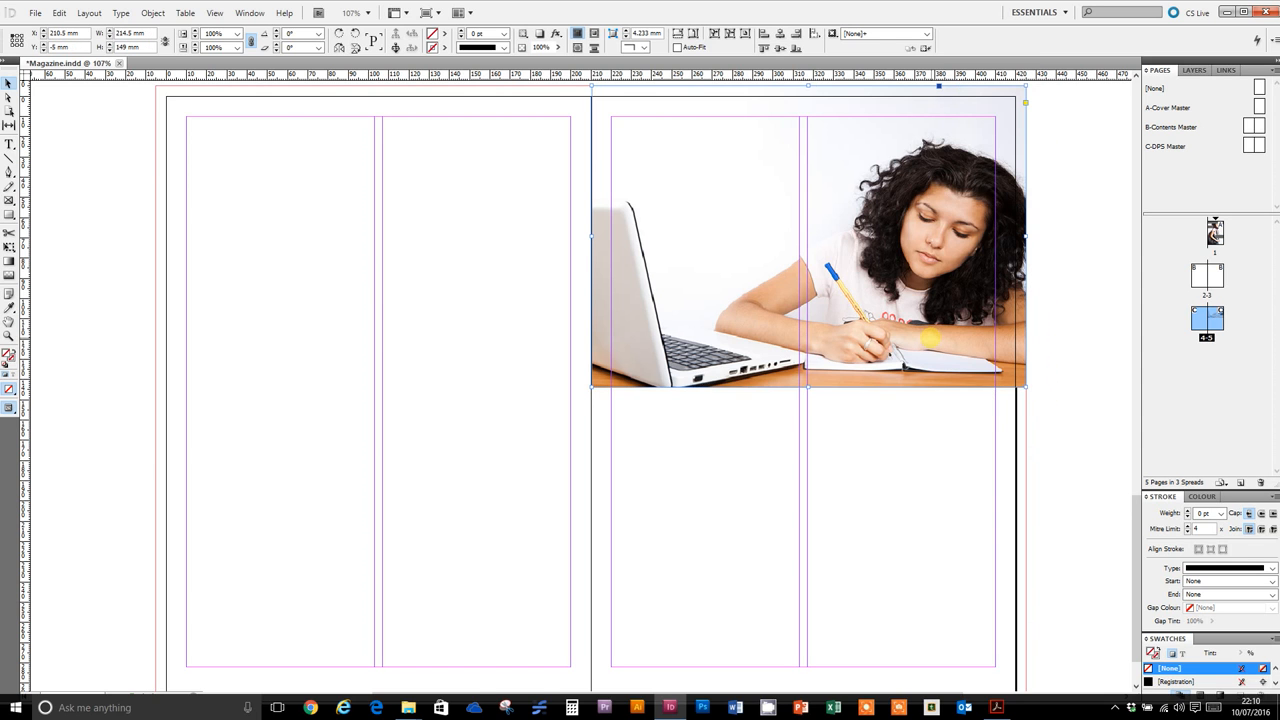
pyautogui.moveTo(930, 338); pyautogui.dragTo(919, 341)
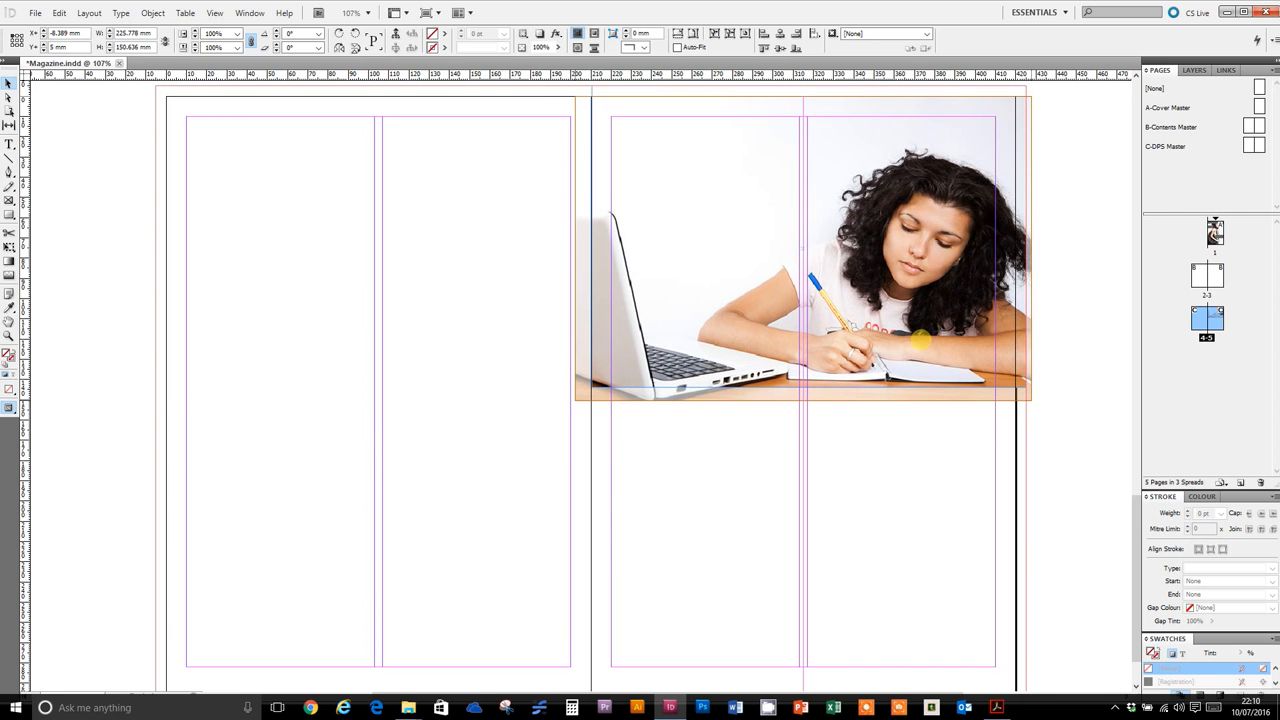
pyautogui.click(1116, 379)
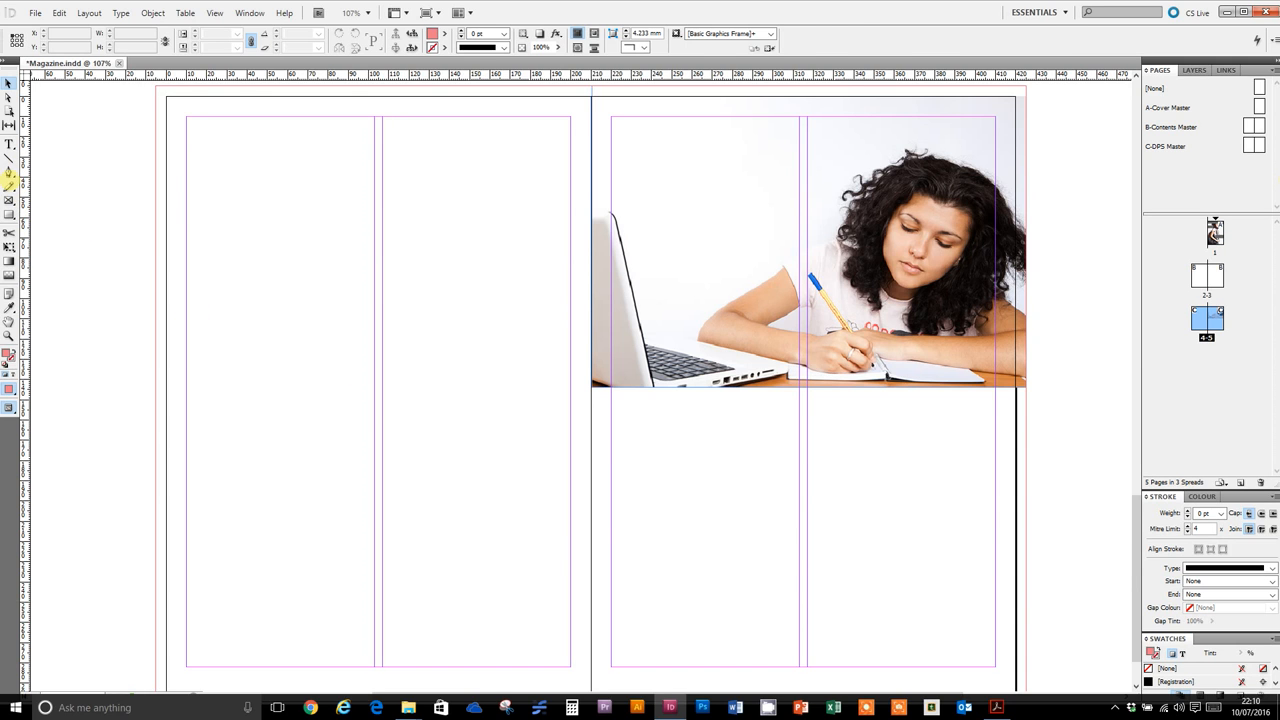
# Add a horizontal guide at 150 mm on the right page, just below the photo
pyautogui.click(9, 144)
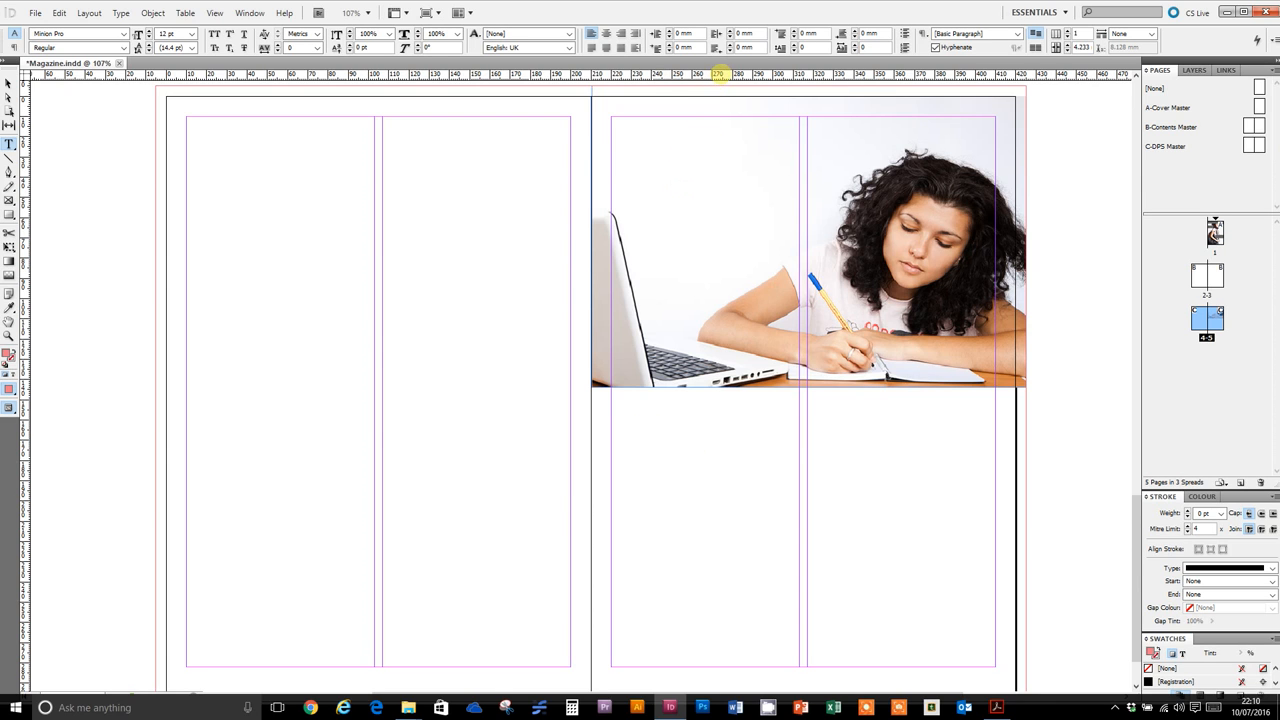
pyautogui.moveTo(720, 75); pyautogui.dragTo(738, 388)
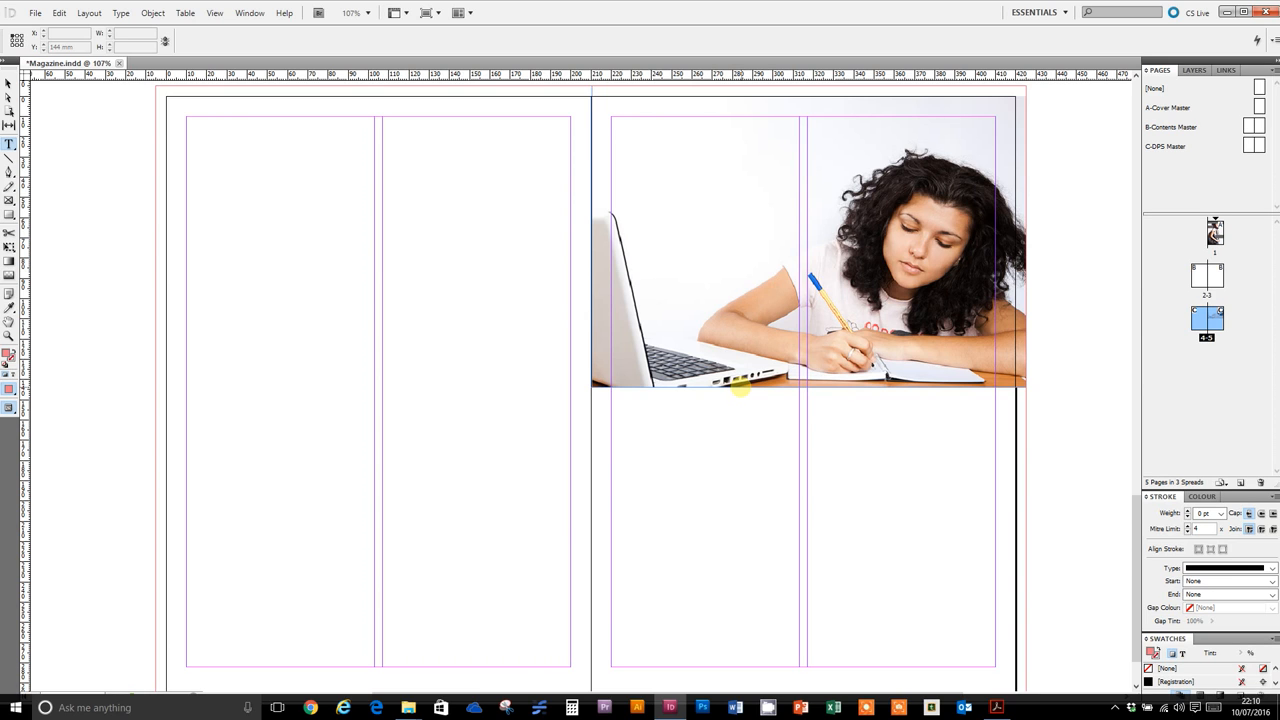
pyautogui.moveTo(740, 388); pyautogui.dragTo(740, 400)
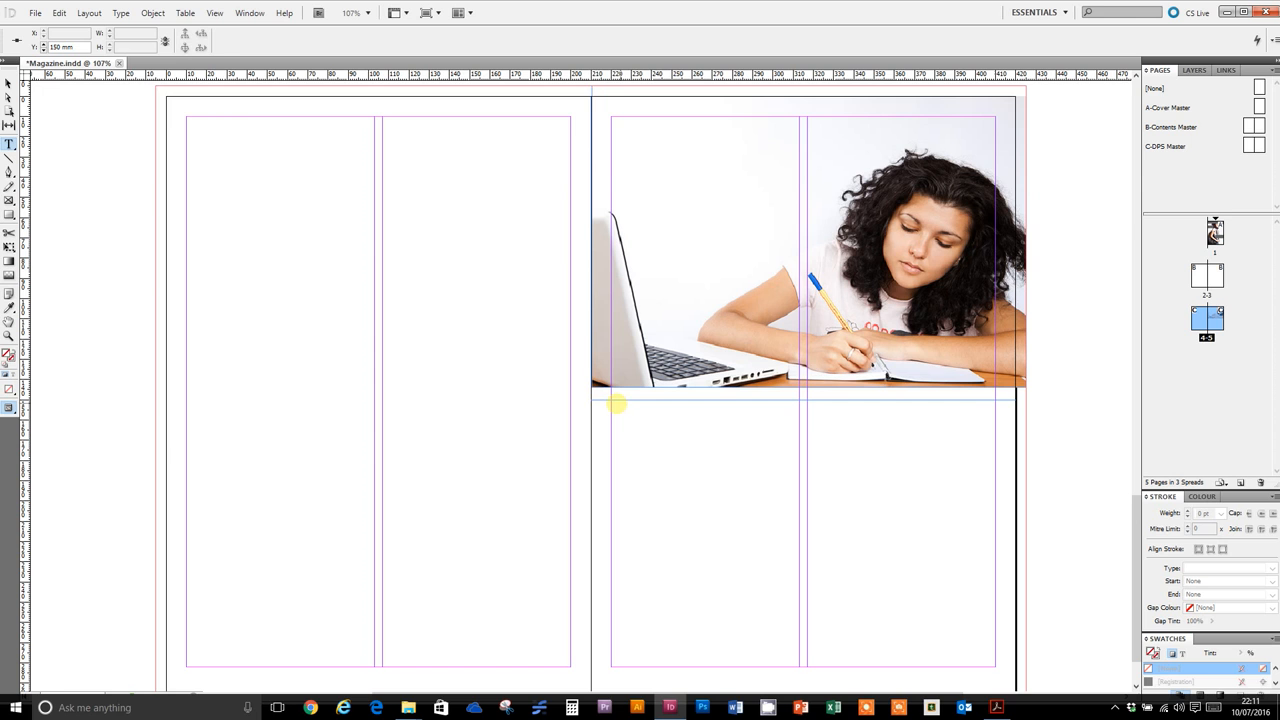
# Create a text frame in the right page's first column down to the bottom margin, with its upper edge snapped to the guide
pyautogui.moveTo(609, 402); pyautogui.dragTo(798, 667)
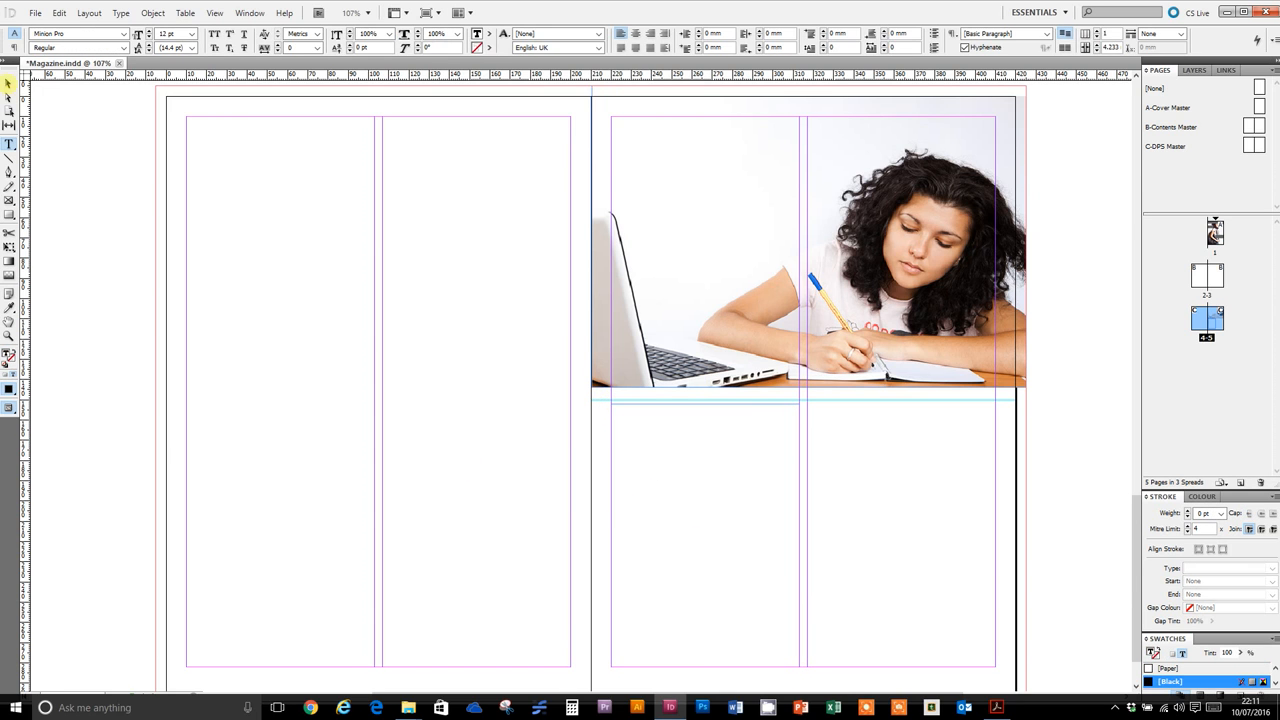
pyautogui.press('Escape')
pyautogui.moveTo(705, 404); pyautogui.dragTo(706, 400)
# Set the new frame's text to Arial 10 pt with 11 pt leading
pyautogui.doubleClick(686, 442)
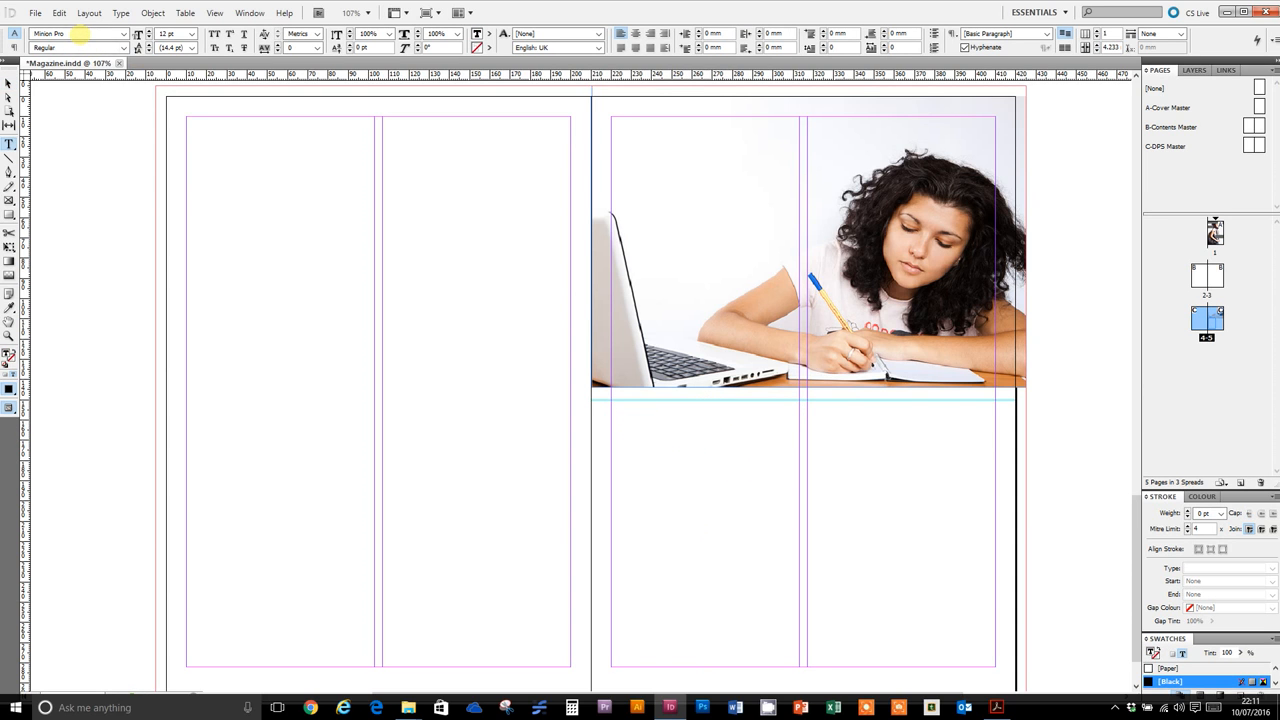
pyautogui.click(79, 34)
pyautogui.write('Arial')
pyautogui.click(148, 37)
pyautogui.click(148, 38)
pyautogui.click(148, 50)
# Try out the text settings with a line of random dummy text and clear it from the frame
pyautogui.write('dhf af hudfh ashf ahgu hasfh uasdf')
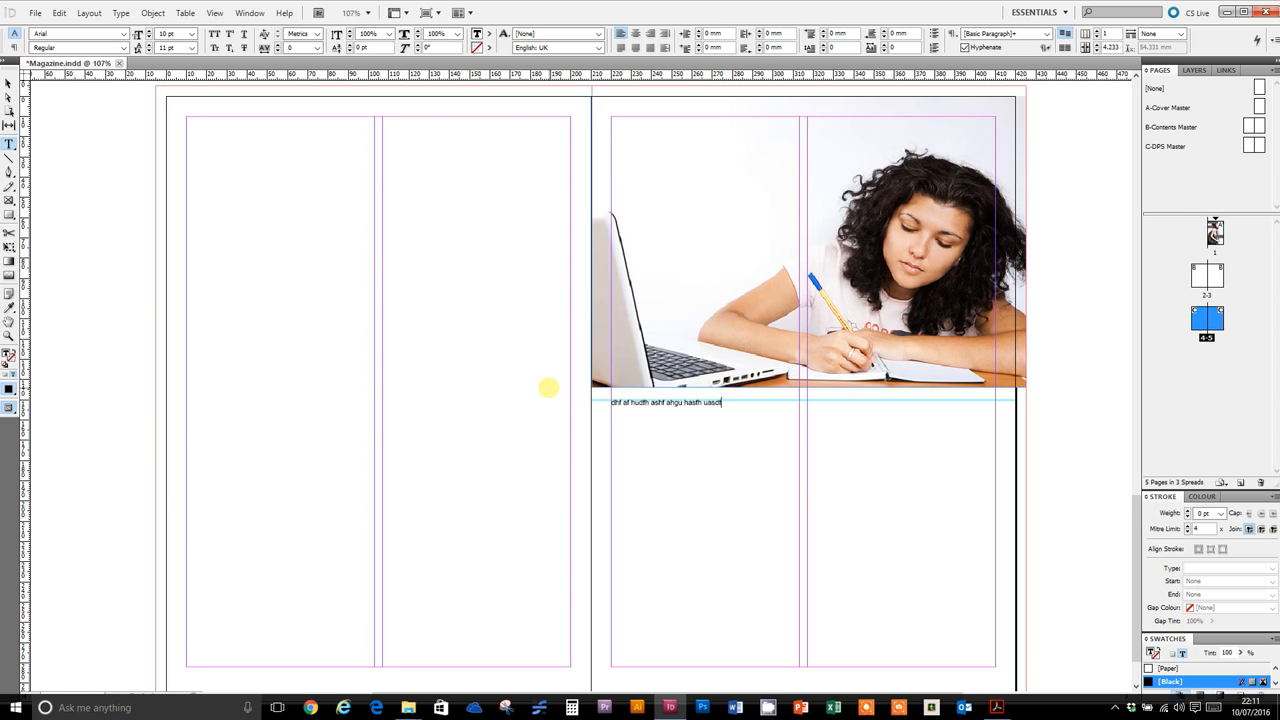
pyautogui.hotkey('ctrl', 'a')
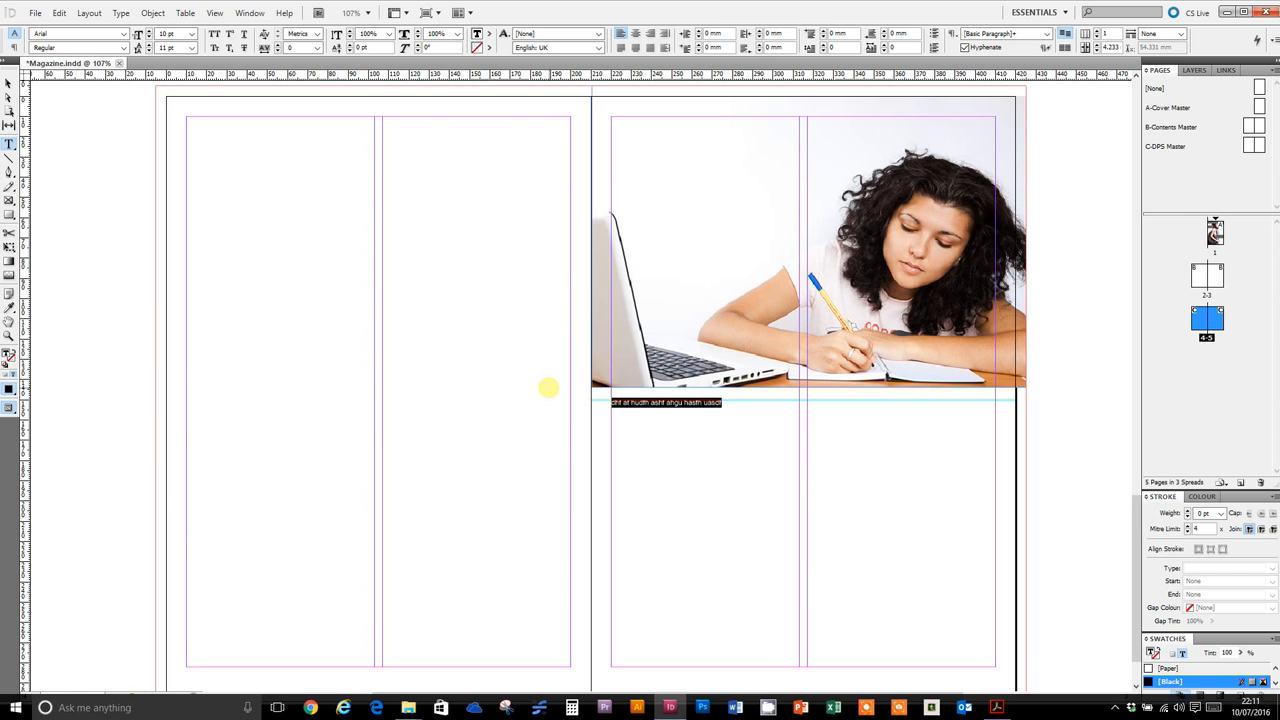
pyautogui.press('BackSpace')
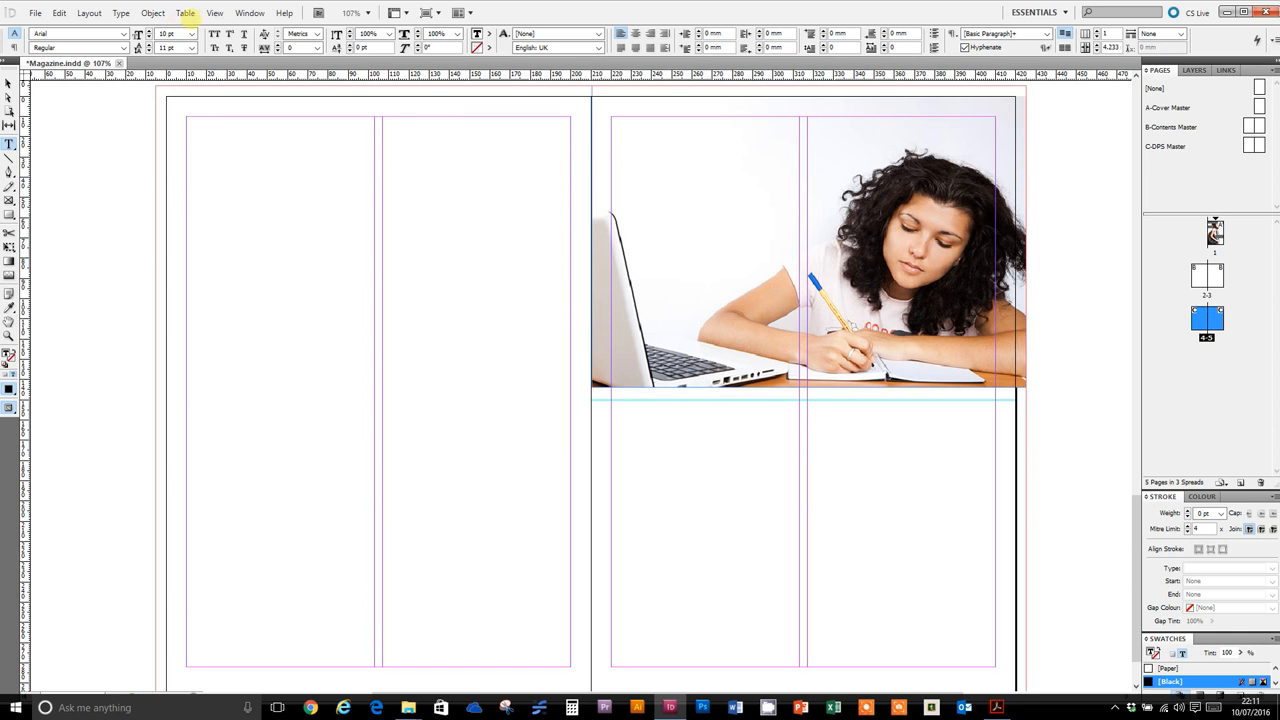
# Try filling the column frame with placeholder text and undo the fill
pyautogui.click(121, 13)
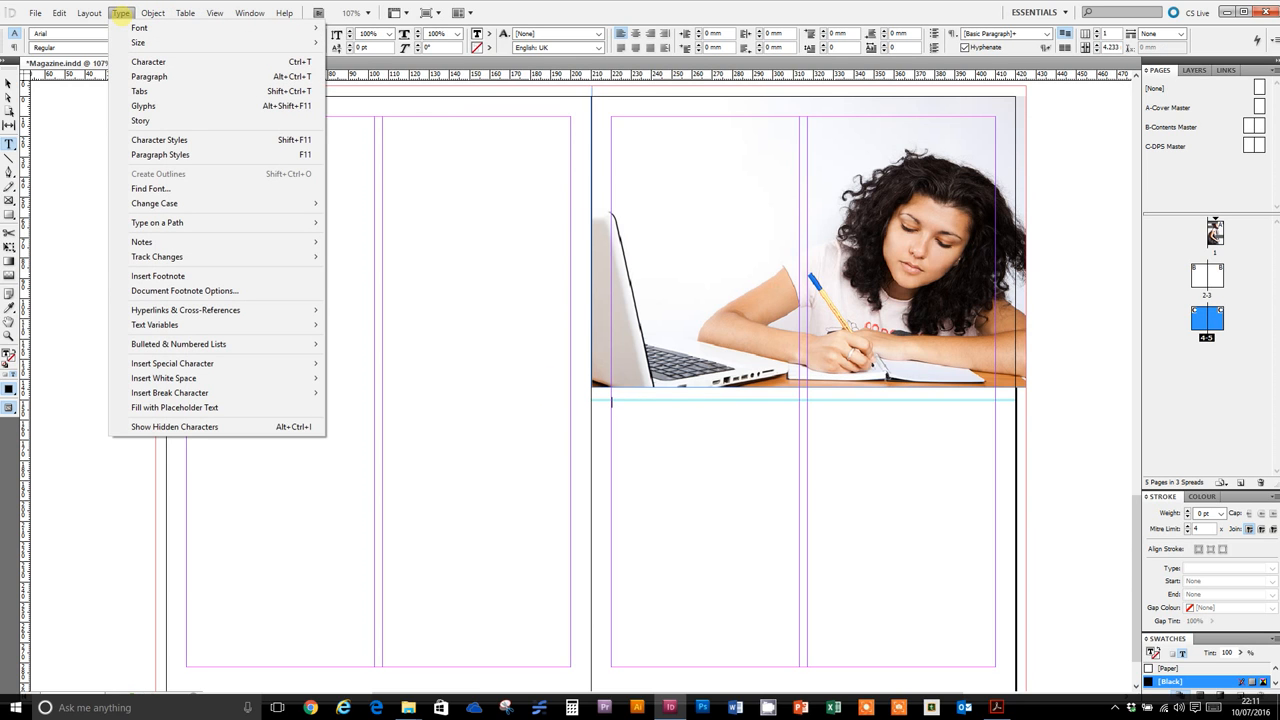
pyautogui.click(213, 407)
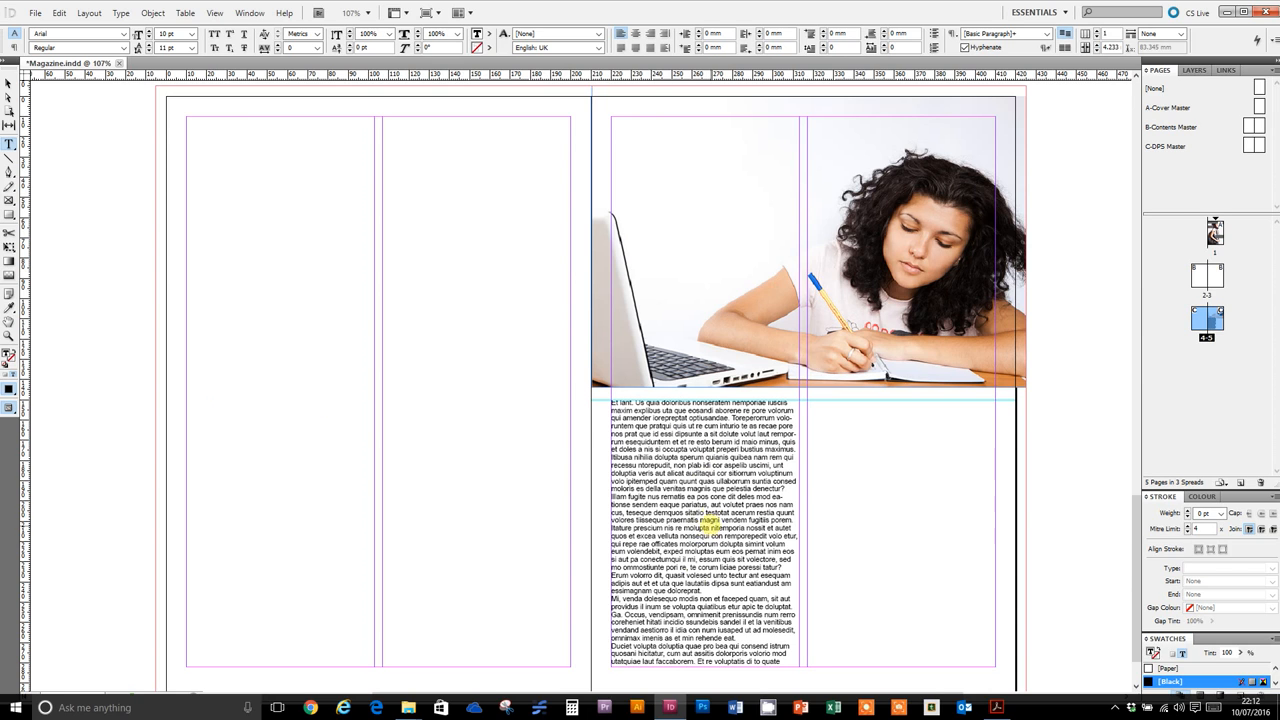
pyautogui.hotkey('ctrl', 'z')
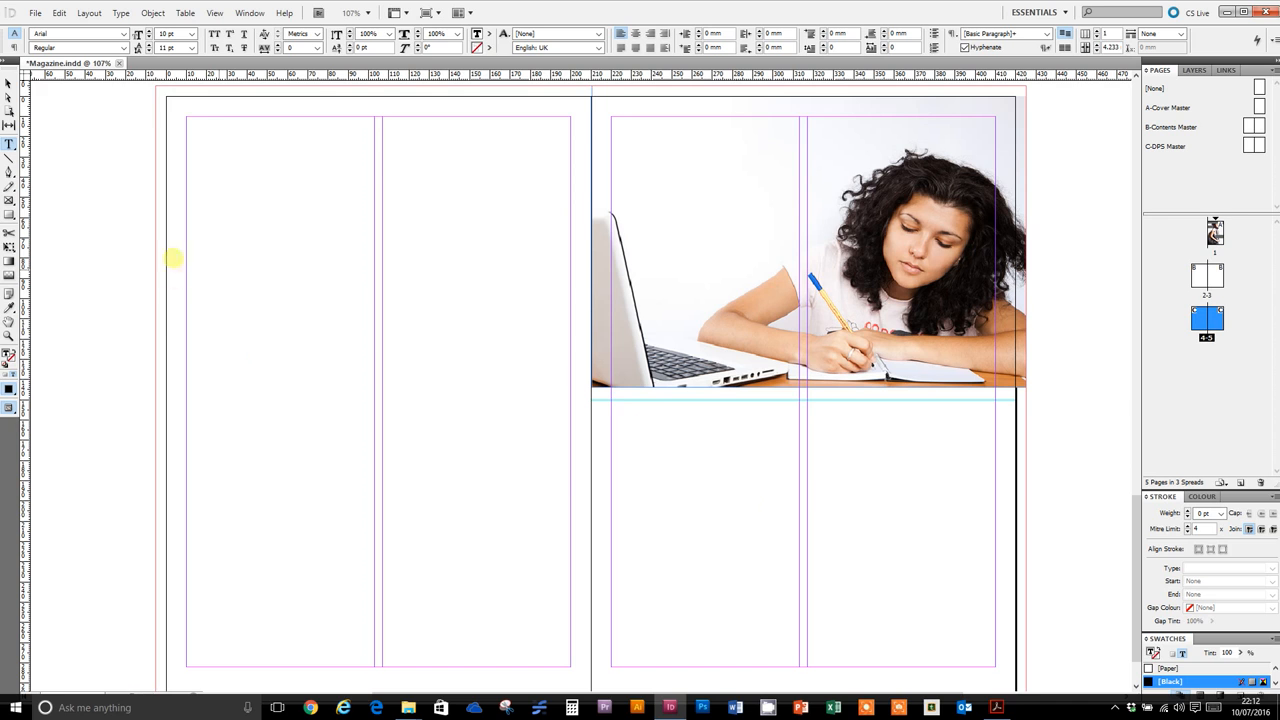
# Try duplicating the first column's text frame into the second column, and thread it into a new frame there instead
pyautogui.press('Escape')
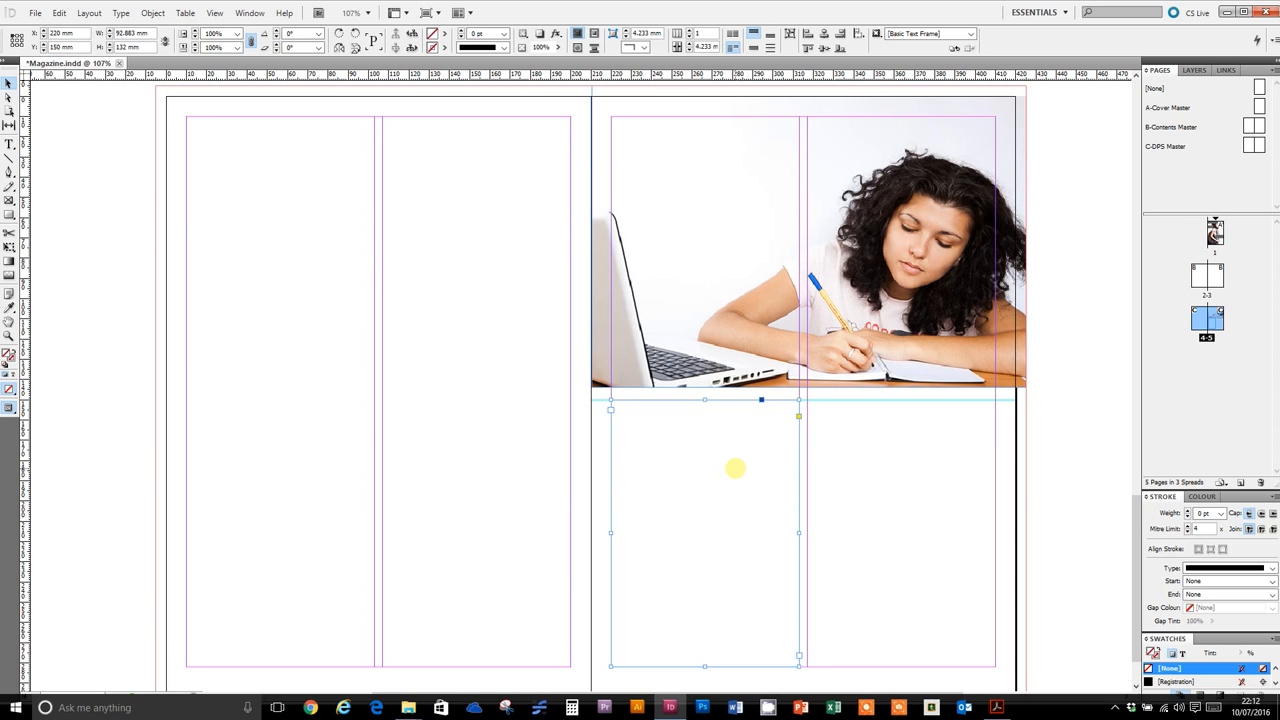
pyautogui.moveTo(736, 463); pyautogui.dragTo(932, 463)
pyautogui.hotkey('ctrl', 'z')
pyautogui.click(880, 452)
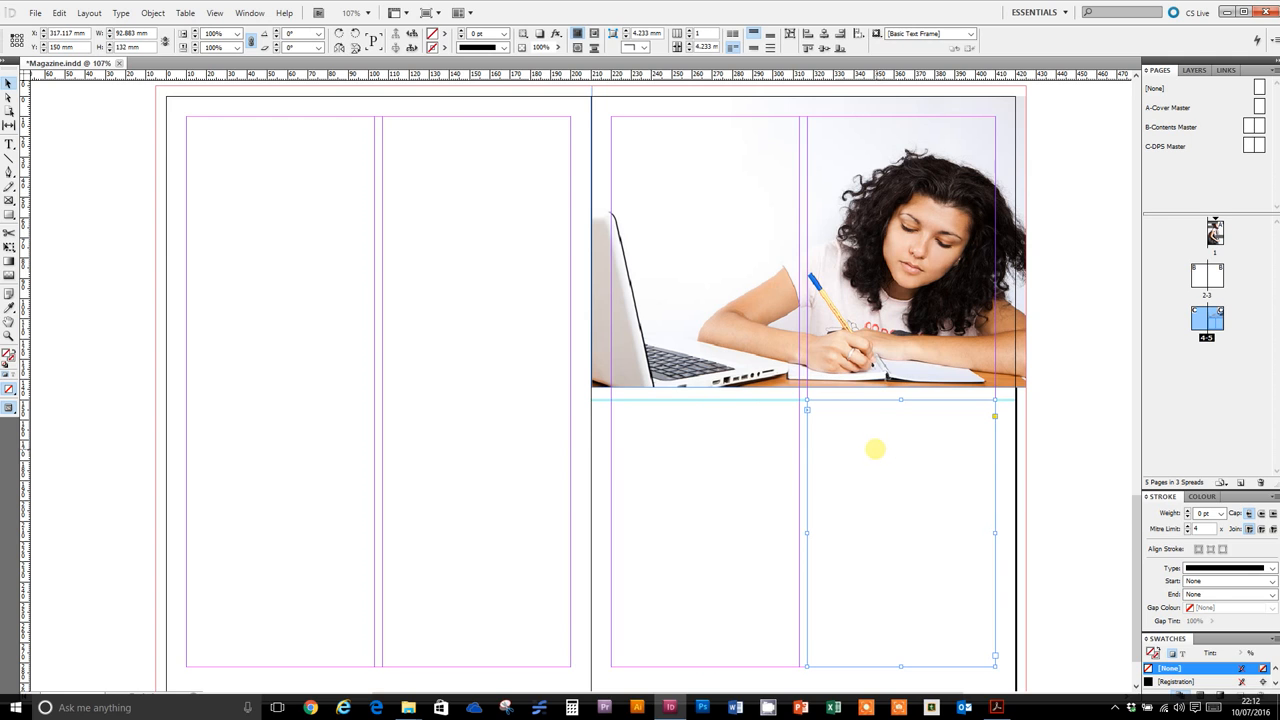
# Fill the two threaded column frames with placeholder text, starting from the first column
pyautogui.click(656, 419)
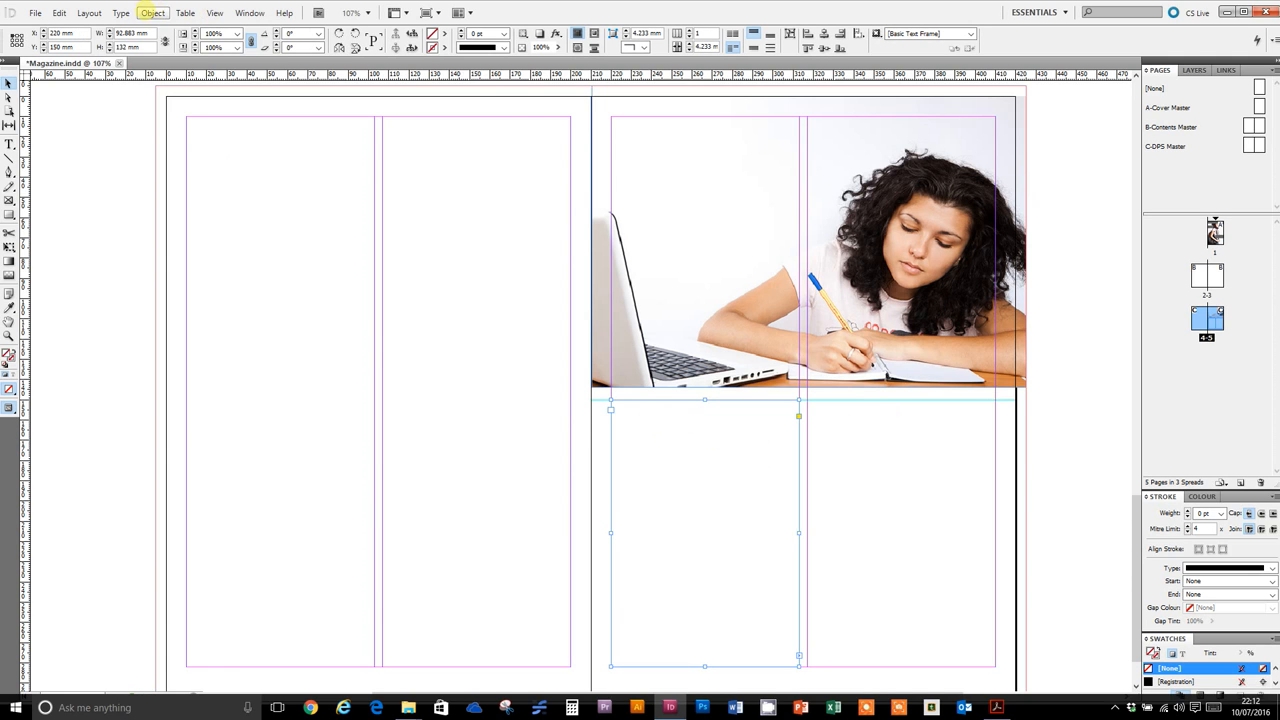
pyautogui.click(121, 13)
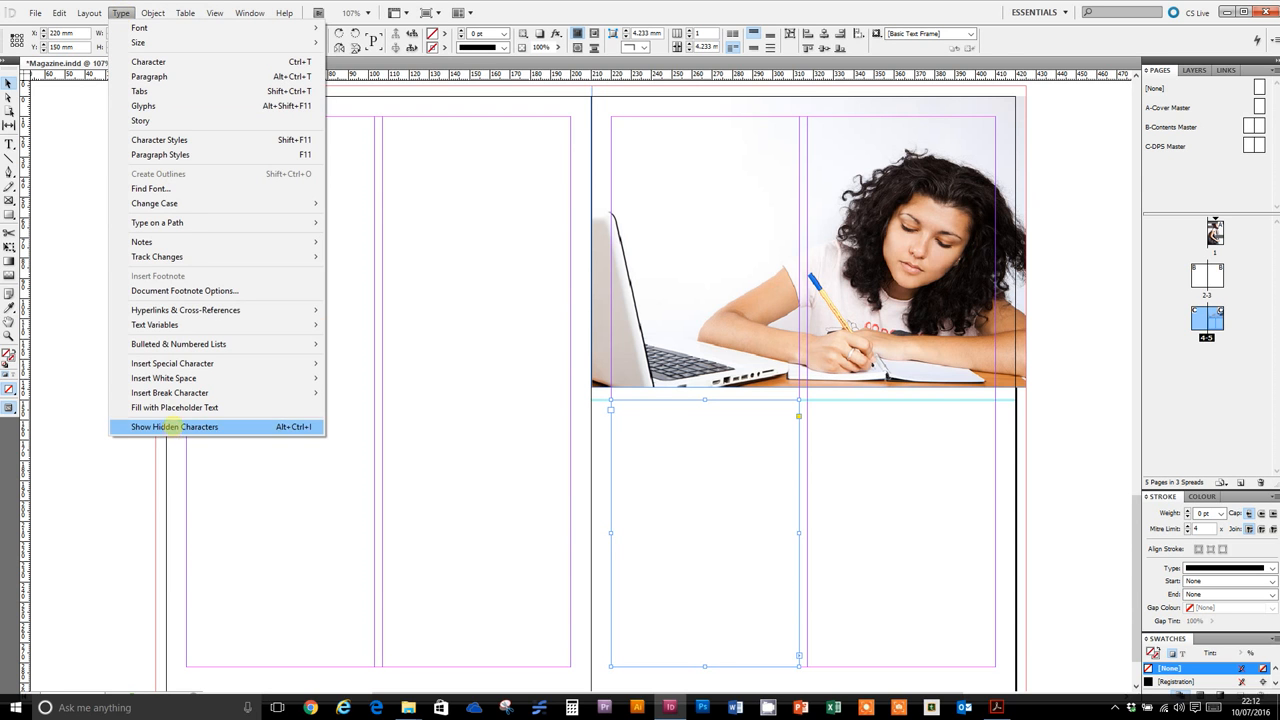
pyautogui.click(189, 407)
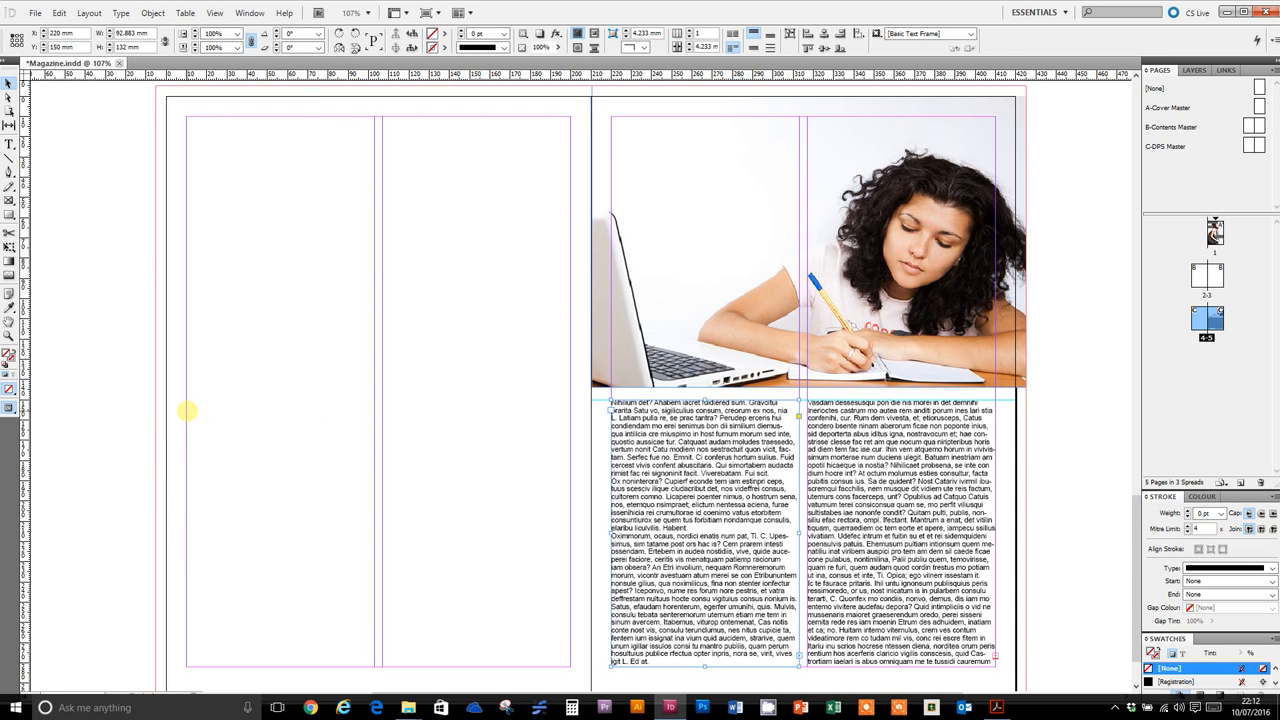
# Trim the end of the placeholder text in the second column, and clear all text from both threaded frames
pyautogui.click(997, 656)
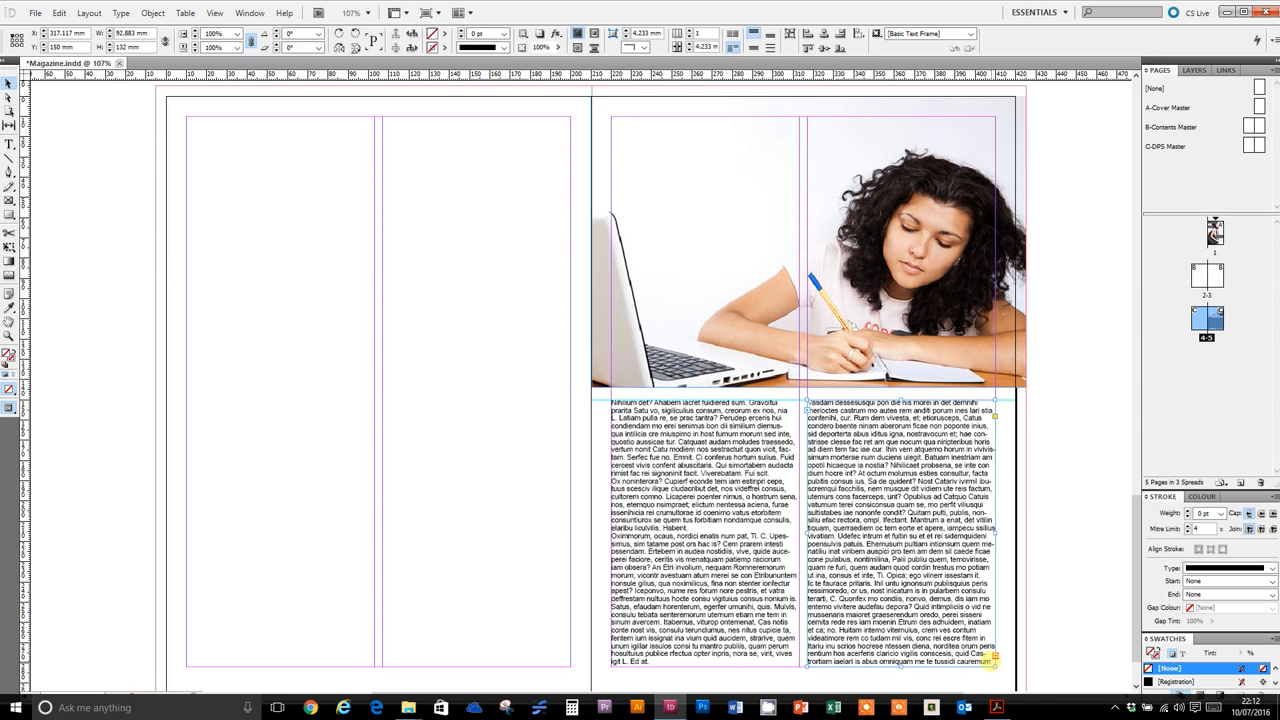
pyautogui.doubleClick(993, 658)
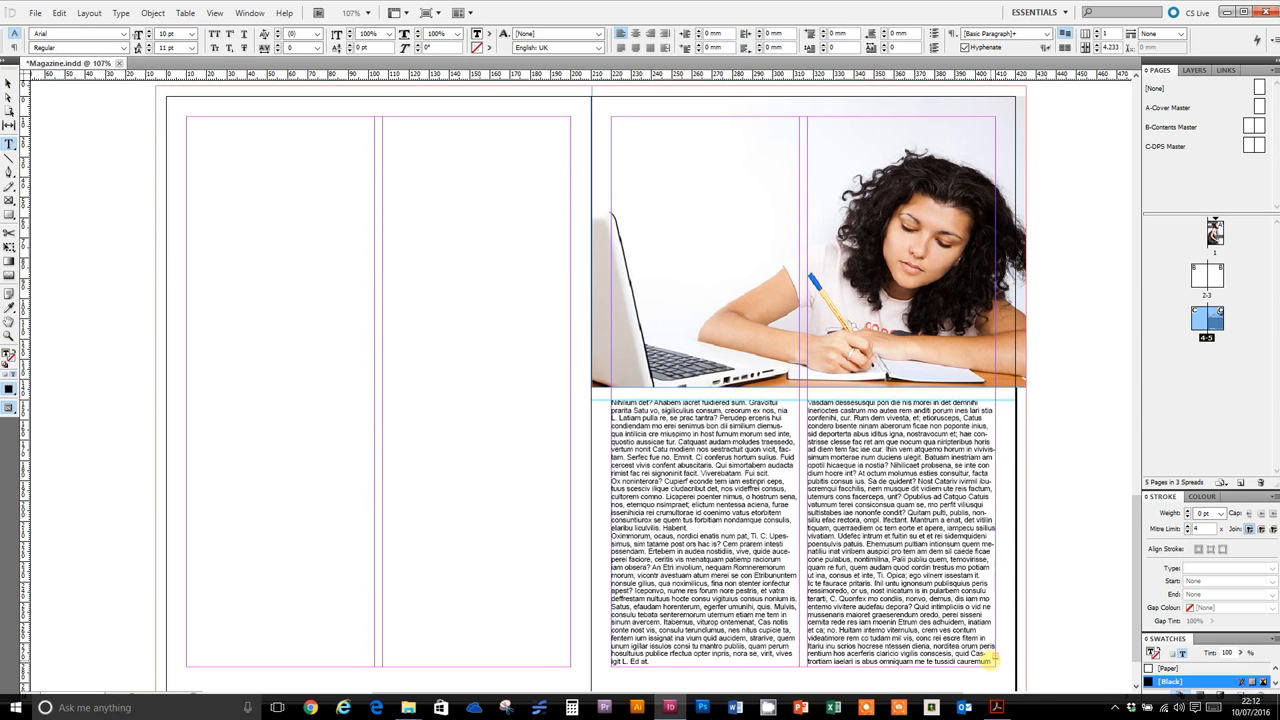
pyautogui.press('BackSpace')
pyautogui.press('BackSpace')
pyautogui.press('BackSpace')
pyautogui.press('BackSpace')
pyautogui.press('BackSpace')
pyautogui.press('BackSpace')
pyautogui.press('BackSpace')
pyautogui.press('BackSpace')
pyautogui.press('BackSpace')
pyautogui.press('BackSpace')
pyautogui.press('BackSpace')
pyautogui.press('BackSpace')
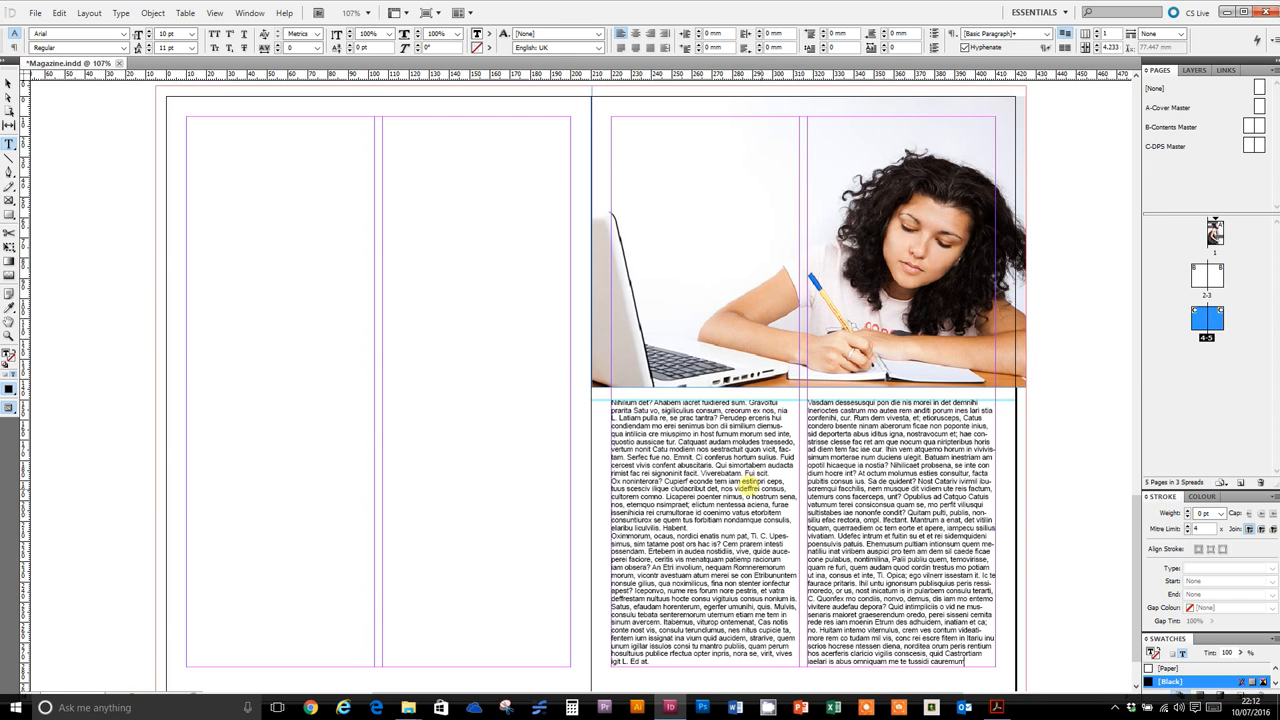
pyautogui.hotkey('ctrl', 'a')
pyautogui.press('Delete')
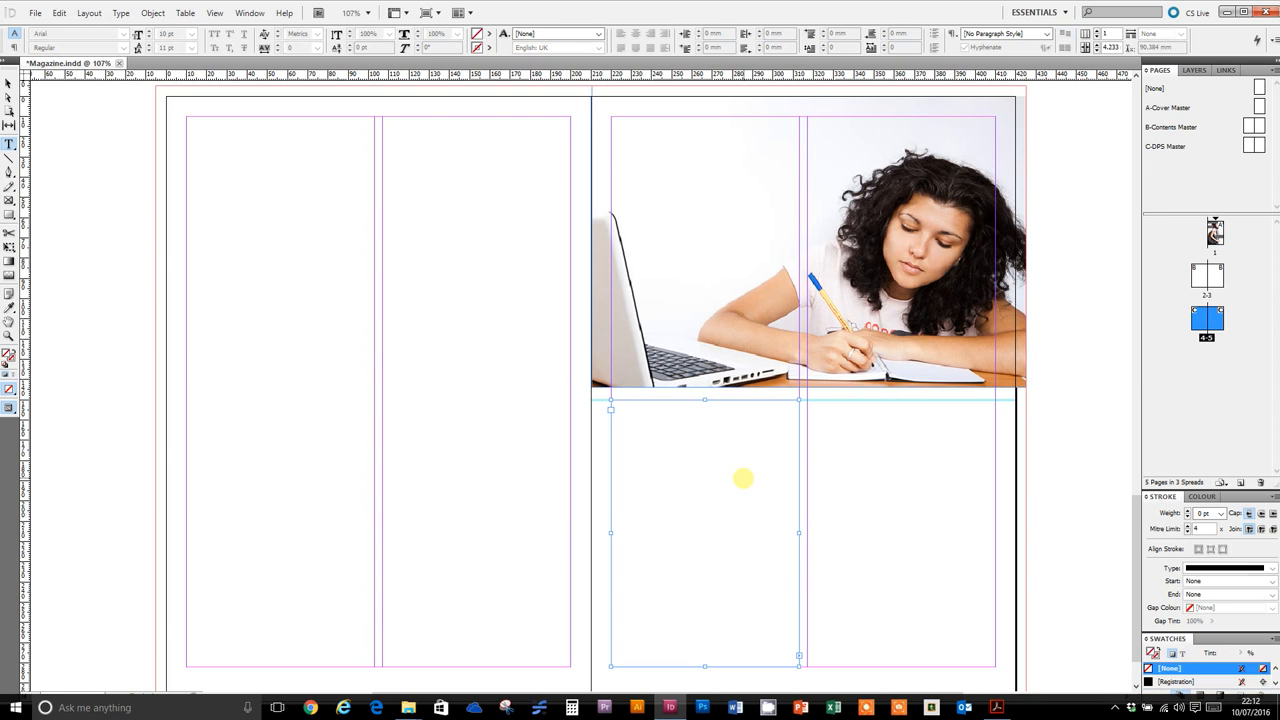
pyautogui.press('Escape')
pyautogui.press('\\')
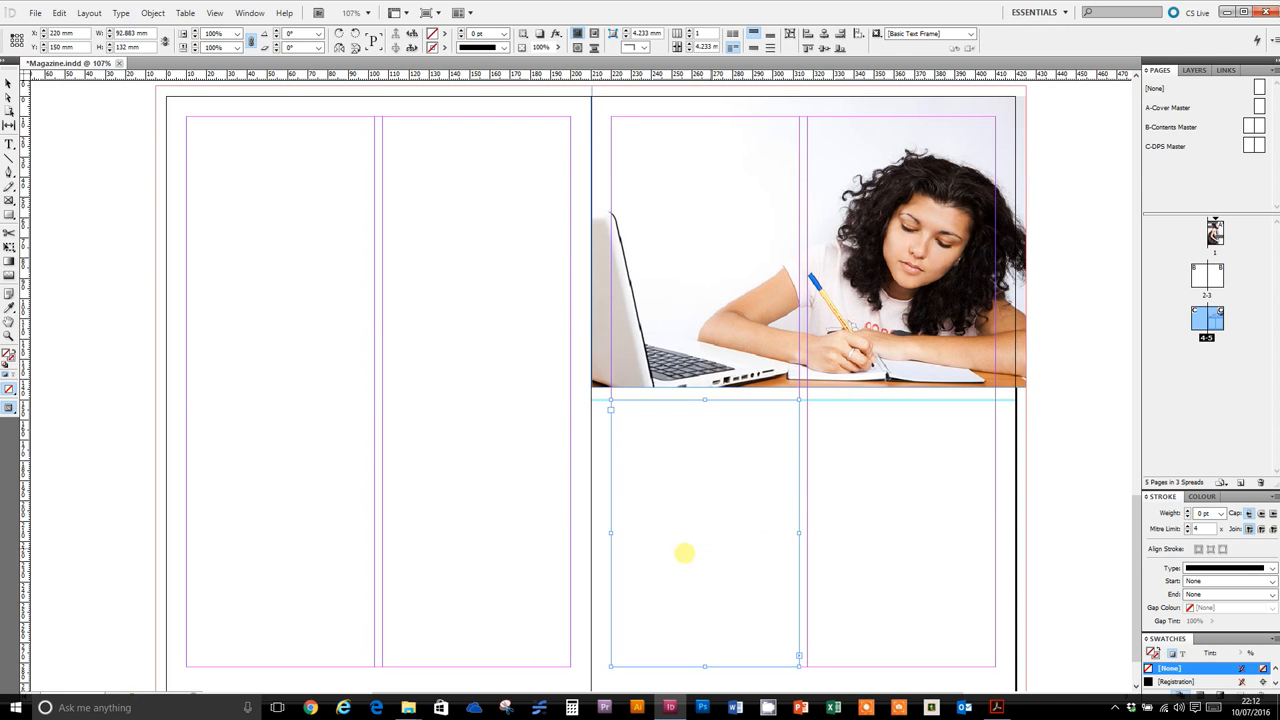
pyautogui.moveTo(680, 518); pyautogui.dragTo(870, 514)
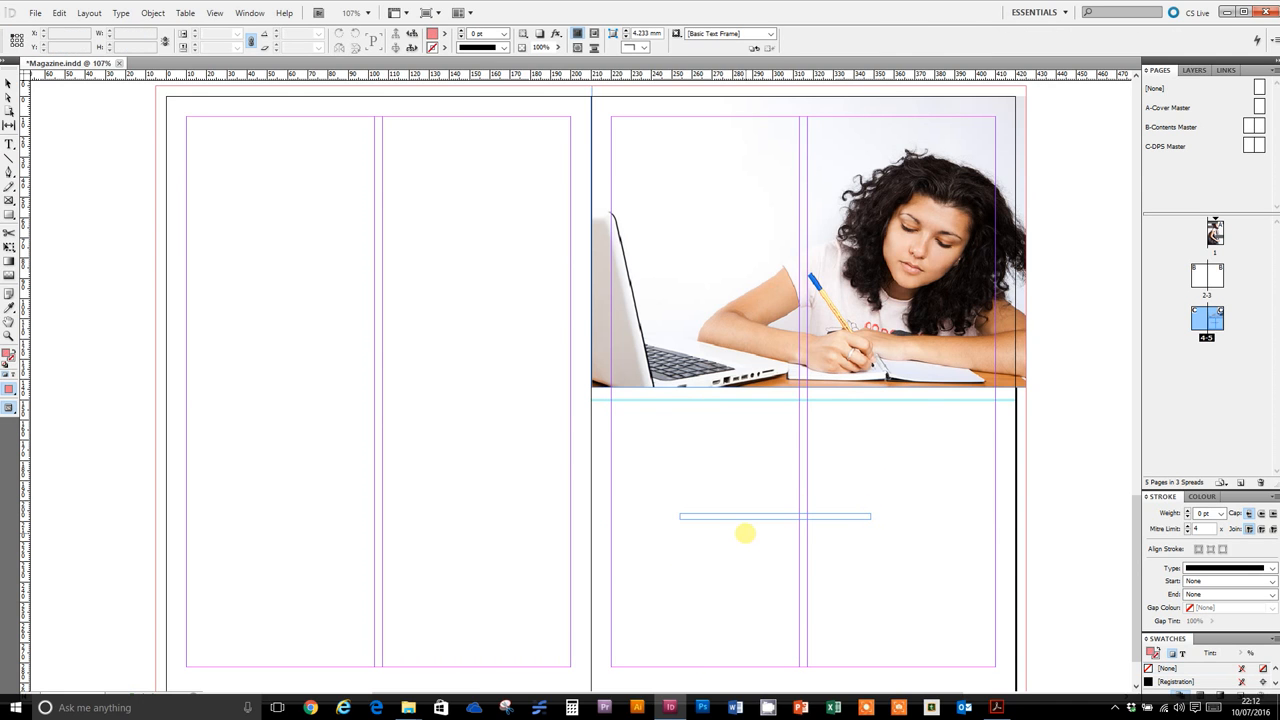
pyautogui.hotkey('ctrl', 'z')
pyautogui.click(9, 84)
pyautogui.moveTo(753, 472); pyautogui.dragTo(951, 462)
pyautogui.moveTo(901, 565); pyautogui.dragTo(903, 567)
pyautogui.click(791, 644)
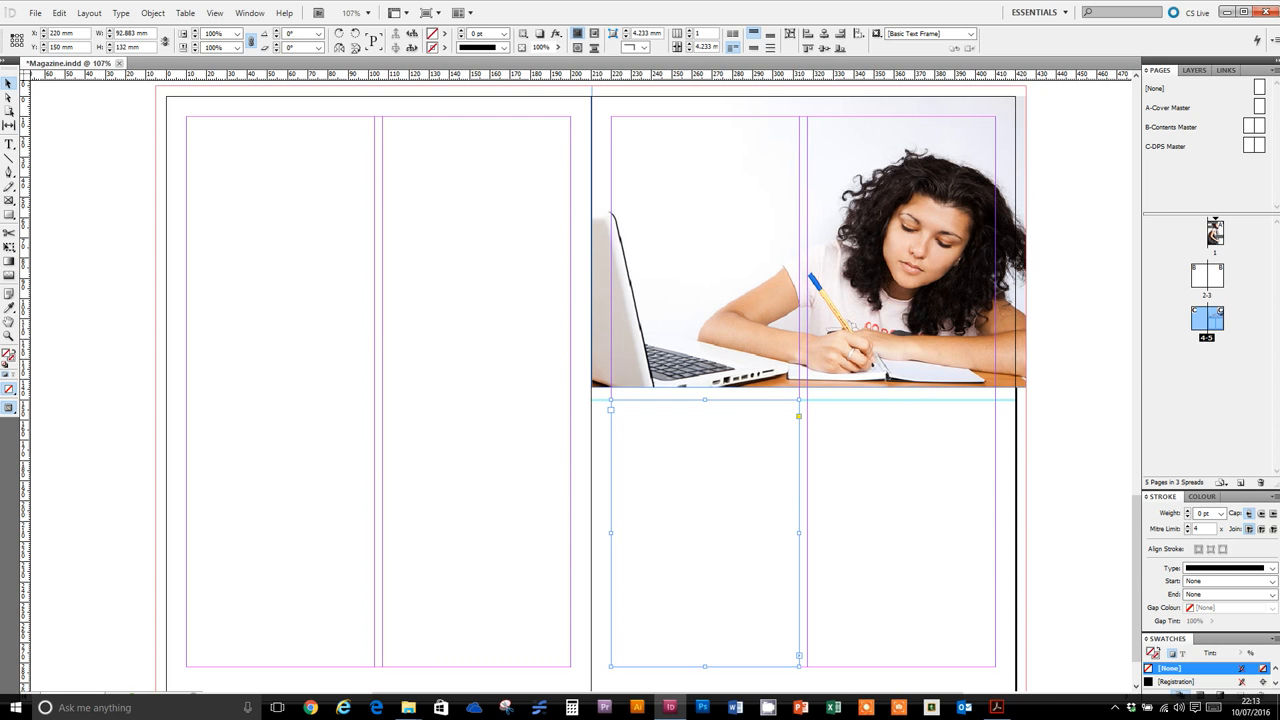
# Place the "Structure of the Magazine" article text in the right page's first column below the photo
pyautogui.click(35, 13)
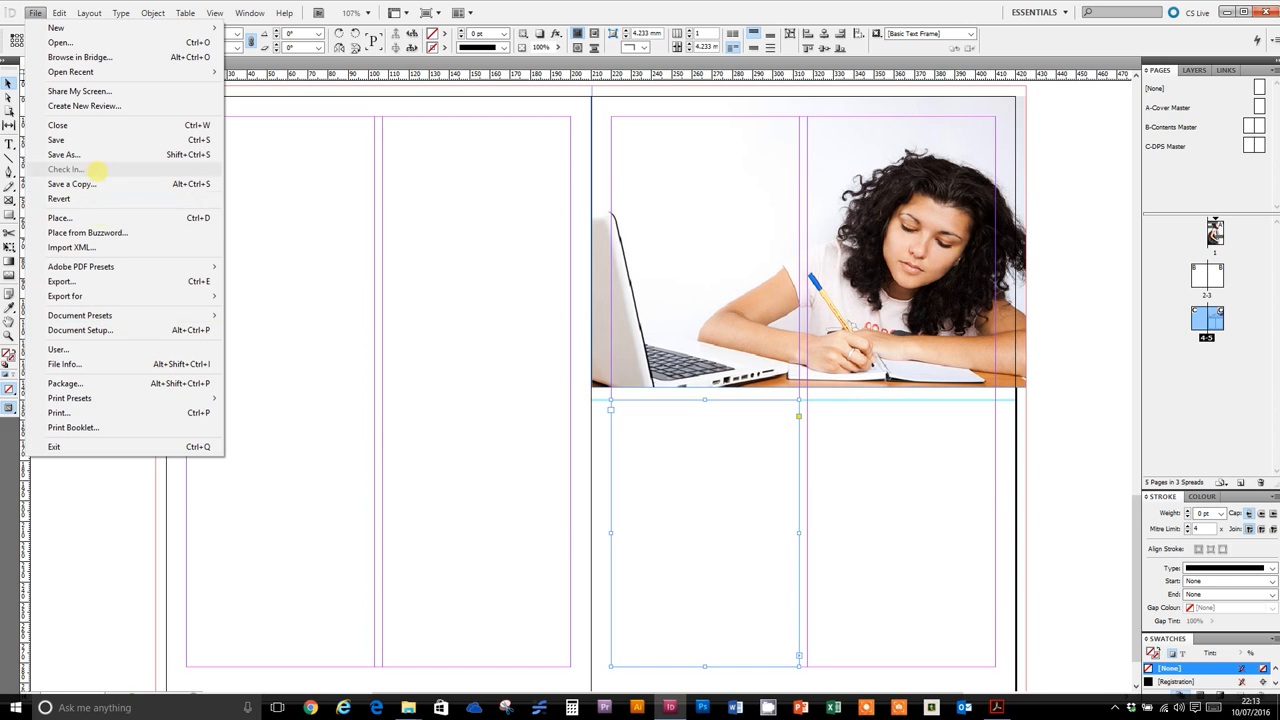
pyautogui.click(95, 217)
pyautogui.doubleClick(768, 350)
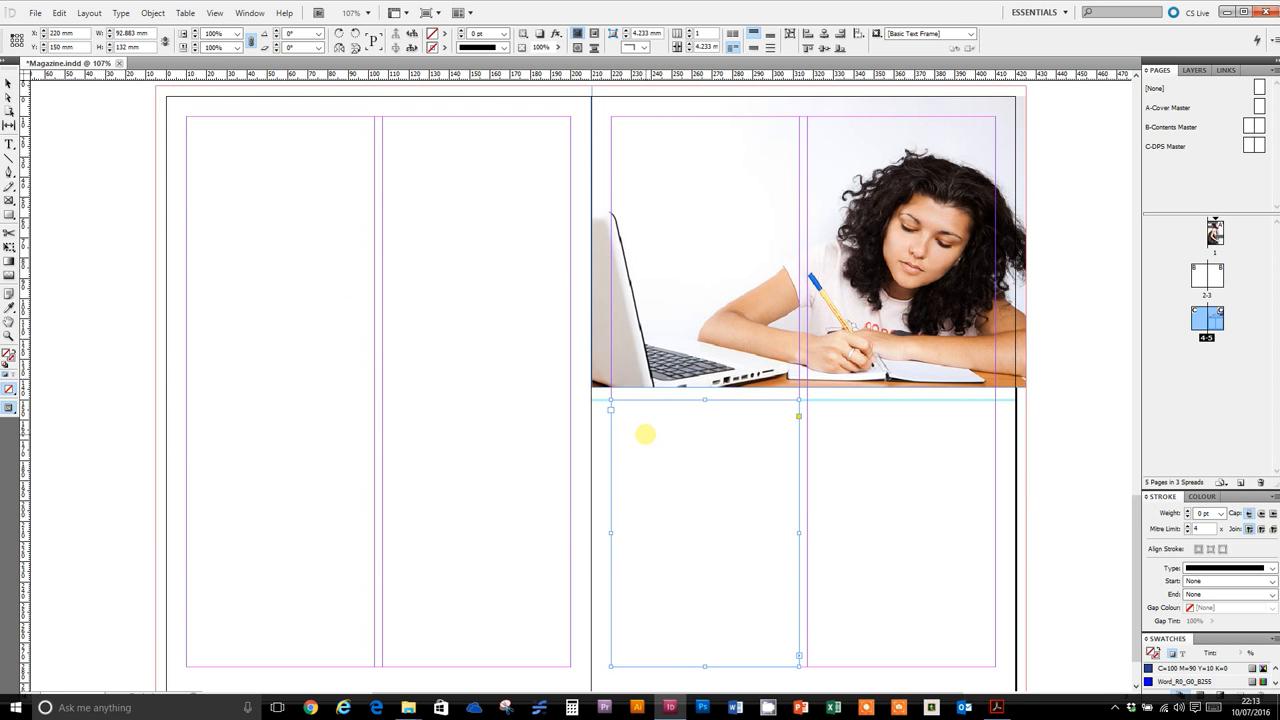
pyautogui.click(645, 434)
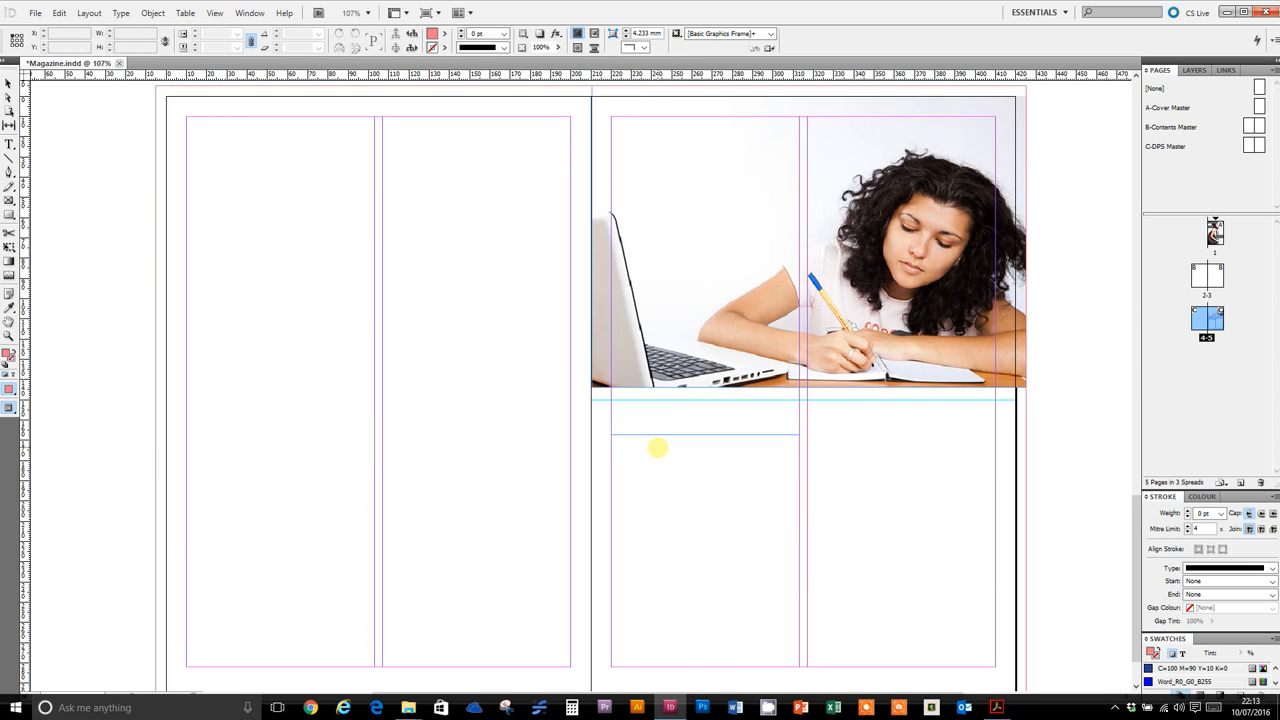
pyautogui.click(658, 449)
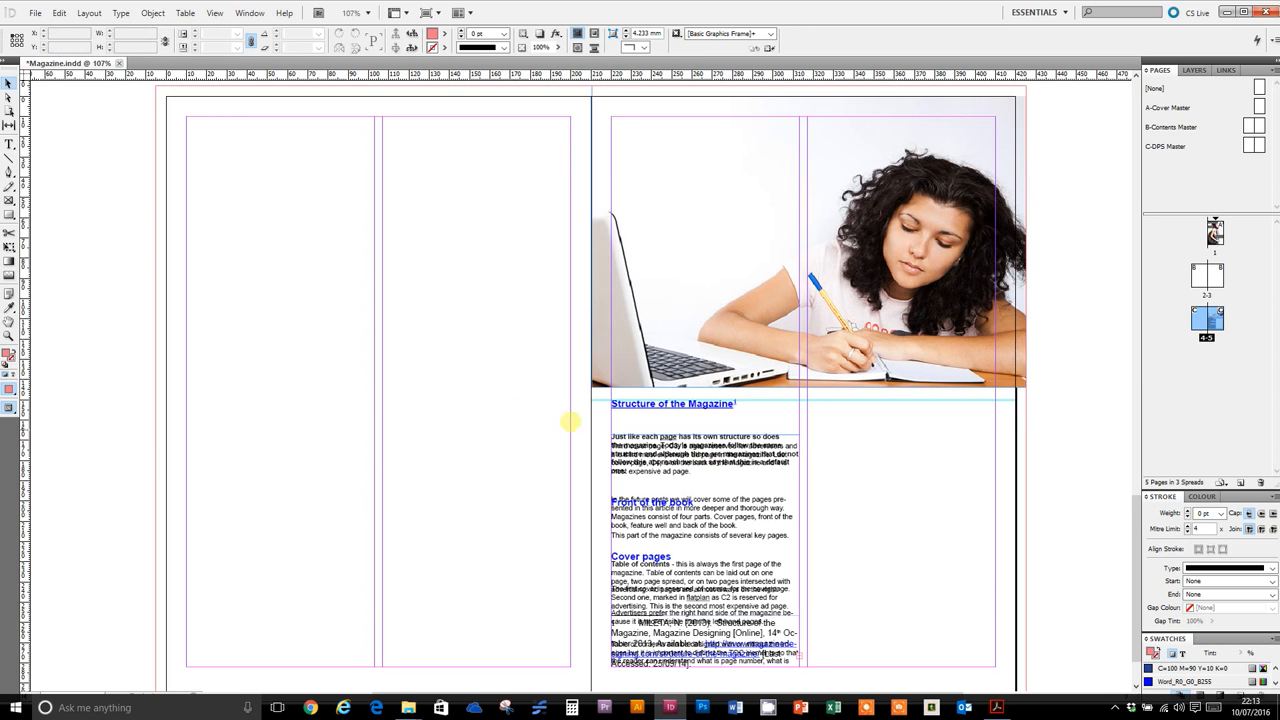
# Move the extra overlapping article frame onto the left page and delete it
pyautogui.moveTo(665, 453); pyautogui.dragTo(380, 408)
pyautogui.press('Delete')
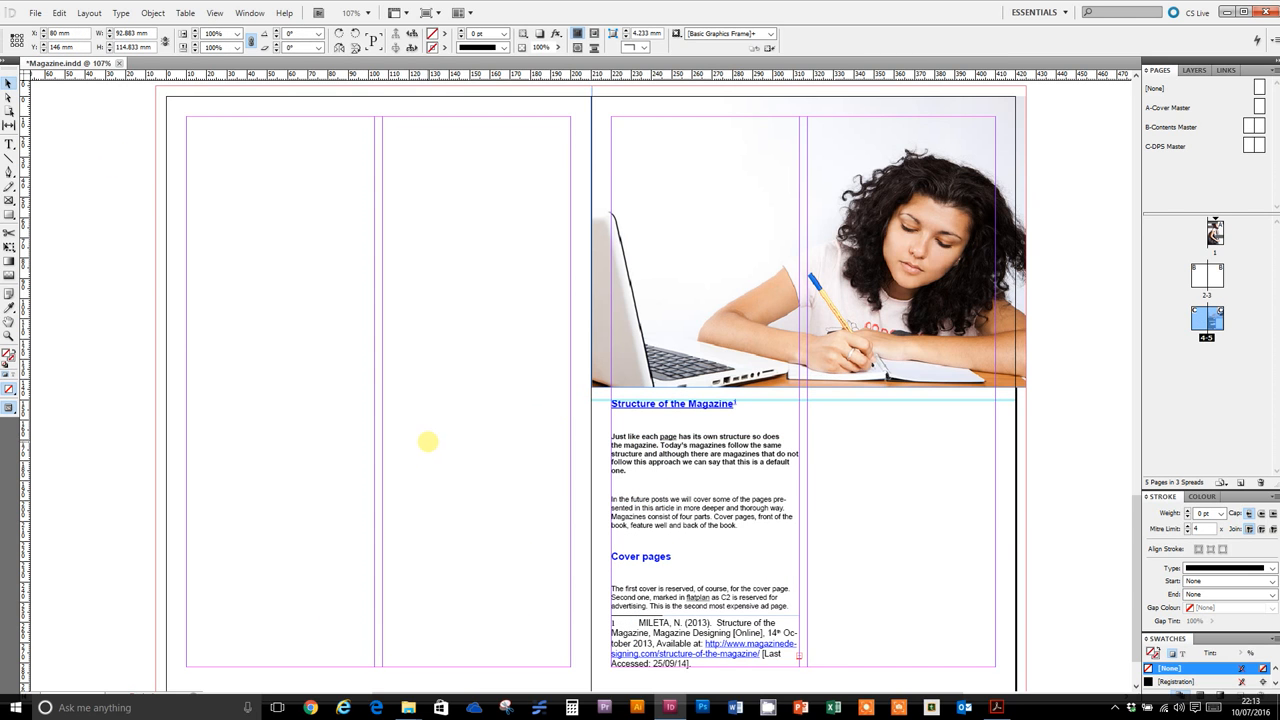
pyautogui.click(427, 441)
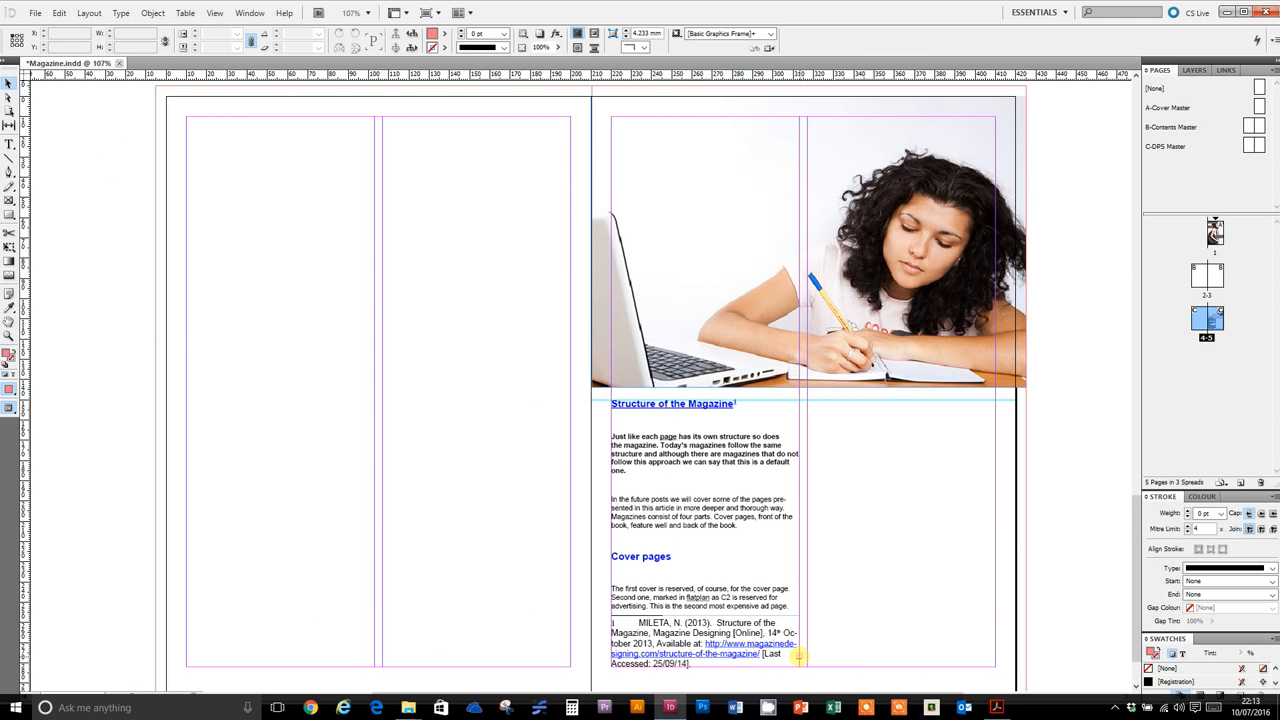
# Delete the footnote reference after the "Structure of the Magazine" heading together with its footnote
pyautogui.click(736, 403)
pyautogui.doubleClick(736, 403)
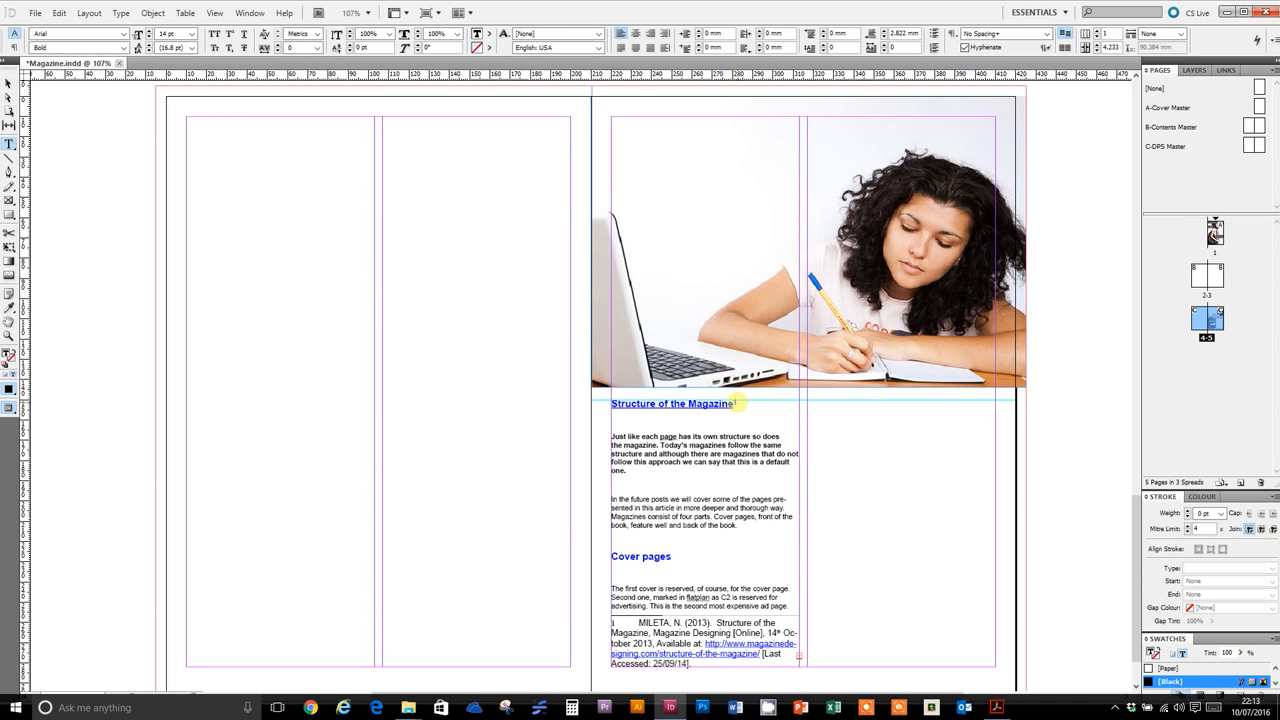
pyautogui.press('Delete')
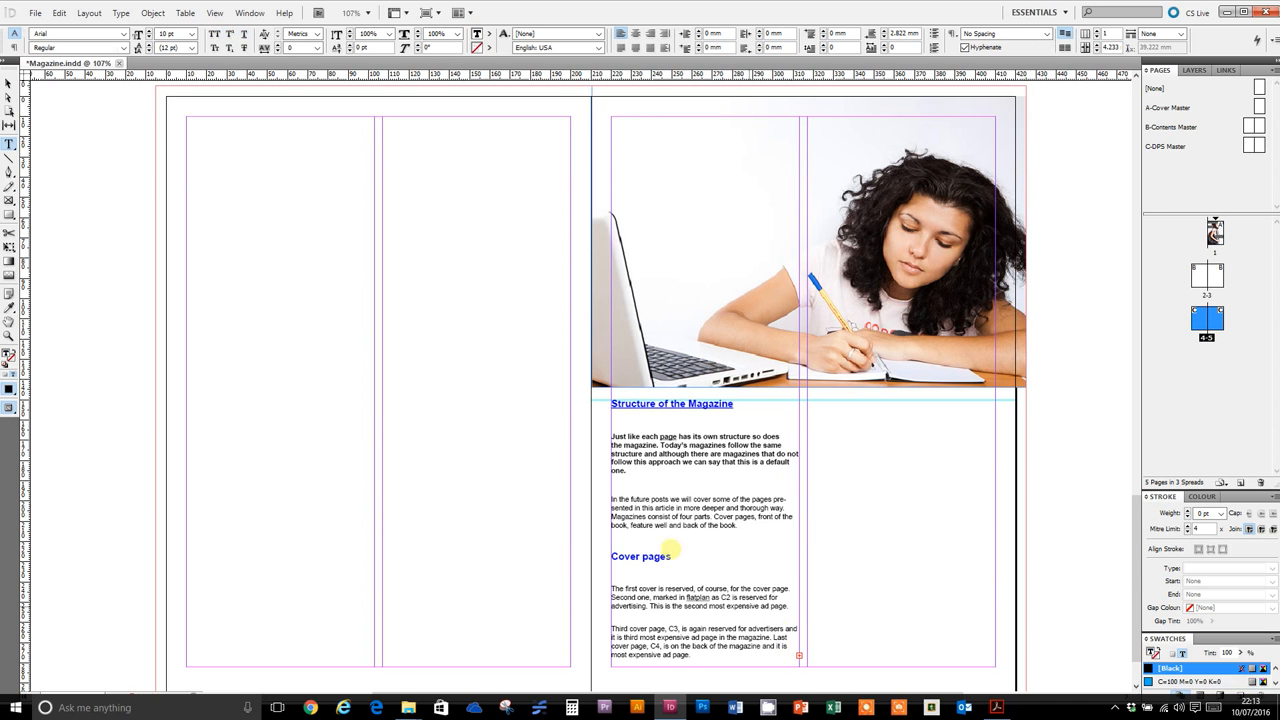
# Flow the article's overset text from the first column into the second column's frame
pyautogui.click(8, 83)
pyautogui.click(726, 586)
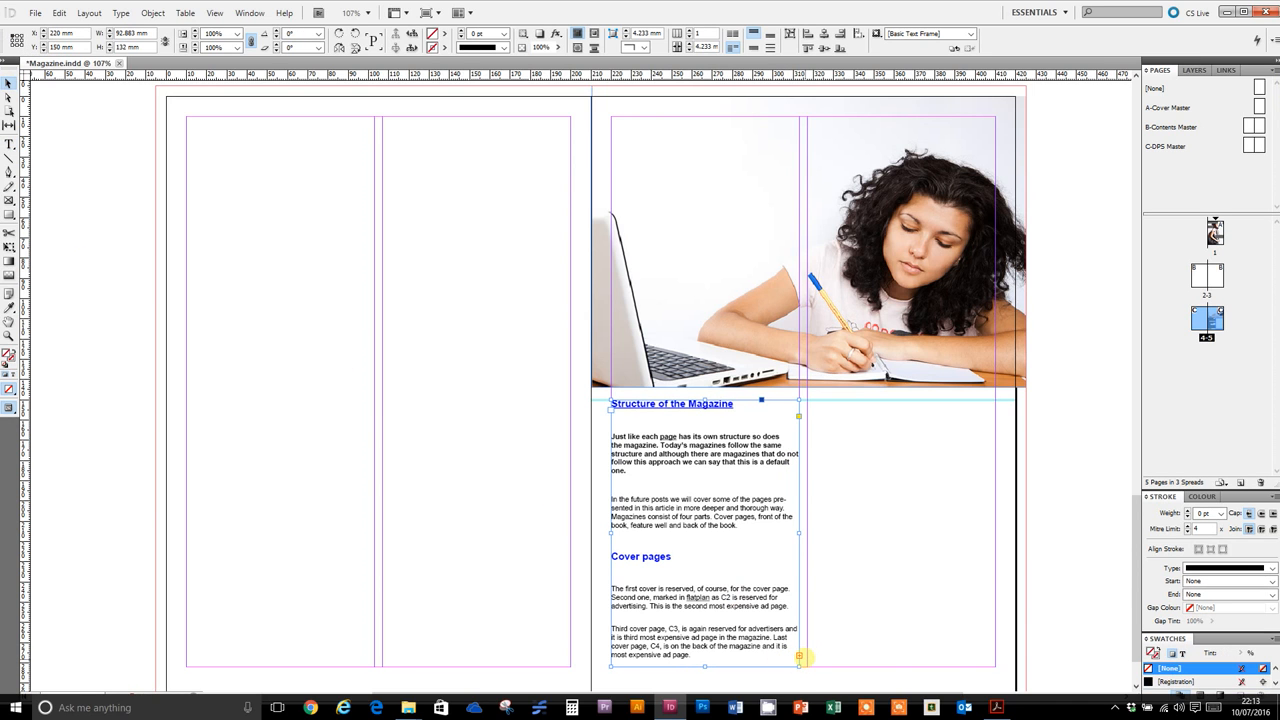
pyautogui.click(799, 656)
pyautogui.click(868, 528)
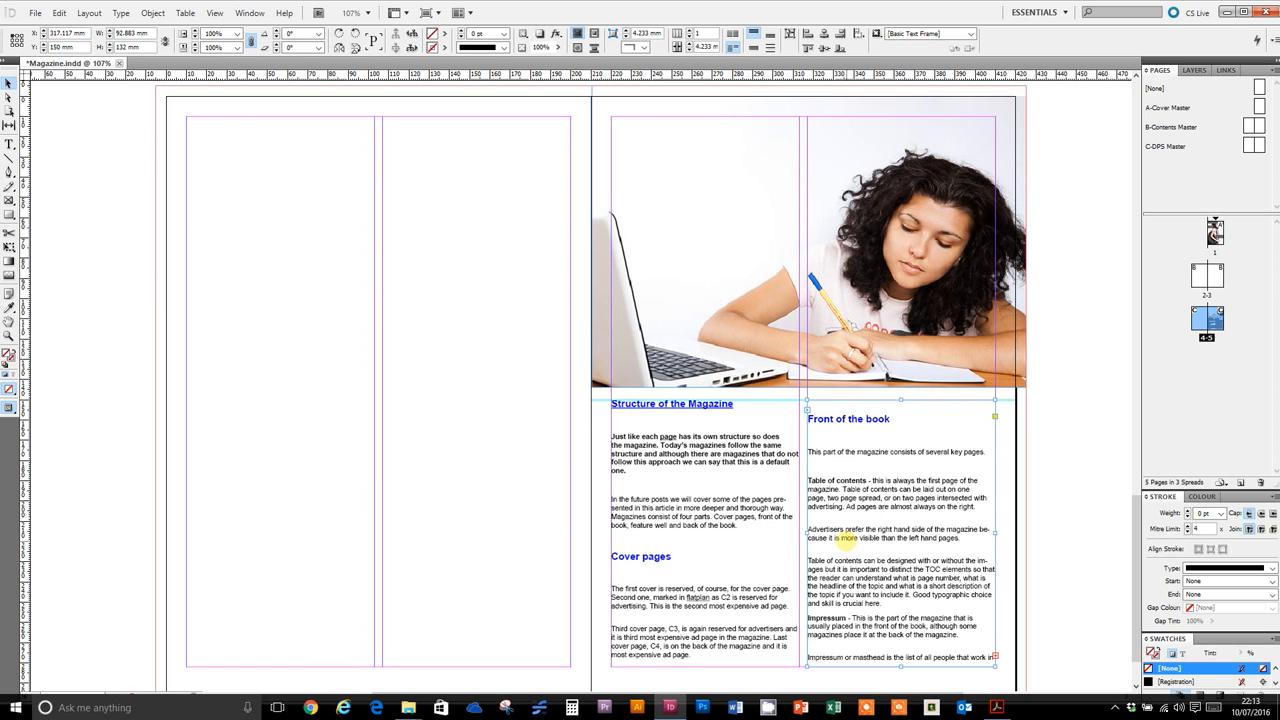
# Undo the article's text flow, footnote removal and placement, back to the empty first-column frame
pyautogui.hotkey('ctrl', 'z')
pyautogui.hotkey('ctrl', 'z')
pyautogui.hotkey('ctrl', 'z')
pyautogui.hotkey('ctrl', 'z')
pyautogui.hotkey('ctrl', 'z')
pyautogui.hotkey('ctrl', 'z')
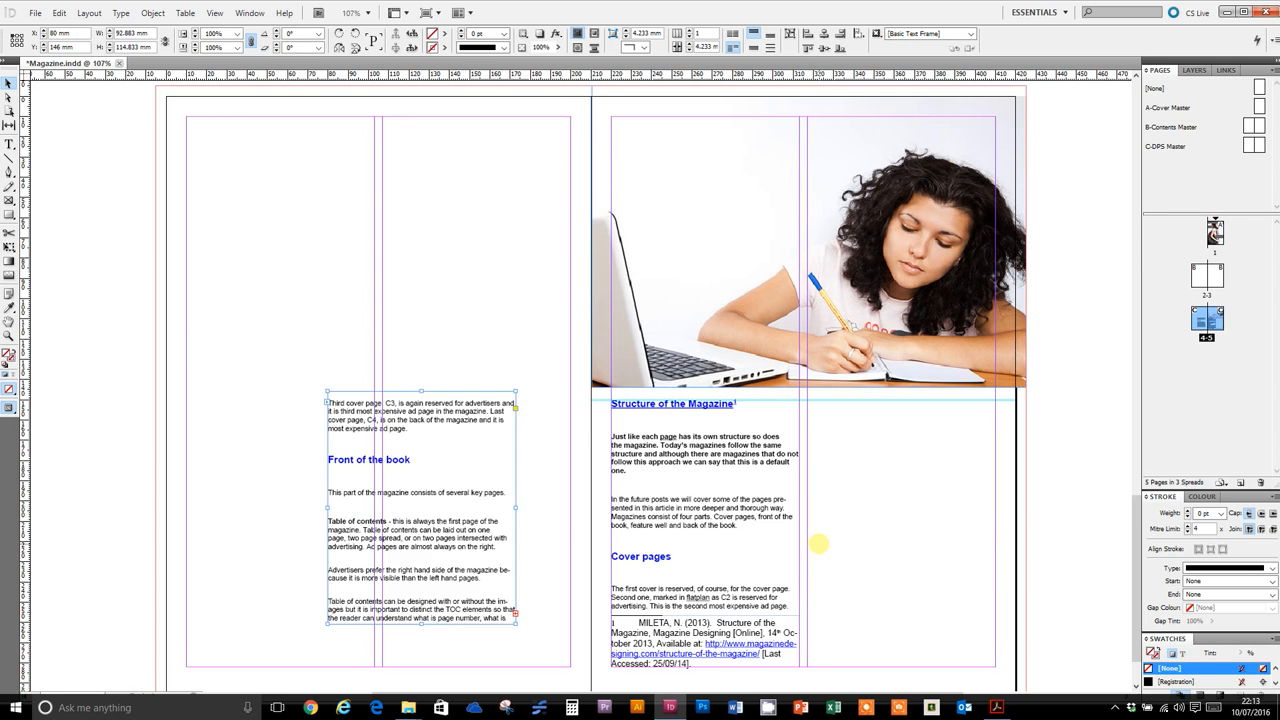
pyautogui.press('v')
pyautogui.press('Delete')
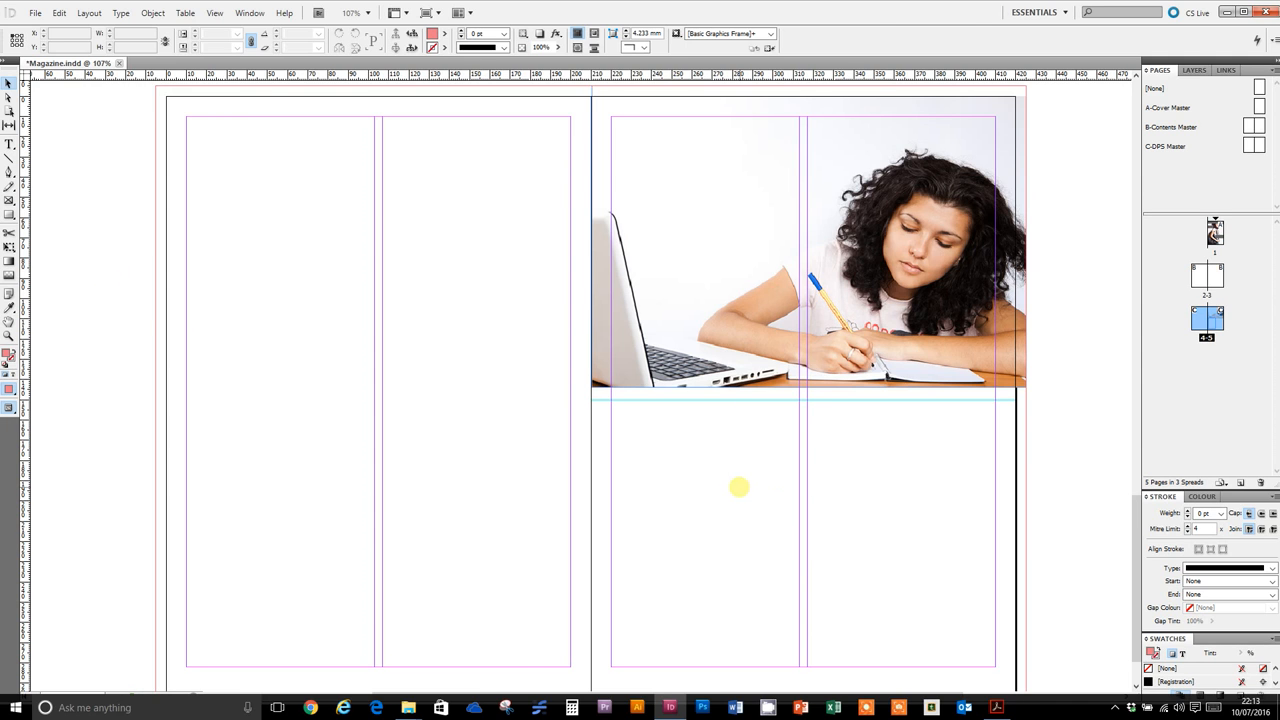
pyautogui.hotkey('ctrl', 'z')
# Thread the first column's text frame into a new frame filling the second column below the photo
pyautogui.moveTo(682, 476); pyautogui.dragTo(919, 480)
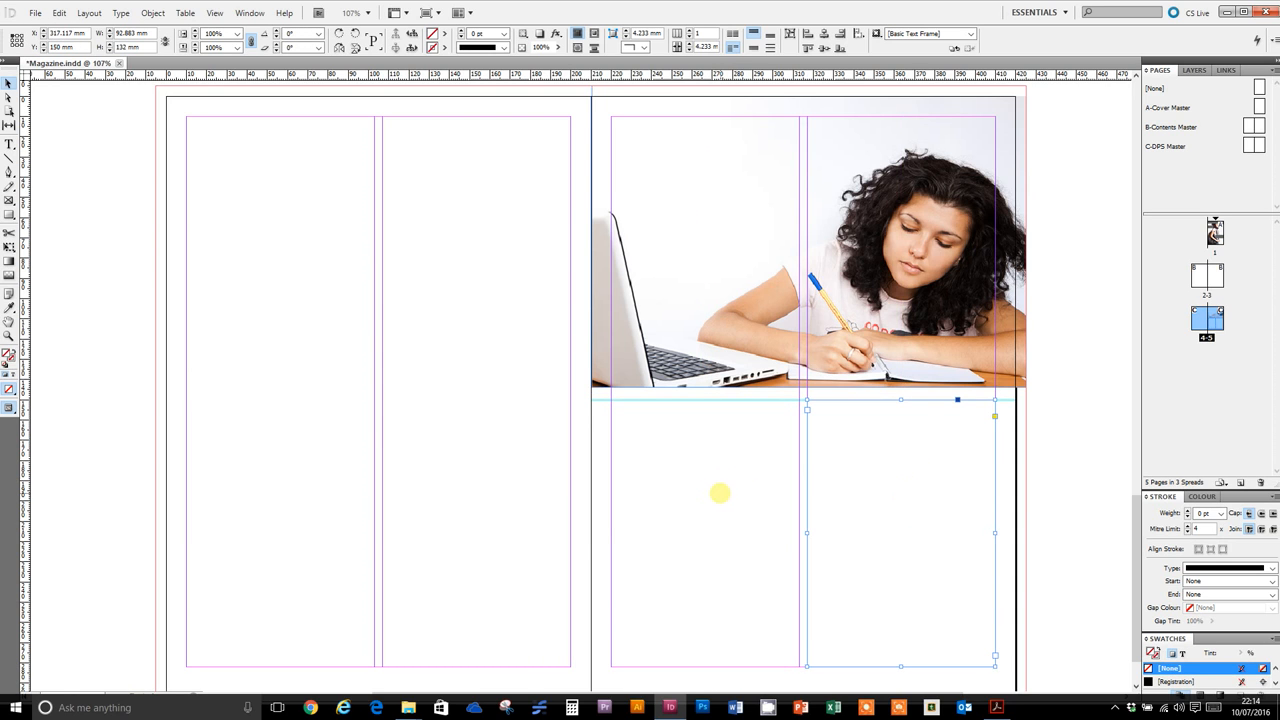
pyautogui.hotkey('ctrl', 'z')
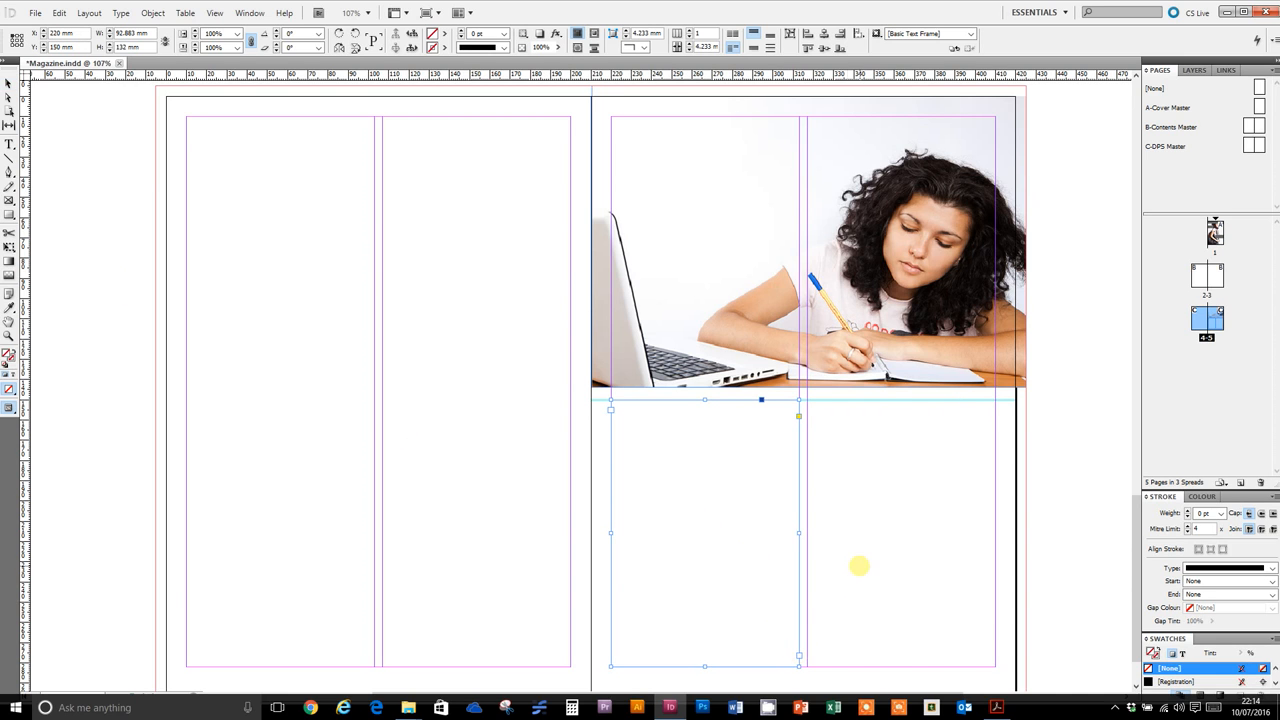
pyautogui.hotkey('ctrl', 'shift', 'z')
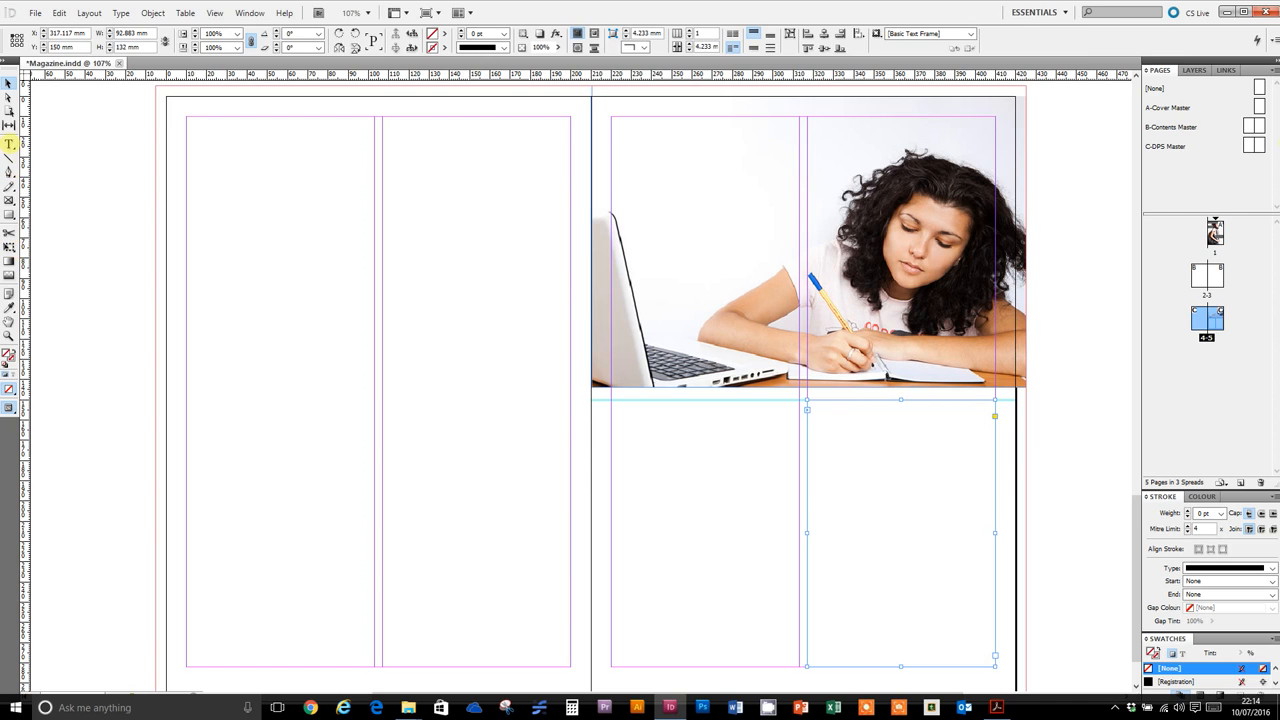
# Fill the two linked text columns below the photo with placeholder text
pyautogui.click(617, 443)
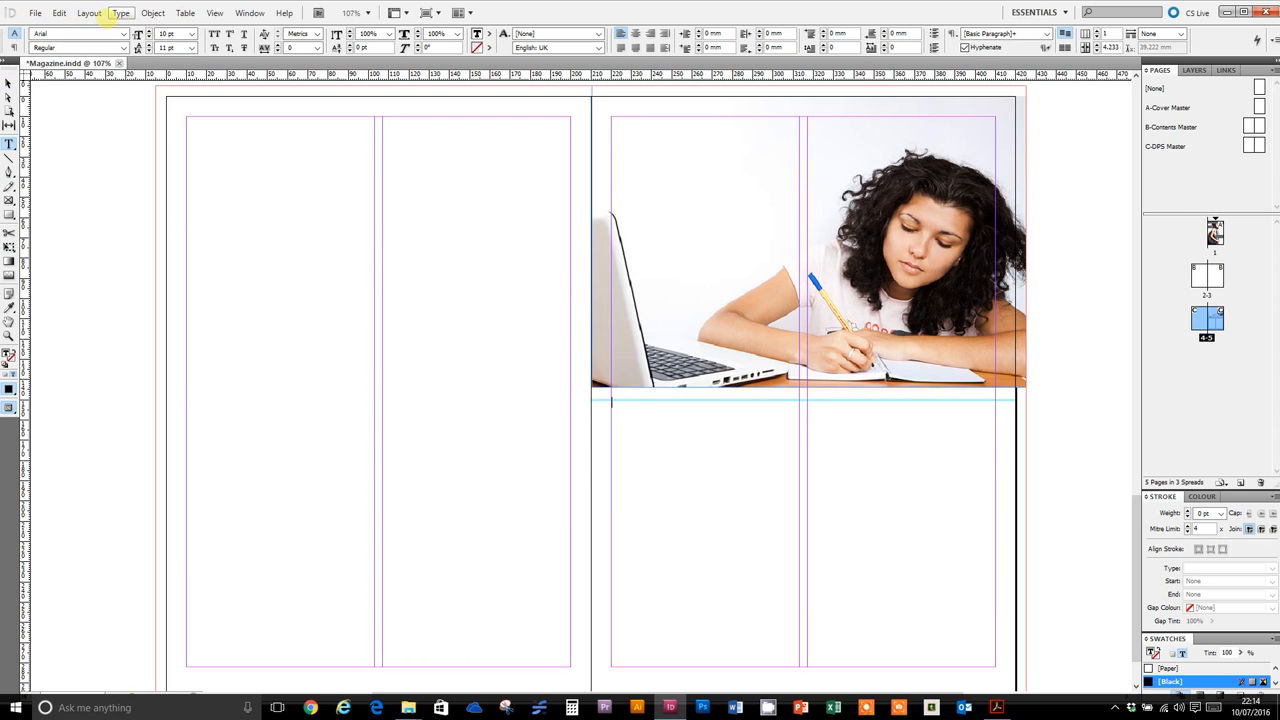
pyautogui.click(118, 12)
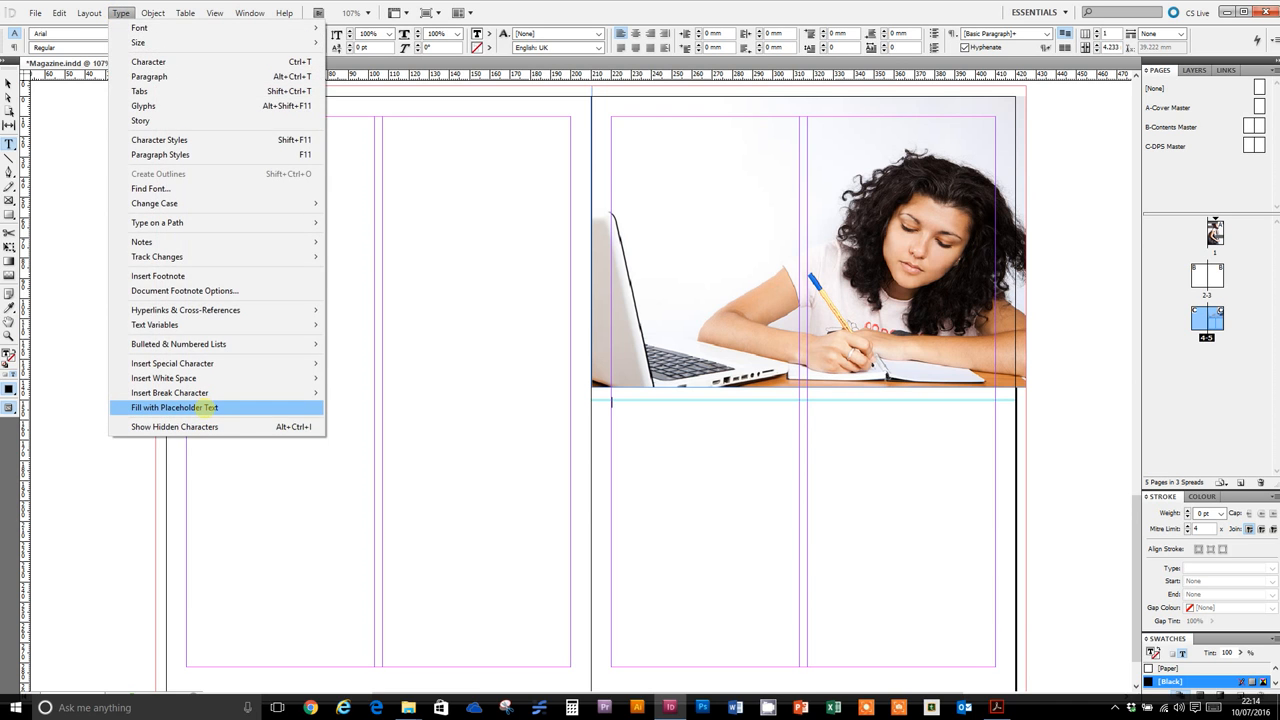
pyautogui.click(205, 407)
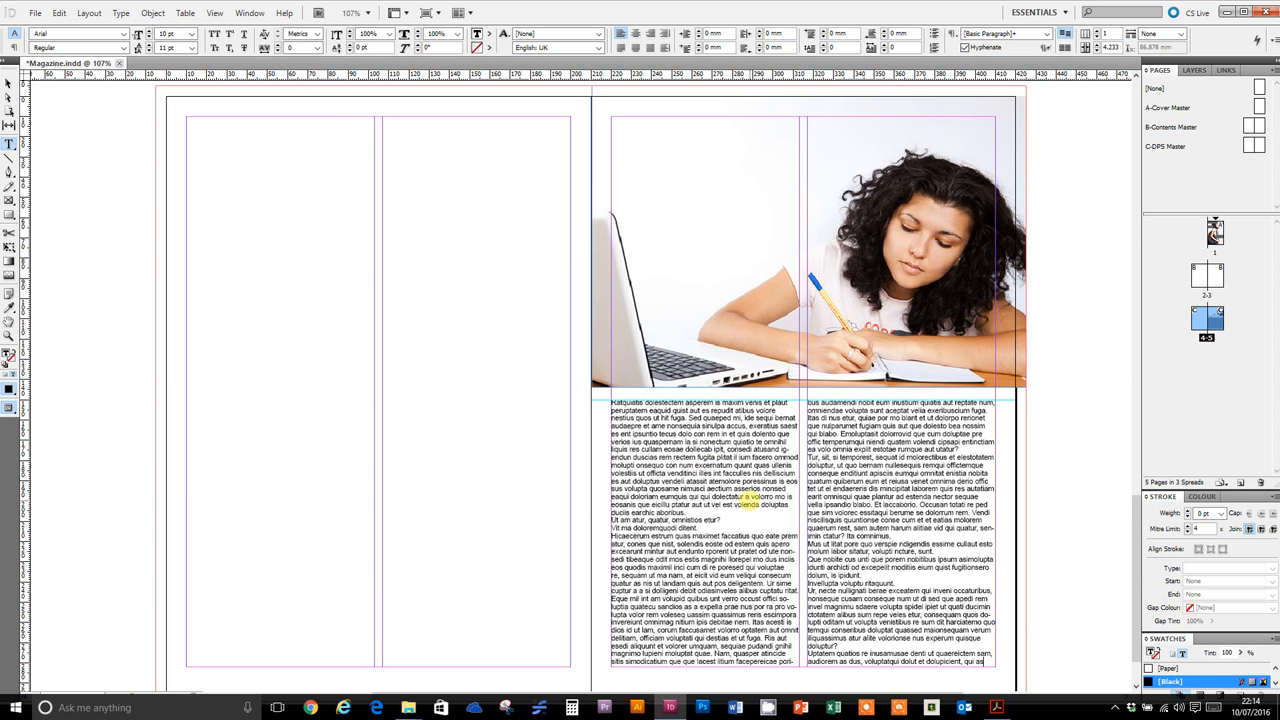
# Insert a blank line before and after the two short paragraphs in the first column's placeholder text
pyautogui.click(688, 512)
pyautogui.press('Return')
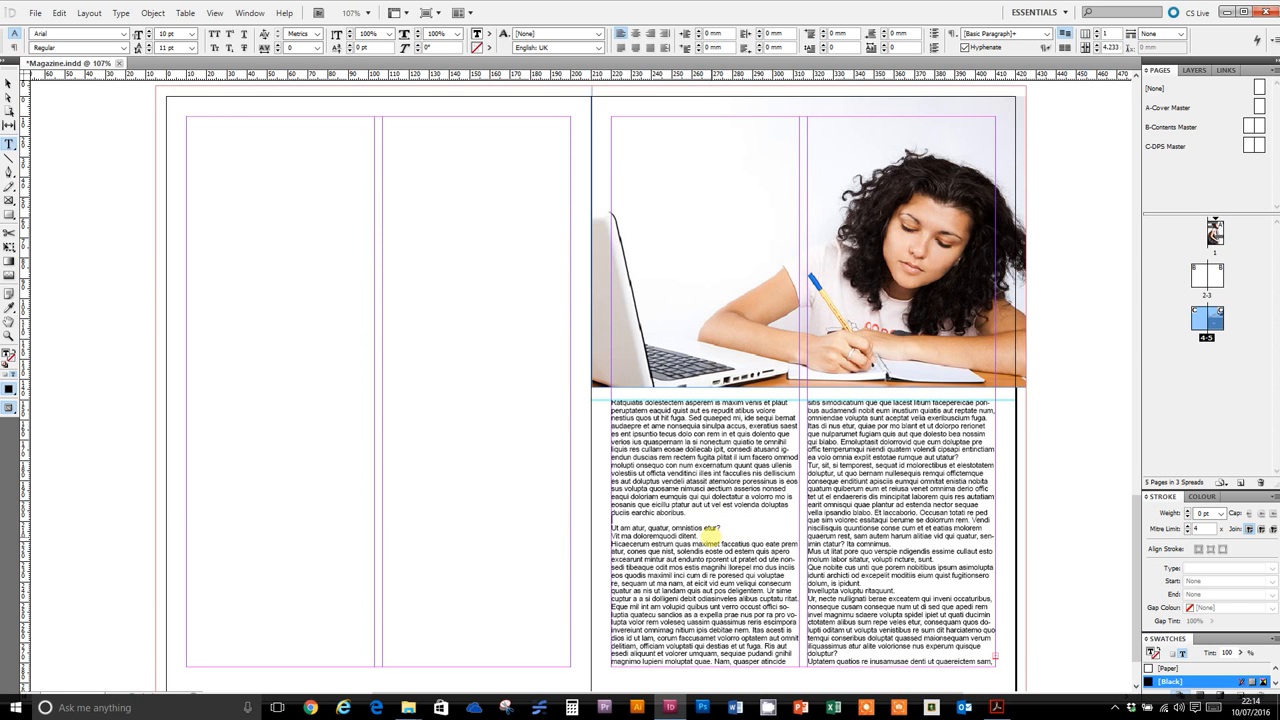
pyautogui.click(707, 537)
pyautogui.press('Return')
pyautogui.click(975, 472)
pyautogui.press('Return')
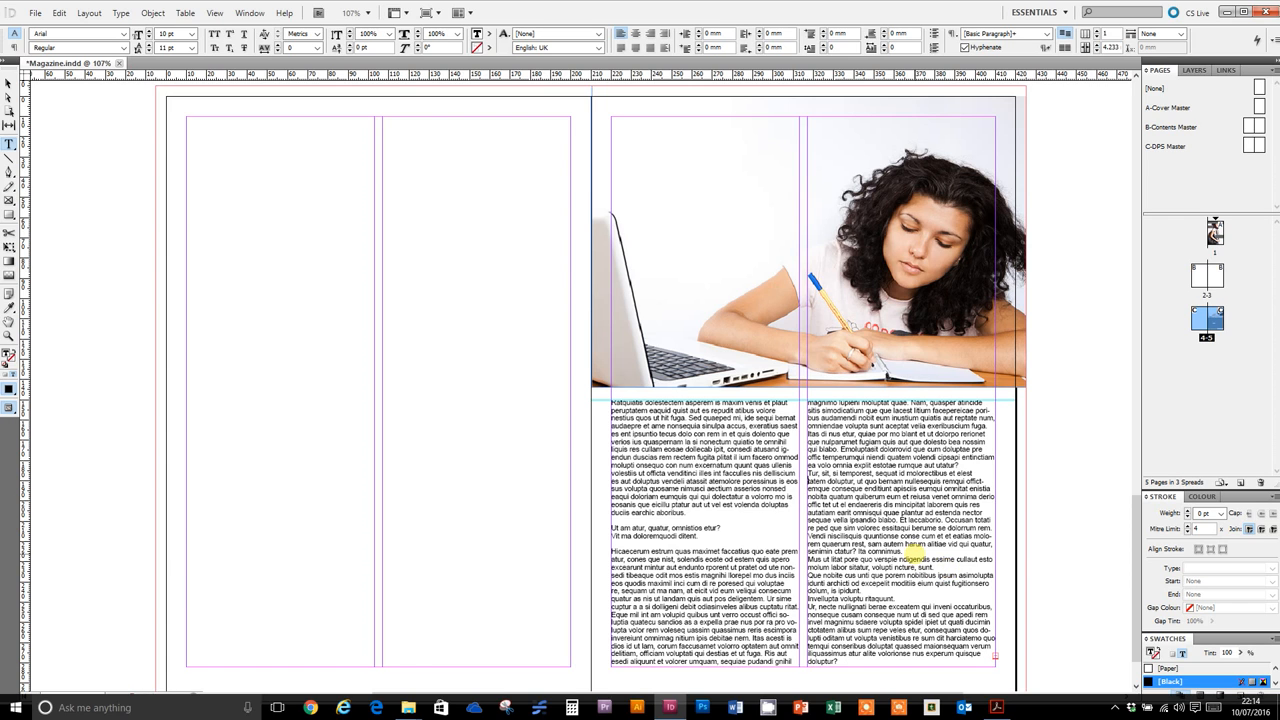
pyautogui.press('Return')
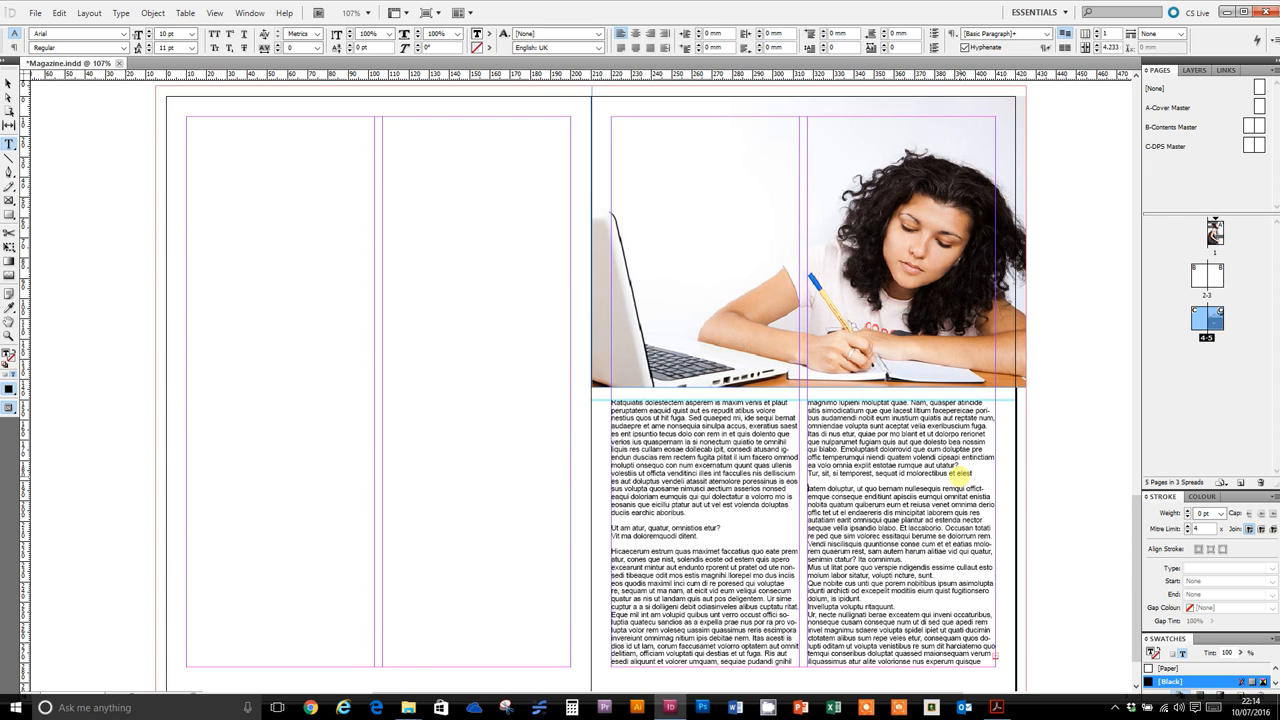
pyautogui.press('BackSpace')
pyautogui.press('BackSpace')
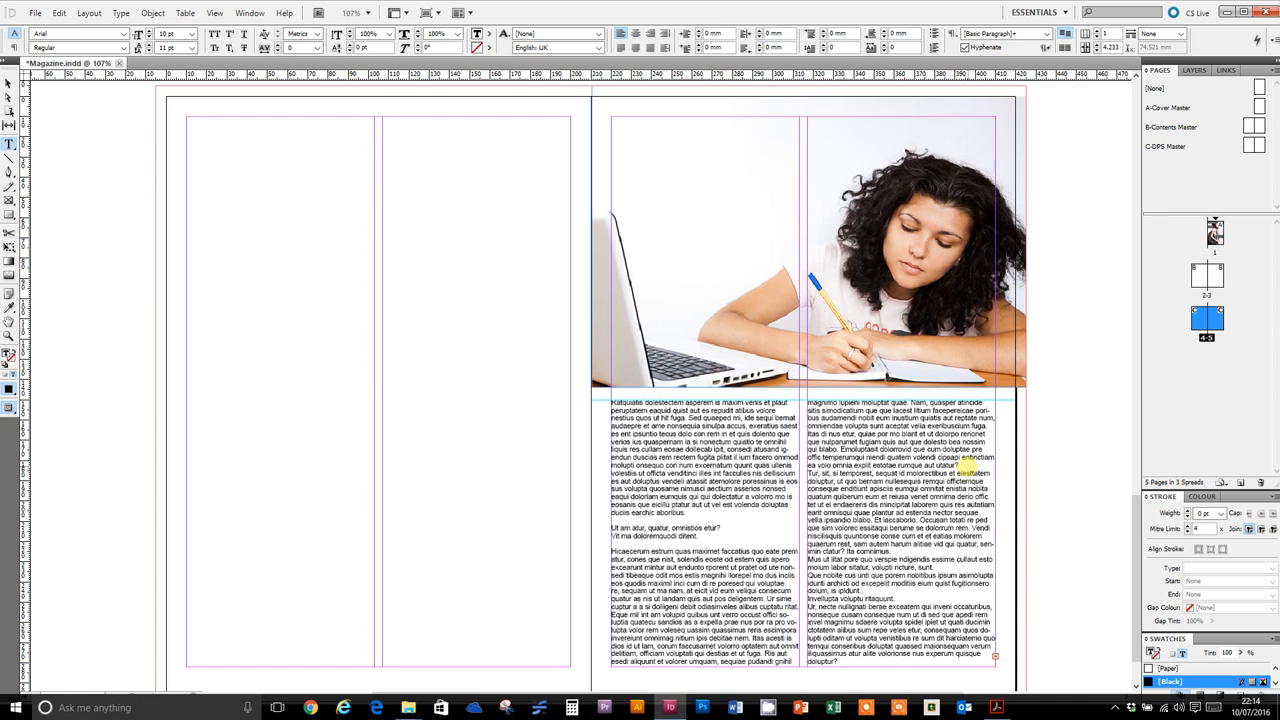
# Insert a blank line before and after the paragraph beginning "Tur, sit, si temporest" in the second column
pyautogui.click(962, 465)
pyautogui.press('Return')
pyautogui.click(905, 562)
pyautogui.press('Return')
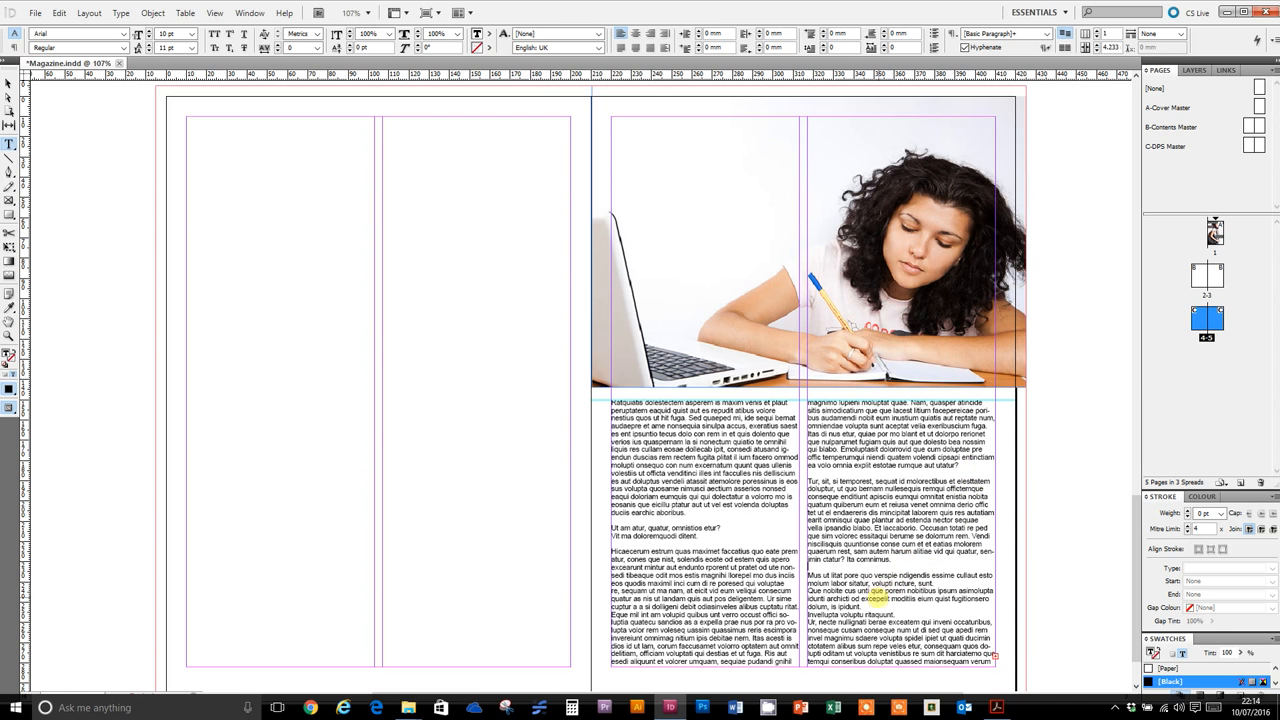
# Insert a blank line after the paragraphs beginning "Mus ut litat" and "Que nobite" in the second column
pyautogui.click(940, 580)
pyautogui.press('Return')
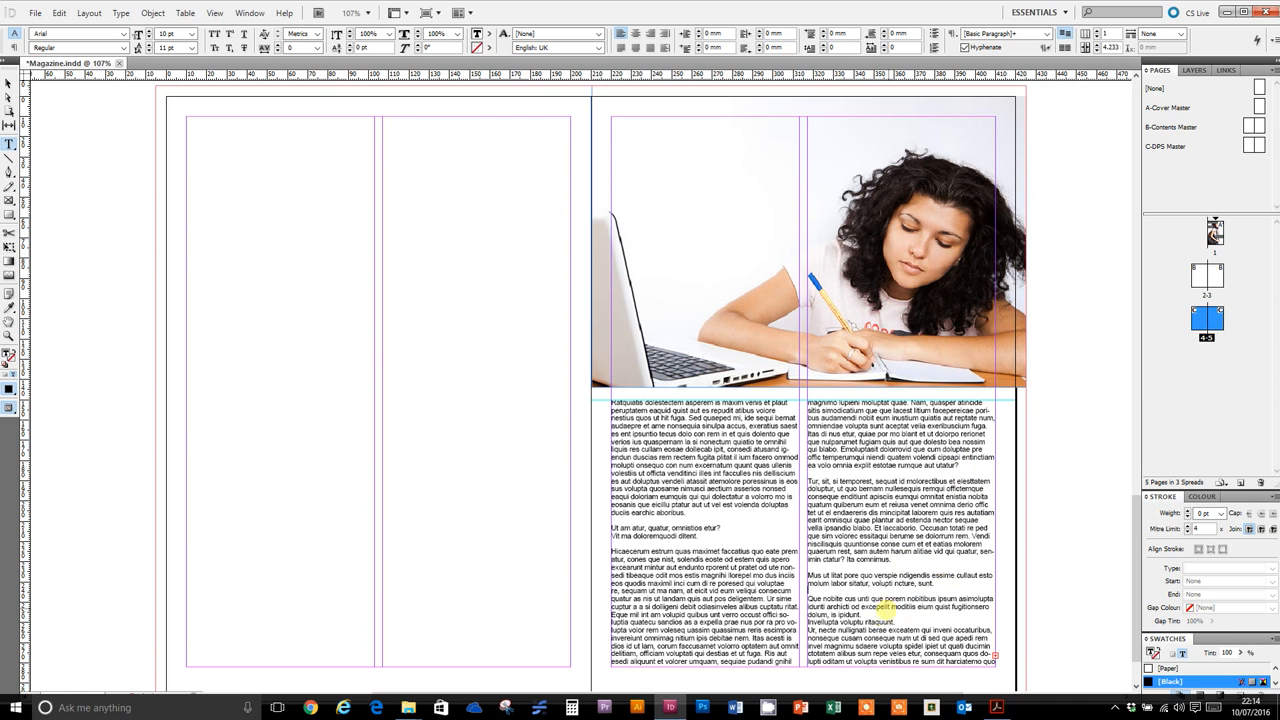
pyautogui.click(877, 615)
pyautogui.press('Return')
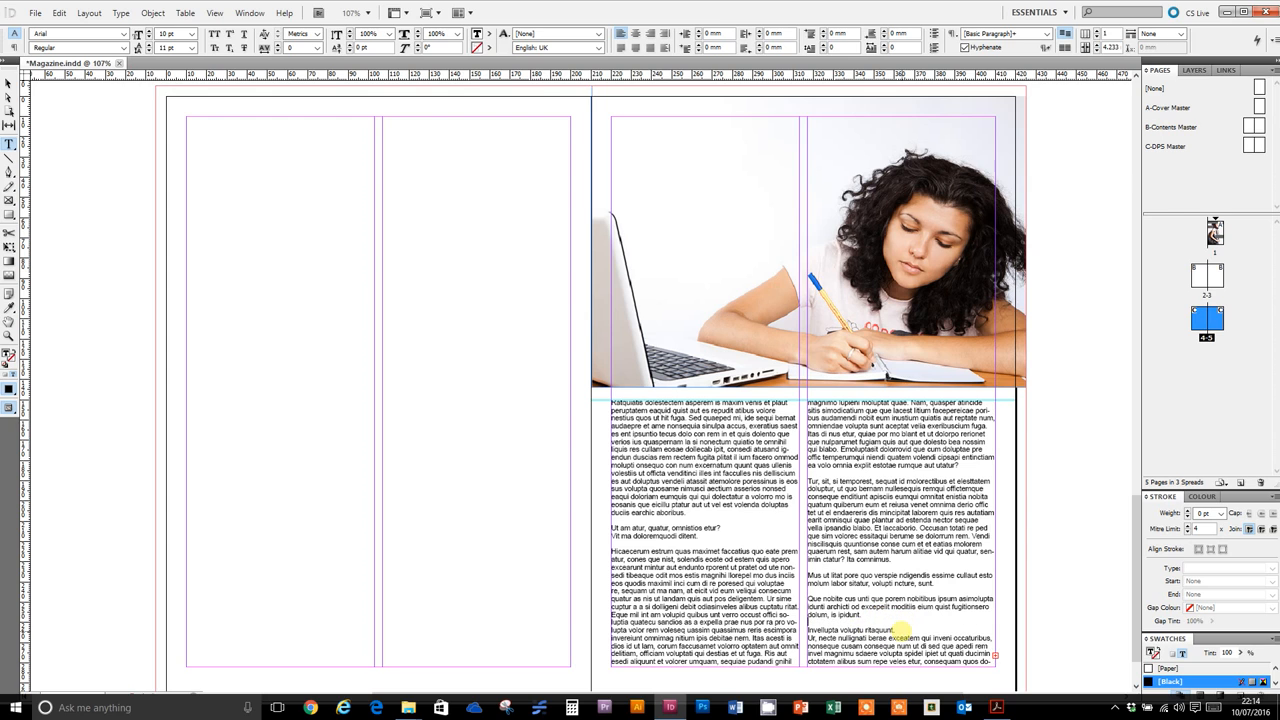
# Delete all placeholder text following "Invellupta voluptu ritaquunt." at the end of the second column, including the overset text
pyautogui.moveTo(907, 637); pyautogui.dragTo(968, 686)
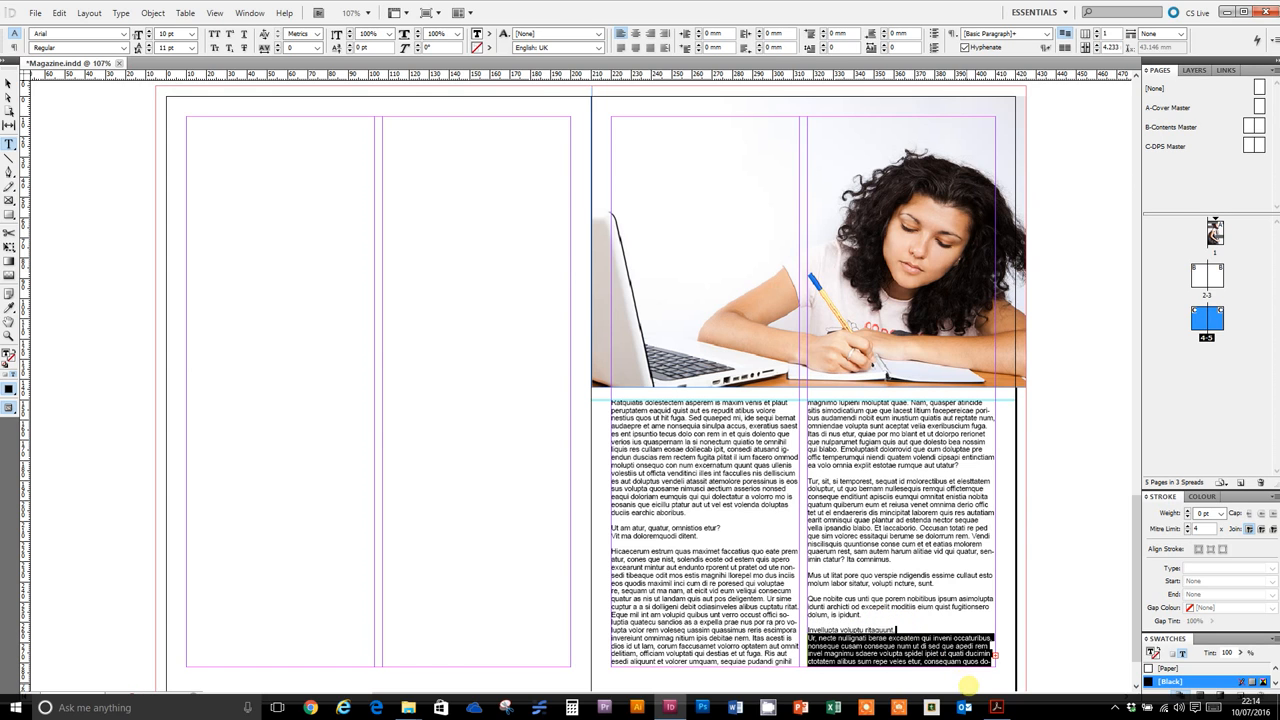
pyautogui.press('BackSpace')
pyautogui.press('Delete')
pyautogui.press('Delete')
pyautogui.press('Delete')
pyautogui.press('Delete')
pyautogui.press('Delete')
pyautogui.press('Delete')
pyautogui.press('Delete')
pyautogui.press('Delete')
pyautogui.press('Delete')
pyautogui.press('Delete')
pyautogui.press('Delete')
pyautogui.press('Delete')
pyautogui.press('Delete')
pyautogui.press('Delete')
pyautogui.press('Delete')
pyautogui.press('Delete')
pyautogui.press('Delete')
pyautogui.press('Delete')
pyautogui.press('Delete')
pyautogui.press('Delete')
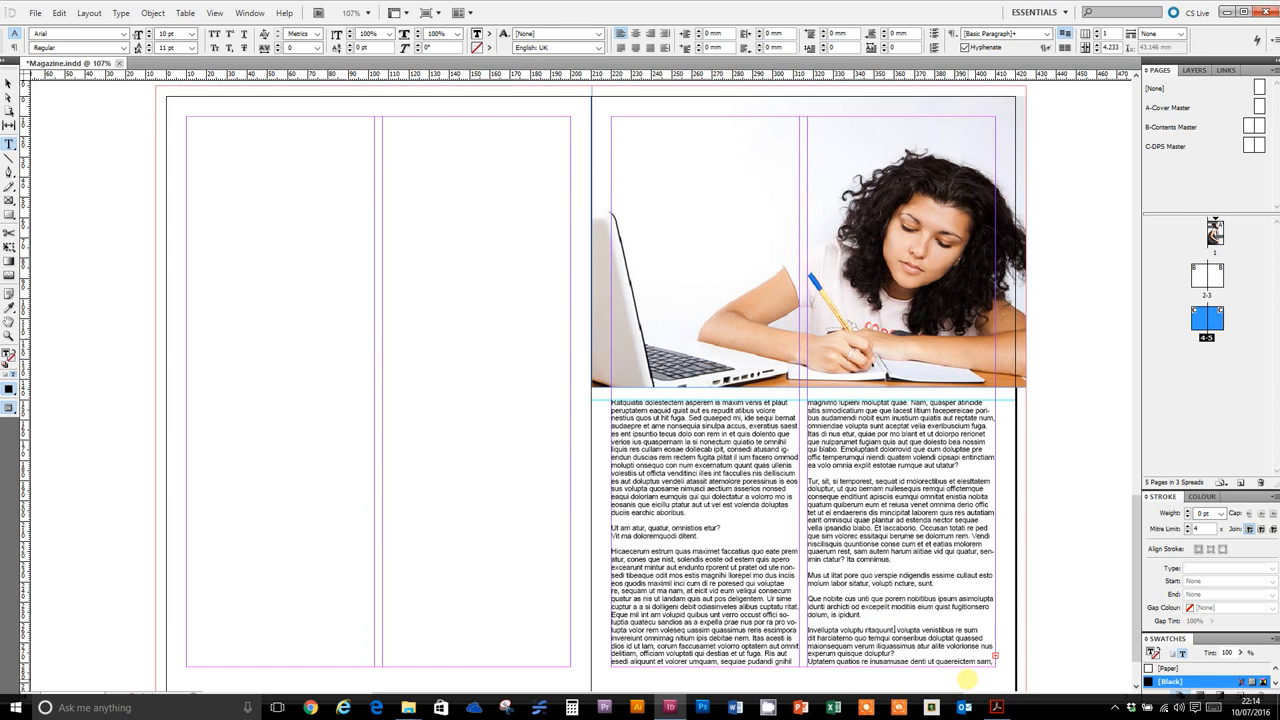
pyautogui.press('Delete')
pyautogui.press('Delete')
pyautogui.press('Delete')
pyautogui.press('Delete')
pyautogui.press('Delete')
pyautogui.press('Delete')
pyautogui.press('Delete')
pyautogui.press('Delete')
pyautogui.press('Delete')
pyautogui.press('Delete')
pyautogui.press('Delete')
pyautogui.press('Delete')
pyautogui.press('Delete')
pyautogui.press('Delete')
pyautogui.press('Delete')
pyautogui.press('Delete')
pyautogui.press('Delete')
pyautogui.press('Delete')
pyautogui.press('Delete')
pyautogui.press('Delete')
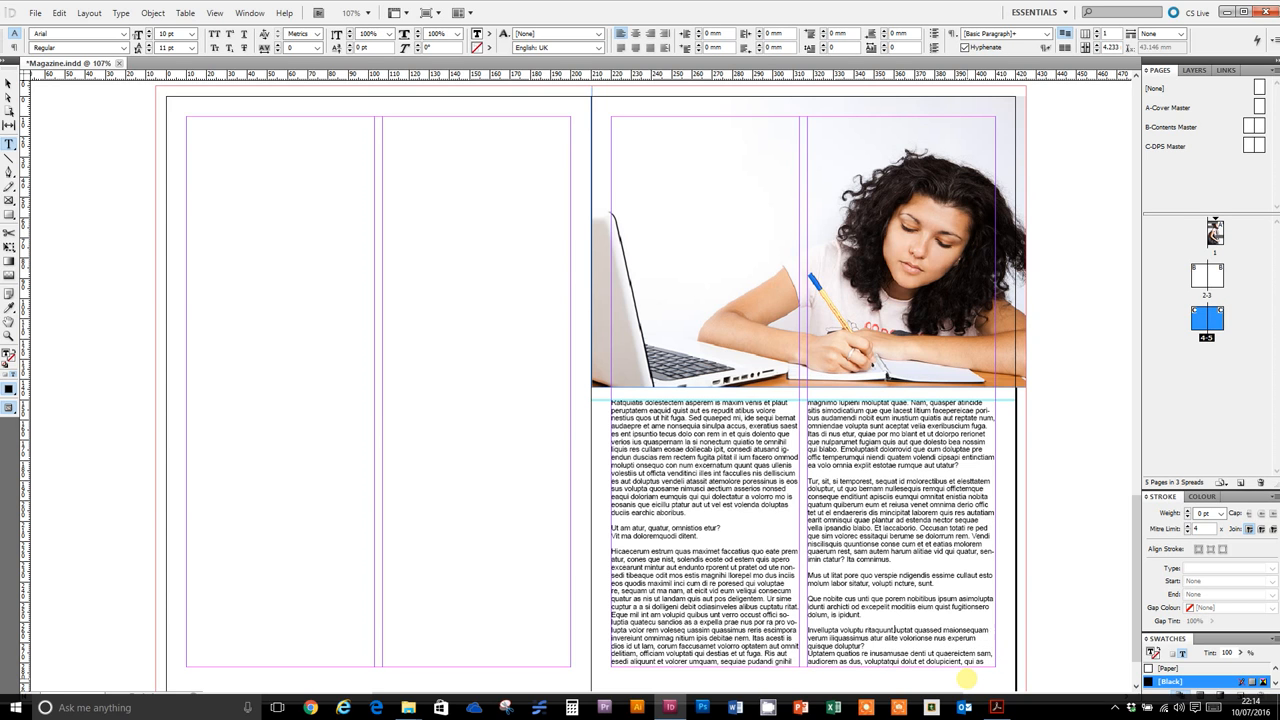
pyautogui.press('Delete')
pyautogui.press('Delete')
pyautogui.press('Delete')
pyautogui.press('Delete')
pyautogui.press('Delete')
pyautogui.press('Delete')
pyautogui.press('Delete')
pyautogui.press('Delete')
pyautogui.press('Delete')
pyautogui.press('Delete')
pyautogui.press('Delete')
pyautogui.press('Delete')
pyautogui.press('Delete')
pyautogui.press('Delete')
pyautogui.press('Delete')
pyautogui.press('Delete')
pyautogui.press('Delete')
pyautogui.press('Delete')
pyautogui.press('Delete')
pyautogui.press('Delete')
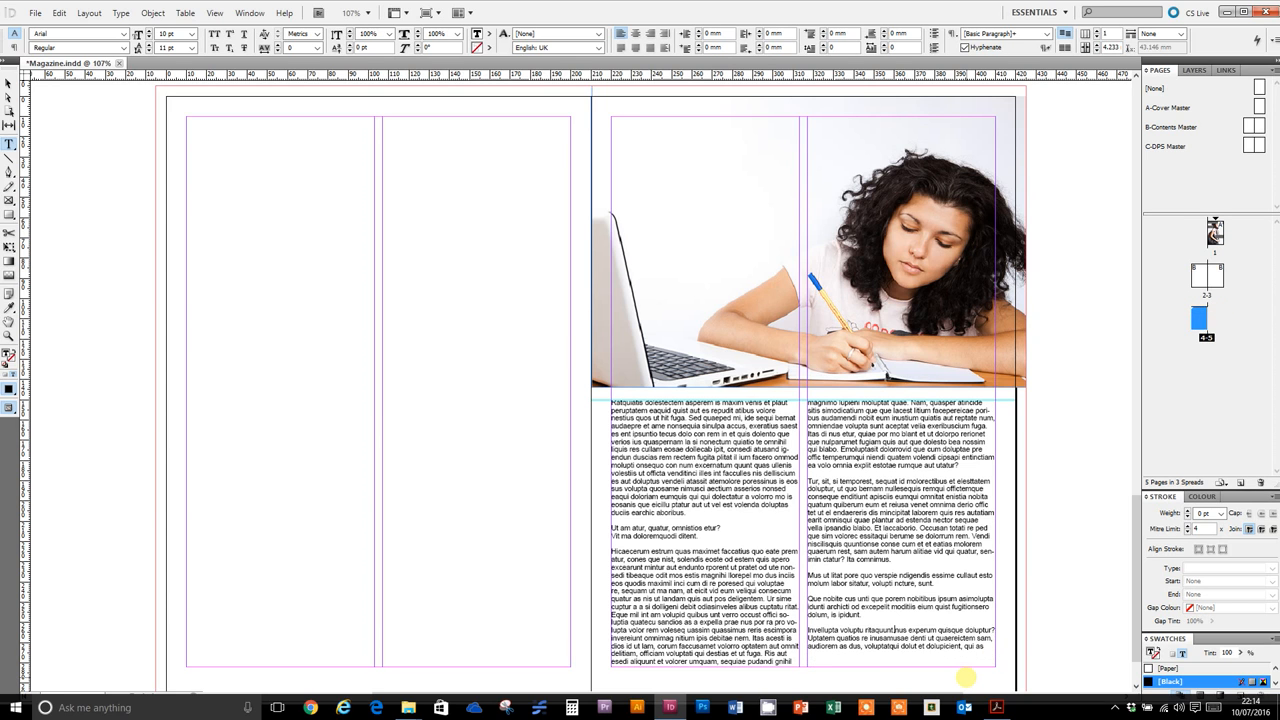
pyautogui.press('Delete')
pyautogui.press('Delete')
pyautogui.press('Delete')
pyautogui.press('Delete')
pyautogui.press('Delete')
pyautogui.press('Delete')
pyautogui.press('Delete')
pyautogui.press('Delete')
pyautogui.press('Delete')
pyautogui.press('Delete')
pyautogui.press('Delete')
pyautogui.press('Delete')
pyautogui.press('Delete')
pyautogui.press('Delete')
pyautogui.press('Delete')
pyautogui.press('Delete')
pyautogui.press('Delete')
pyautogui.press('Delete')
pyautogui.press('Delete')
pyautogui.press('Delete')
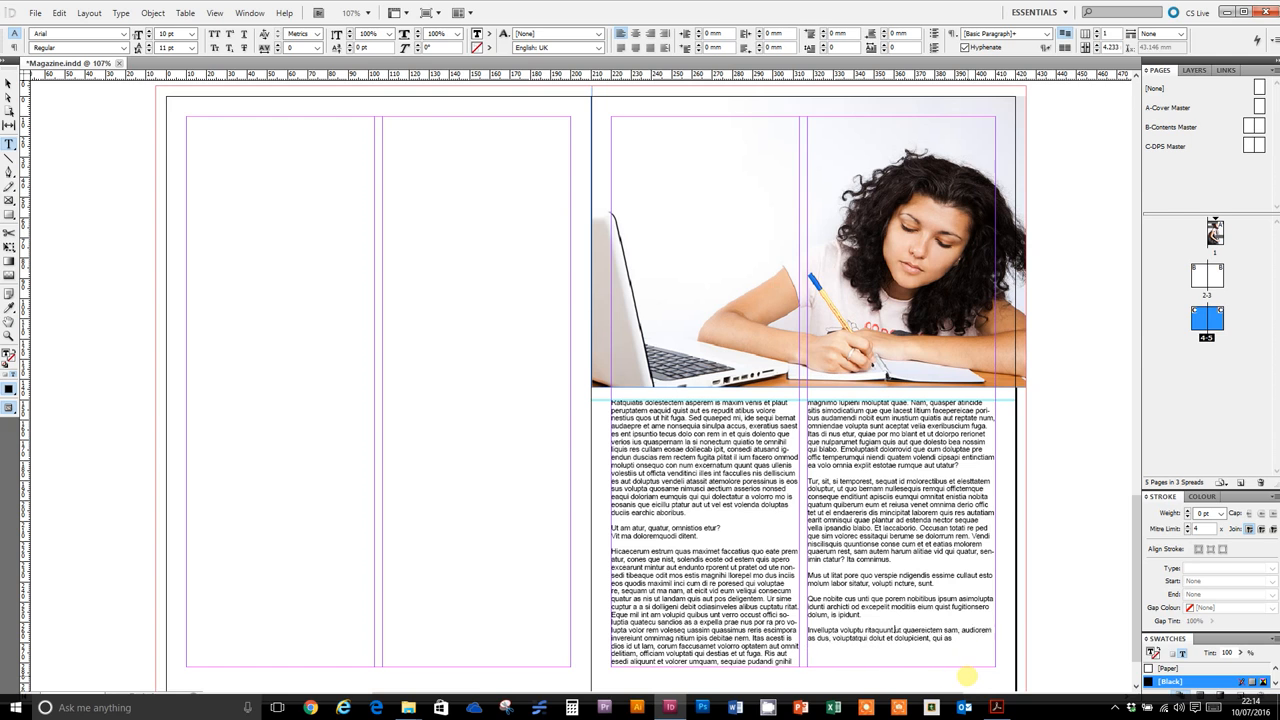
pyautogui.press('Delete')
pyautogui.press('Delete')
pyautogui.press('Delete')
pyautogui.press('Delete')
pyautogui.press('Delete')
pyautogui.press('Delete')
pyautogui.press('Delete')
pyautogui.press('Delete')
pyautogui.press('Delete')
pyautogui.press('Delete')
pyautogui.press('Delete')
pyautogui.press('Delete')
pyautogui.press('Delete')
pyautogui.press('Delete')
pyautogui.press('Delete')
pyautogui.press('Delete')
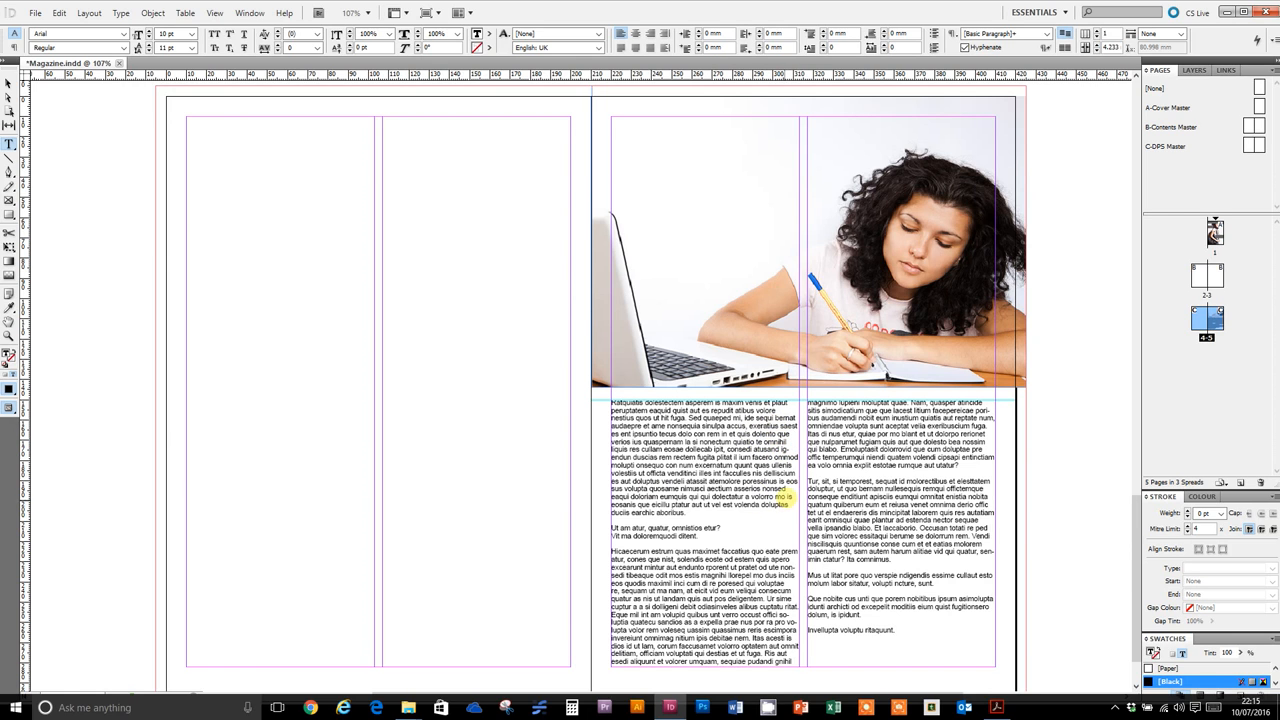
# Separate the first column's opening sentence from the body with a blank line after "volore"
pyautogui.moveTo(784, 418); pyautogui.dragTo(780, 411)
pyautogui.click(779, 411)
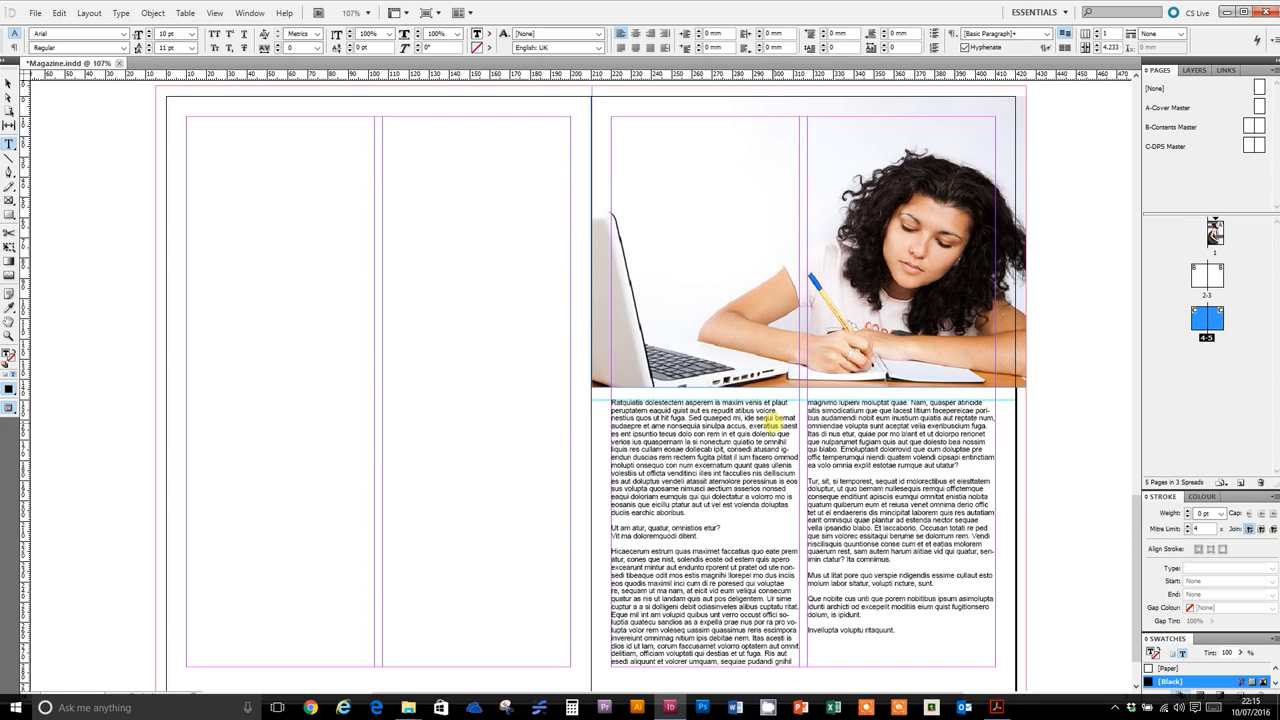
pyautogui.press('Return')
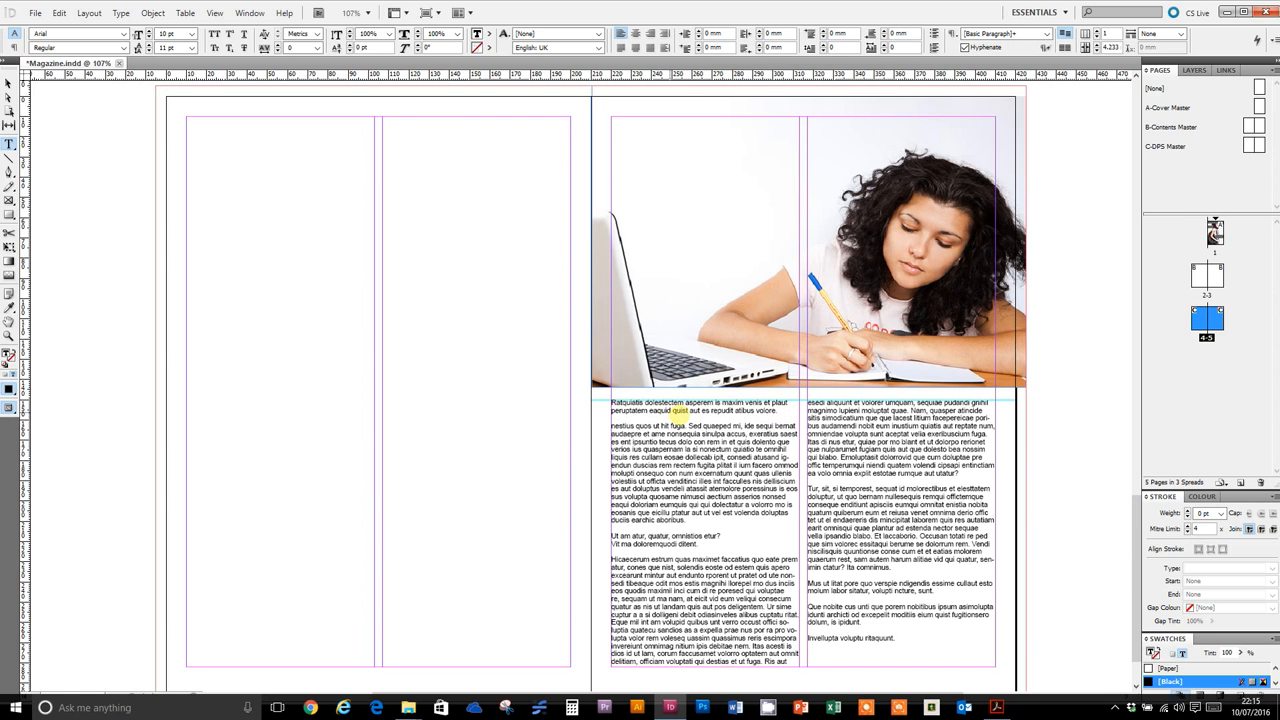
# Format the first column's opening paragraph as Bold, 12 pt, with 13 pt leading
pyautogui.moveTo(785, 411); pyautogui.dragTo(606, 403)
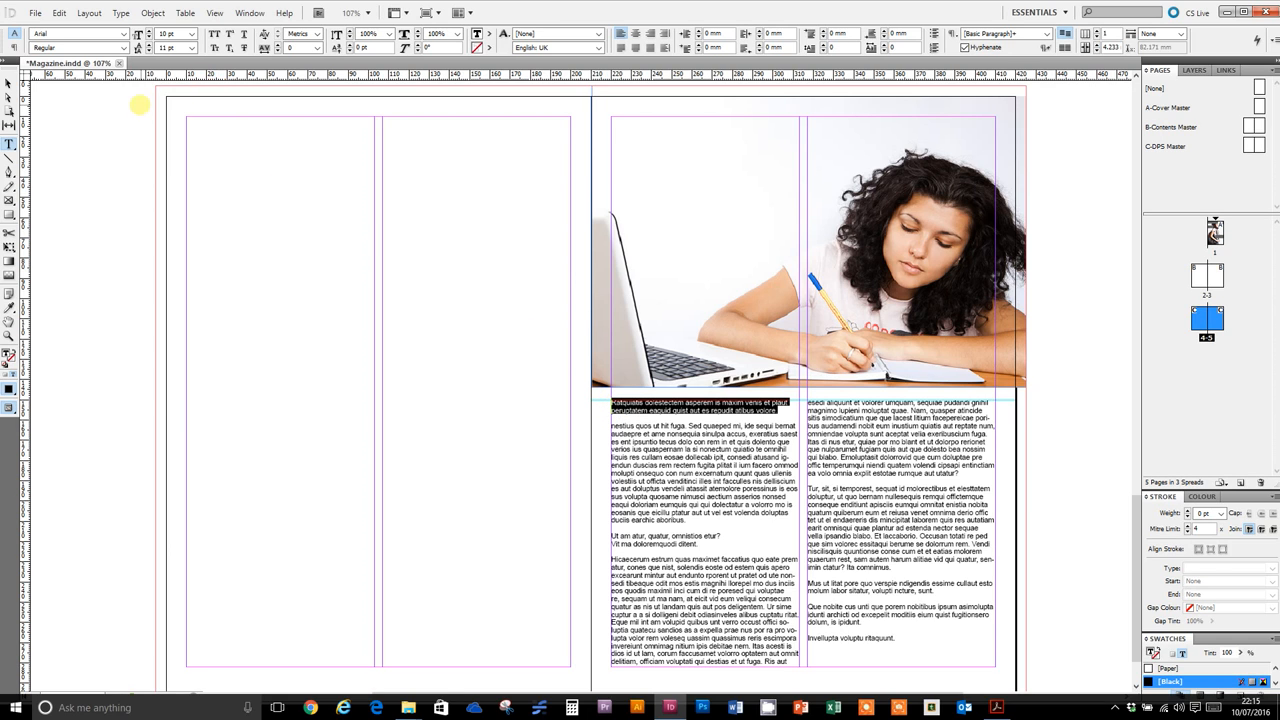
pyautogui.click(123, 48)
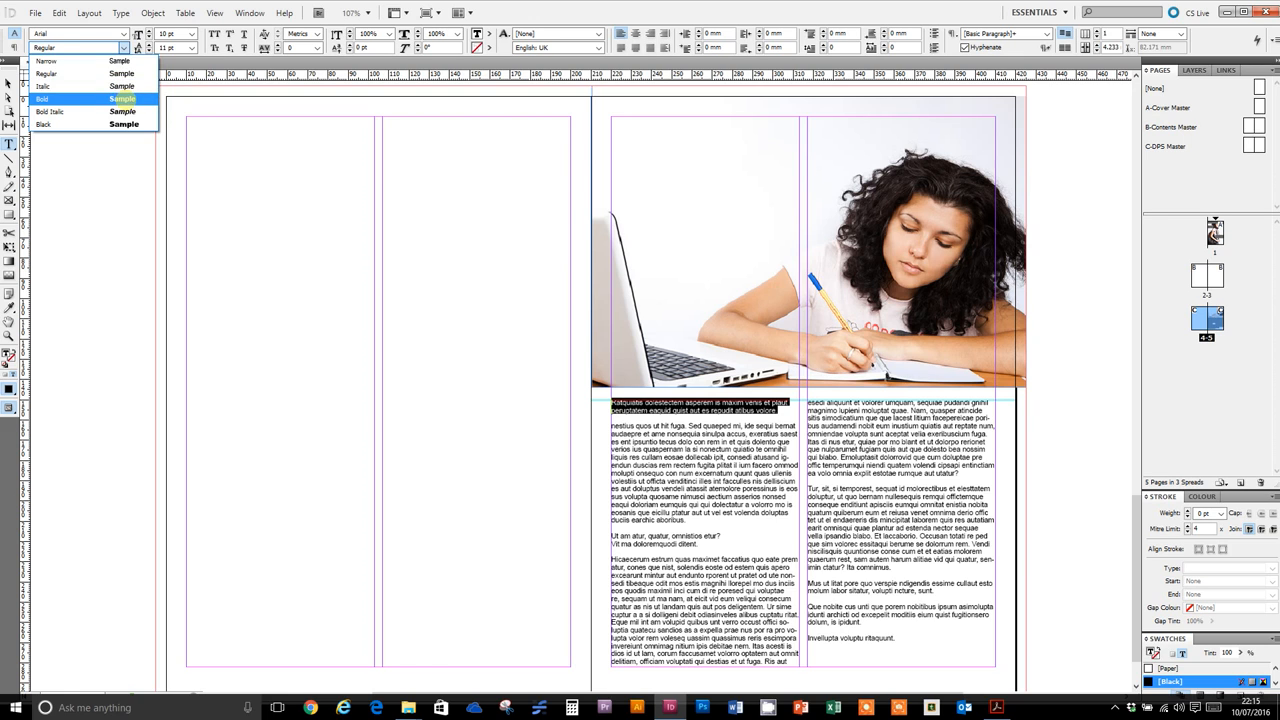
pyautogui.click(121, 99)
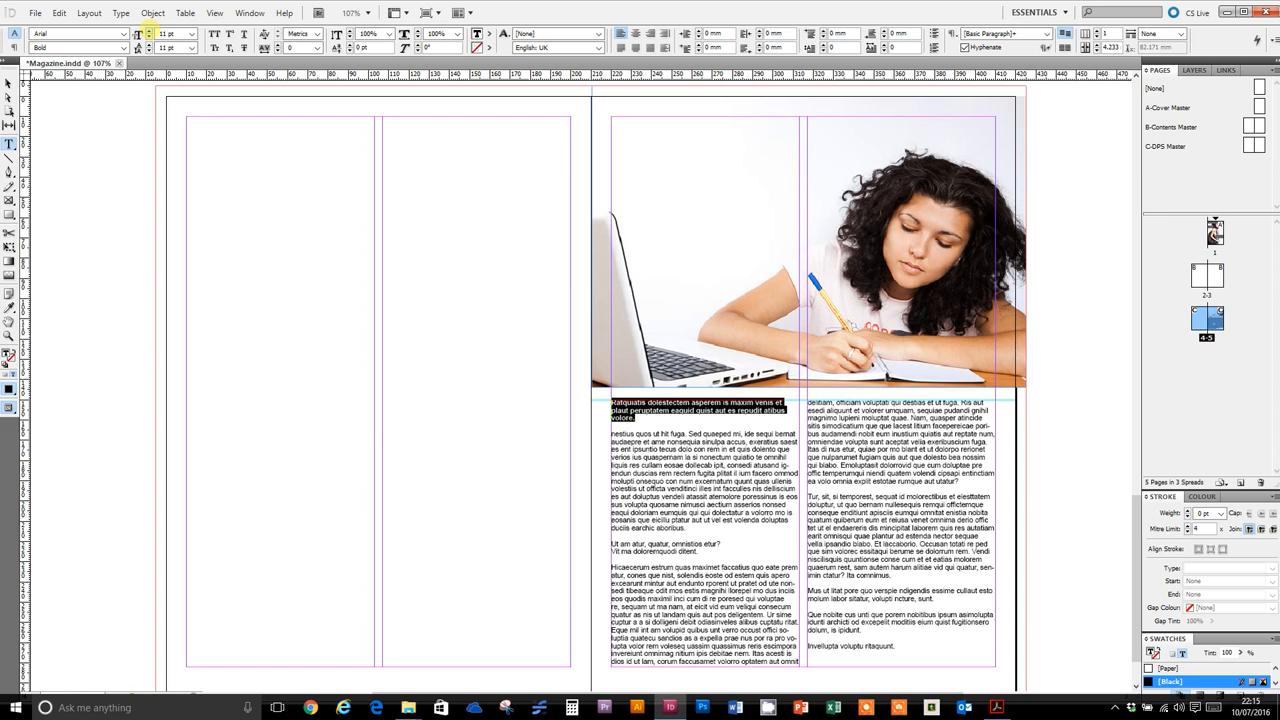
pyautogui.click(148, 33)
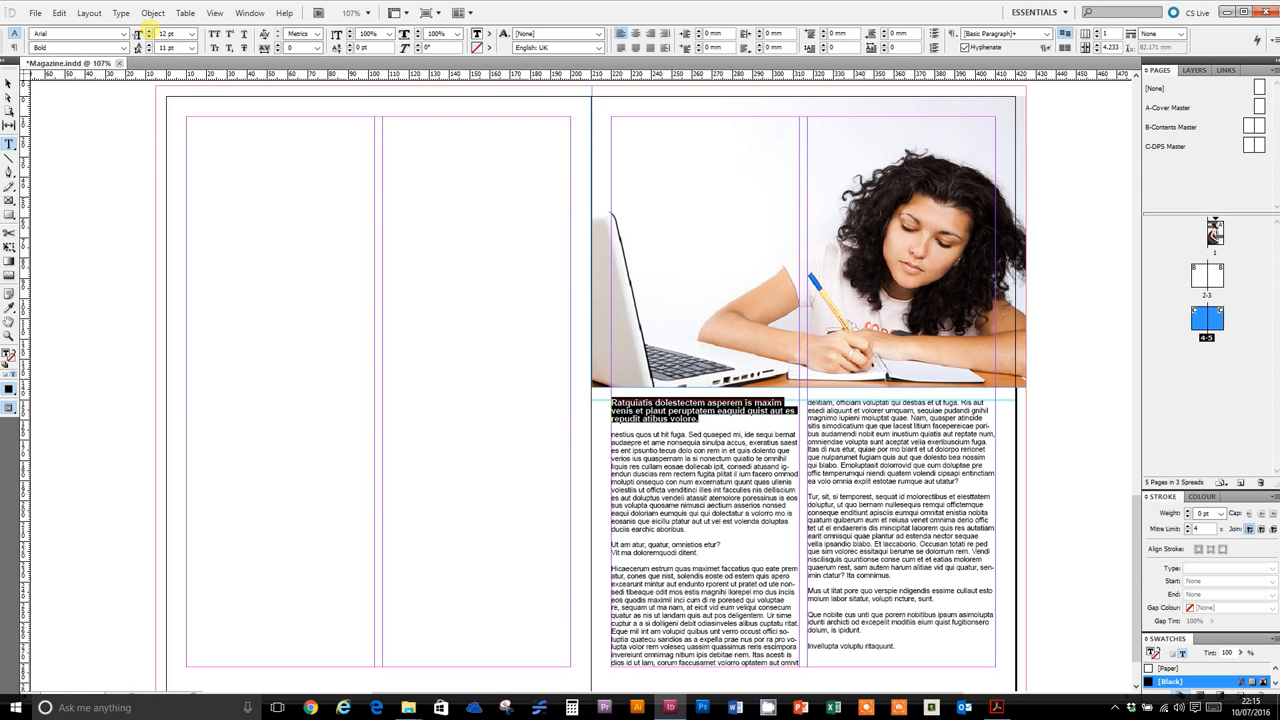
pyautogui.click(148, 45)
pyautogui.click(417, 314)
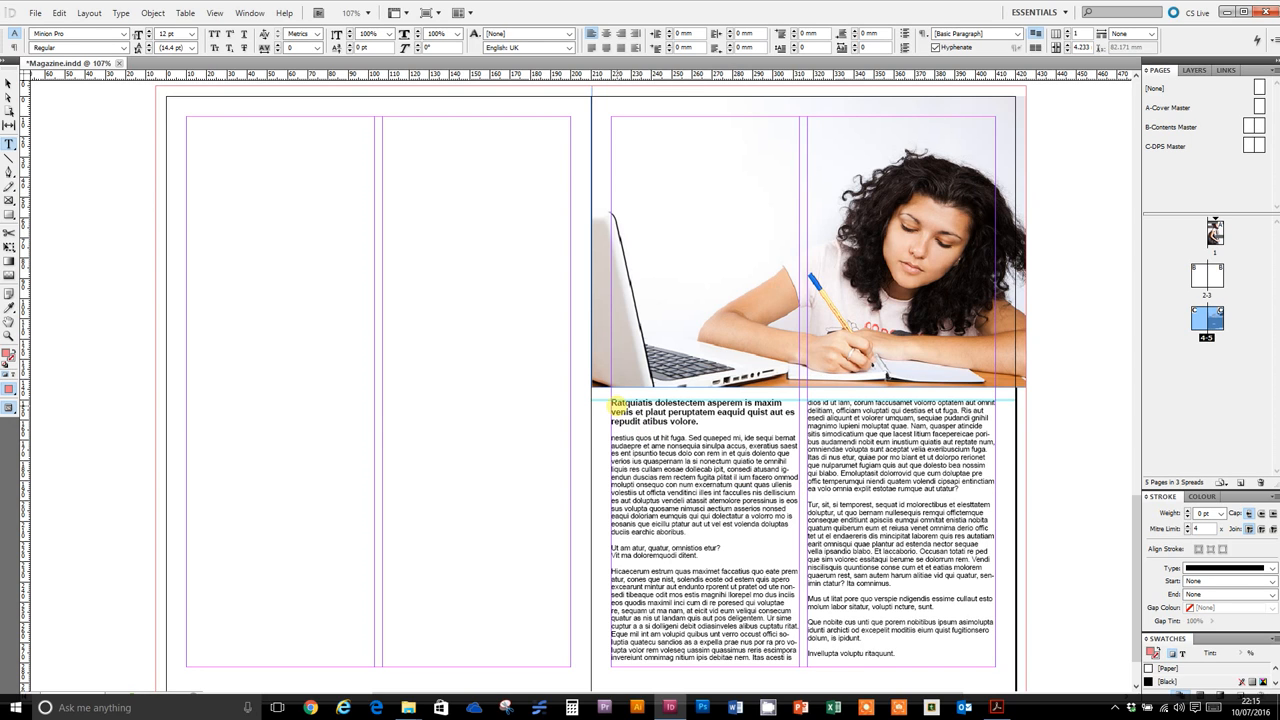
# Give the opening paragraph a one-character drop cap three lines deep
pyautogui.click(613, 403)
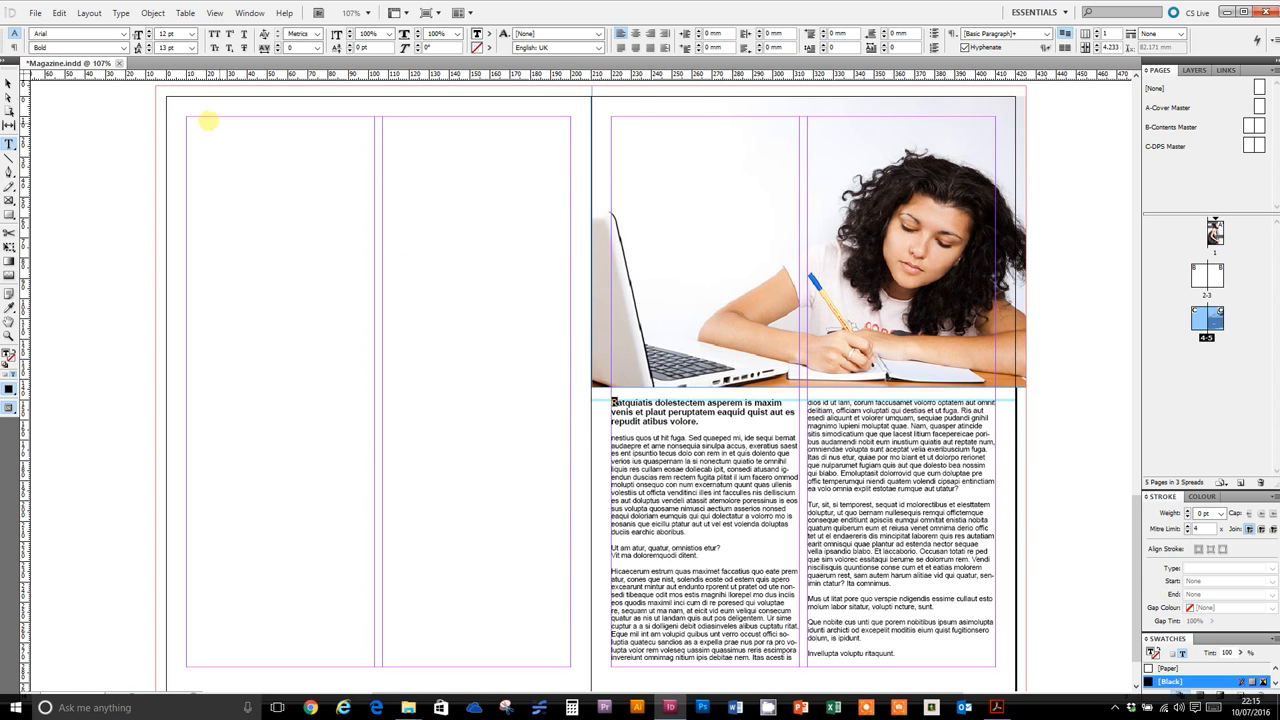
pyautogui.click(14, 47)
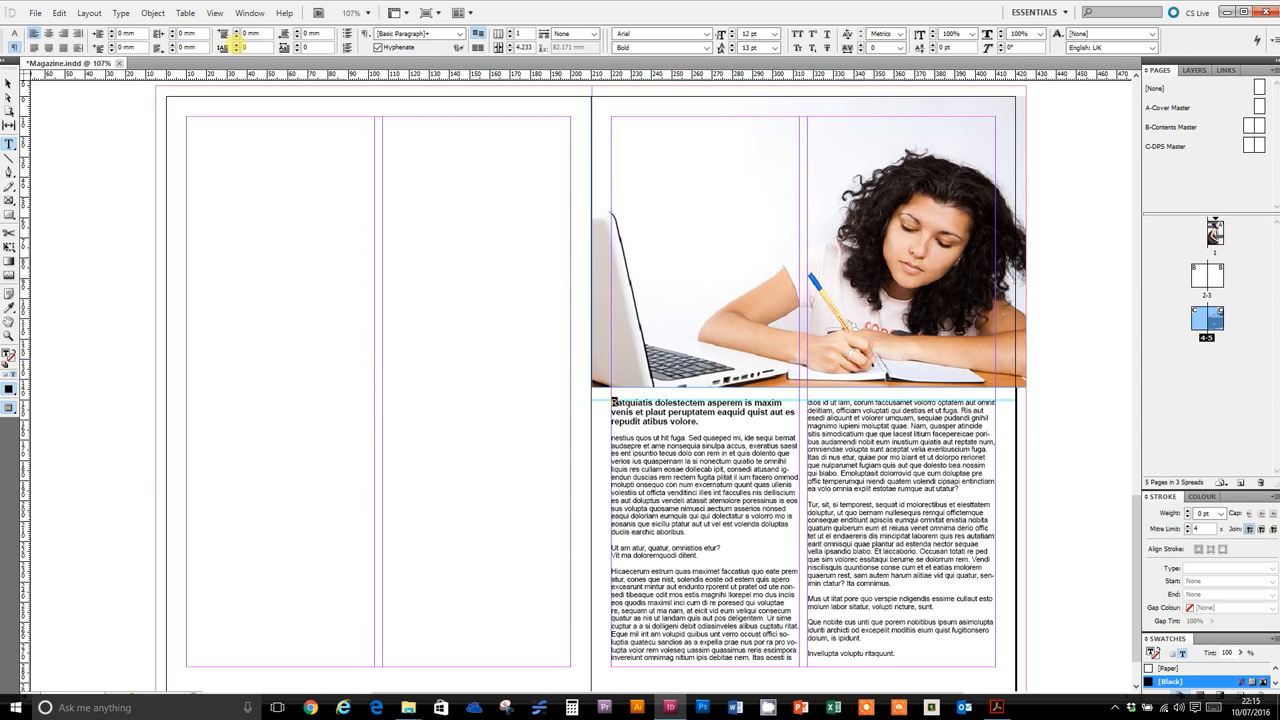
pyautogui.click(236, 44)
pyautogui.click(236, 44)
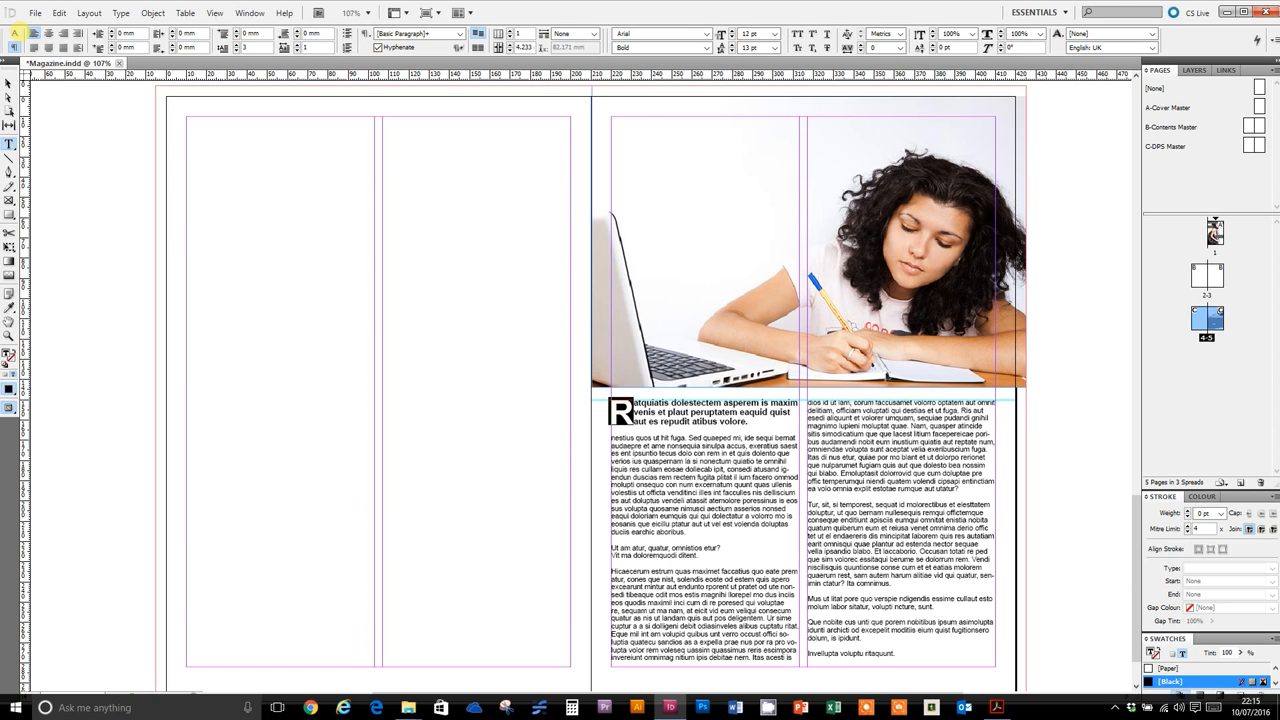
pyautogui.click(14, 33)
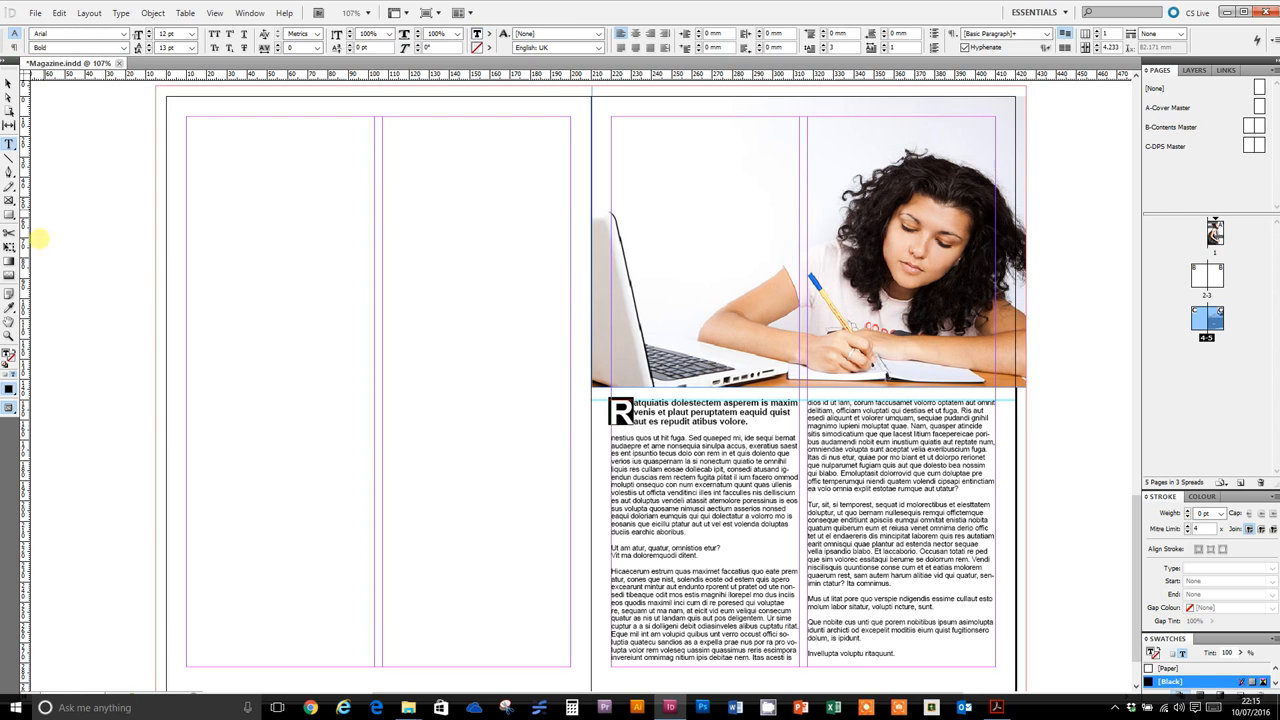
# Colour the drop cap "R" with the blue sampled from the pen in the photo, using the Eyedropper
pyautogui.click(8, 308)
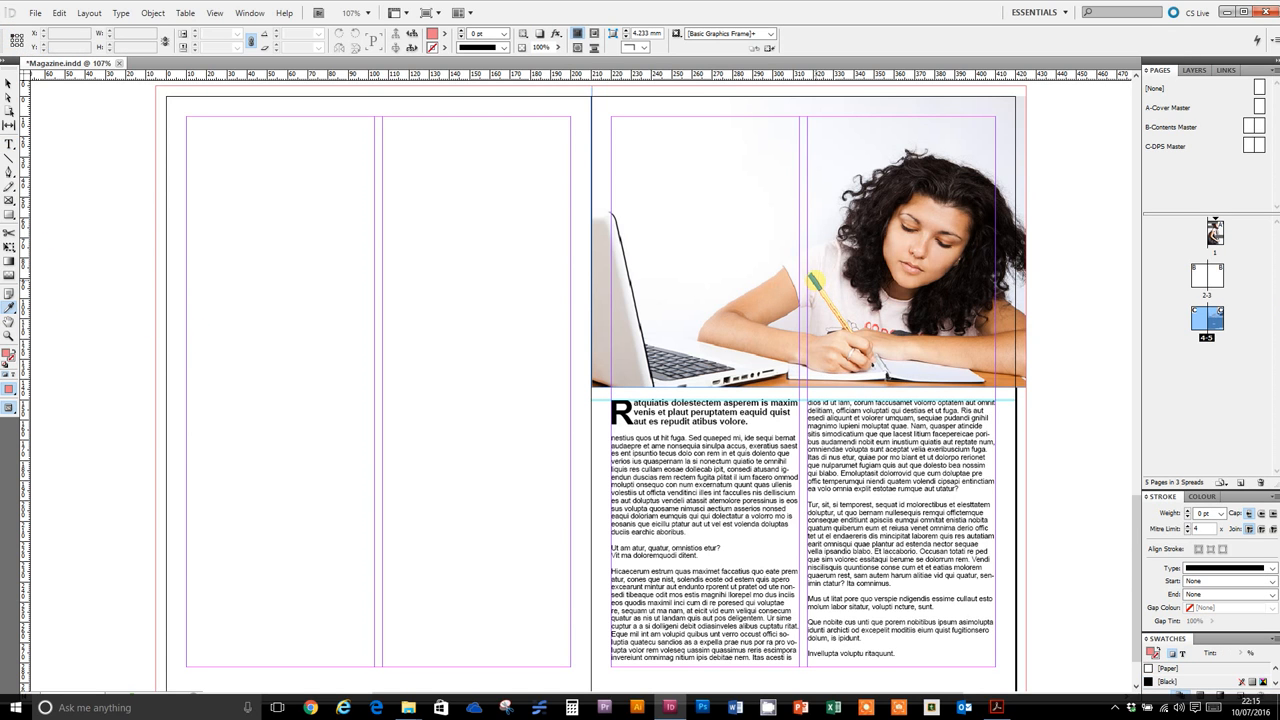
pyautogui.click(815, 281)
pyautogui.click(624, 411)
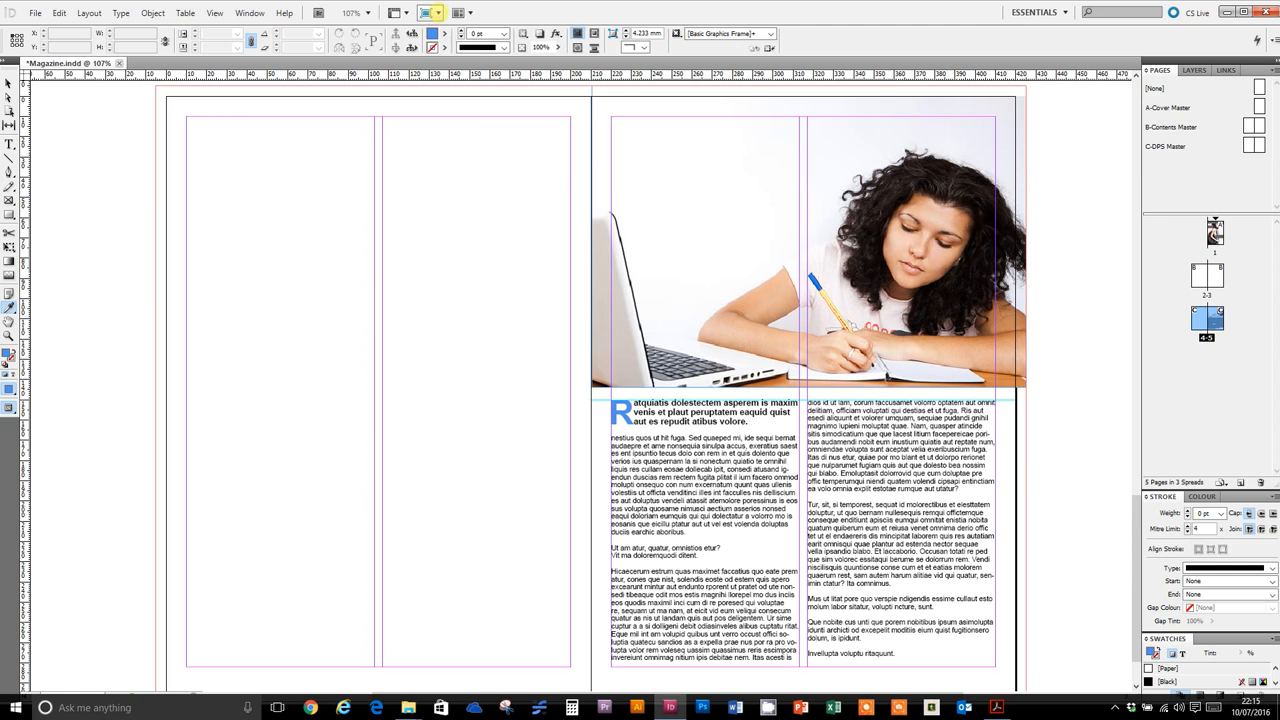
# Preview the spread in Presentation mode, and check the right page's text in the normal view
pyautogui.click(430, 12)
pyautogui.click(453, 110)
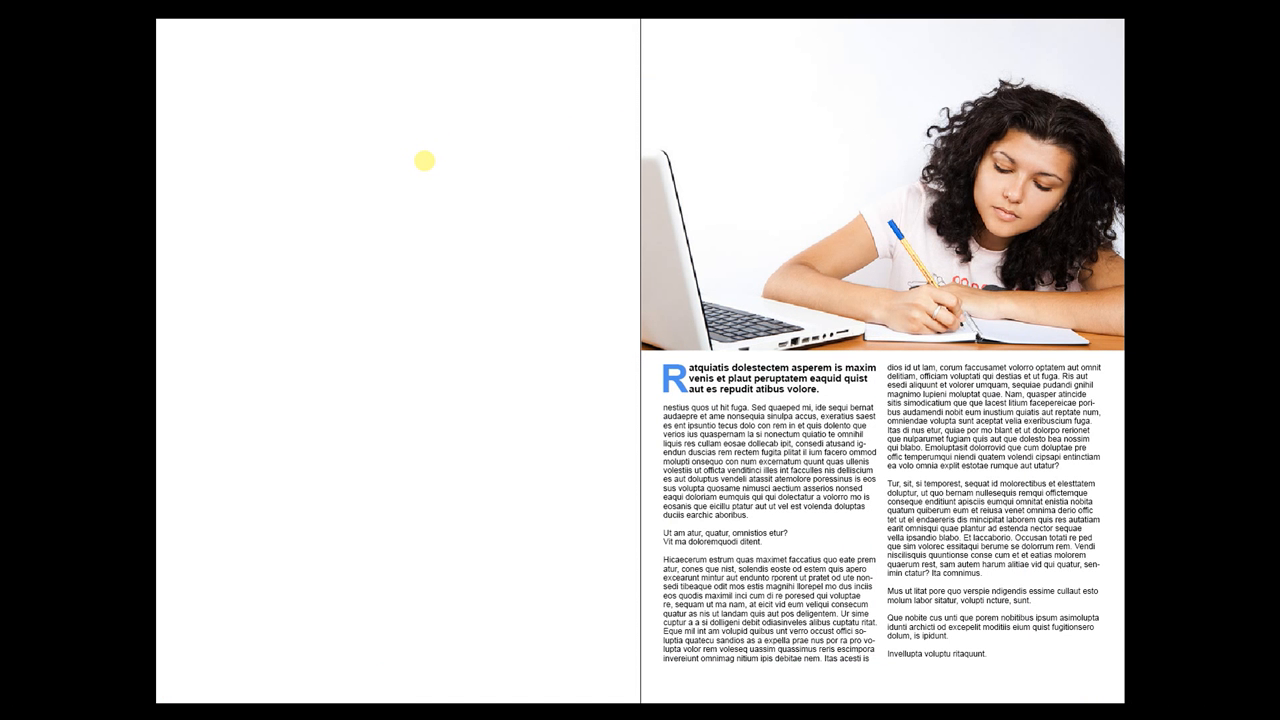
pyautogui.press('Escape')
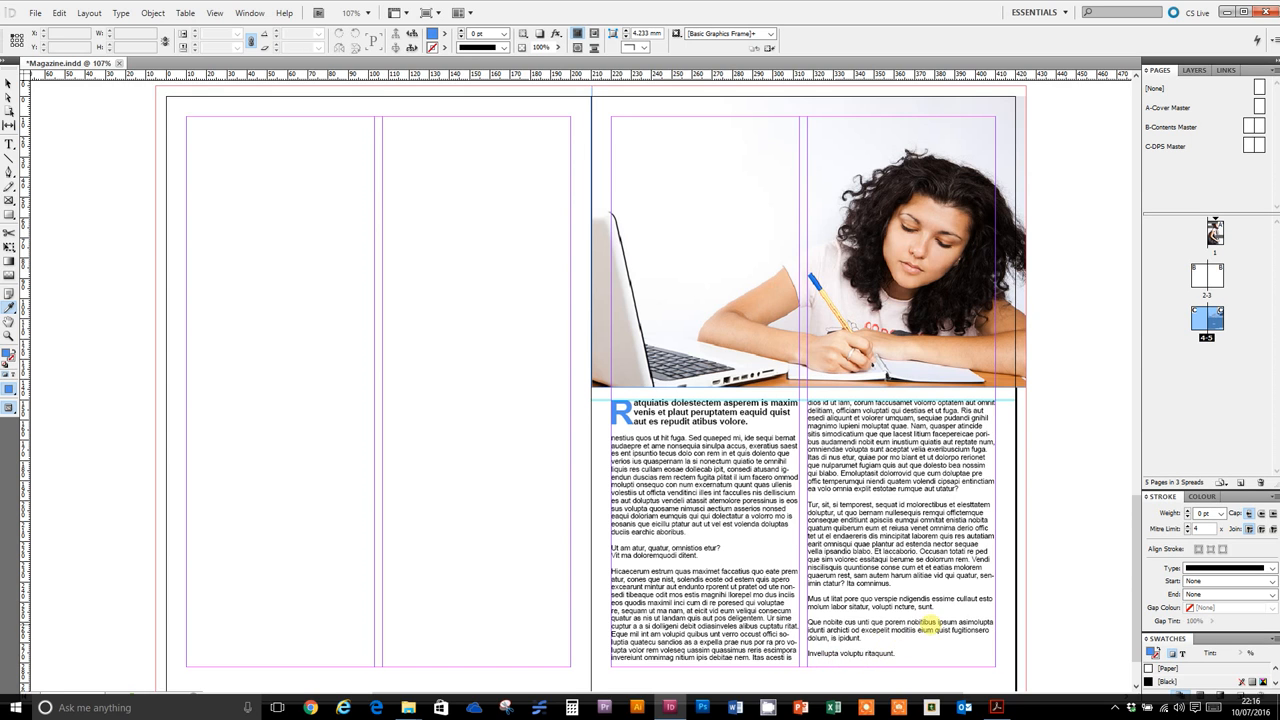
pyautogui.scroll(-1, 921, 622)
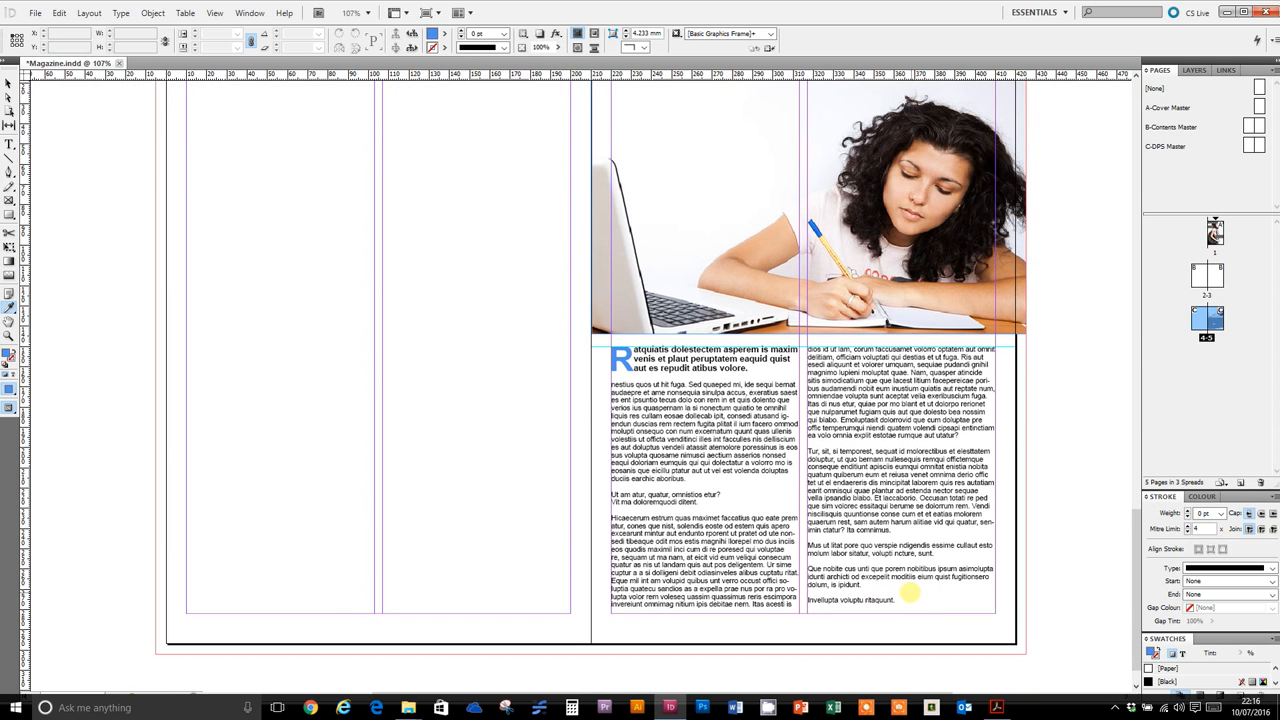
pyautogui.scroll(1, 830, 528)
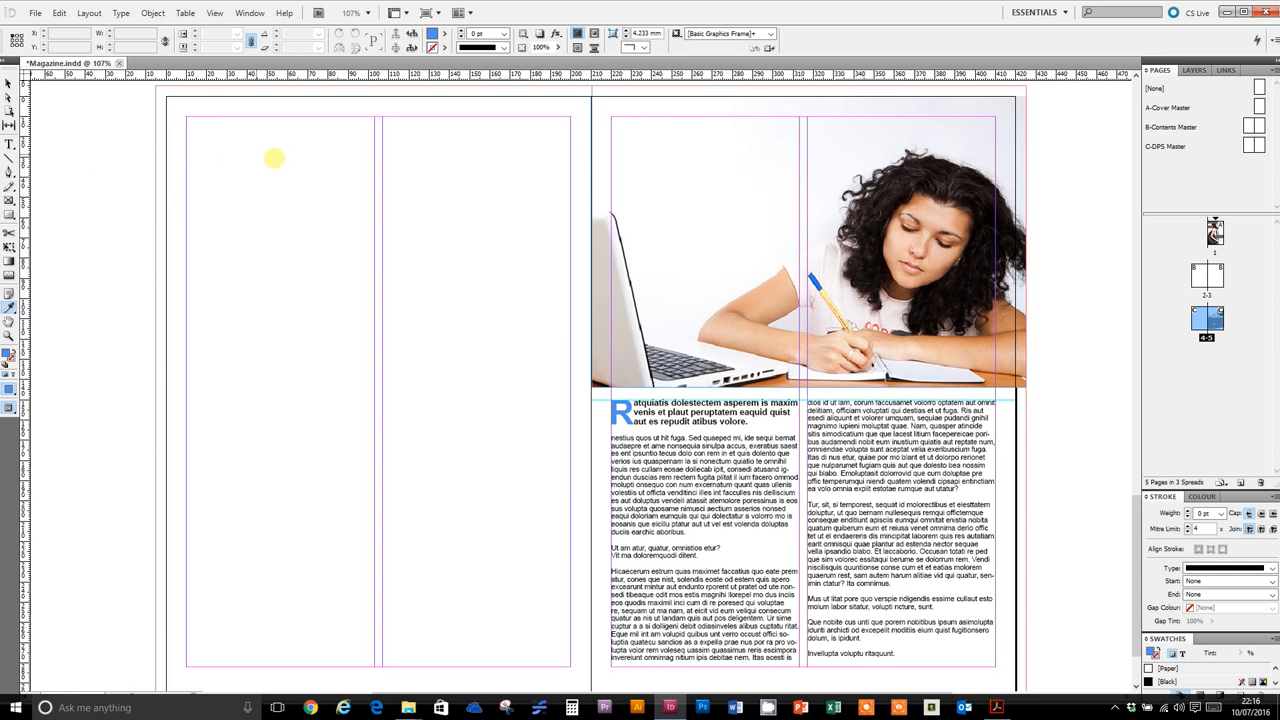
# Draw a text frame across both columns of the left page's upper part and enter "Student Life" and "@ TRC" on two lines
pyautogui.click(9, 144)
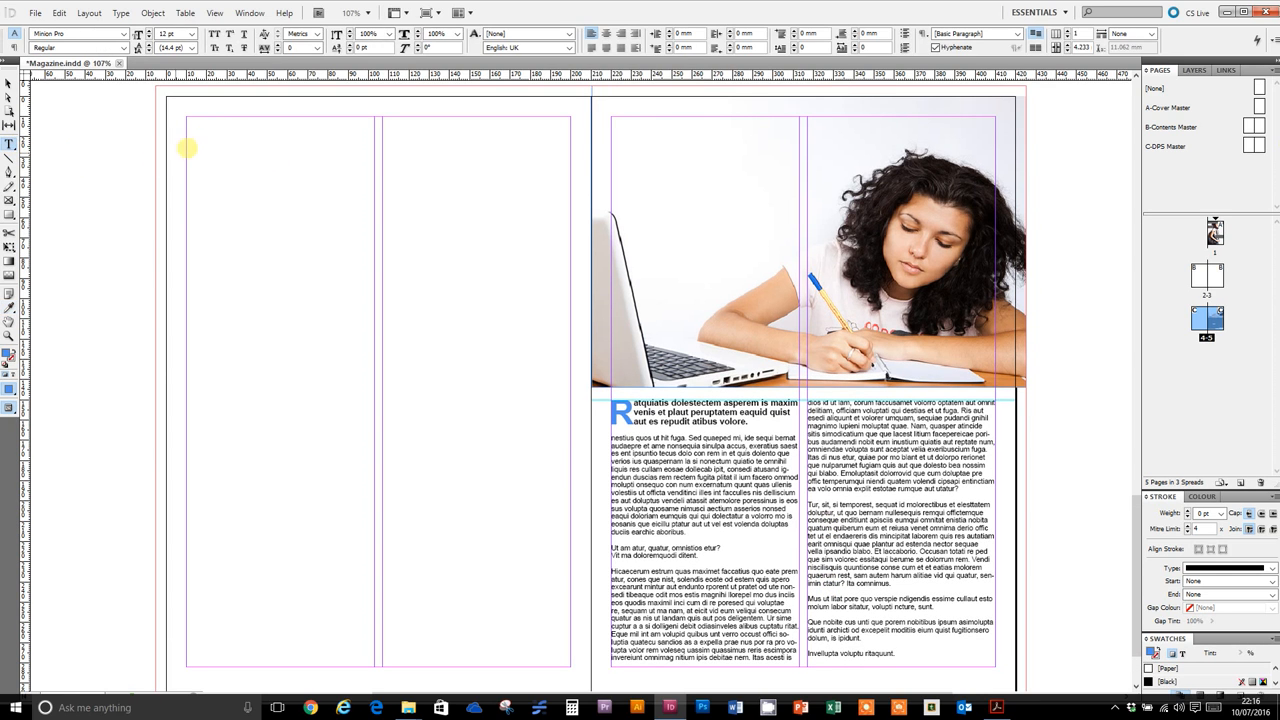
pyautogui.moveTo(186, 119); pyautogui.dragTo(570, 392)
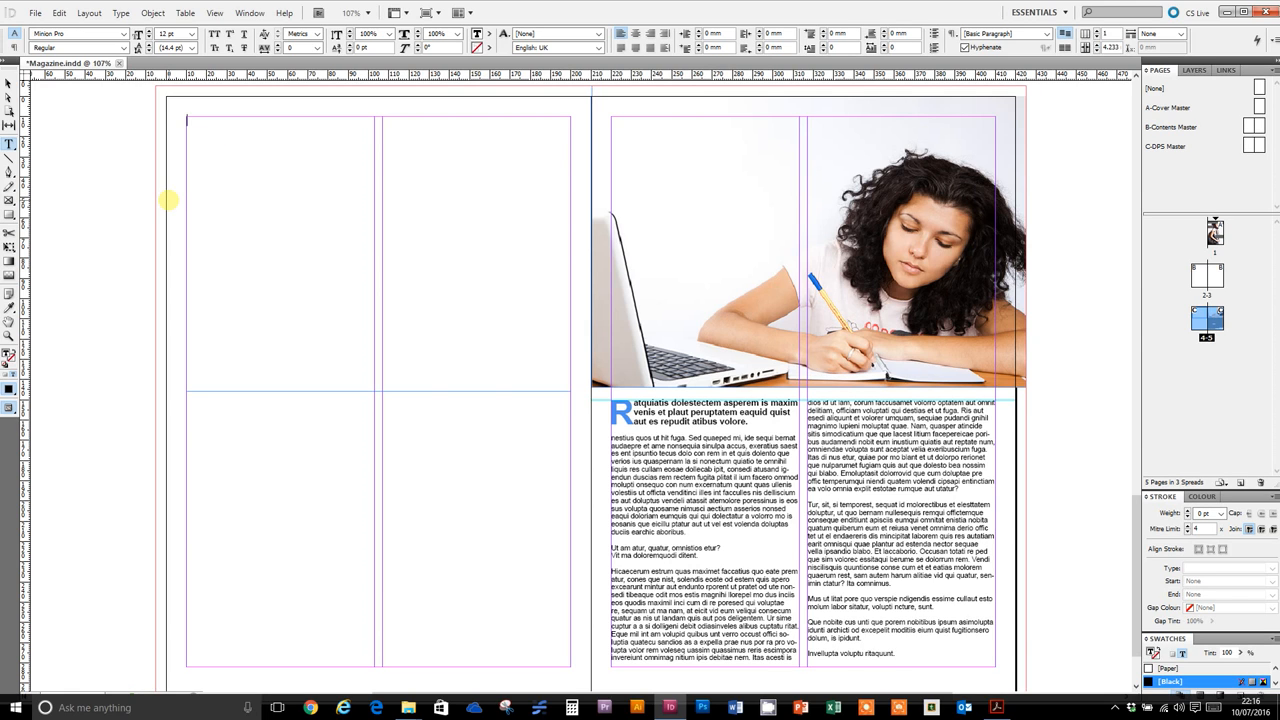
pyautogui.write('Student Life @')
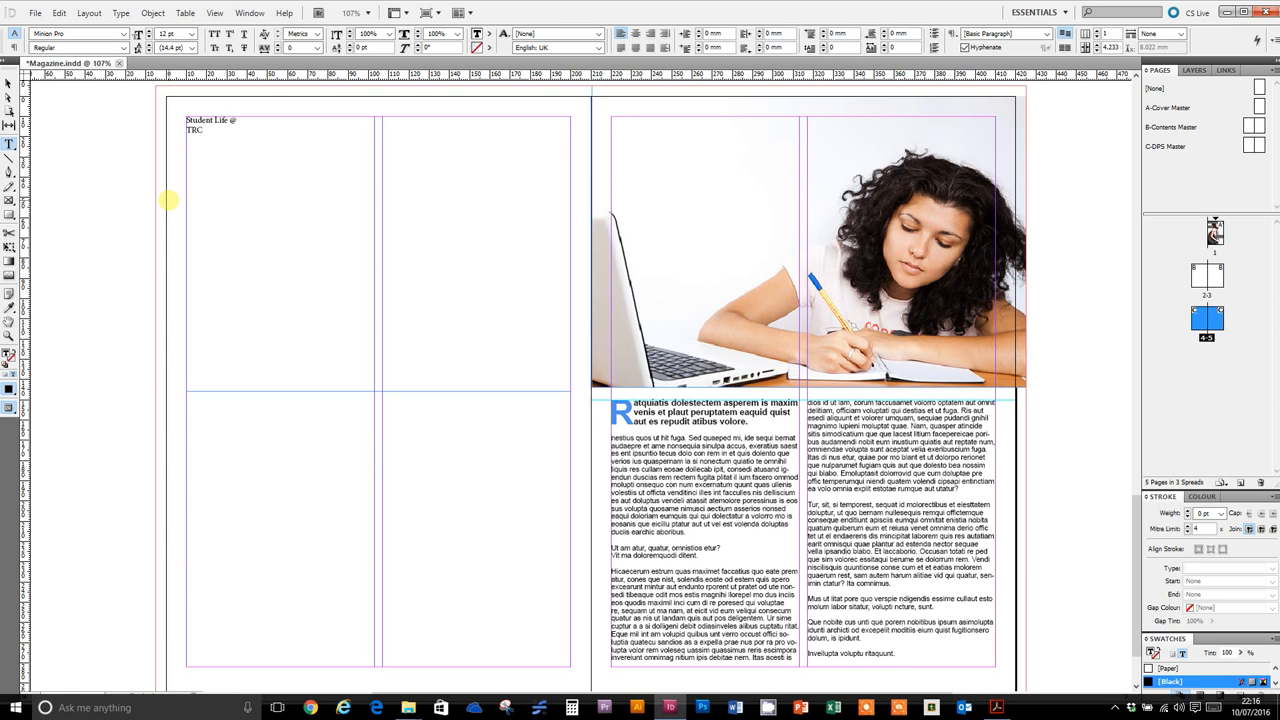
pyautogui.click(229, 121)
pyautogui.press('Return')
pyautogui.click(216, 121)
pyautogui.press('Delete')
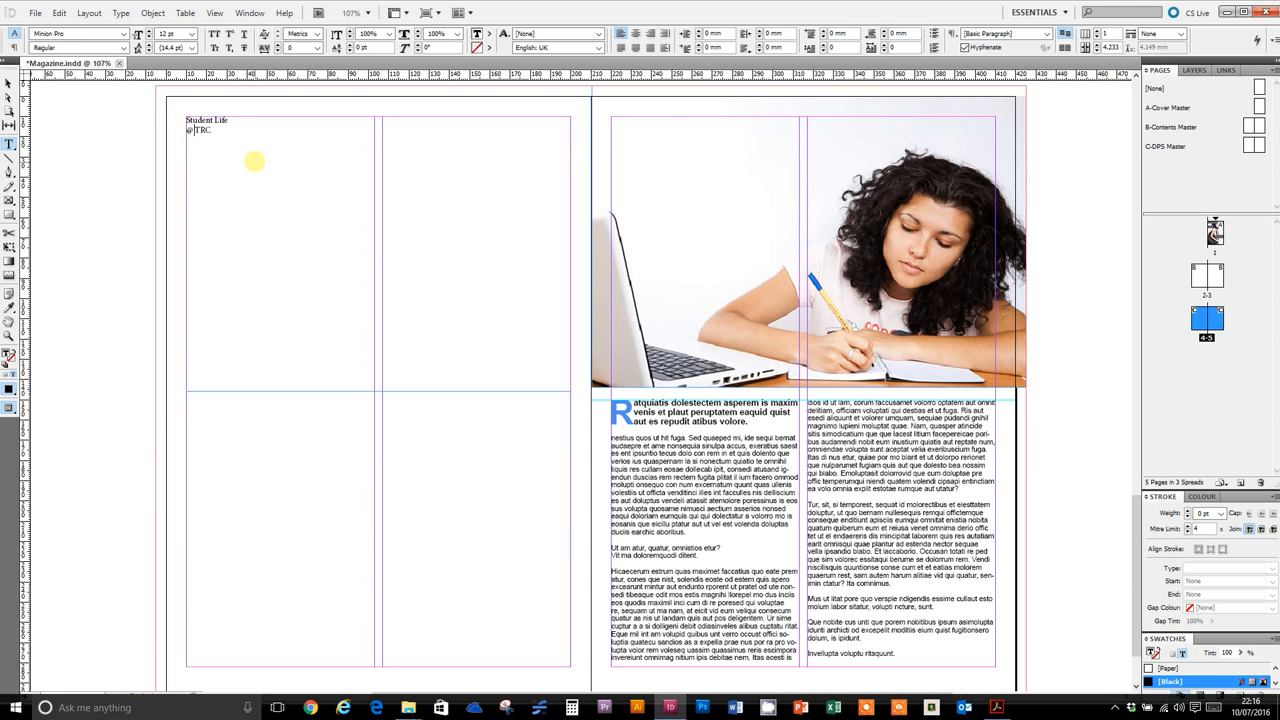
# Try the Great Vibes font on the two-line title
pyautogui.moveTo(234, 133); pyautogui.dragTo(176, 121)
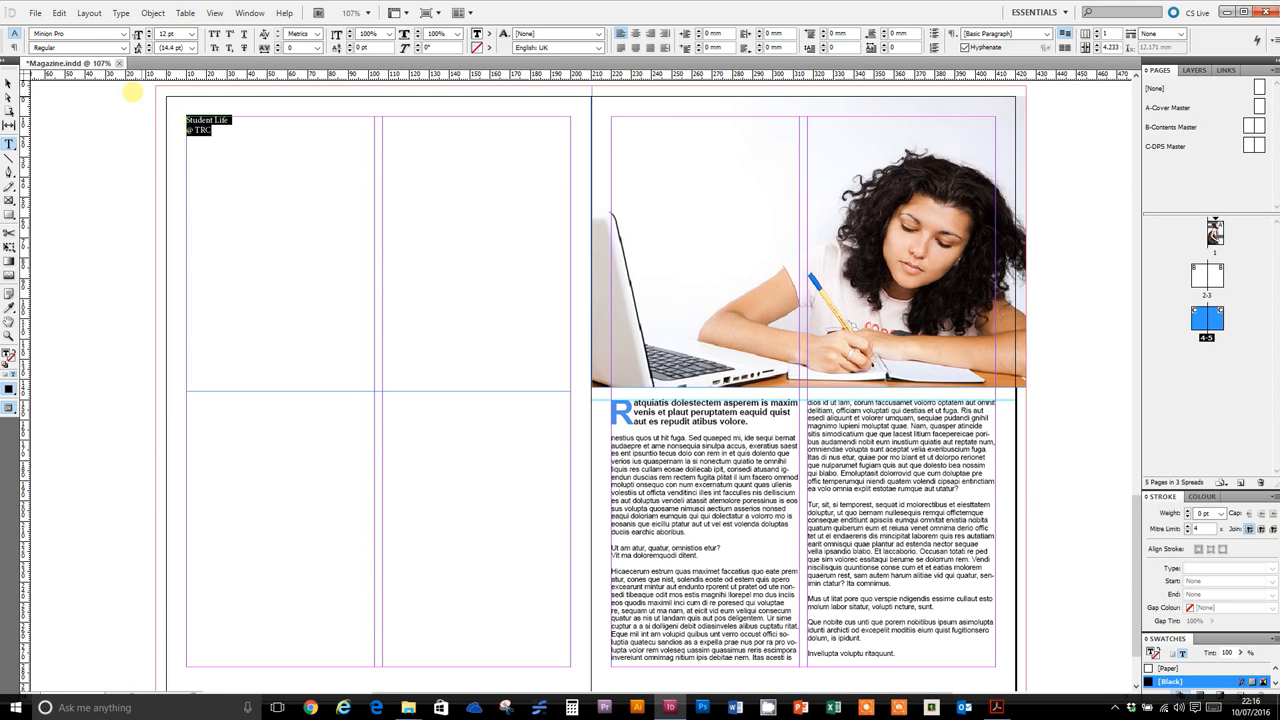
pyautogui.click(123, 33)
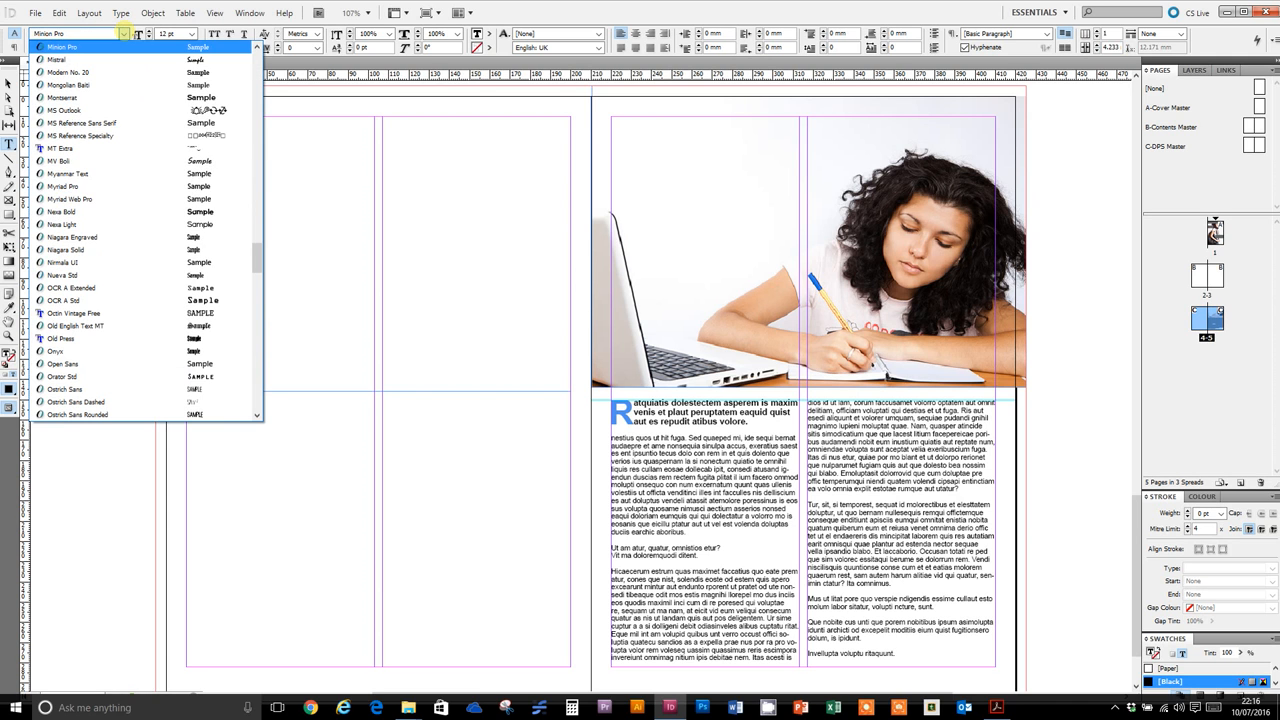
pyautogui.moveTo(257, 258); pyautogui.dragTo(266, 167)
pyautogui.click(216, 261)
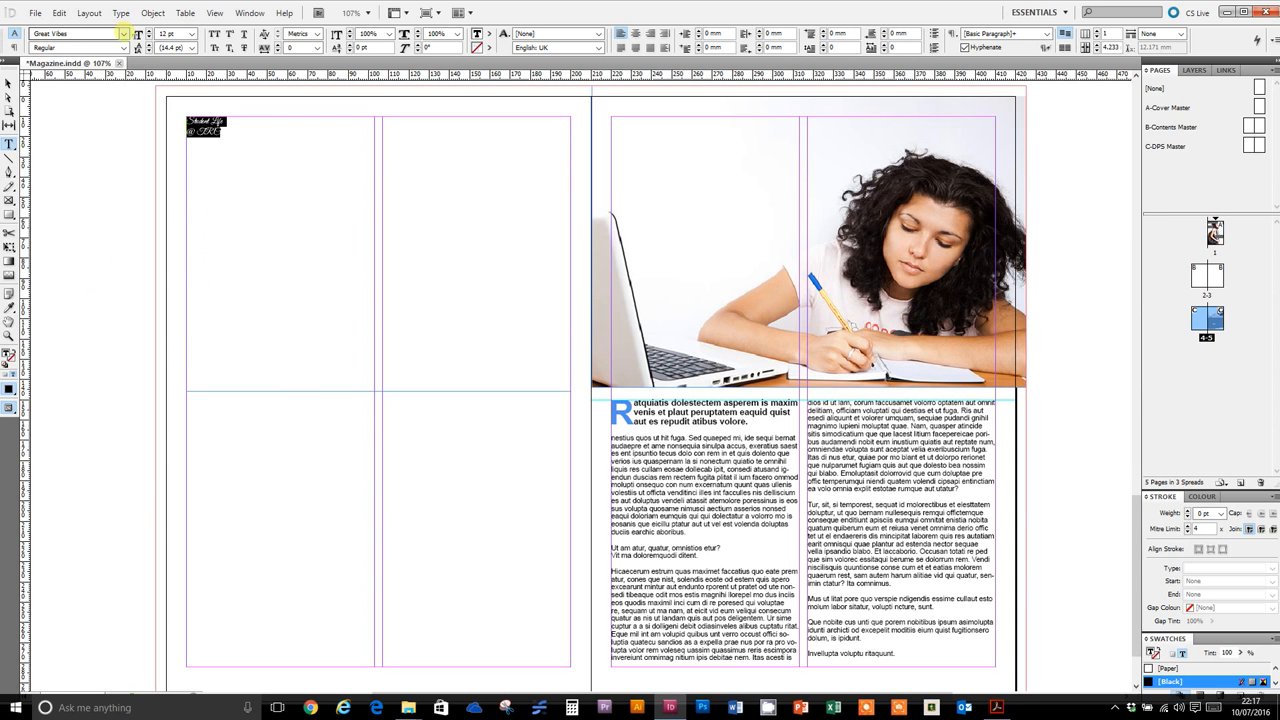
# Set the font of the two-line title on the left page to Alien Encounters
pyautogui.click(123, 33)
pyautogui.moveTo(257, 178); pyautogui.dragTo(261, 115)
pyautogui.moveTo(262, 112); pyautogui.dragTo(259, 54)
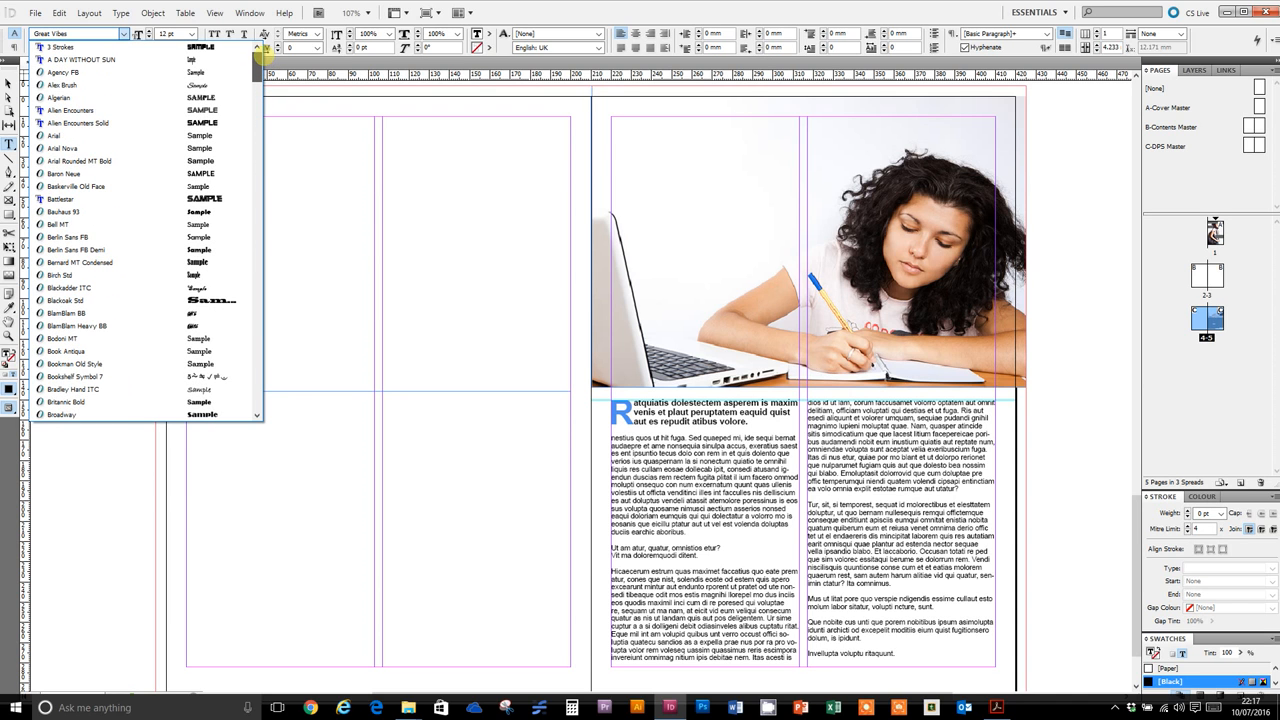
pyautogui.scroll(-1, 210, 100)
pyautogui.click(210, 72)
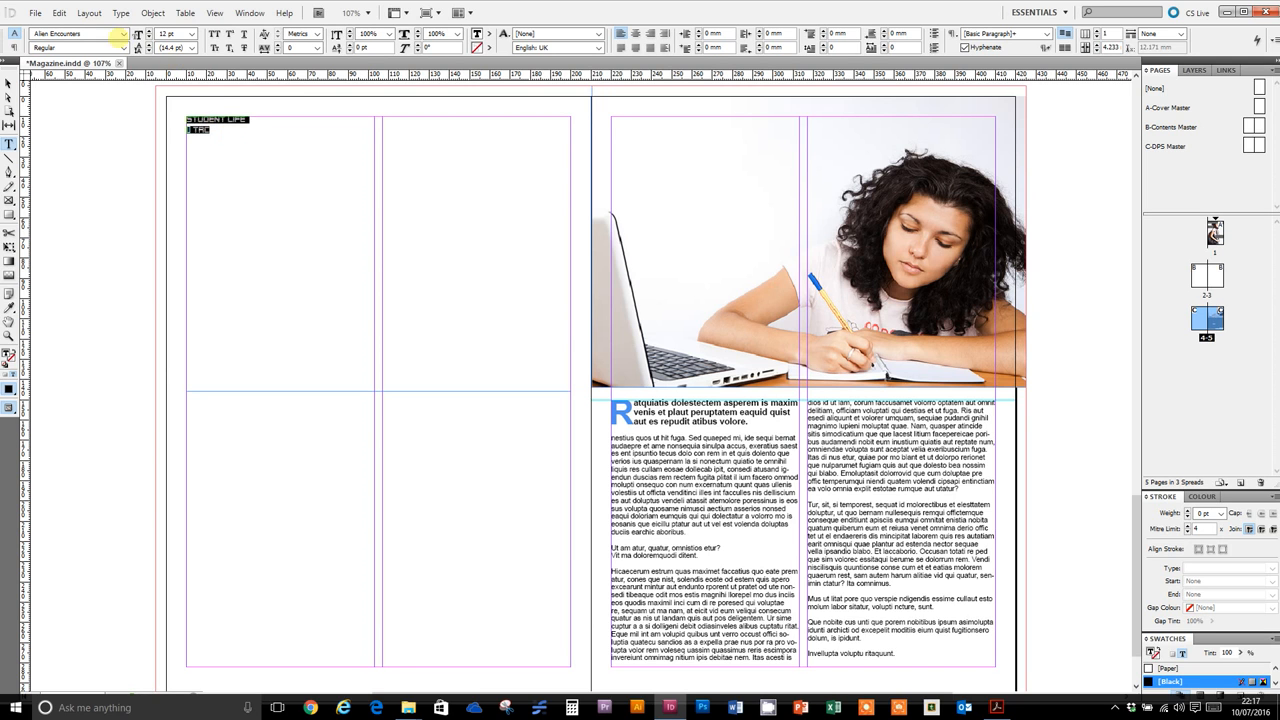
# Enlarge the two-line title on the left page to 78 pt
pyautogui.hotkey('ctrl', 'shift', '.')
pyautogui.hotkey('ctrl', 'shift', '.')
pyautogui.hotkey('ctrl', 'shift', '.')
pyautogui.hotkey('ctrl', 'shift', '.')
pyautogui.hotkey('ctrl', 'shift', '.')
pyautogui.hotkey('ctrl', 'shift', '.')
pyautogui.hotkey('ctrl', 'shift', '.')
pyautogui.hotkey('ctrl', 'shift', '.')
pyautogui.hotkey('ctrl', 'shift', '.')
pyautogui.hotkey('ctrl', 'shift', '.')
pyautogui.hotkey('ctrl', 'shift', '.')
pyautogui.hotkey('ctrl', 'shift', '.')
pyautogui.hotkey('ctrl', 'shift', '.')
pyautogui.hotkey('ctrl', 'shift', '.')
pyautogui.hotkey('ctrl', 'shift', '.')
pyautogui.hotkey('ctrl', 'shift', '.')
pyautogui.hotkey('ctrl', 'shift', '.')
pyautogui.hotkey('ctrl', 'shift', '.')
pyautogui.hotkey('ctrl', 'shift', '.')
pyautogui.hotkey('ctrl', 'shift', '.')
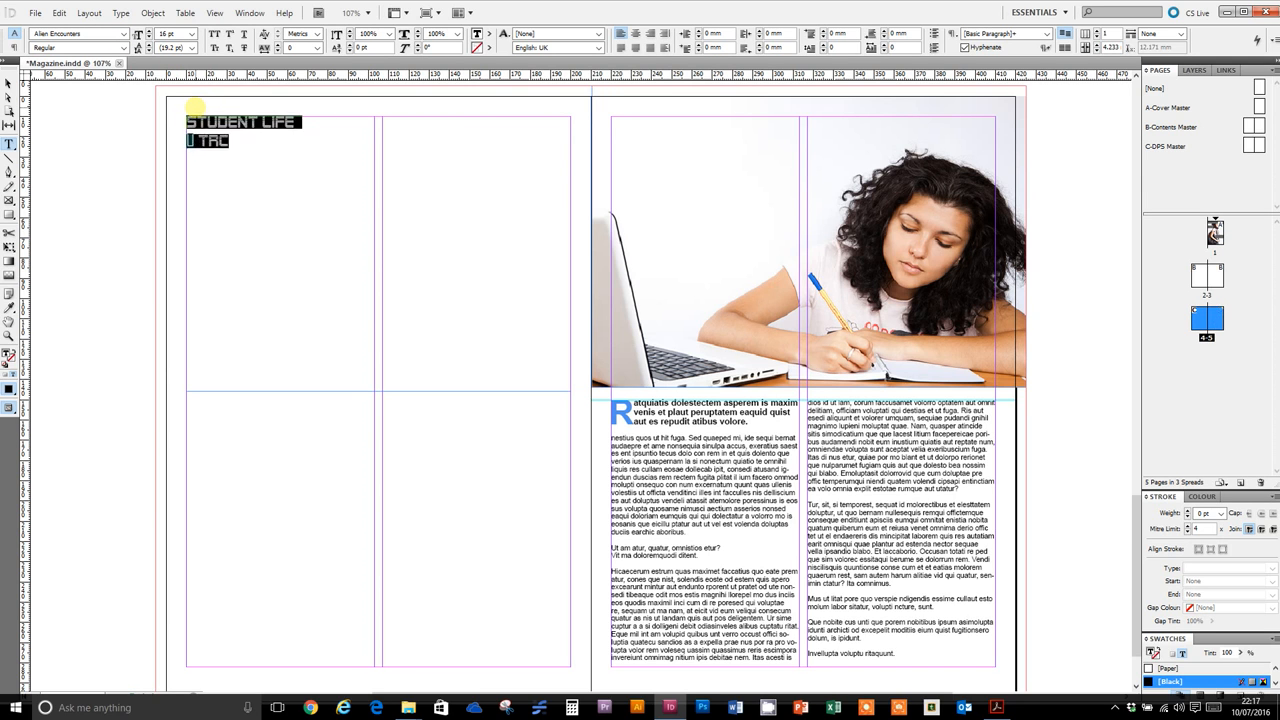
pyautogui.hotkey('ctrl', 'shift', '.')
pyautogui.hotkey('ctrl', 'shift', '.')
pyautogui.hotkey('ctrl', 'shift', '.')
pyautogui.hotkey('ctrl', 'shift', '.')
pyautogui.hotkey('ctrl', 'shift', '.')
pyautogui.hotkey('ctrl', 'shift', '.')
pyautogui.hotkey('ctrl', 'shift', '.')
pyautogui.hotkey('ctrl', 'shift', '.')
pyautogui.hotkey('ctrl', 'shift', '.')
pyautogui.hotkey('ctrl', 'shift', '.')
pyautogui.hotkey('ctrl', 'shift', '.')
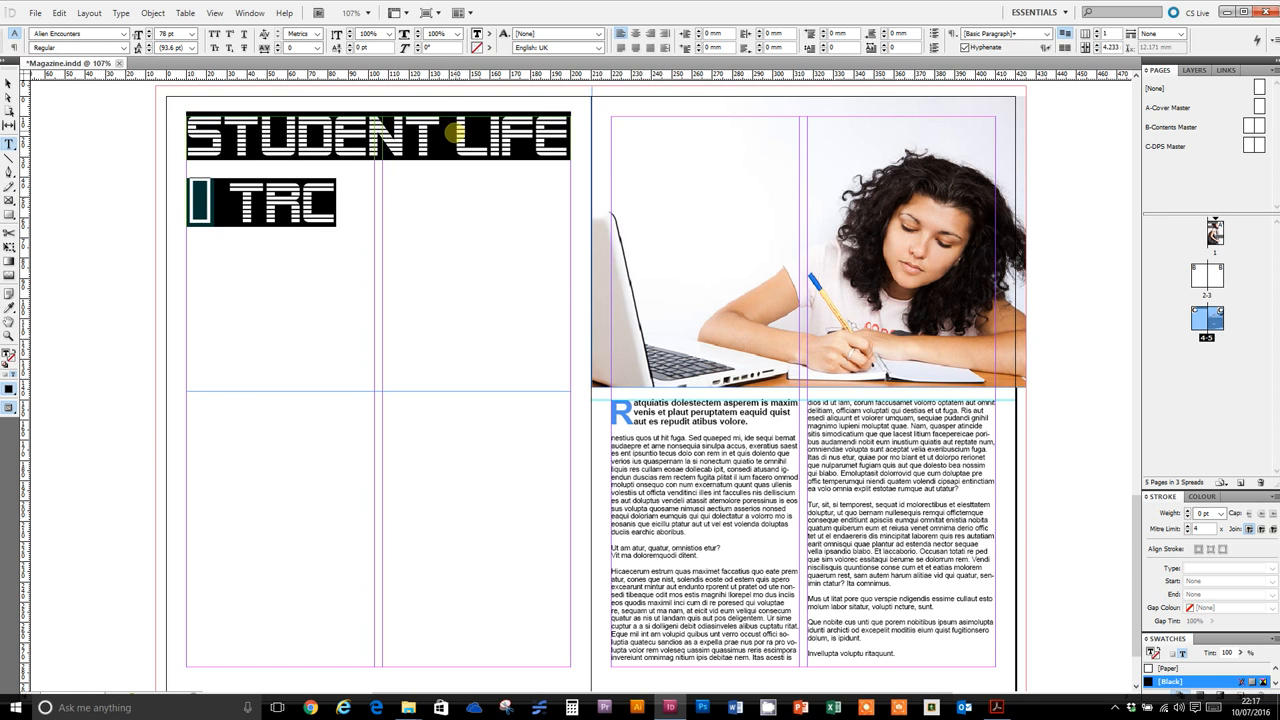
# Rebreak the title so "Student" stands on the first line and "Life @ TRC" on the second
pyautogui.click(447, 135)
pyautogui.press('Return')
pyautogui.click(357, 191)
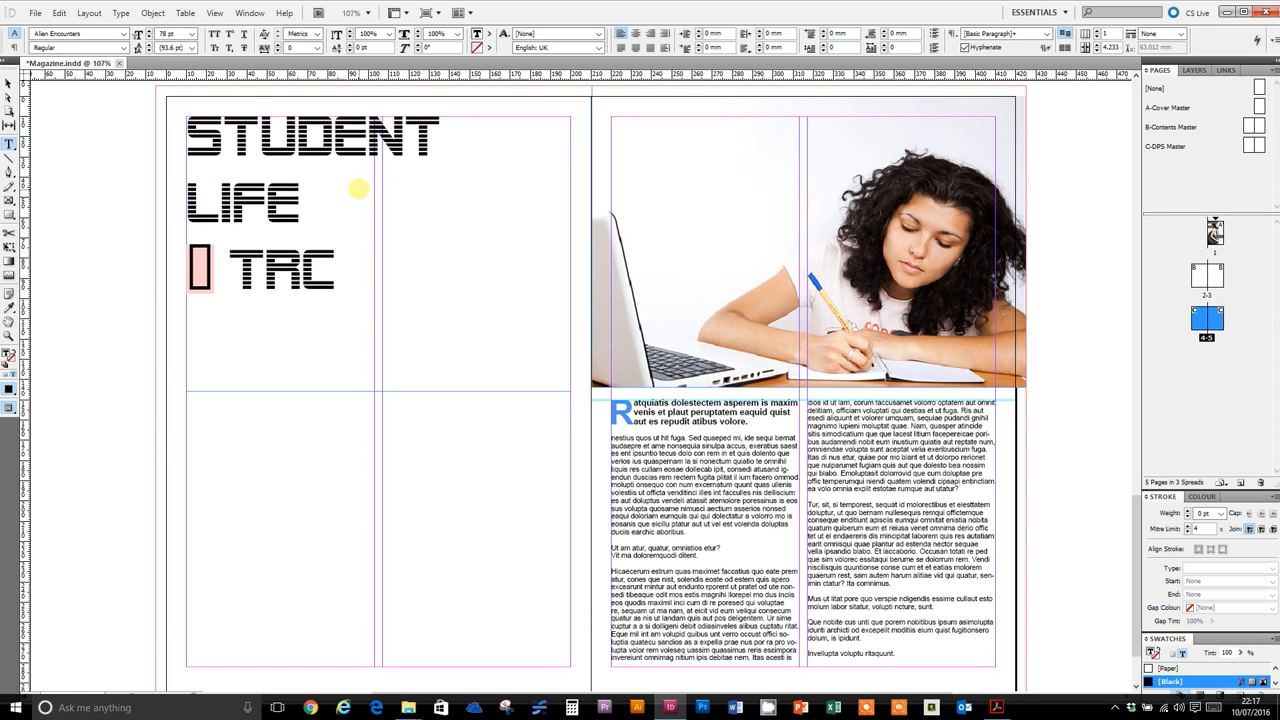
pyautogui.press('Delete')
# Set the font of the title's @ character to Times New Roman
pyautogui.doubleClick(331, 210)
pyautogui.click(80, 33)
pyautogui.moveTo(87, 33); pyautogui.dragTo(25, 34)
pyautogui.write('Times New Roman')
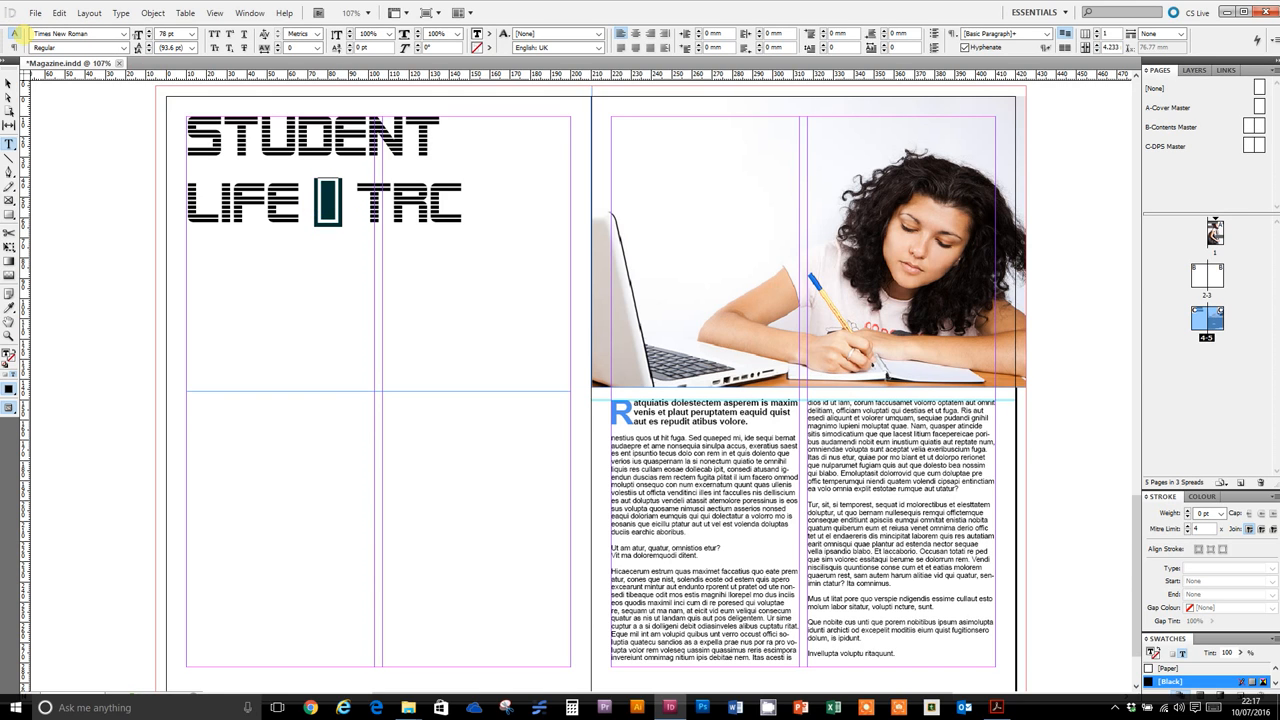
pyautogui.press('Return')
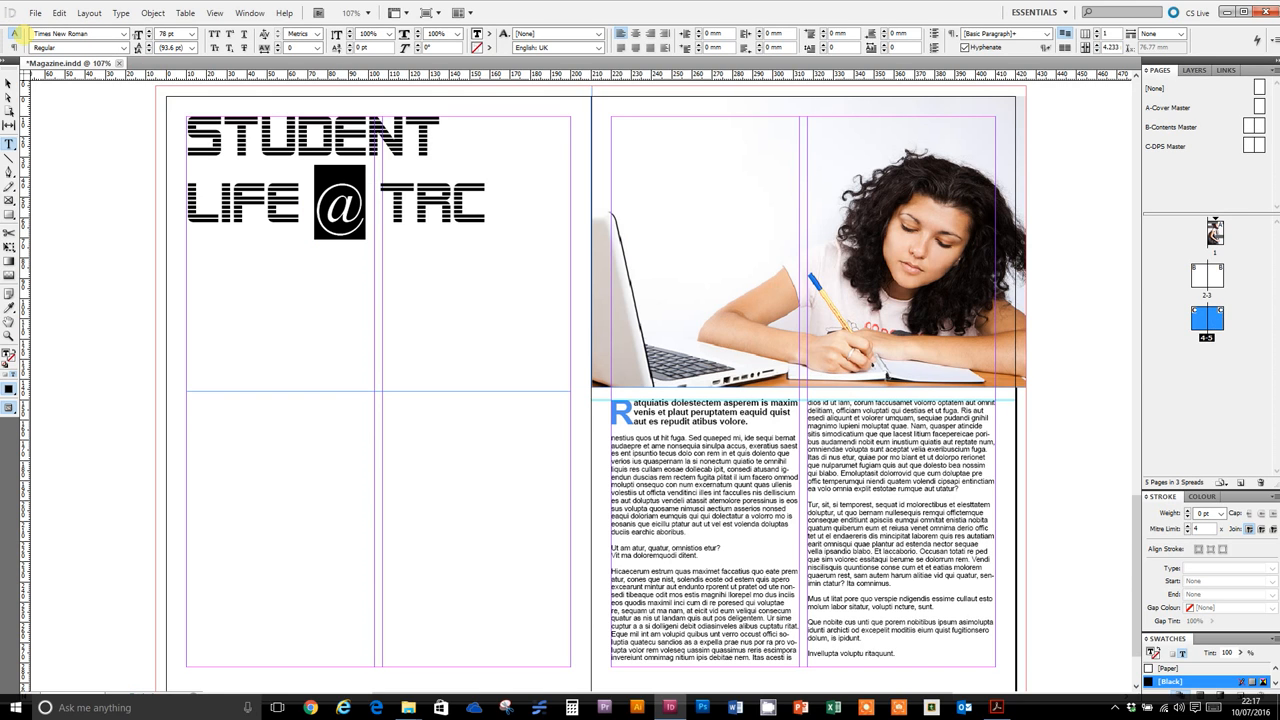
pyautogui.click(412, 514)
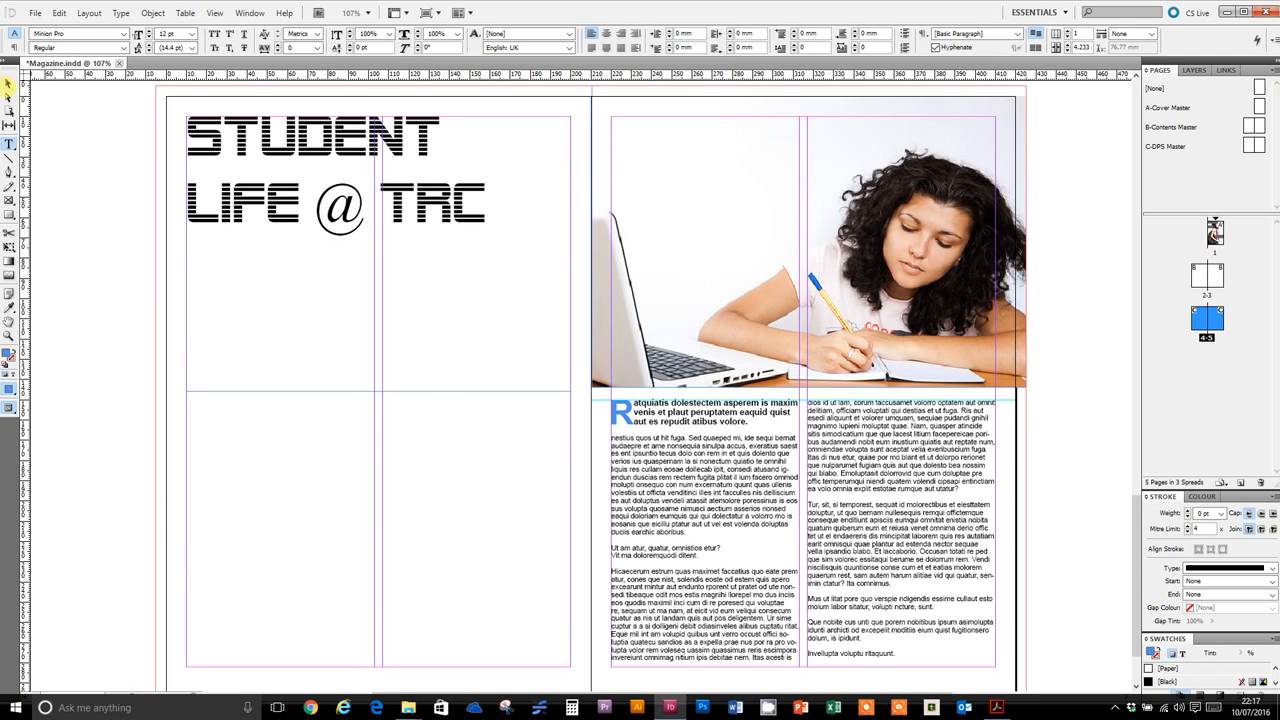
# Tighten the leading of the whole two-line title to 67 pt
pyautogui.click(8, 84)
pyautogui.doubleClick(487, 198)
pyautogui.moveTo(489, 199); pyautogui.dragTo(191, 126)
pyautogui.click(147, 50)
pyautogui.click(147, 50)
pyautogui.click(147, 50)
pyautogui.click(147, 50)
pyautogui.click(147, 50)
pyautogui.click(147, 50)
pyautogui.click(147, 50)
pyautogui.click(147, 50)
pyautogui.click(147, 50)
pyautogui.click(147, 50)
pyautogui.click(147, 50)
pyautogui.click(147, 50)
pyautogui.click(147, 50)
pyautogui.click(147, 50)
pyautogui.click(147, 50)
pyautogui.click(147, 50)
pyautogui.click(147, 50)
pyautogui.click(147, 50)
pyautogui.click(147, 50)
pyautogui.click(147, 50)
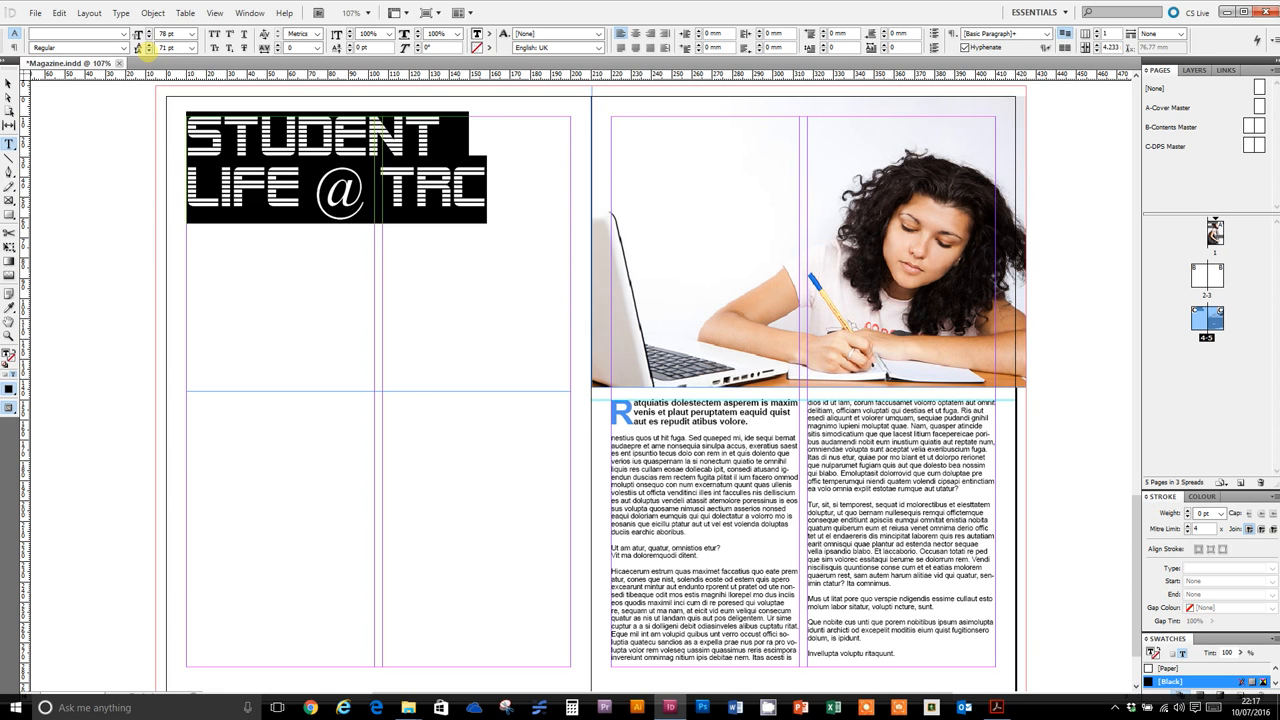
pyautogui.click(137, 214)
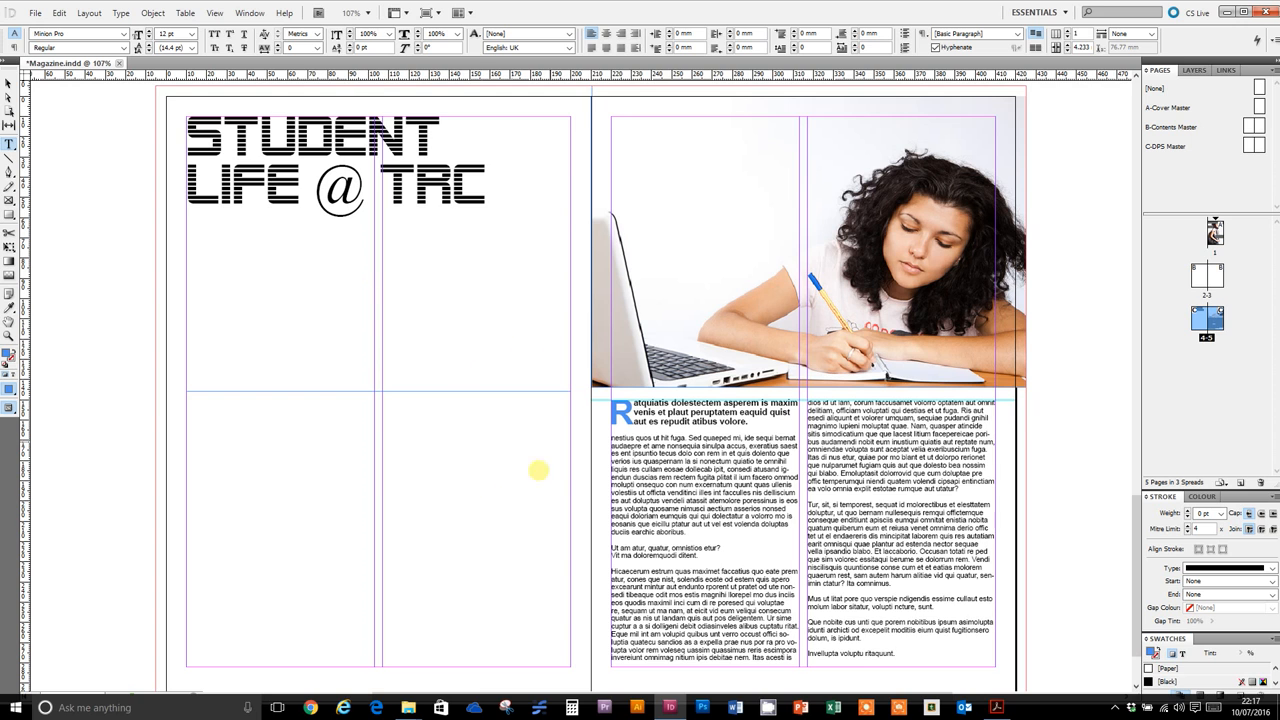
# Draw a footer text frame about 53 mm by 8.5 mm in the left page's bottom margin and enter "30 Thomas Rotherham Mag"
pyautogui.scroll(-2, 371, 463)
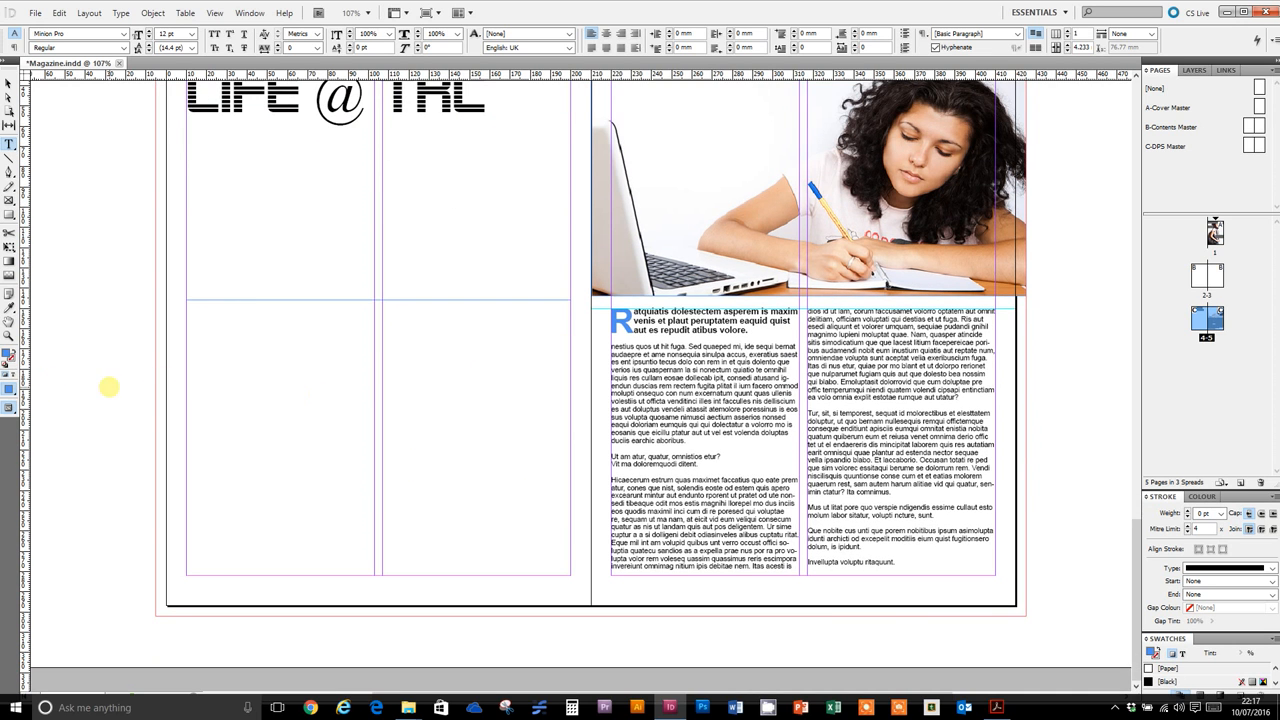
pyautogui.scroll(3, 171, 374)
pyautogui.scroll(-2, 260, 360)
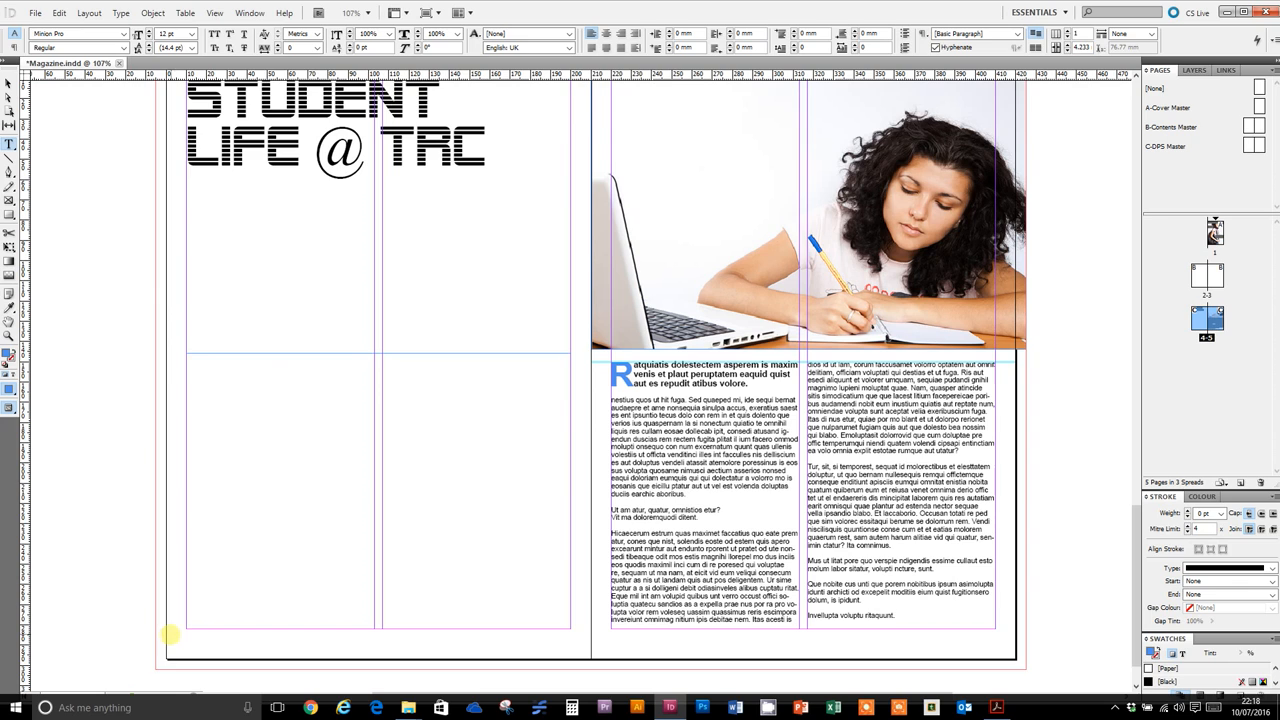
pyautogui.moveTo(165, 638); pyautogui.dragTo(271, 656)
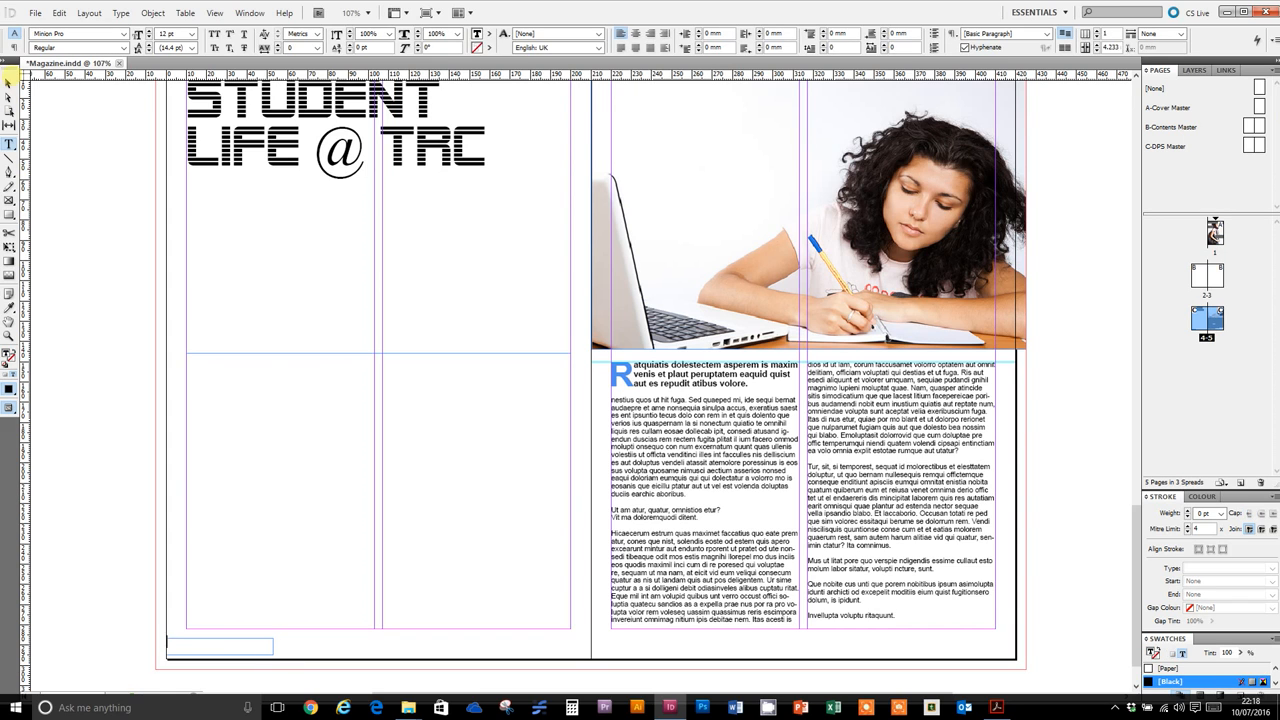
pyautogui.press('Escape')
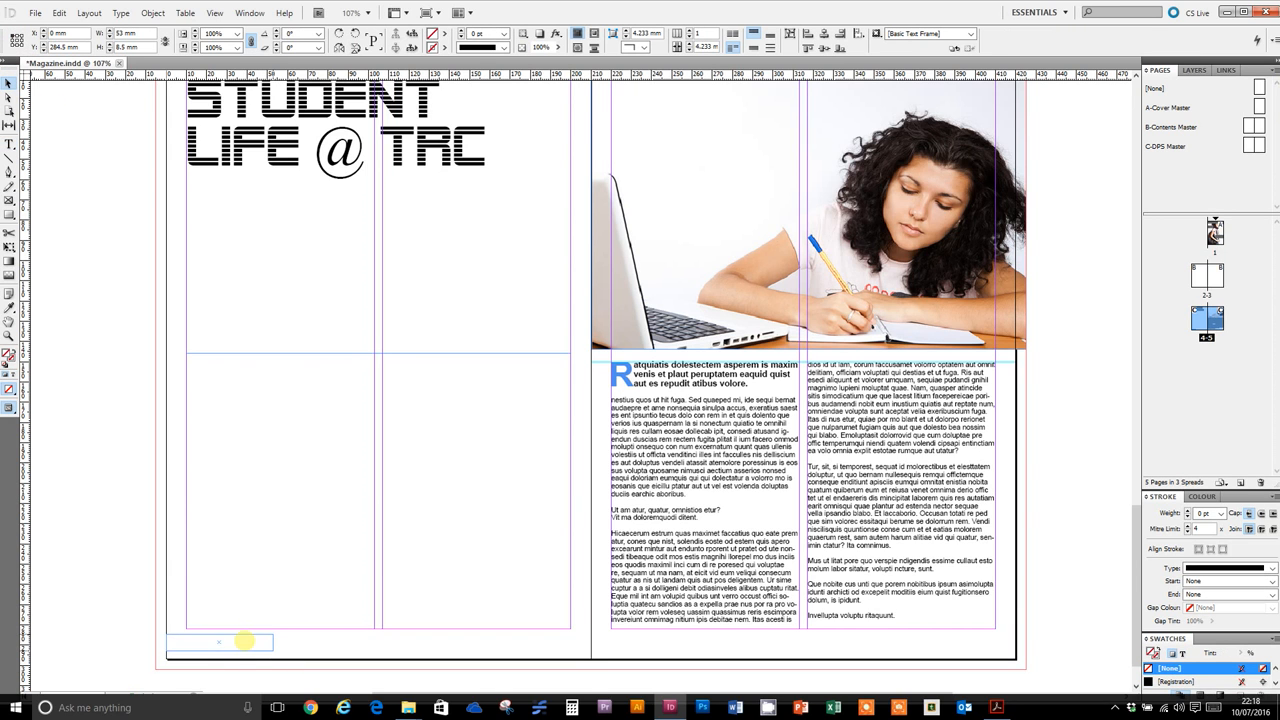
pyautogui.click(200, 645)
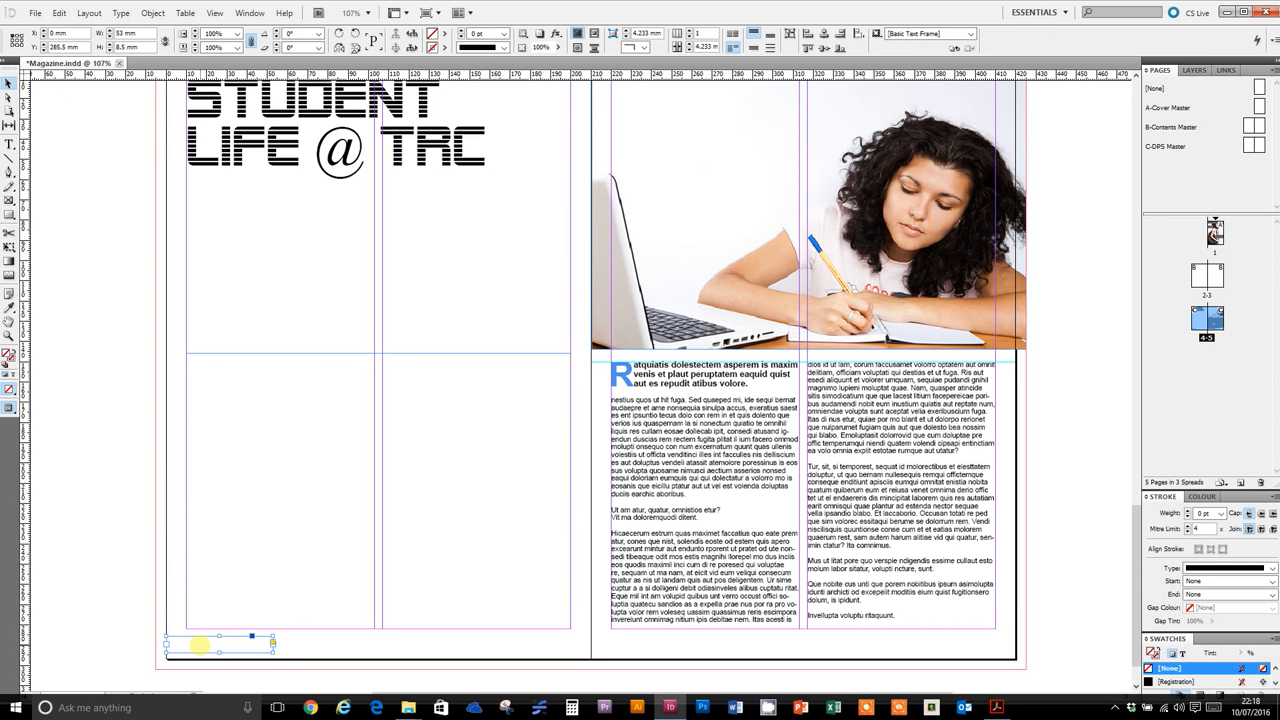
pyautogui.doubleClick(200, 645)
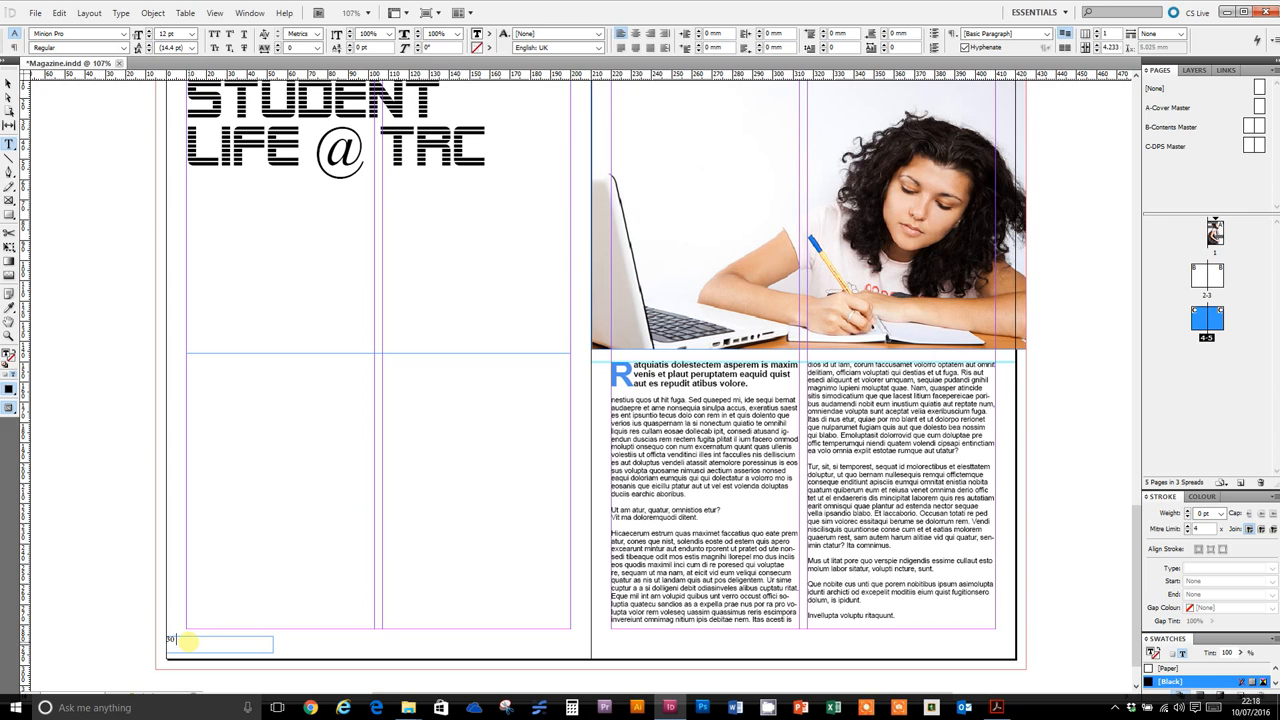
pyautogui.write('Thomas Rotherham Mag')
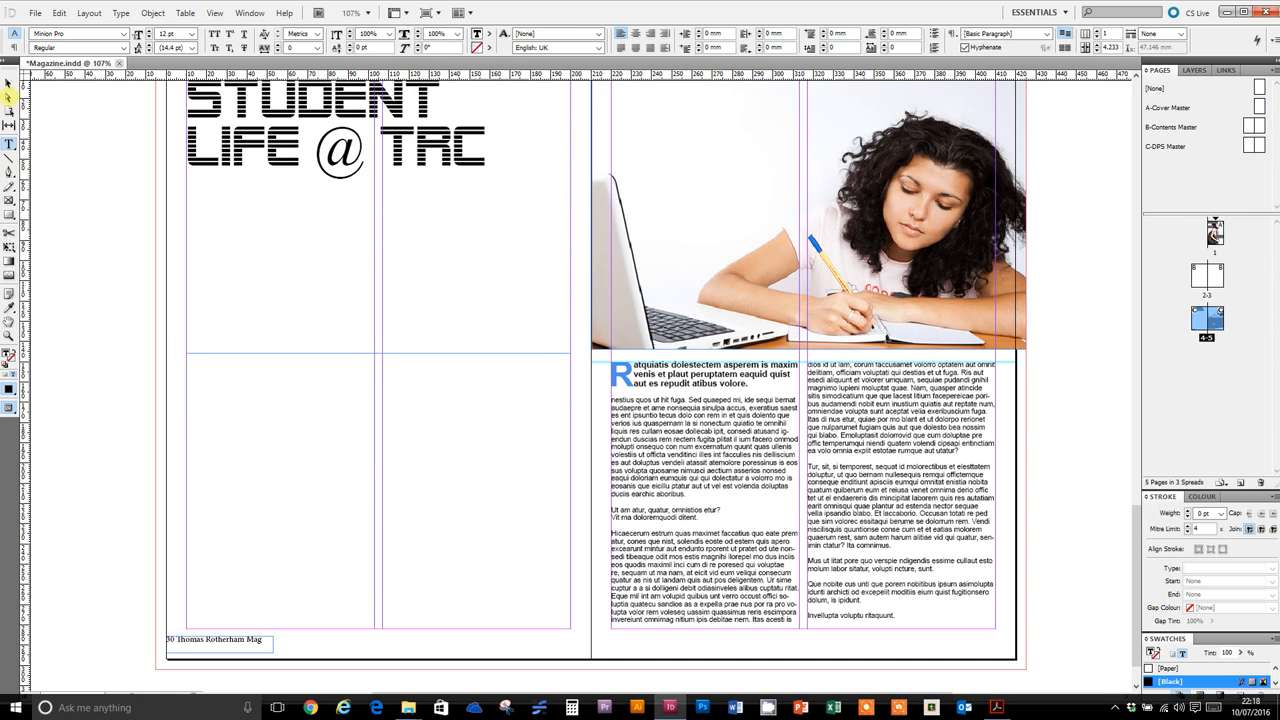
# Set the footer frame's vertical justification to Centre and move the frame to the page's left margin at X 10 mm
pyautogui.click(8, 83)
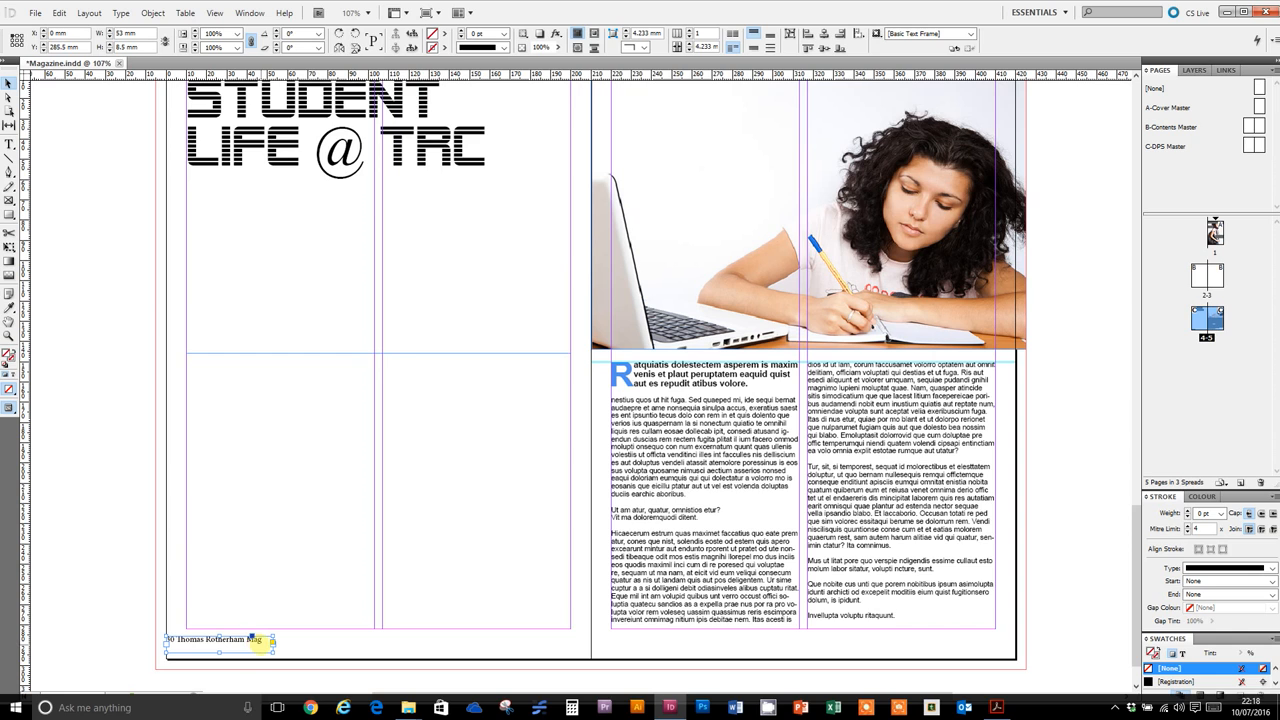
pyautogui.rightClick(258, 644)
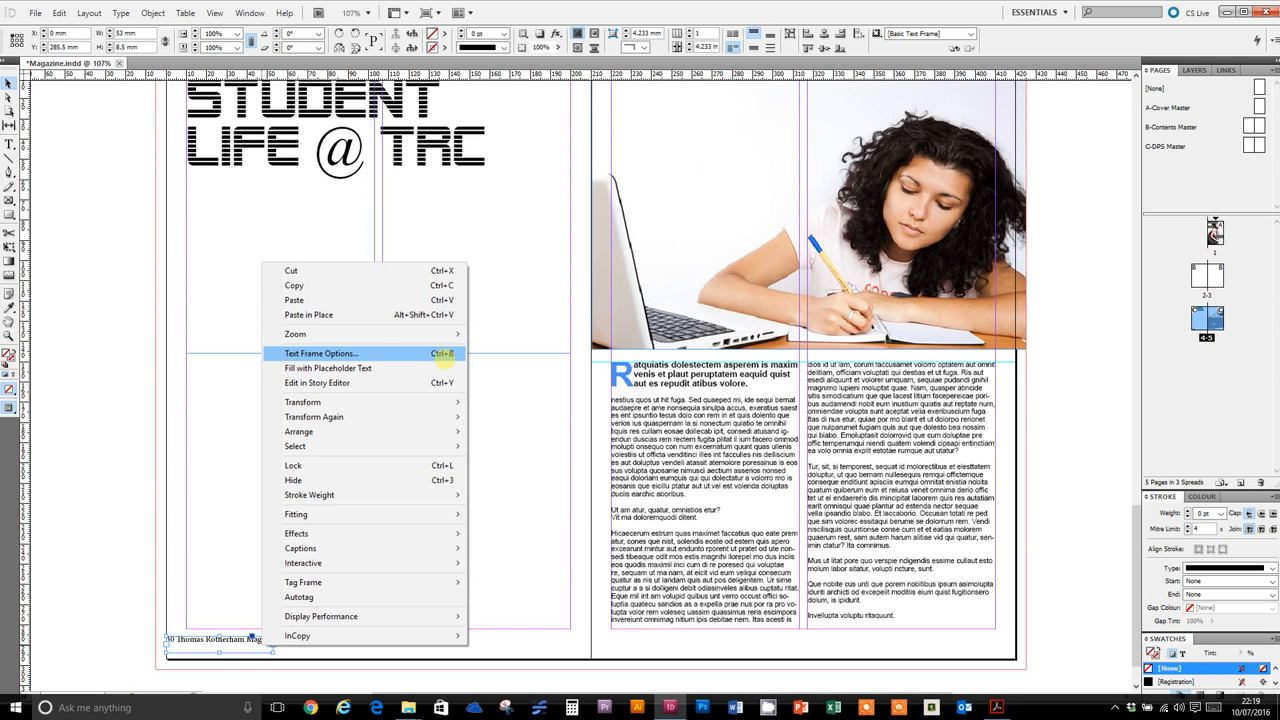
pyautogui.click(442, 356)
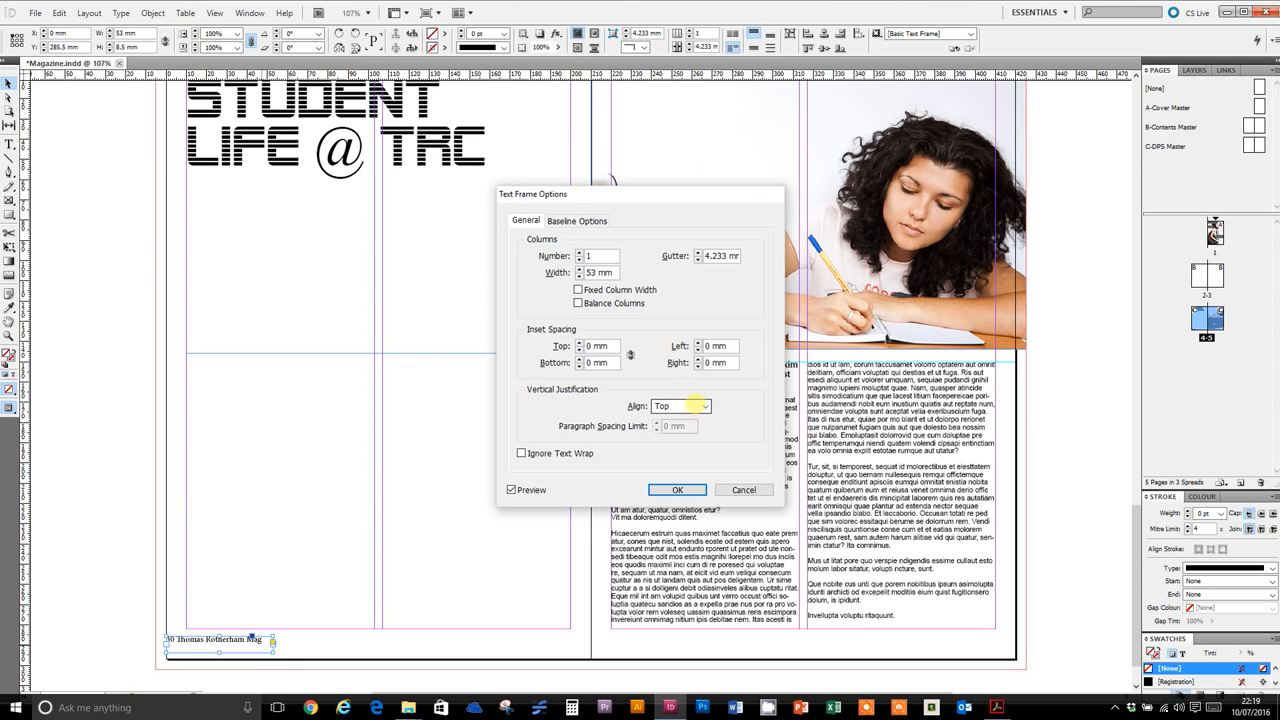
pyautogui.click(694, 401)
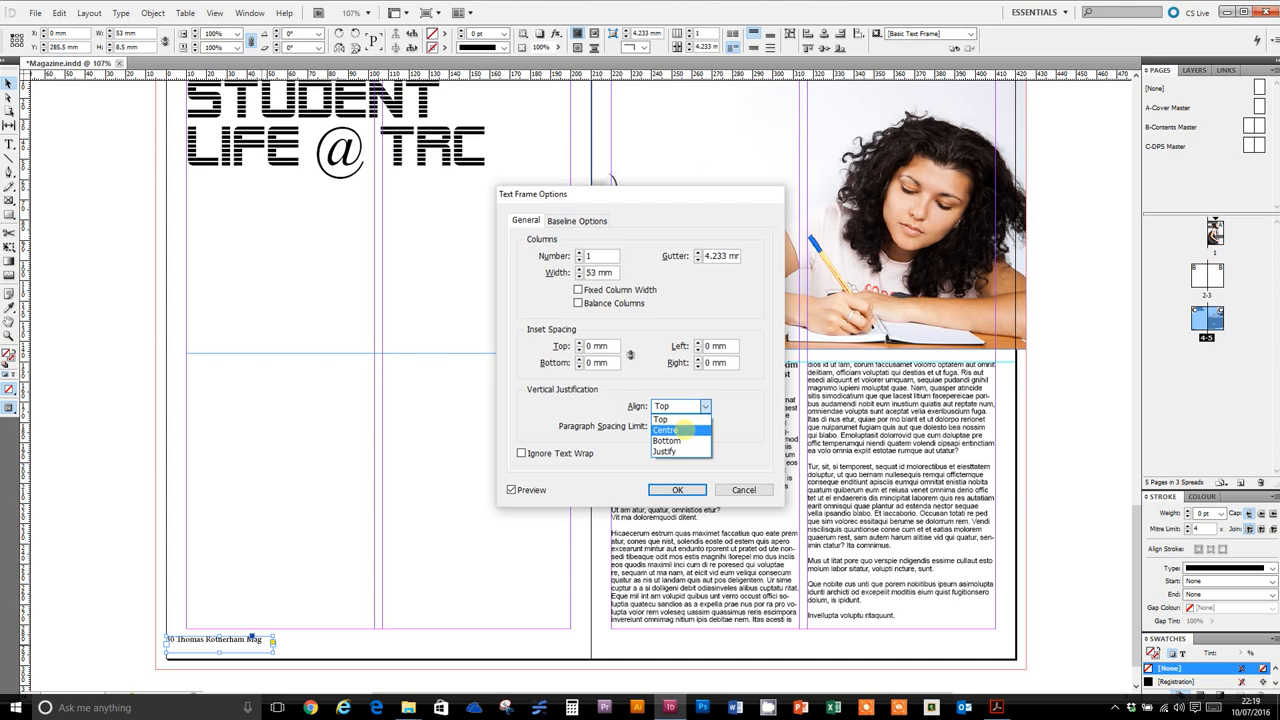
pyautogui.click(689, 429)
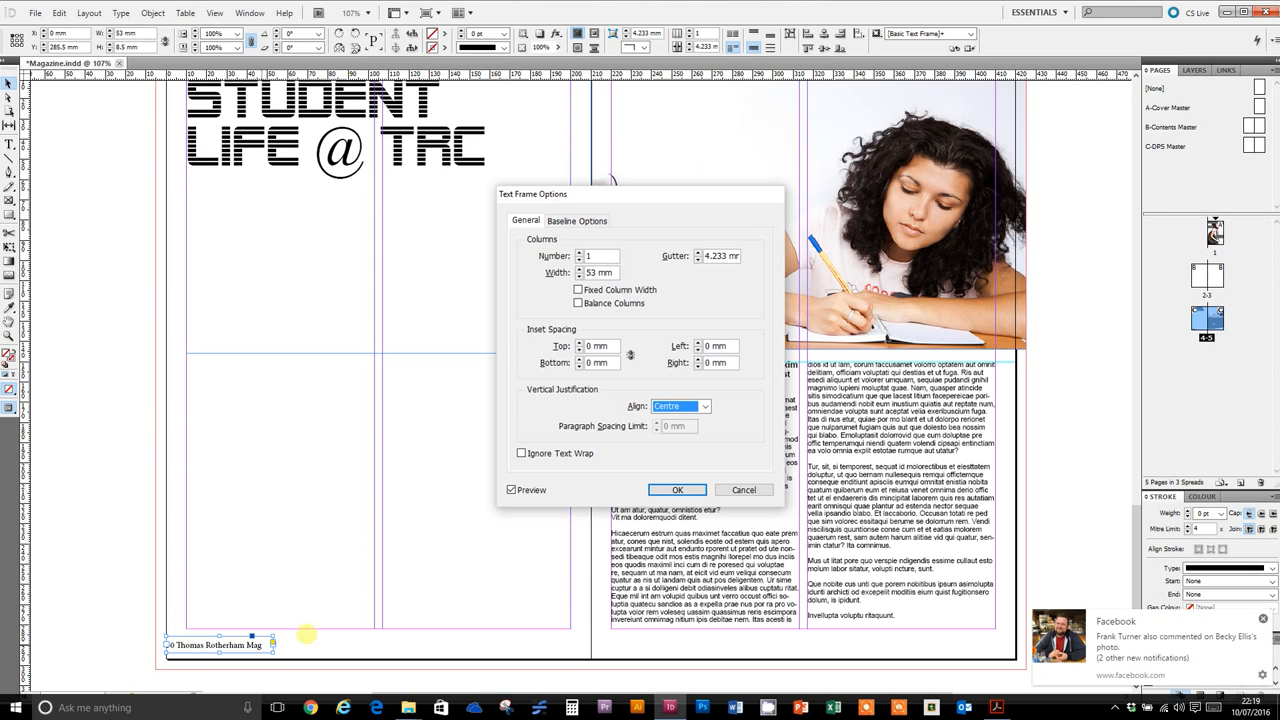
pyautogui.click(1262, 619)
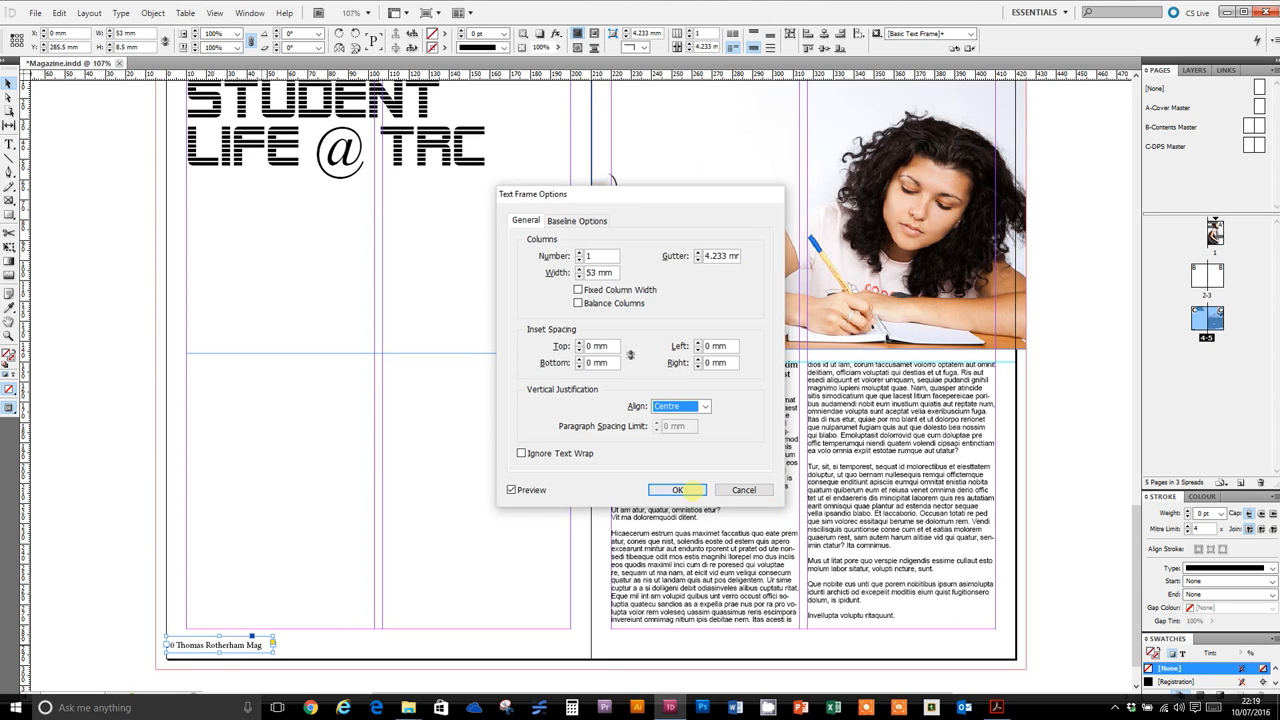
pyautogui.press('Return')
pyautogui.moveTo(251, 645); pyautogui.dragTo(271, 645)
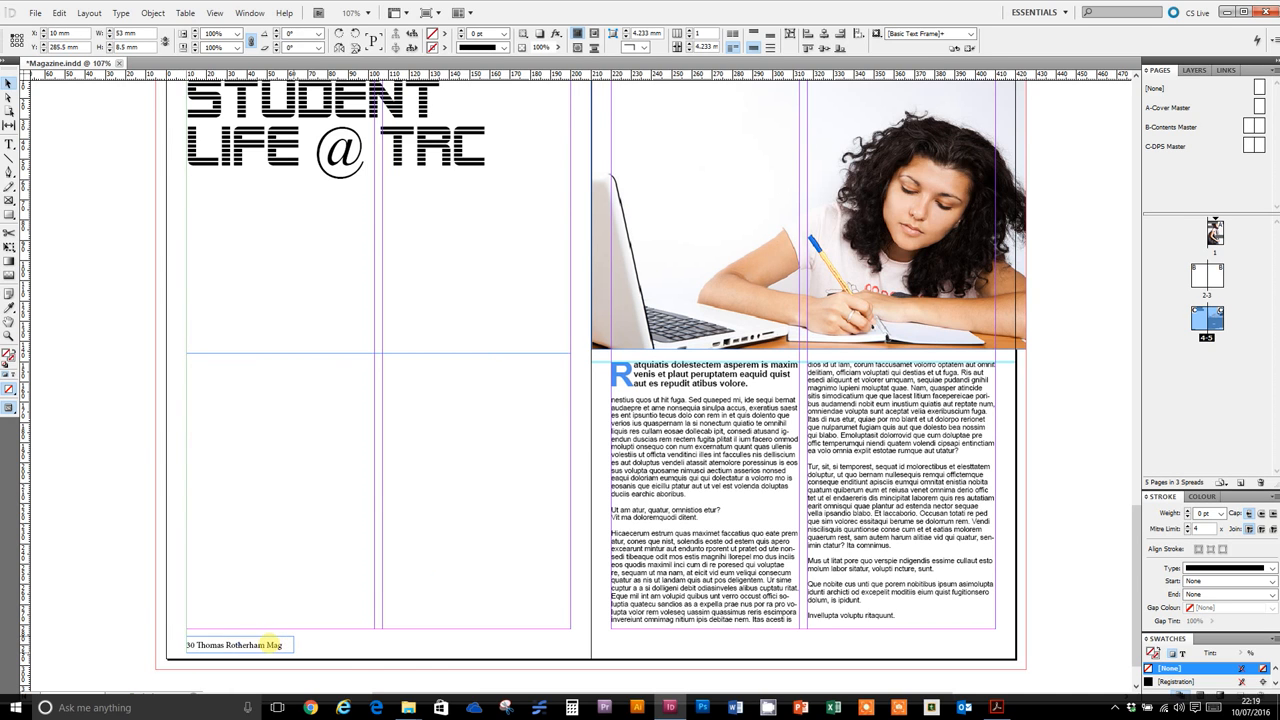
pyautogui.click(350, 652)
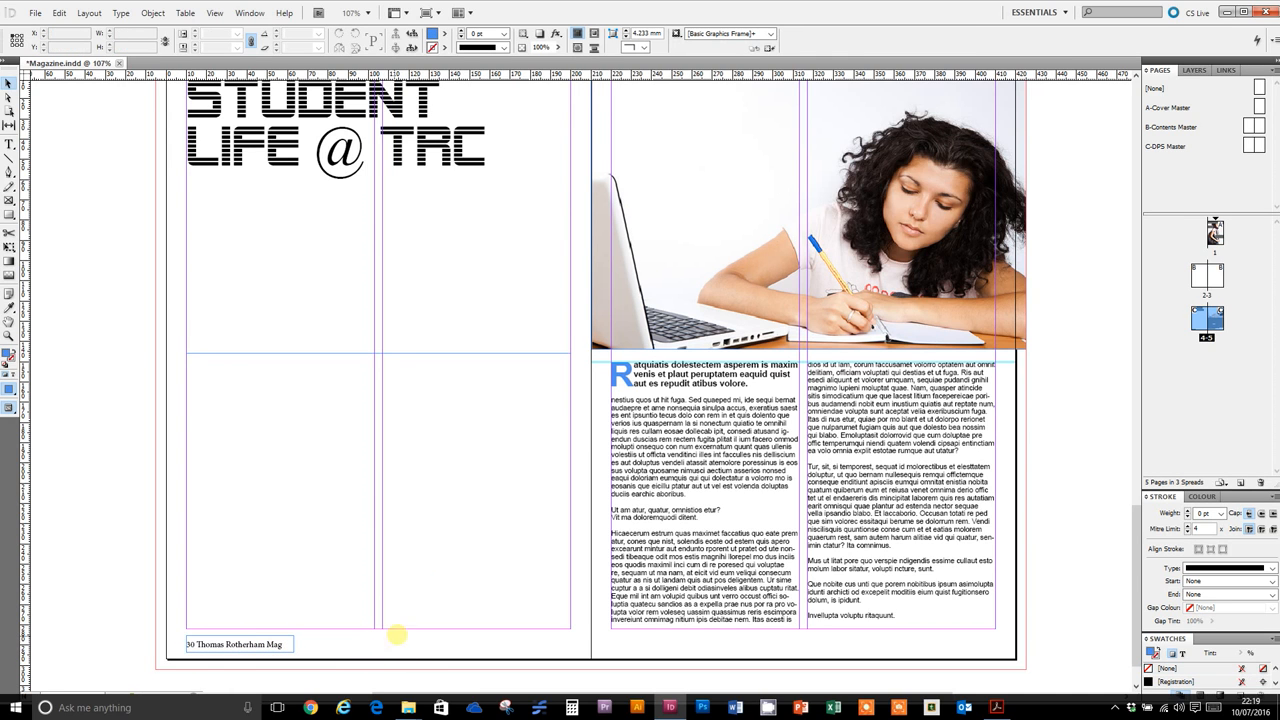
# Move the large title's frame straight down to about Y 24 mm on the left page
pyautogui.scroll(5, 412, 604)
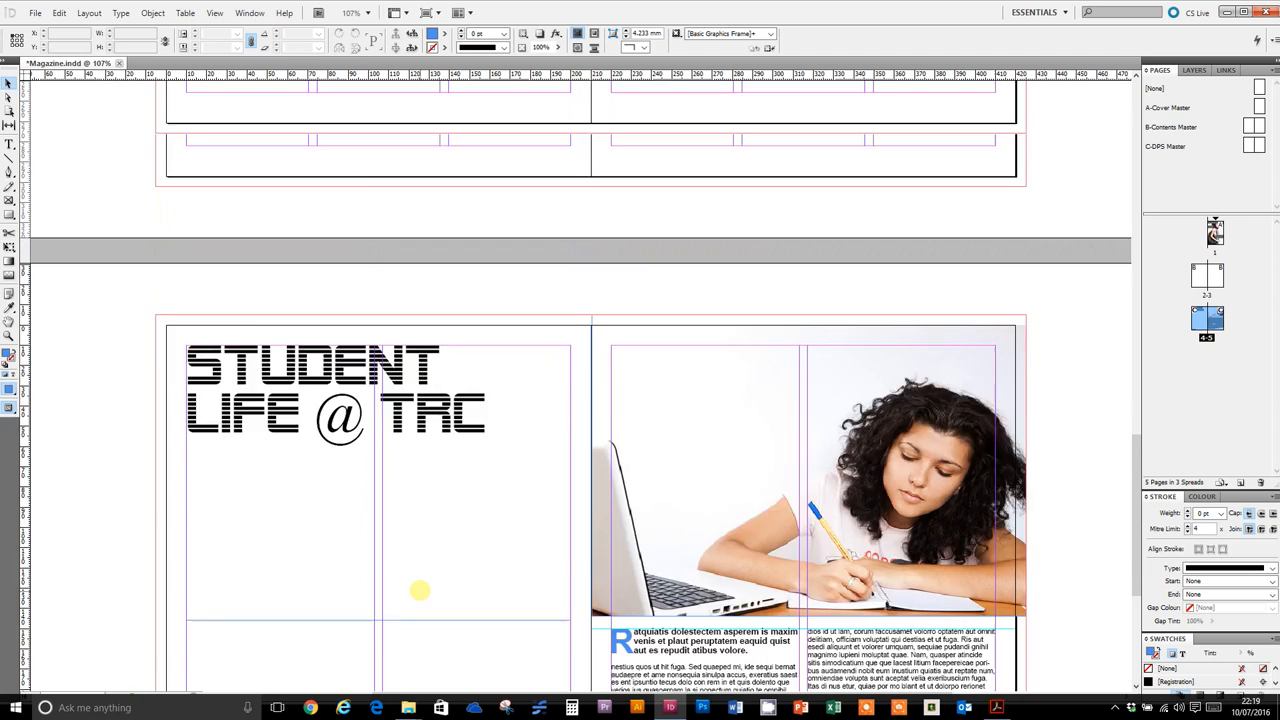
pyautogui.scroll(-3, 414, 583)
pyautogui.scroll(-3, 415, 575)
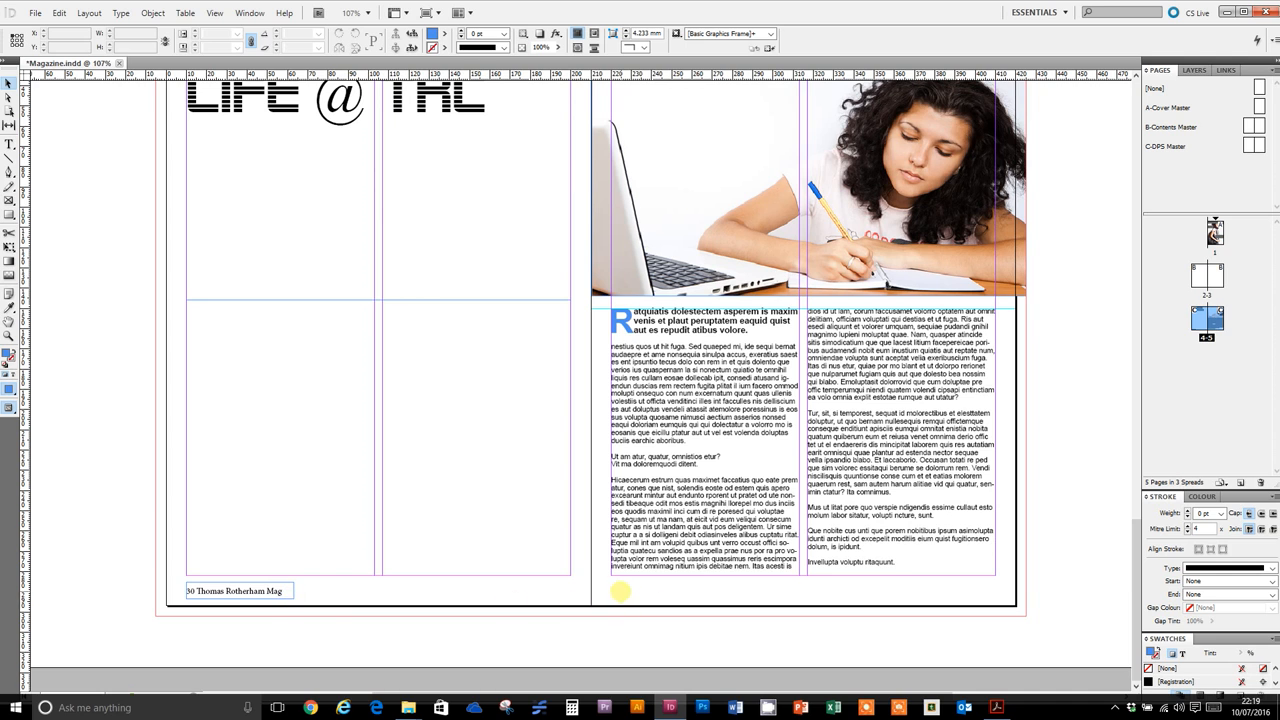
pyautogui.scroll(4, 445, 510)
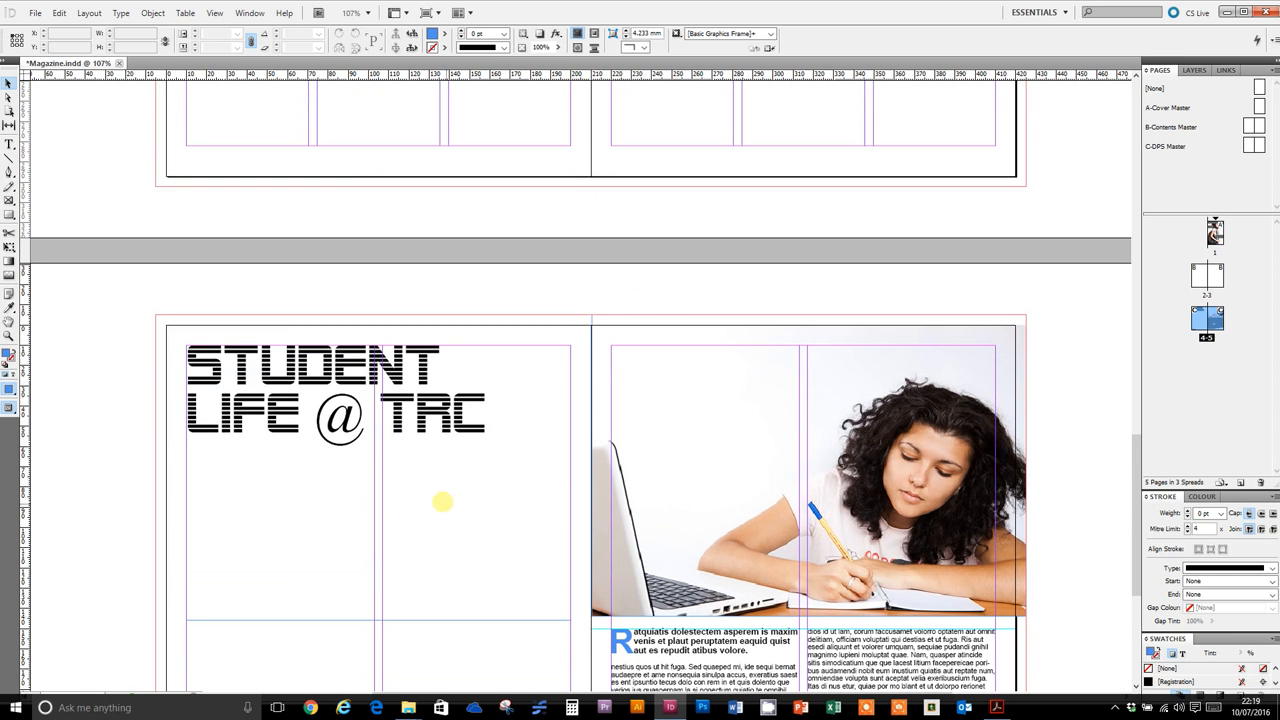
pyautogui.moveTo(283, 380); pyautogui.dragTo(281, 408)
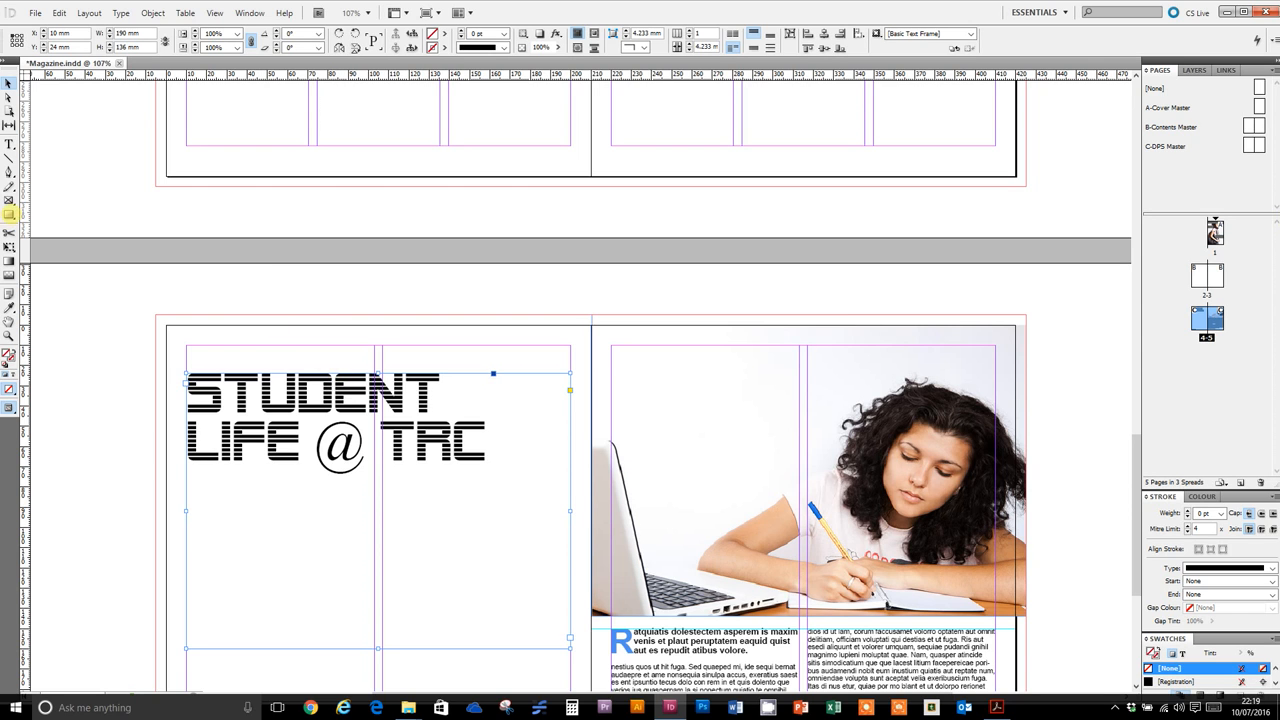
# Draw a header text frame about 105 mm by 14.5 mm above the title, starting at the page edge, and enter "Student Life"
pyautogui.click(9, 145)
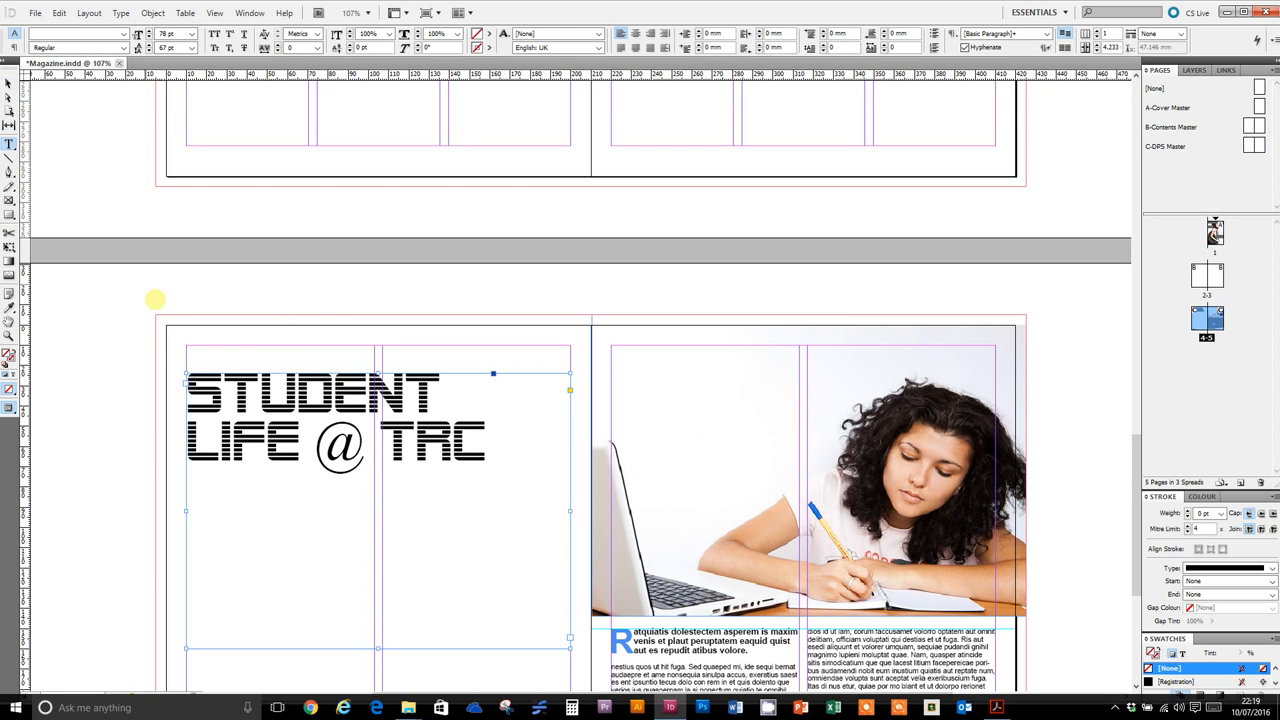
pyautogui.moveTo(166, 335); pyautogui.dragTo(378, 362)
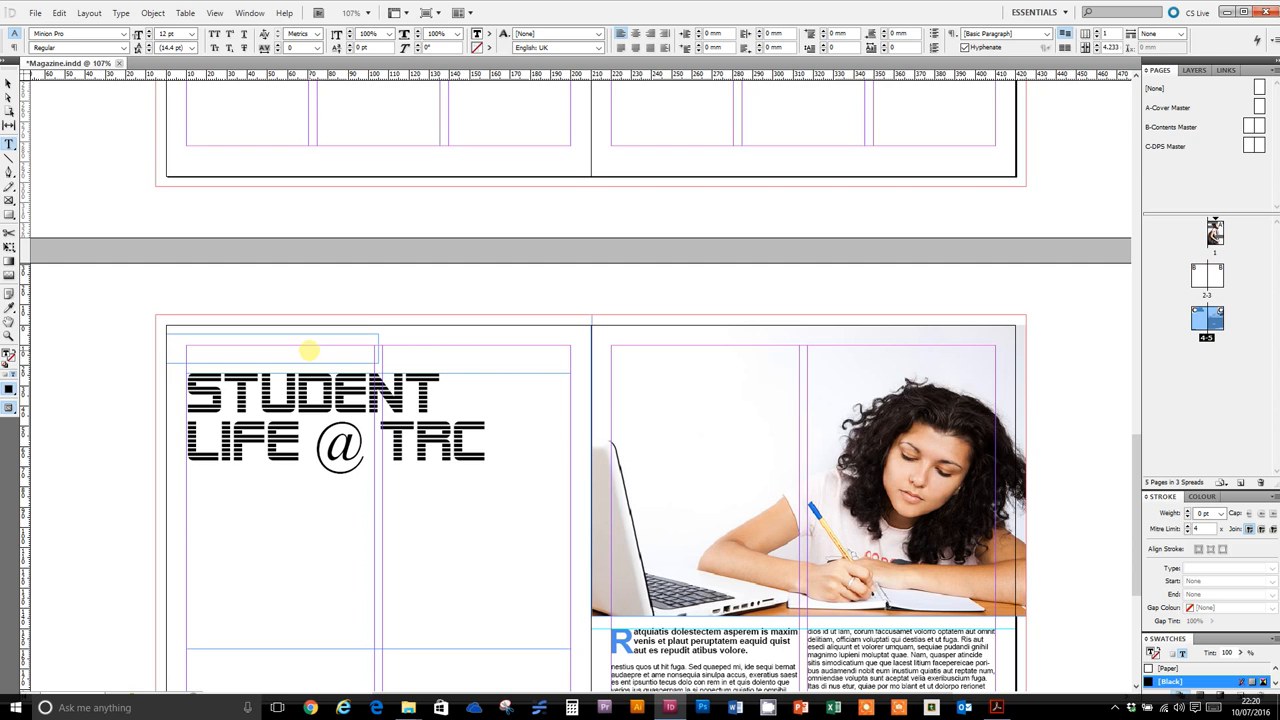
pyautogui.write('Student Life')
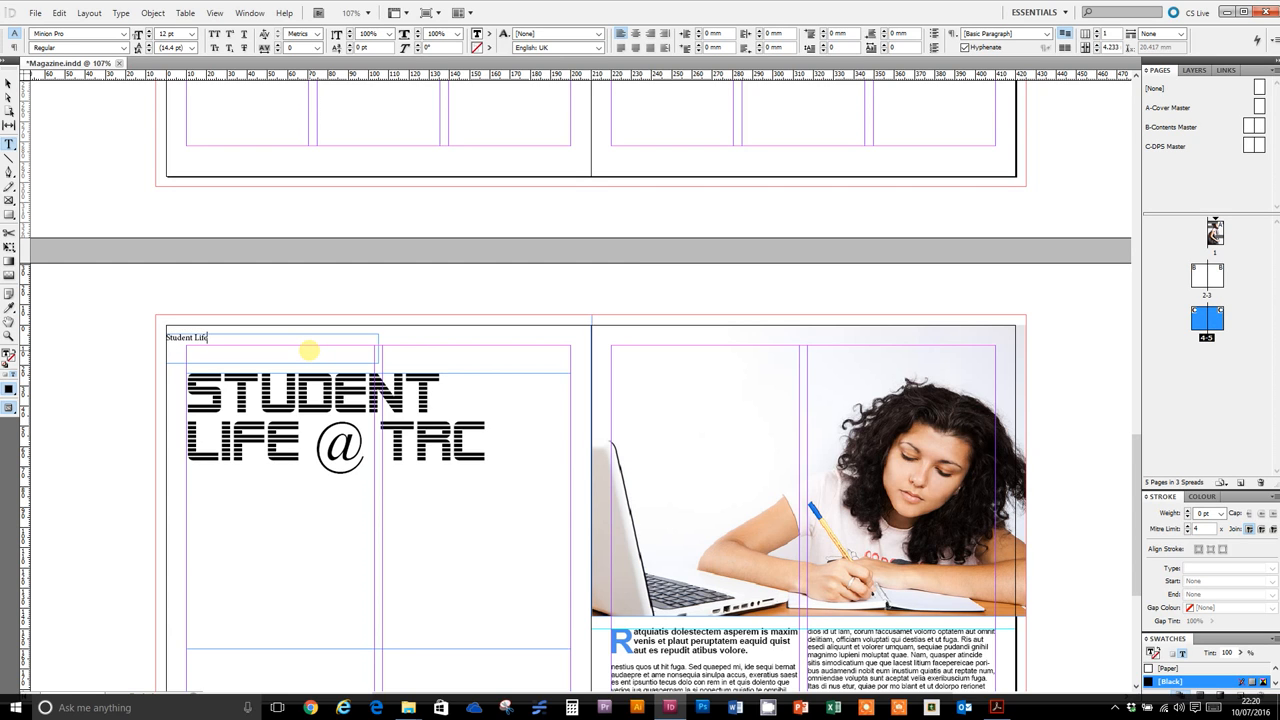
# Format the "Student Life" header text in Arial Black at 28 pt
pyautogui.hotkey('ctrl', 'a')
pyautogui.click(48, 33)
pyautogui.write('Arial')
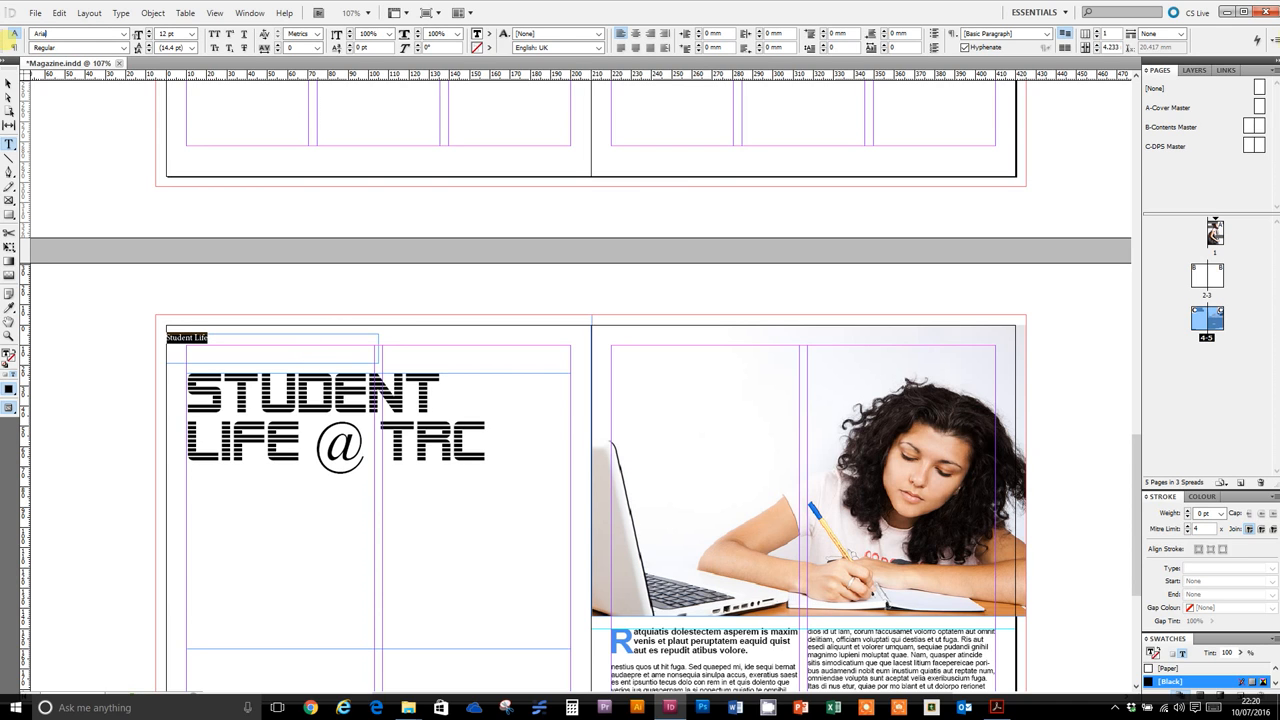
pyautogui.click(86, 47)
pyautogui.click(124, 48)
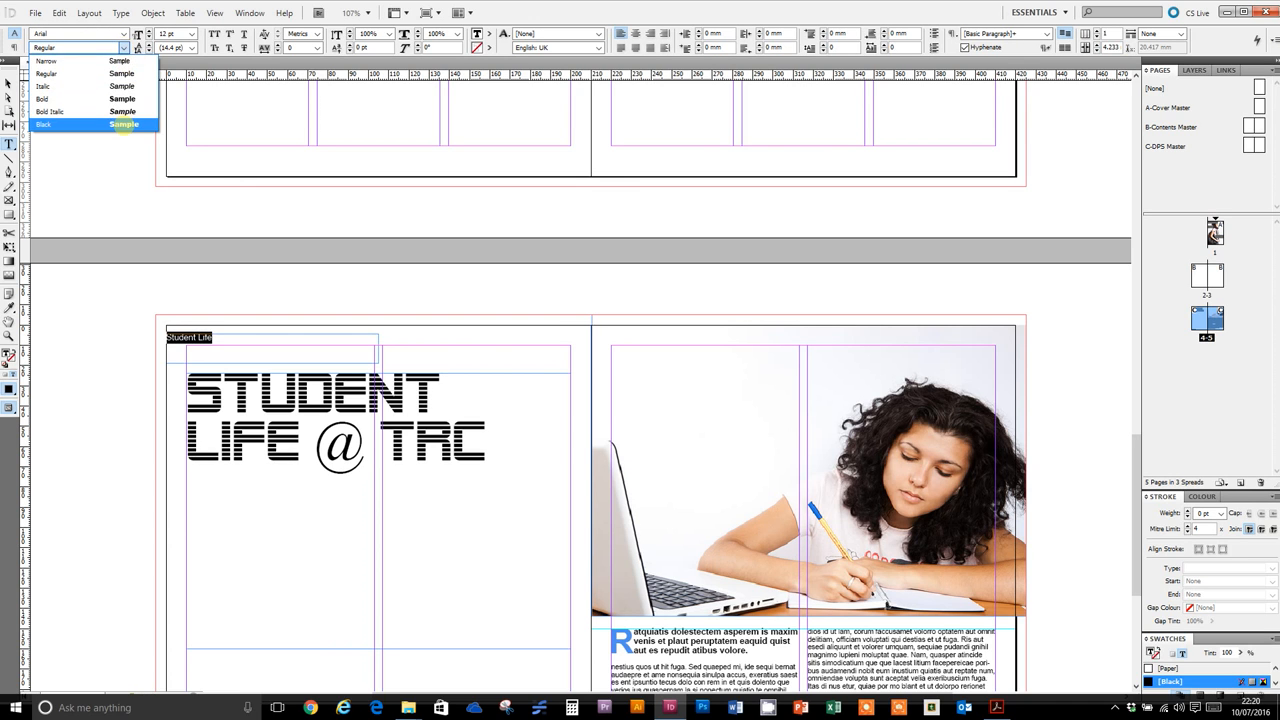
pyautogui.click(123, 124)
pyautogui.hotkey('ctrl', 'shift', '.')
pyautogui.hotkey('ctrl', 'shift', '.')
pyautogui.hotkey('ctrl', 'shift', '.')
pyautogui.hotkey('ctrl', 'shift', '.')
pyautogui.hotkey('ctrl', 'shift', '.')
pyautogui.hotkey('ctrl', 'shift', '.')
pyautogui.hotkey('ctrl', 'shift', '.')
pyautogui.hotkey('ctrl', 'shift', '.')
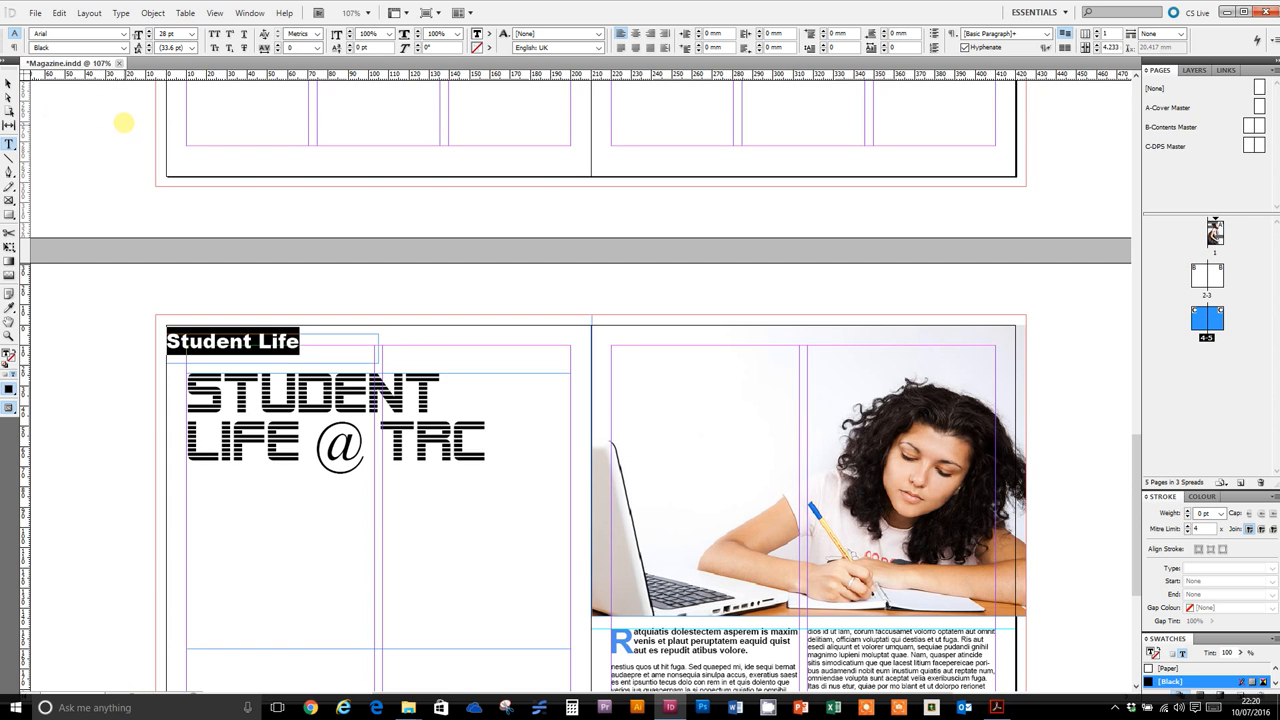
# Set the "Student Life" header frame's vertical justification to Centre
pyautogui.click(8, 82)
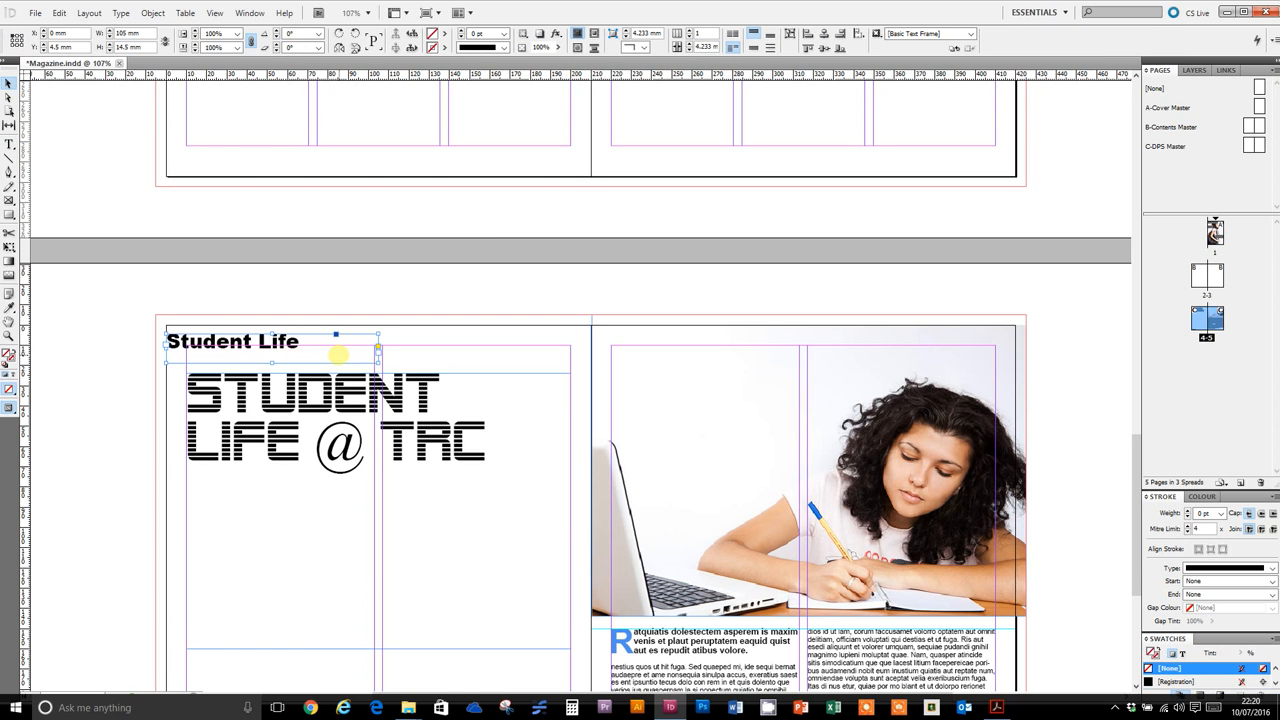
pyautogui.rightClick(328, 353)
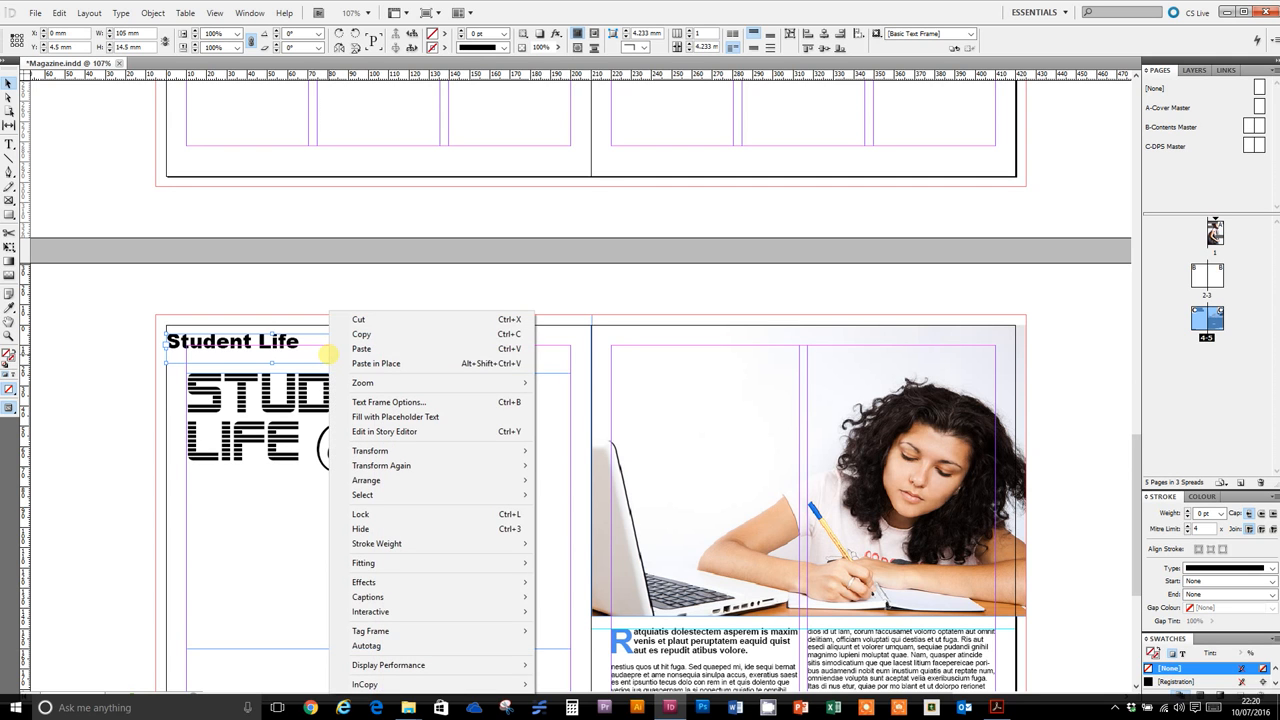
pyautogui.click(420, 402)
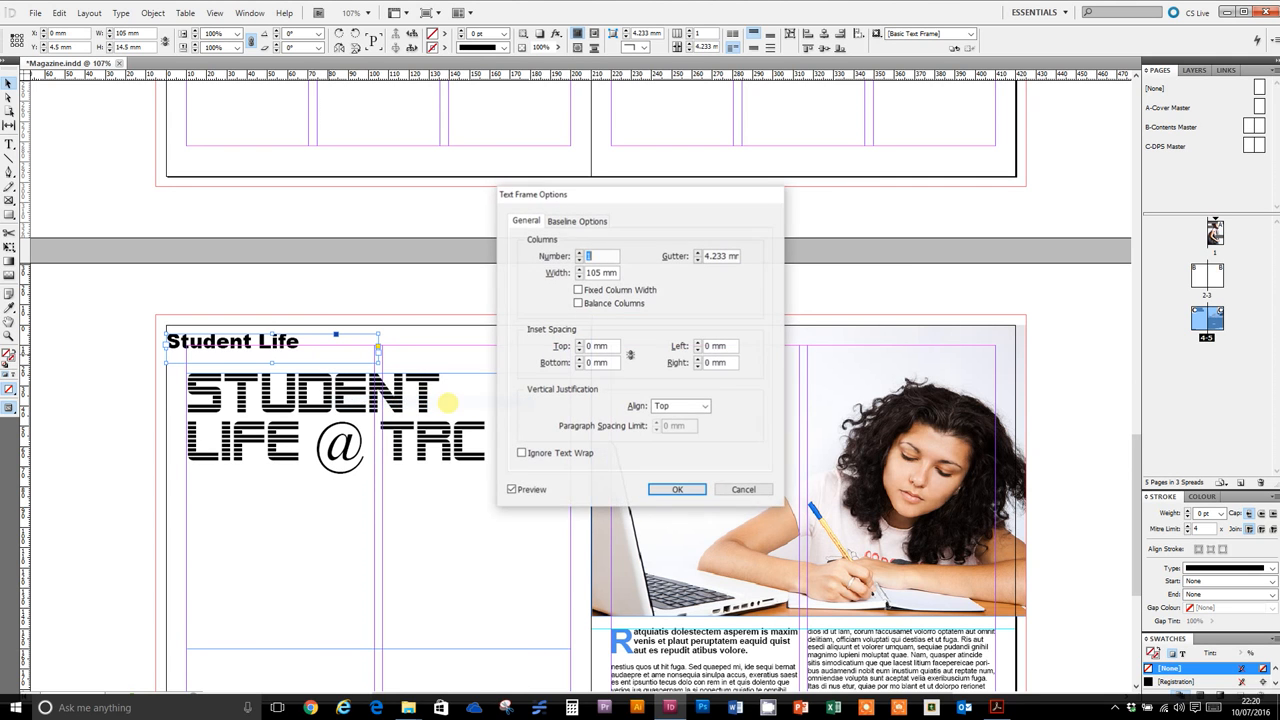
pyautogui.click(686, 405)
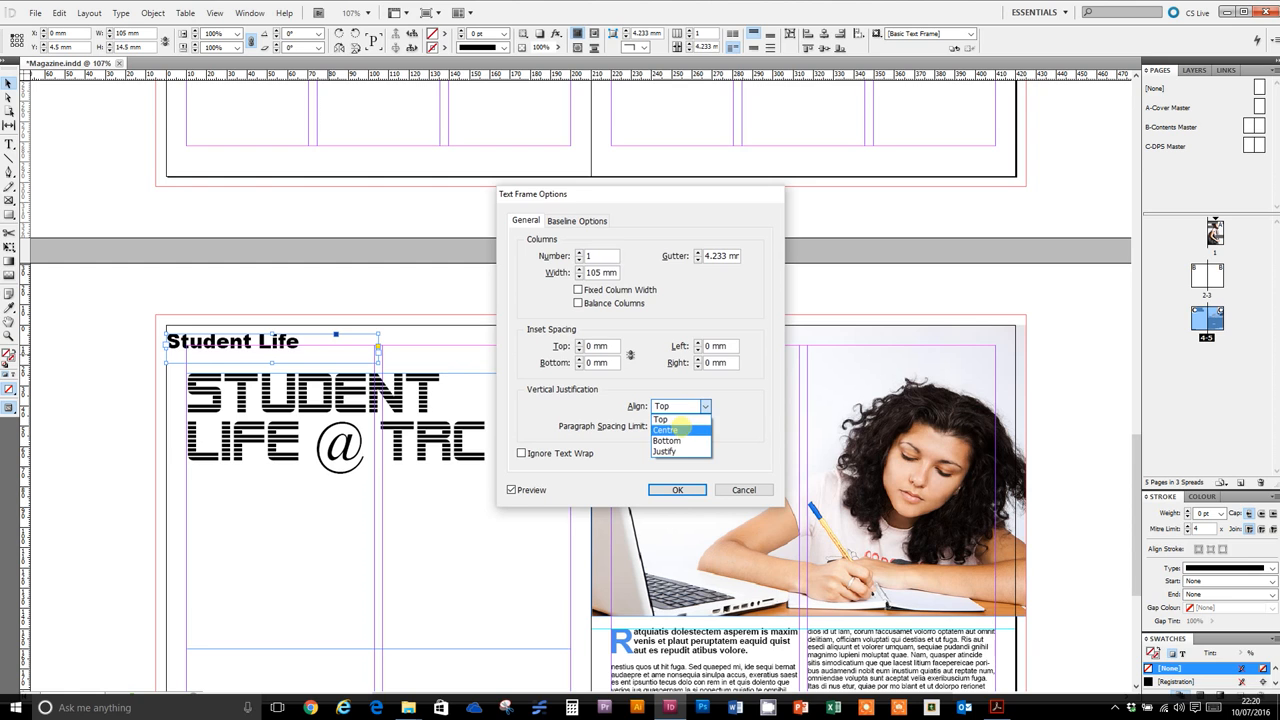
pyautogui.click(676, 430)
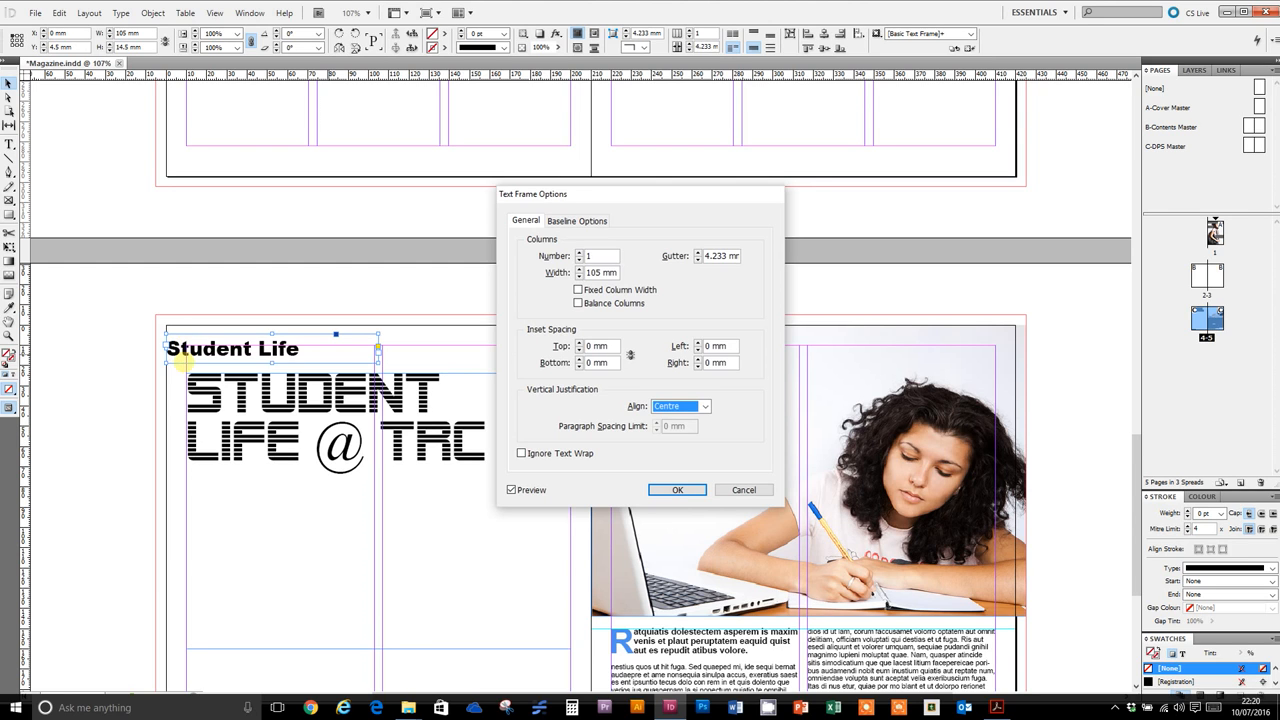
# Set the header frame's left inset to 10 mm and shrink the frame to about 78 mm by 12 mm
pyautogui.click(588, 346)
pyautogui.write('1')
pyautogui.press('BackSpace')
pyautogui.click(706, 346)
pyautogui.write('1')
pyautogui.press('Return')
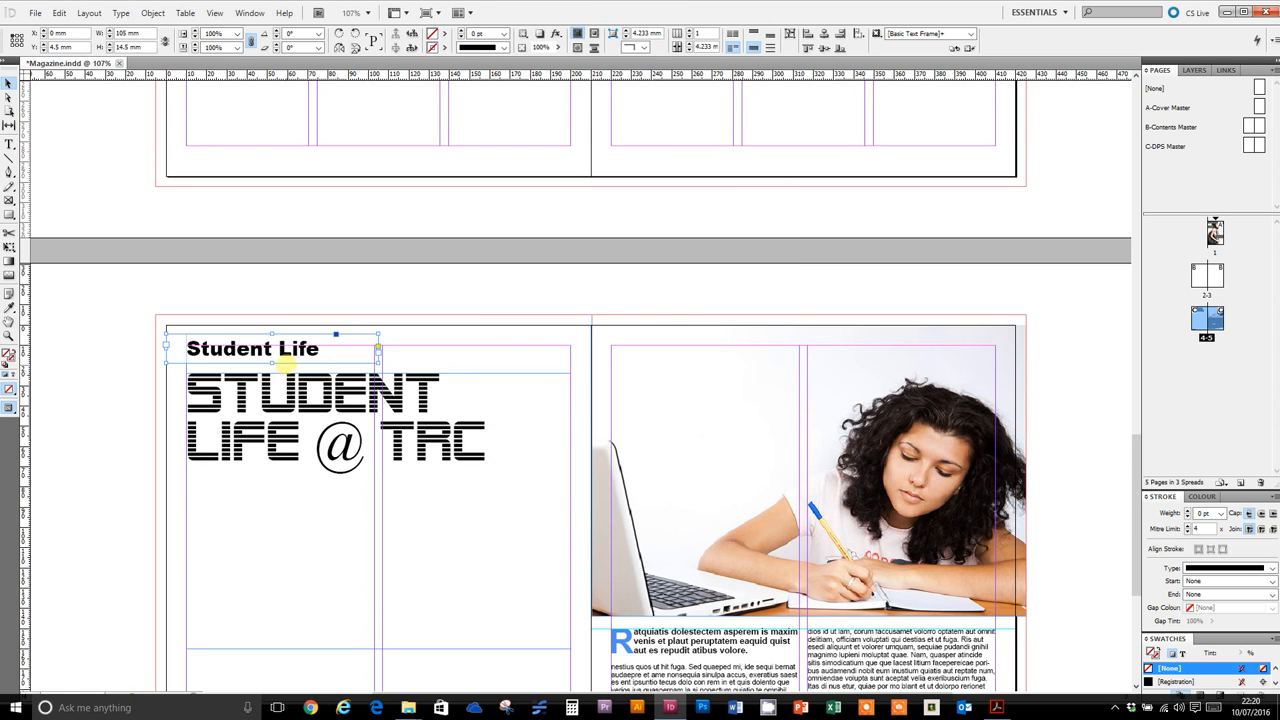
pyautogui.moveTo(272, 361); pyautogui.dragTo(273, 357)
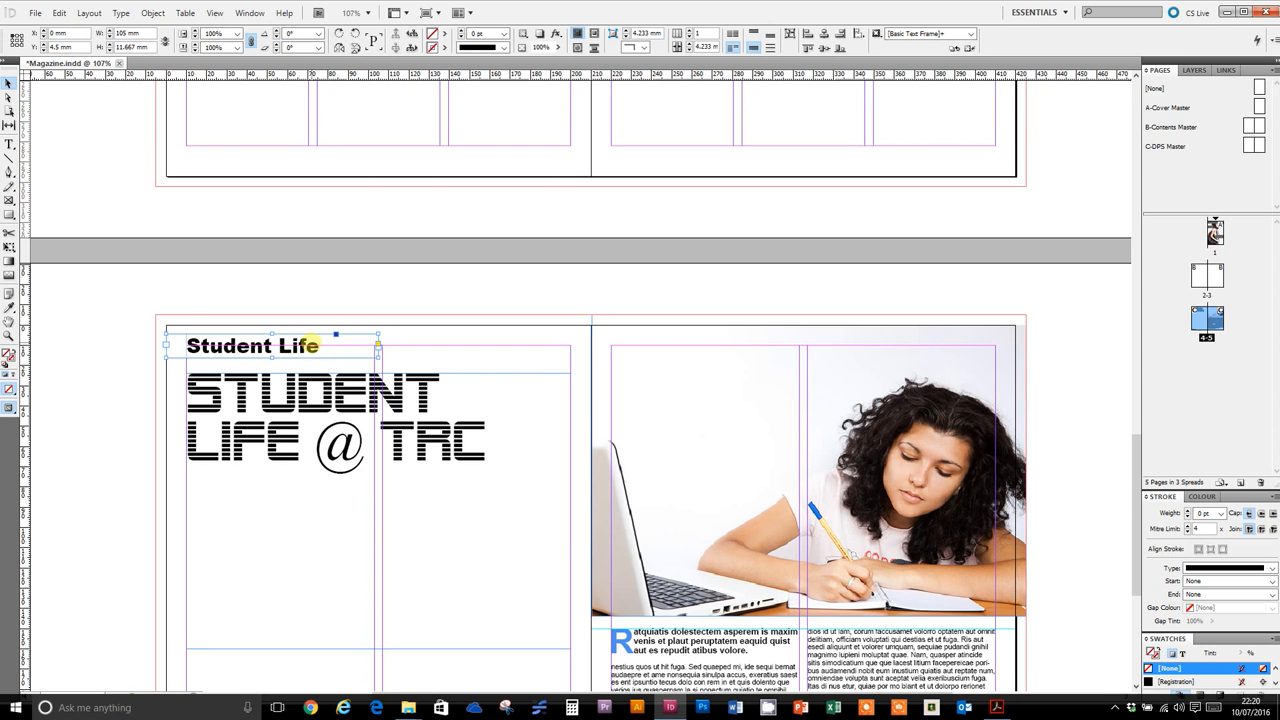
pyautogui.moveTo(378, 346); pyautogui.dragTo(324, 359)
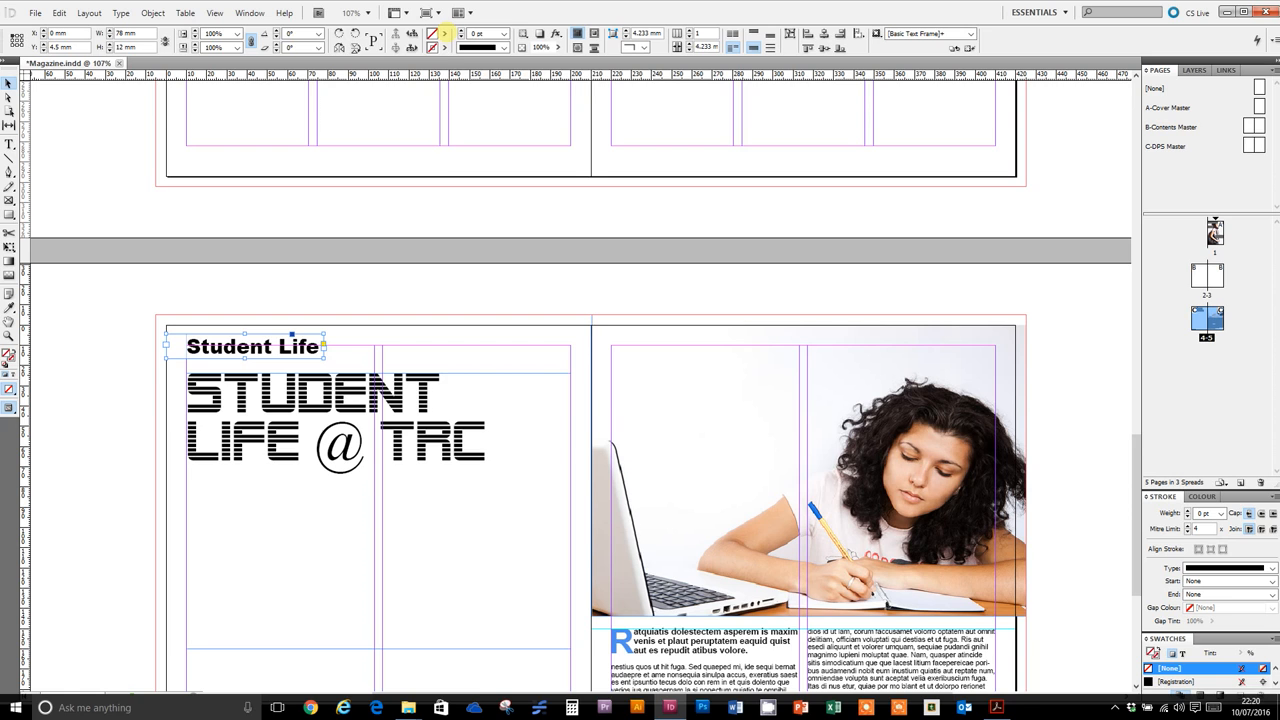
# Sample the blue of the pen in the photo and add it as an RGB swatch, R=38 G=122 B=218
pyautogui.click(444, 33)
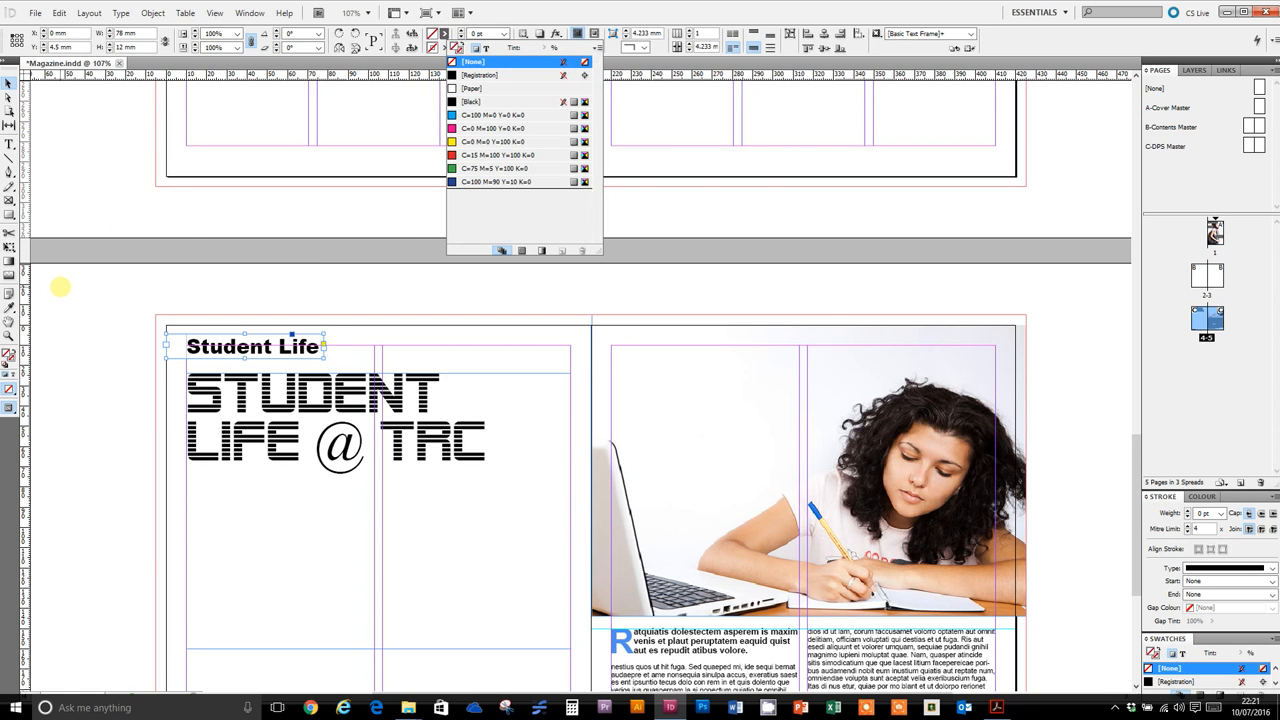
pyautogui.click(60, 287)
pyautogui.click(8, 307)
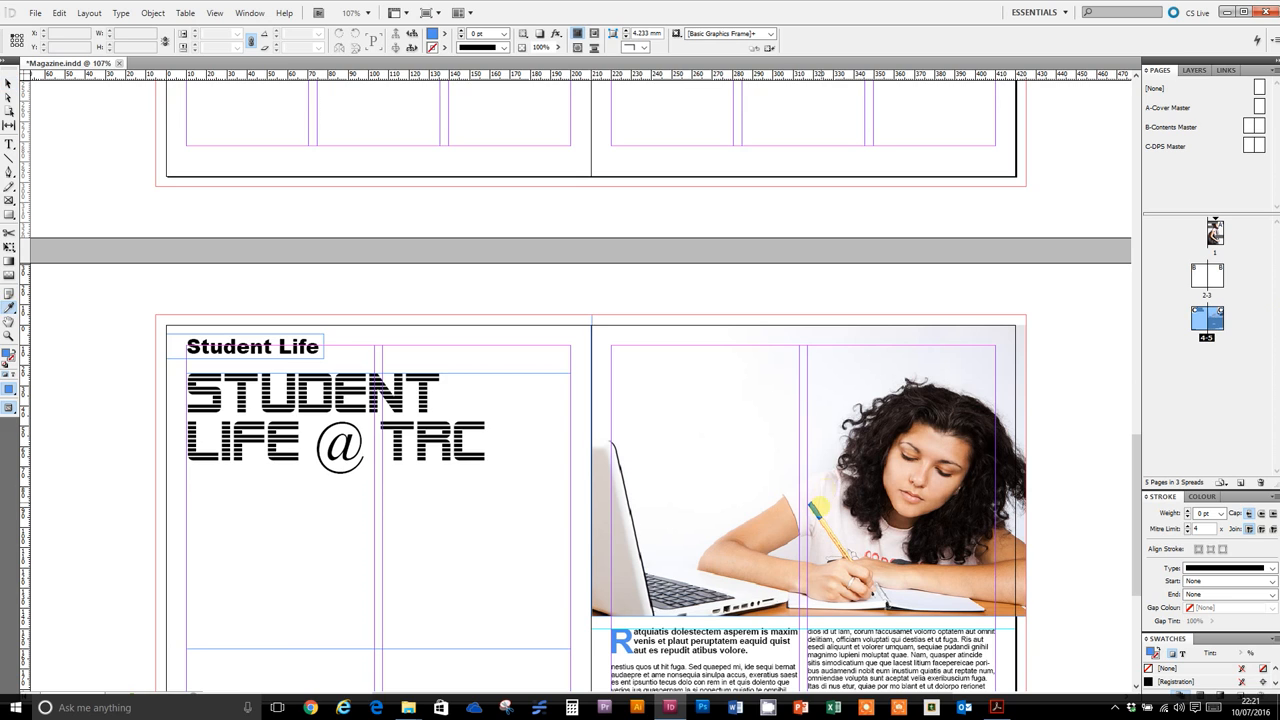
pyautogui.click(815, 511)
pyautogui.doubleClick(8, 353)
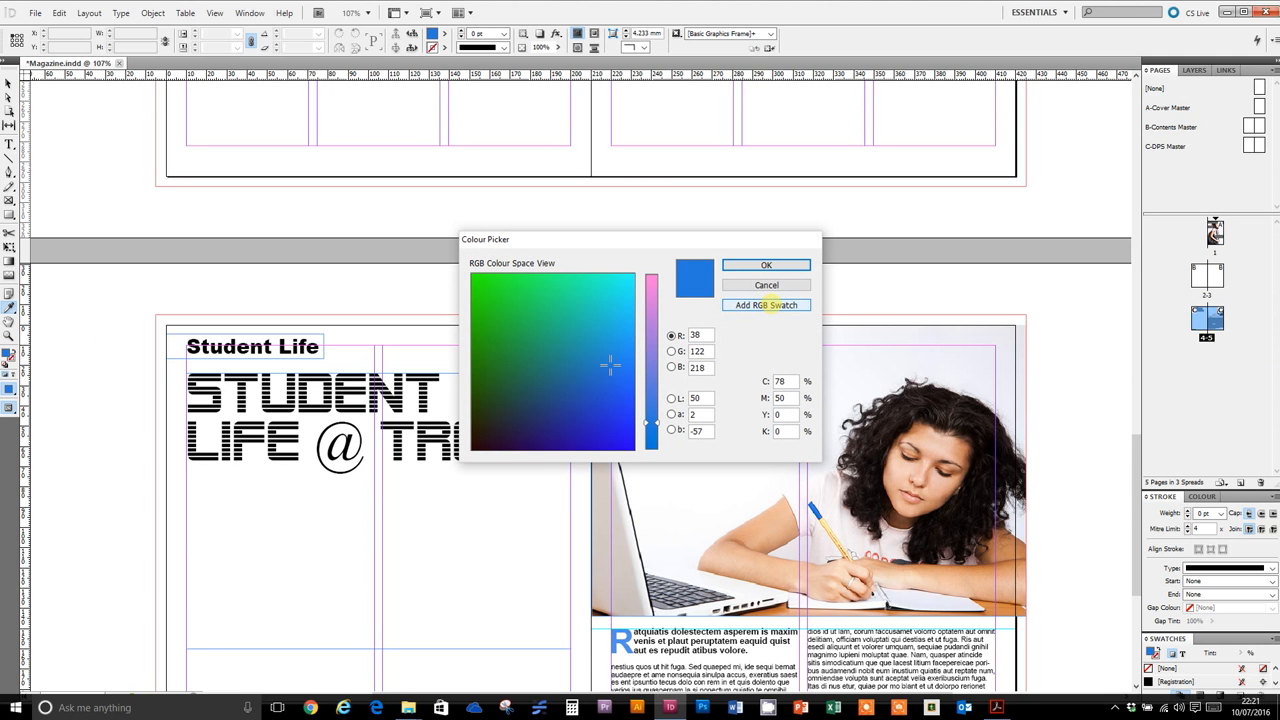
pyautogui.click(767, 305)
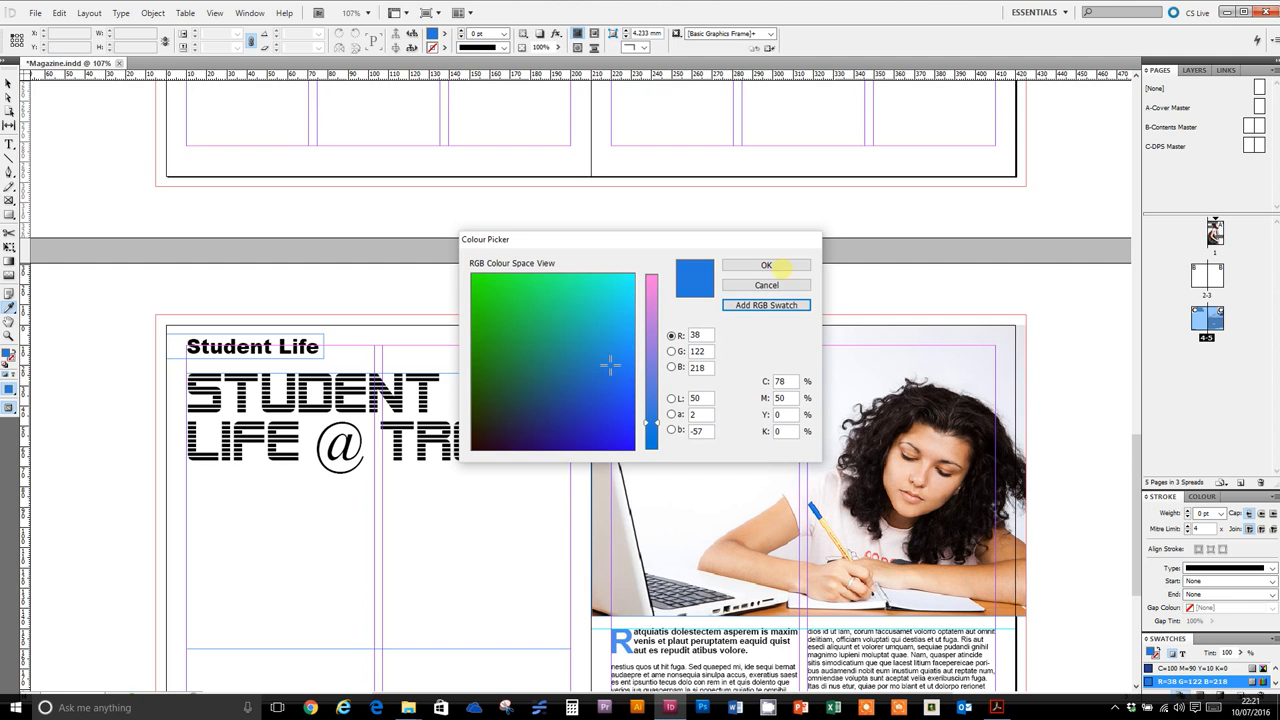
pyautogui.click(772, 266)
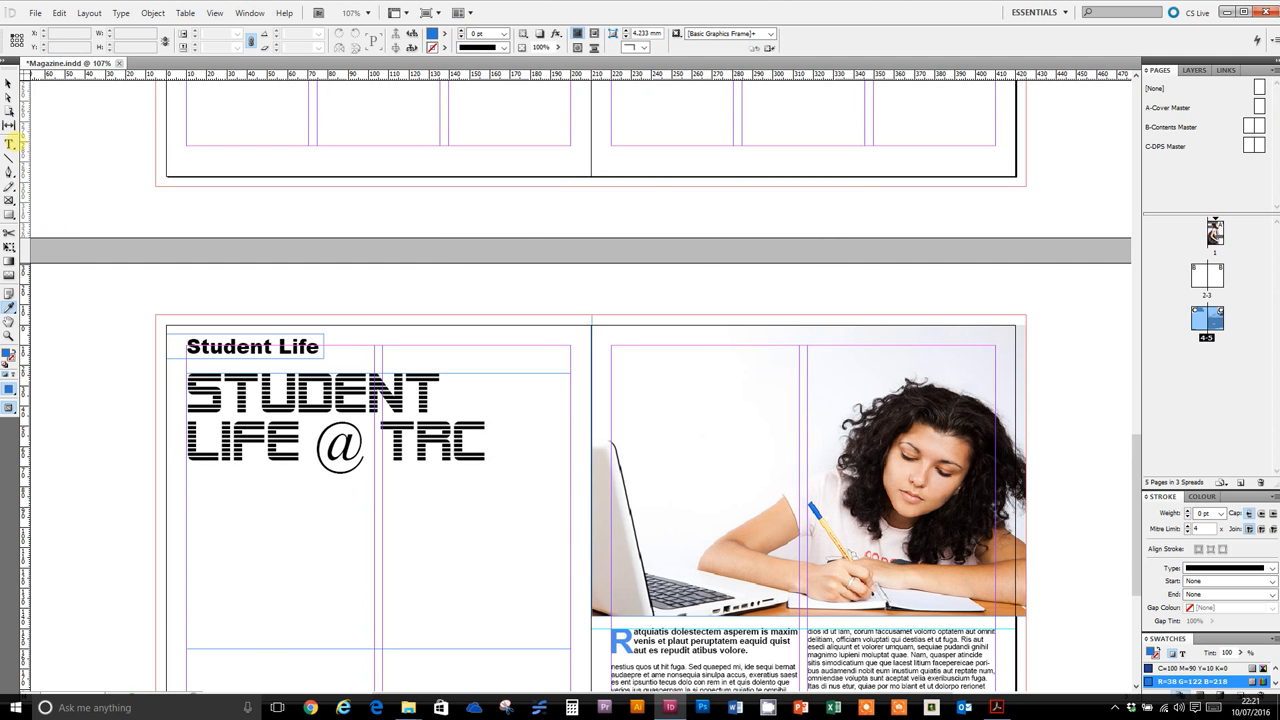
# Fill the "Student Life" header frame with the R=38 G=122 B=218 swatch
pyautogui.click(265, 347)
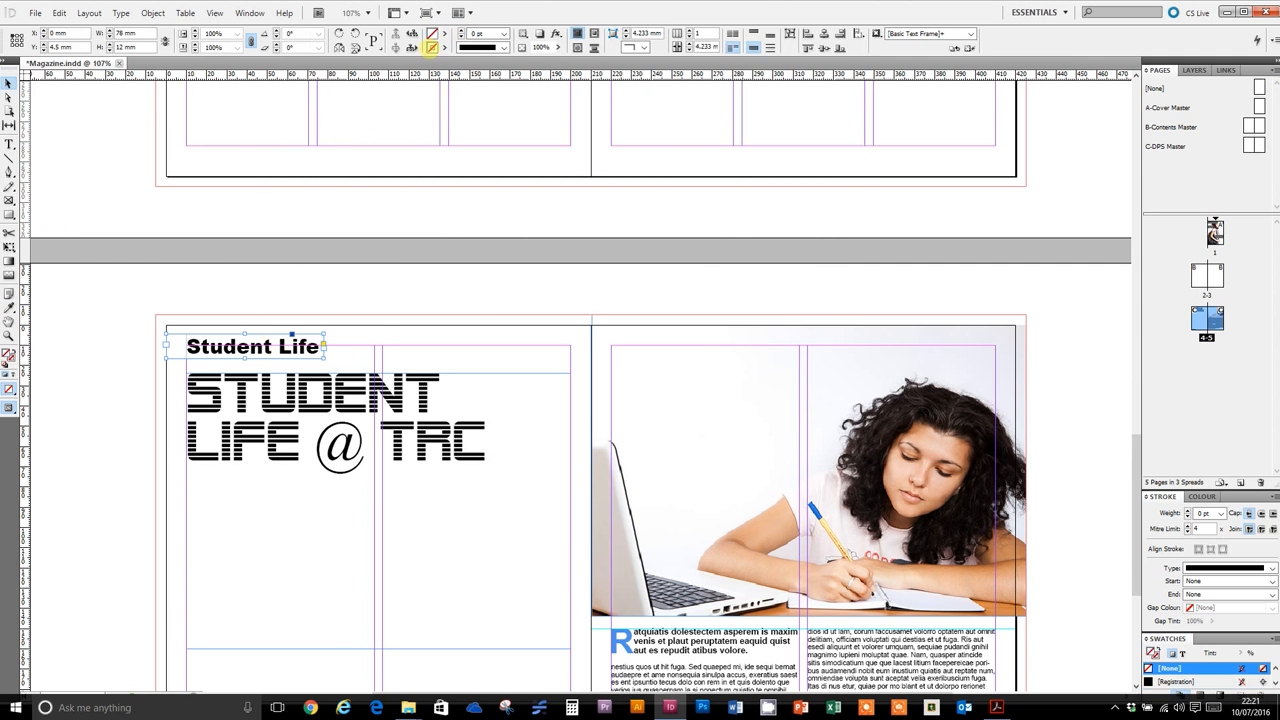
pyautogui.click(444, 33)
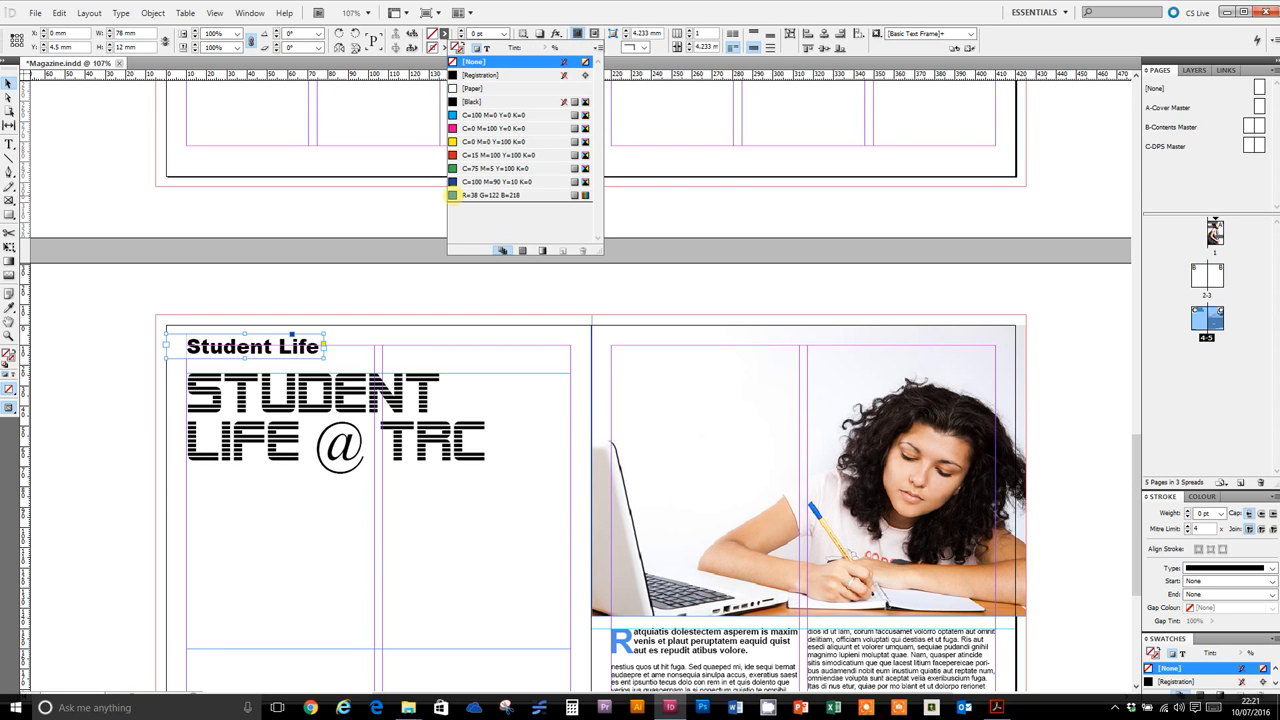
pyautogui.click(452, 195)
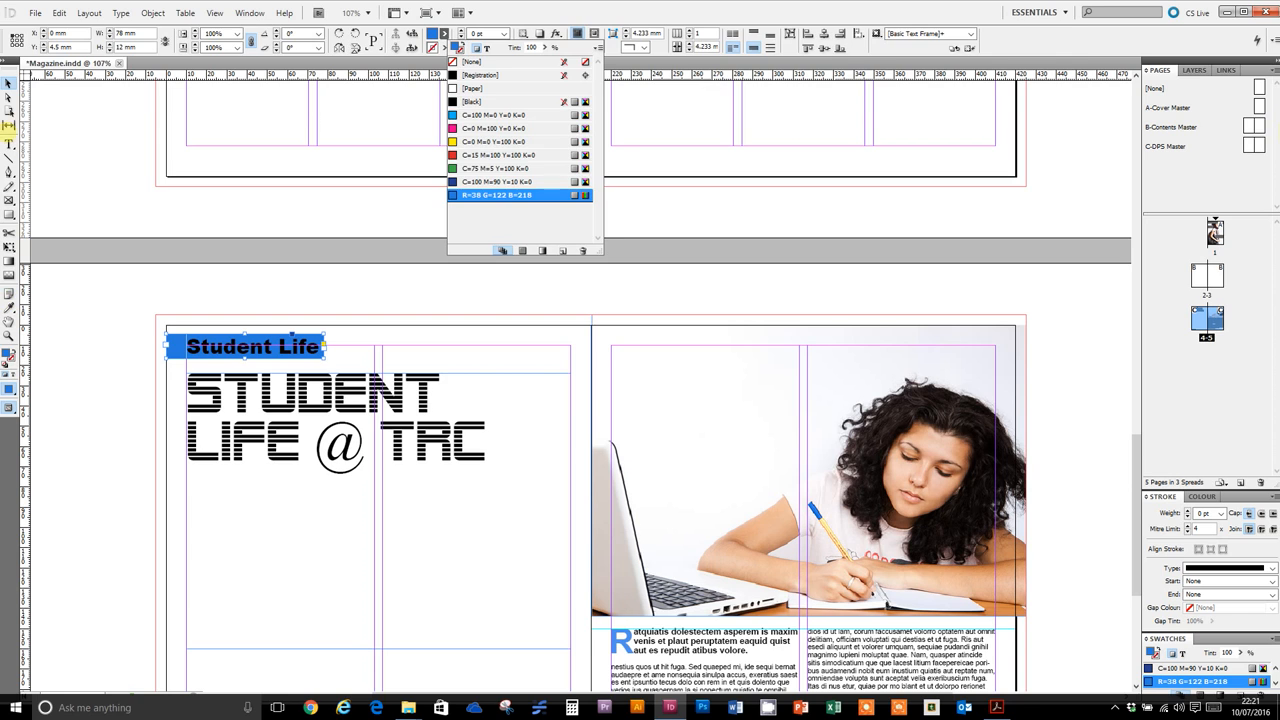
# Colour the "Student Life" header text with the Paper swatch
pyautogui.click(9, 143)
pyautogui.moveTo(184, 347); pyautogui.dragTo(316, 348)
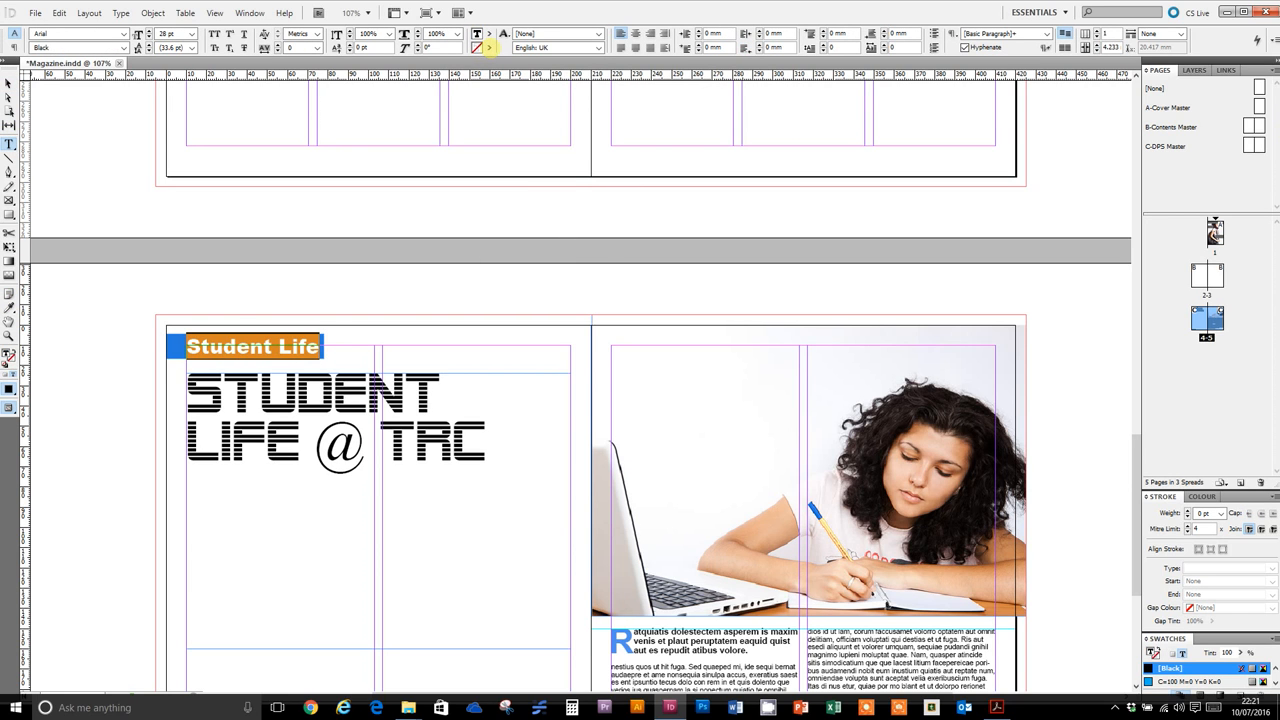
pyautogui.click(488, 33)
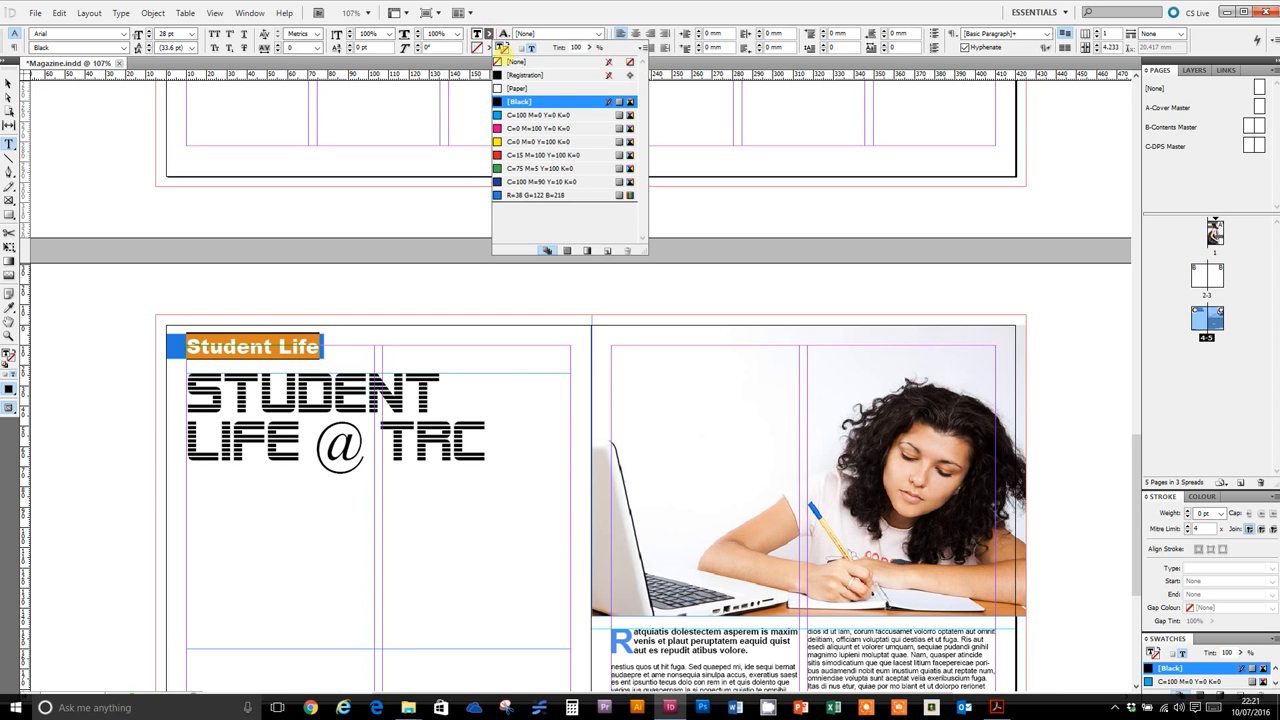
pyautogui.click(497, 88)
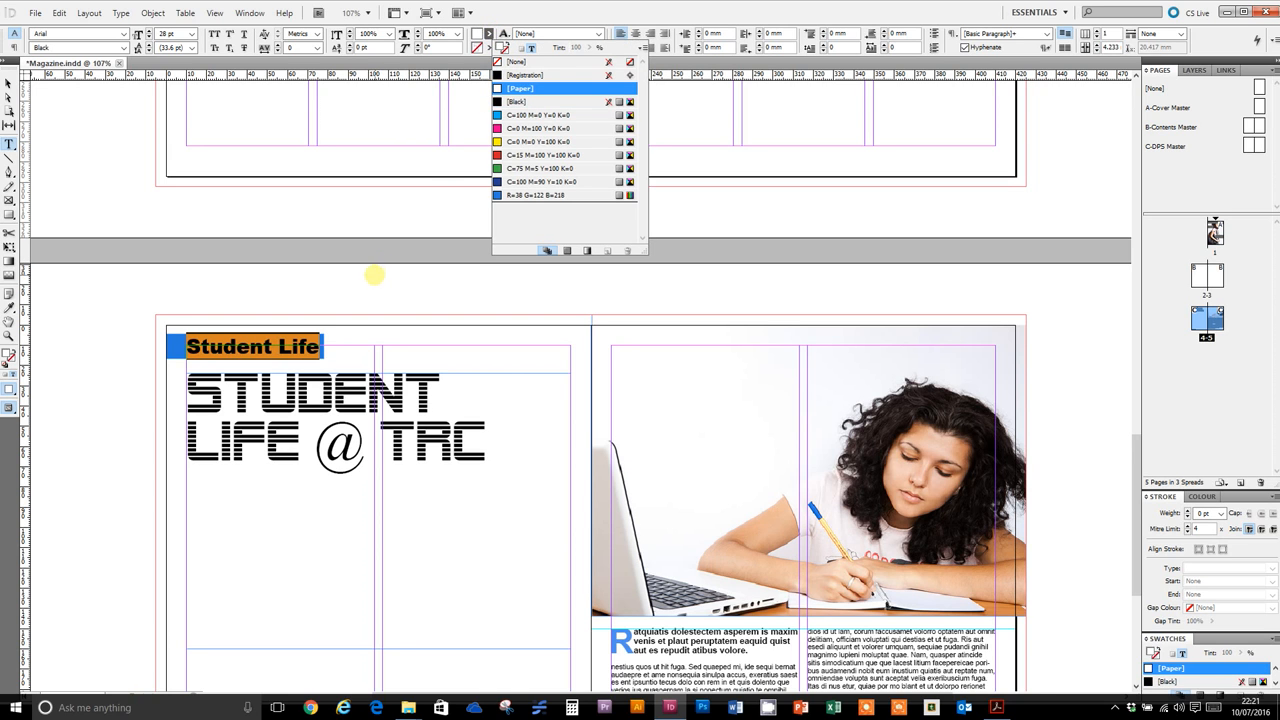
pyautogui.click(376, 266)
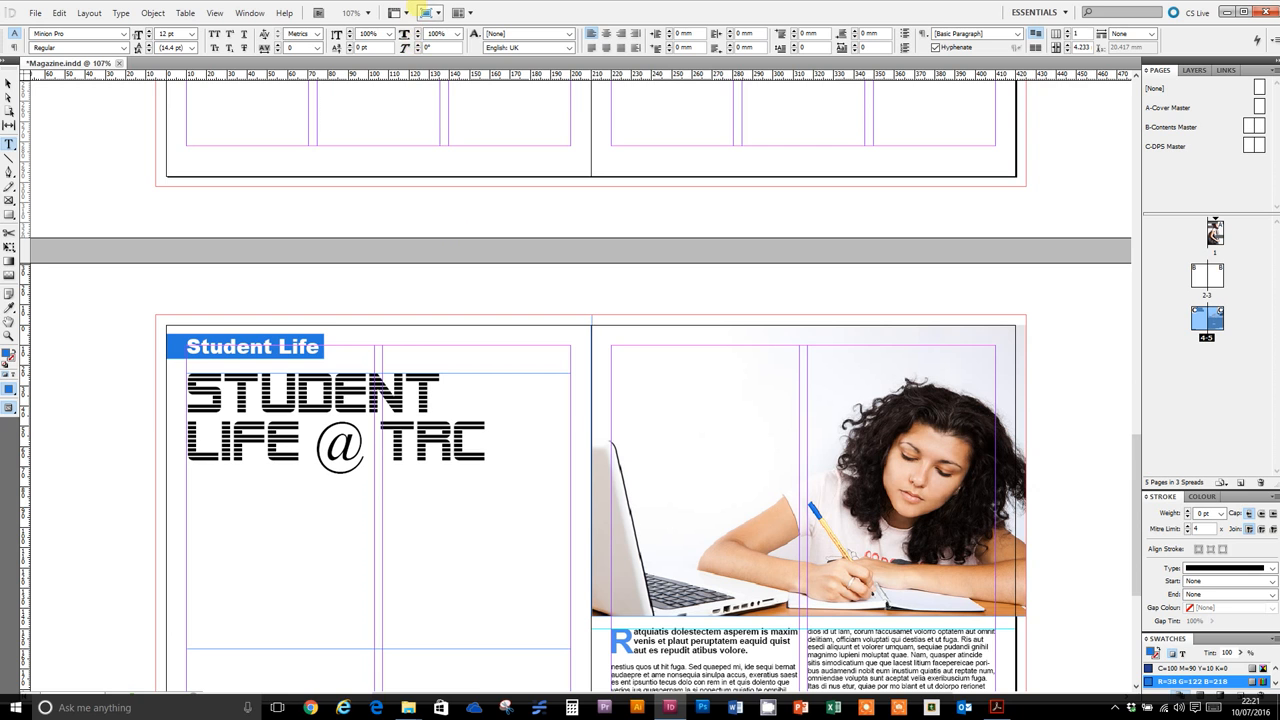
# Check the spread with its coloured header in Presentation mode and return to the normal view
pyautogui.click(430, 12)
pyautogui.click(455, 109)
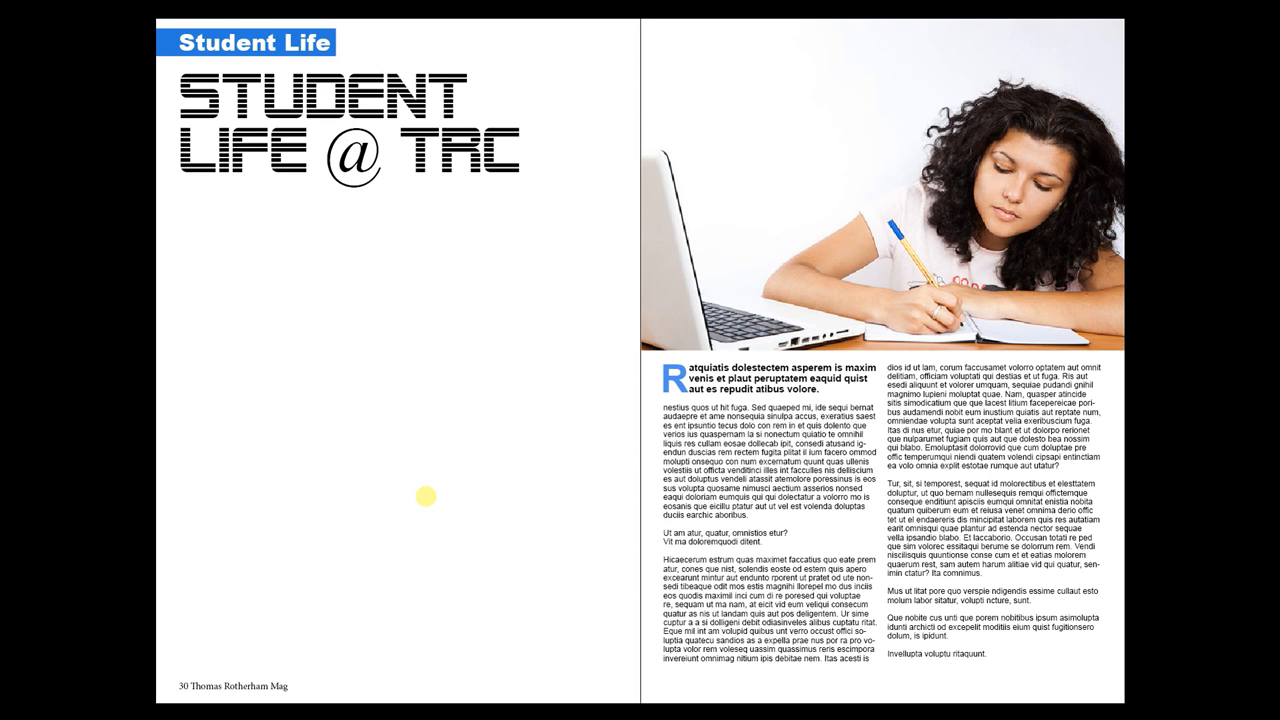
pyautogui.press('Escape')
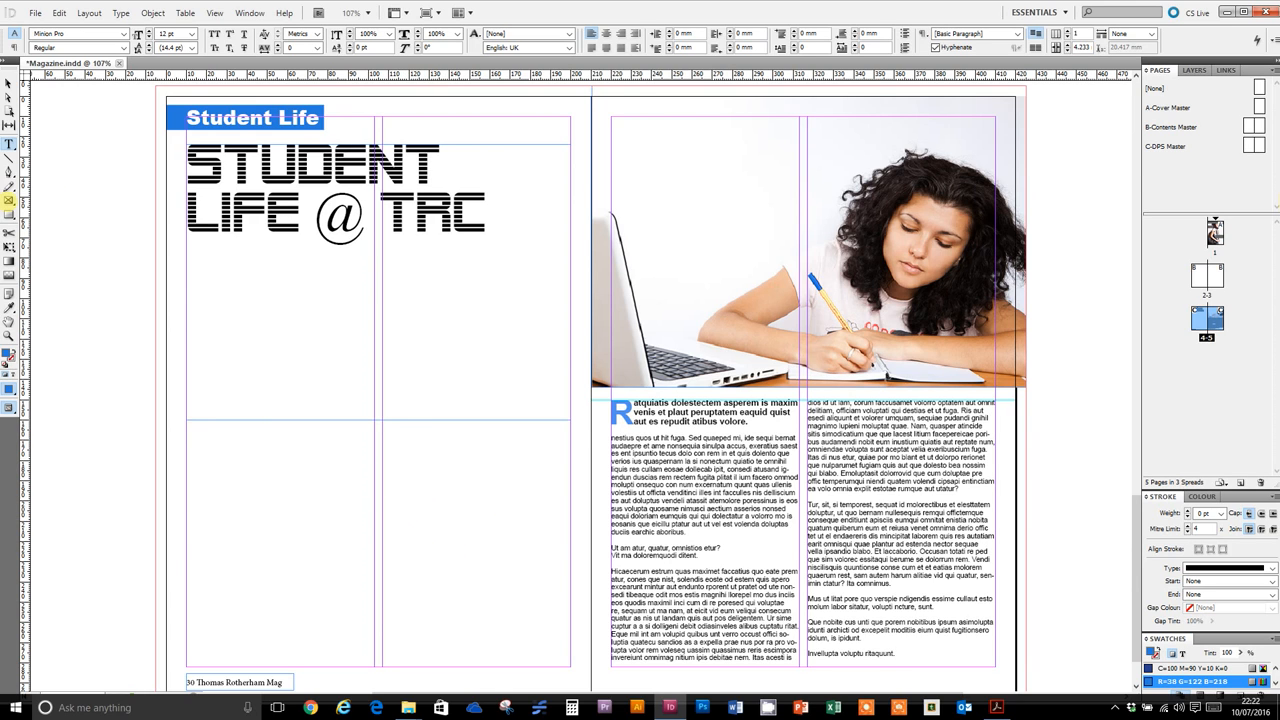
# Draw a bar about 190 mm by 8.5 mm between the left page's margins at Y 160 mm, filled with R=38 G=122 B=218
pyautogui.click(9, 199)
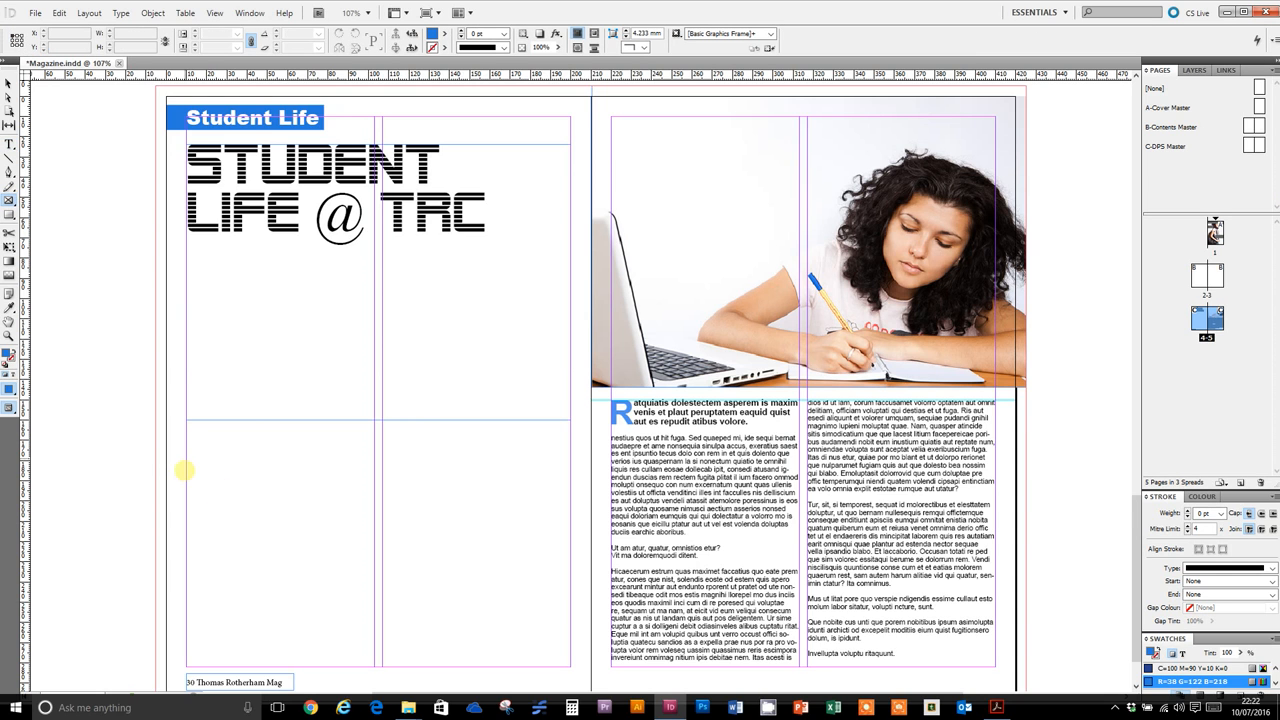
pyautogui.scroll(-1, 257, 539)
pyautogui.scroll(1, 320, 502)
pyautogui.moveTo(186, 420); pyautogui.dragTo(568, 436)
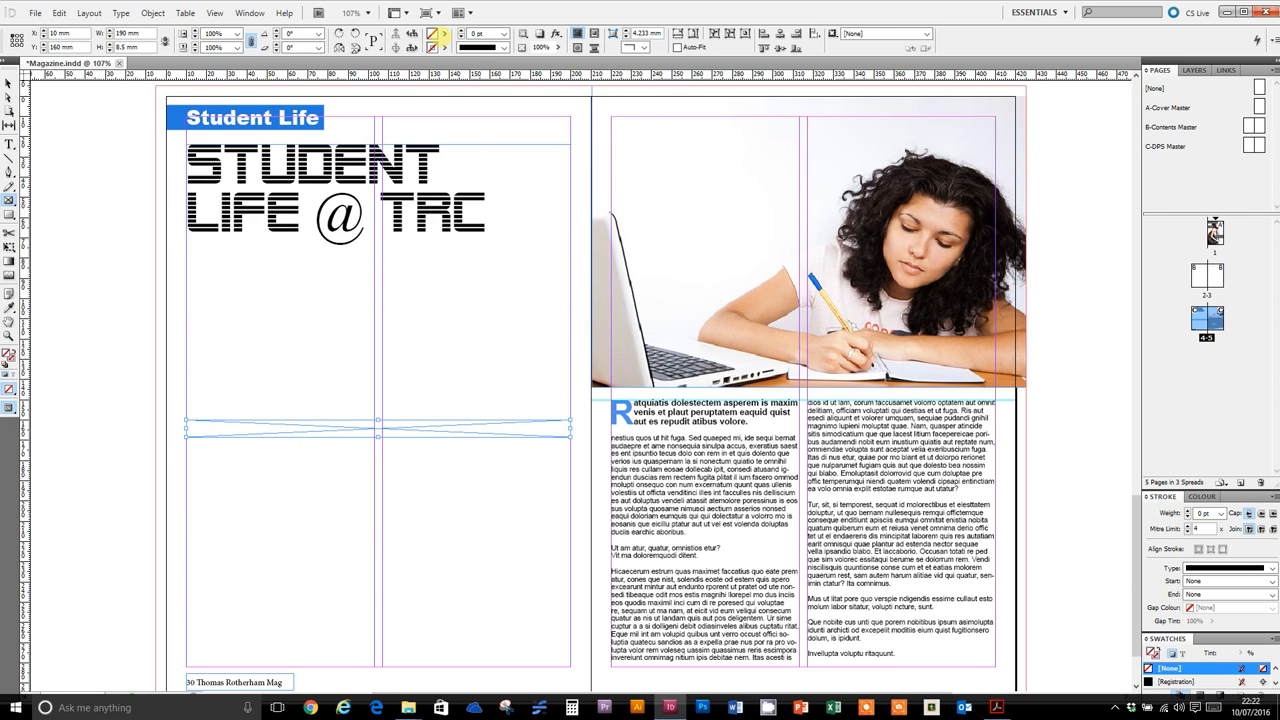
pyautogui.click(445, 33)
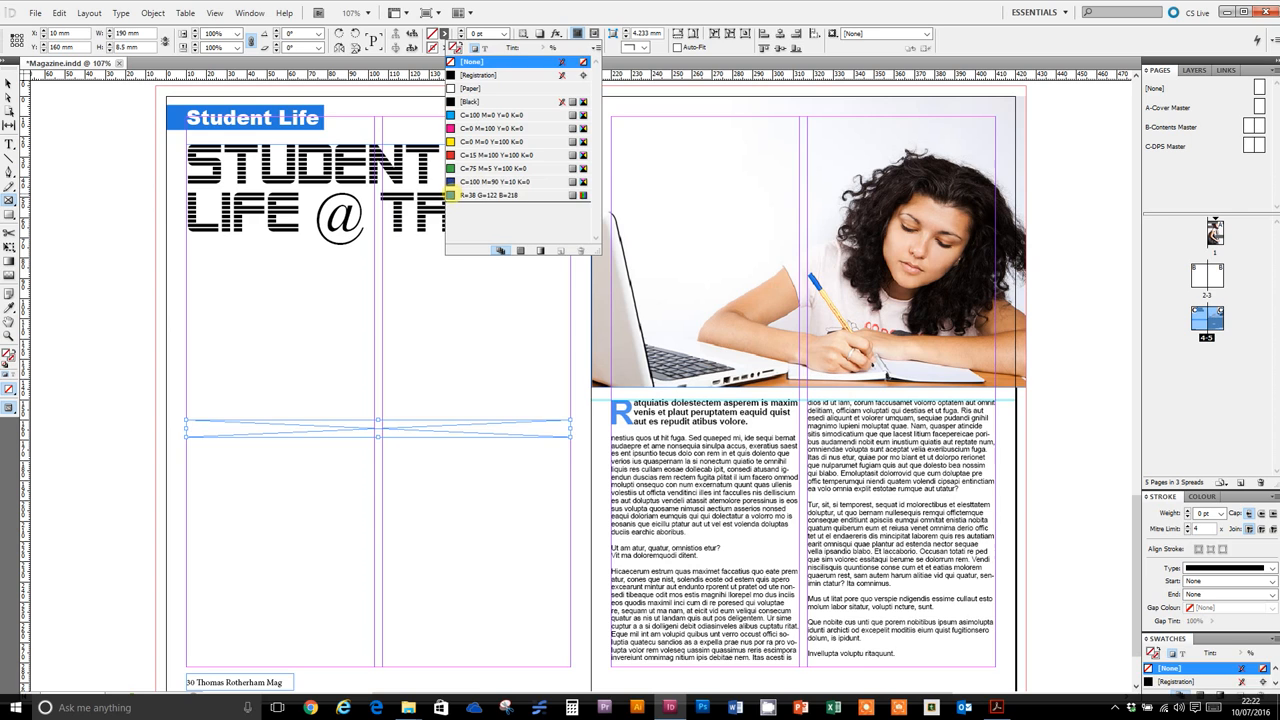
pyautogui.click(447, 194)
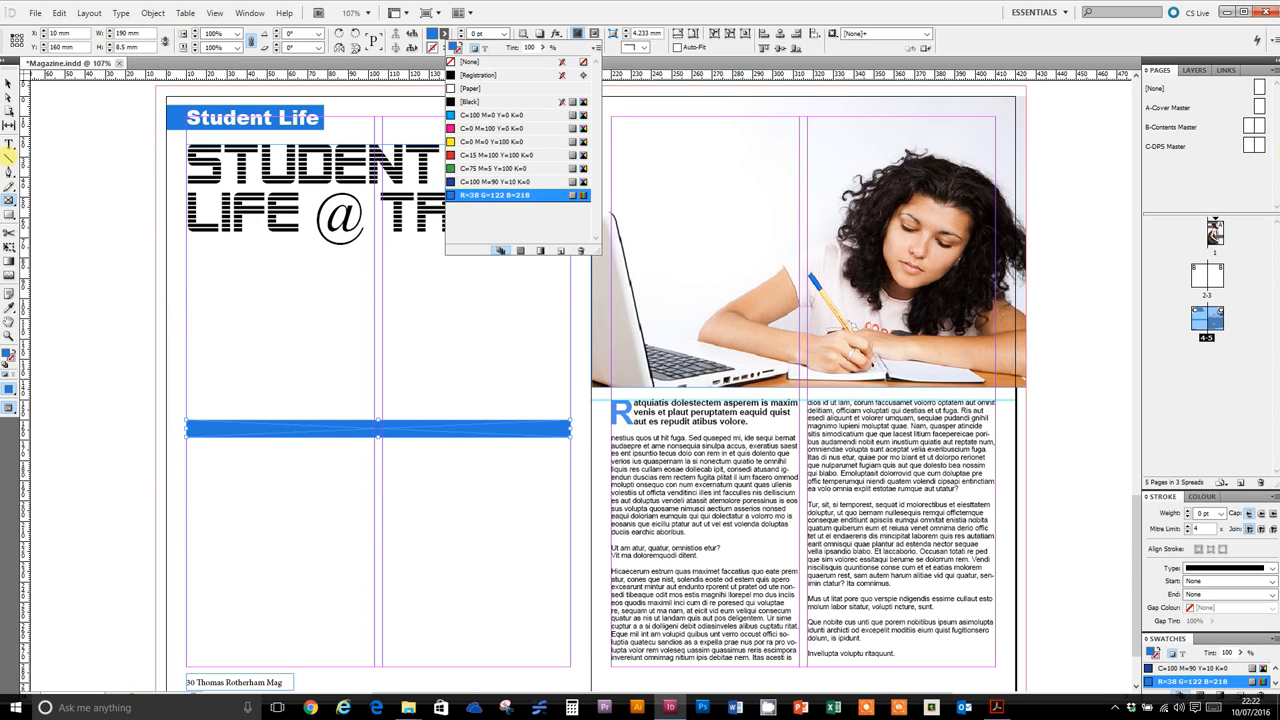
# Draw a vertical line about 132 mm long in the gutter between the right page's text columns, with a 1 pt stroke
pyautogui.click(10, 158)
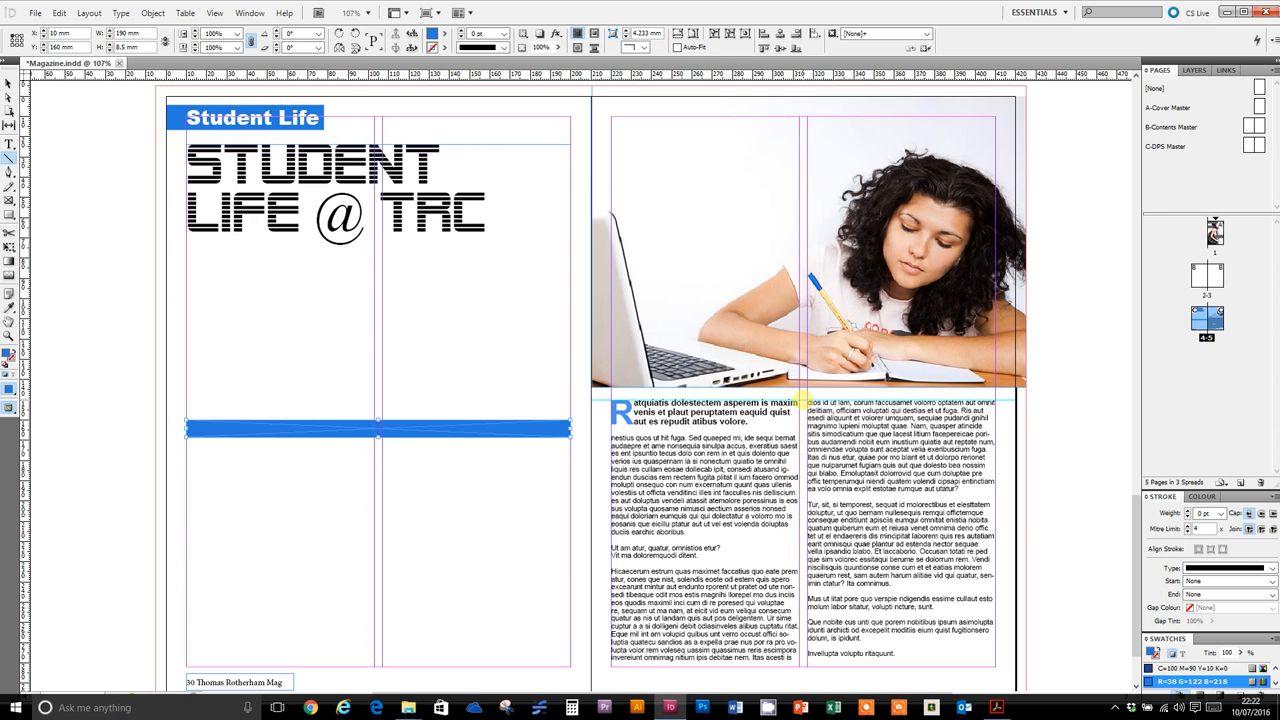
pyautogui.moveTo(803, 400); pyautogui.dragTo(805, 665)
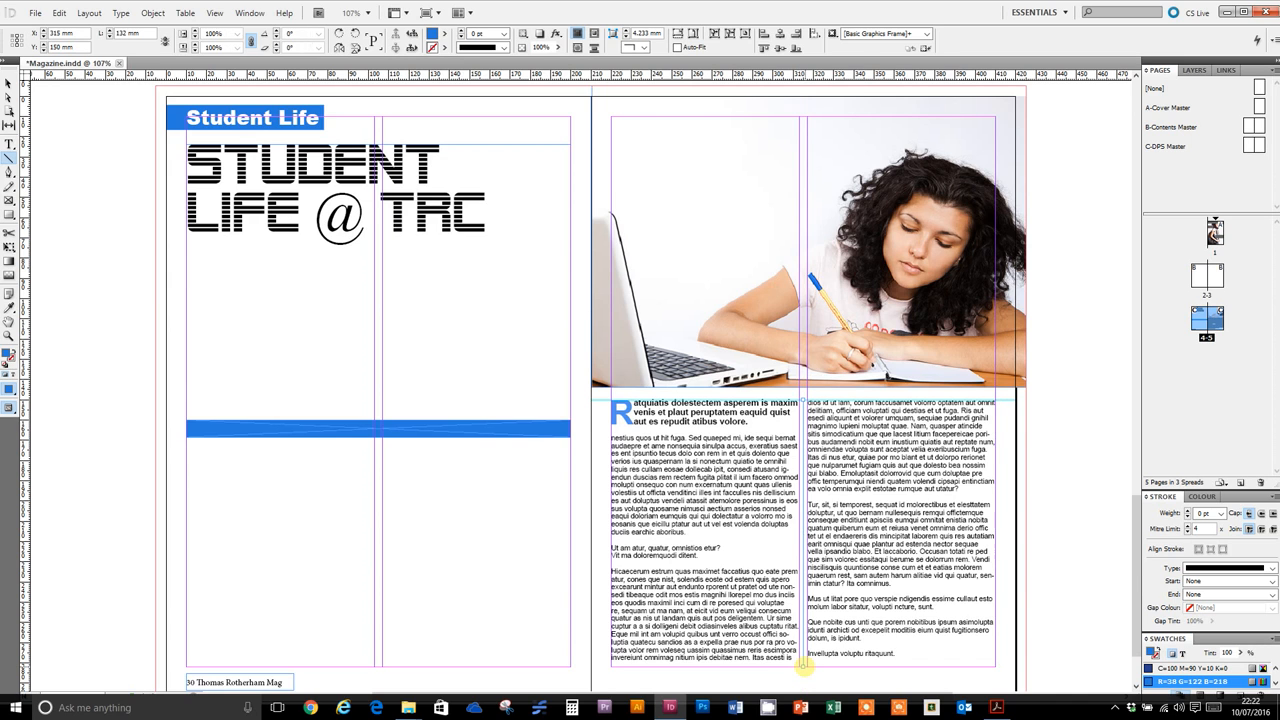
pyautogui.click(1187, 511)
# Review the blue bar and the column divider in Presentation mode, returning to the normal view
pyautogui.click(438, 13)
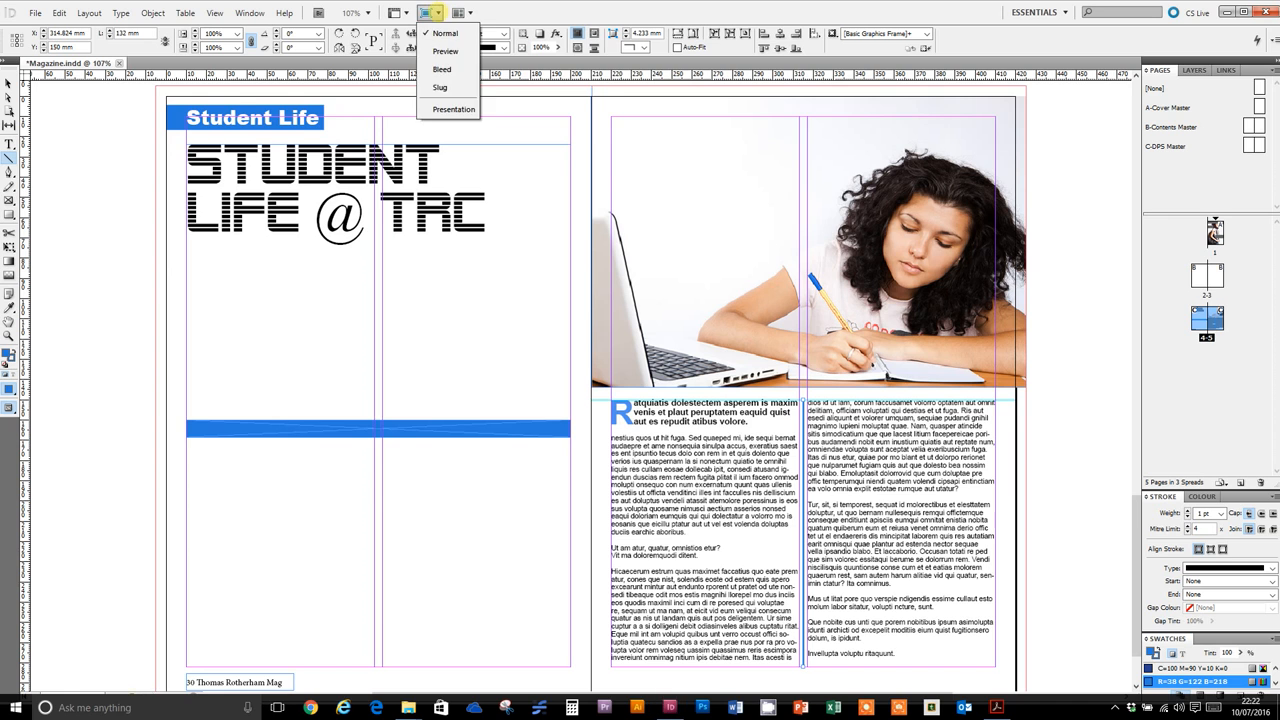
pyautogui.click(445, 109)
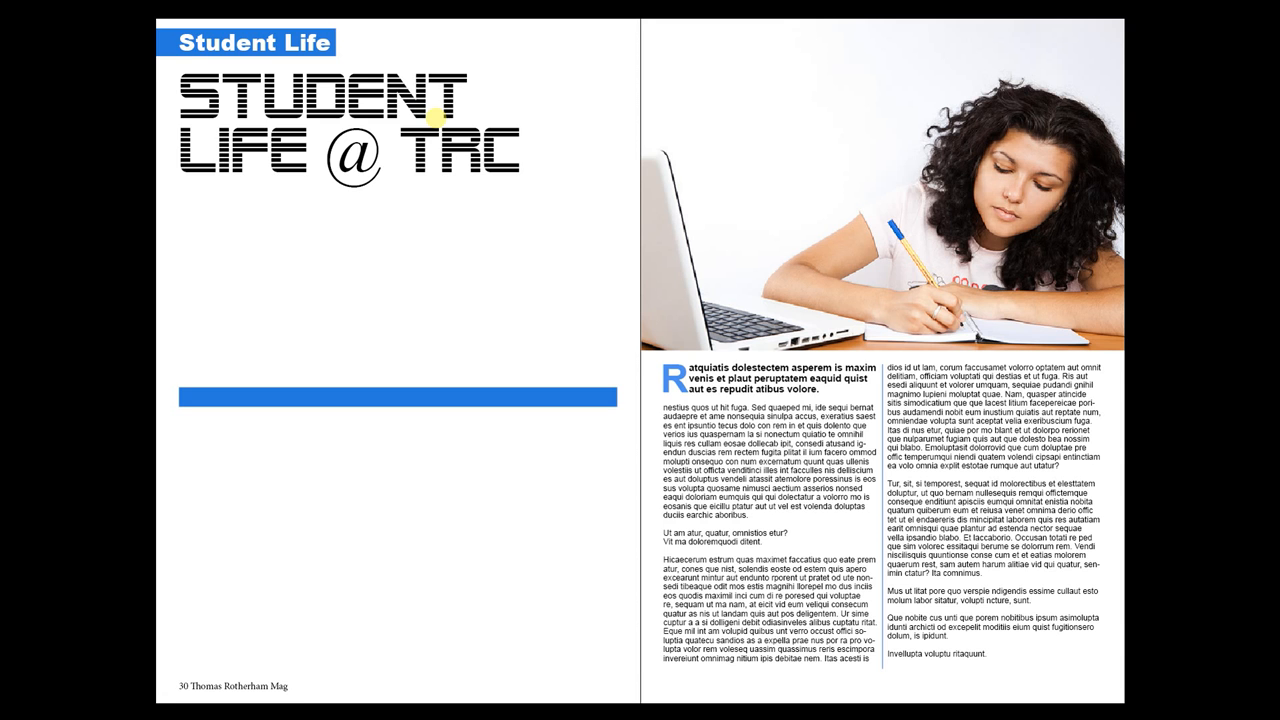
pyautogui.press('Escape')
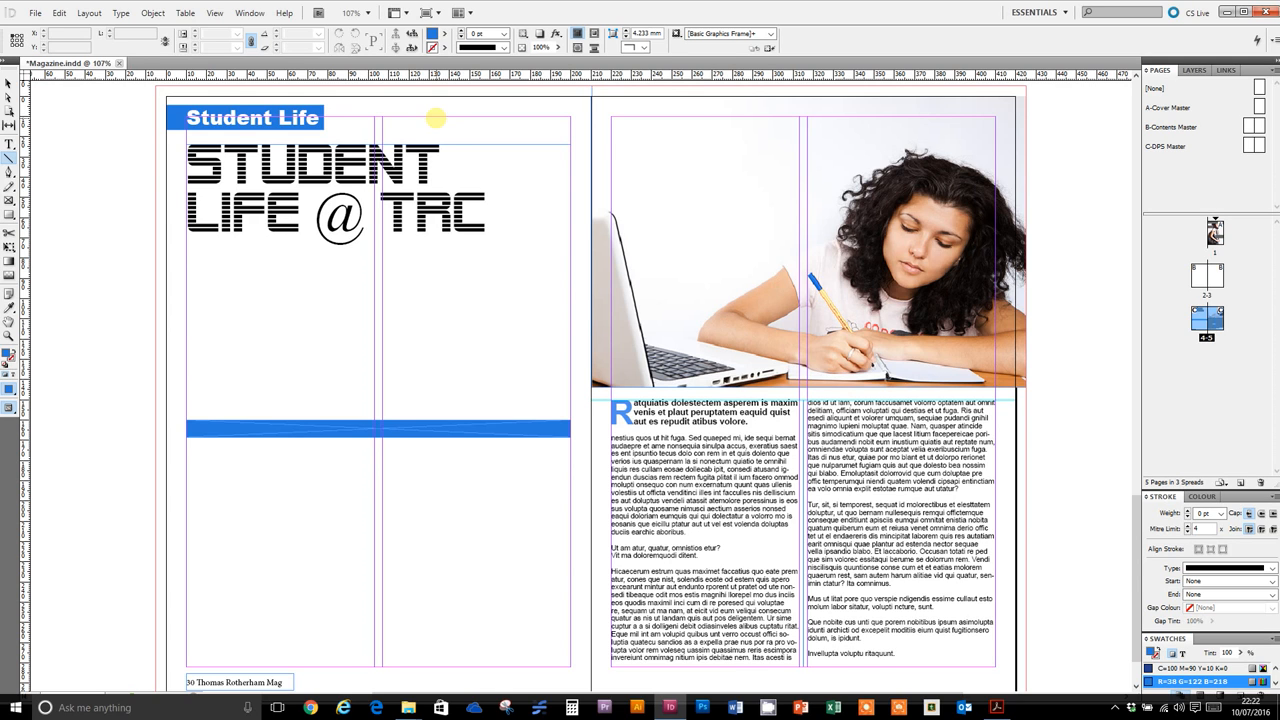
# Add a drop shadow with a 2 mm distance to the Student Life header frame
pyautogui.click(8, 84)
pyautogui.click(176, 116)
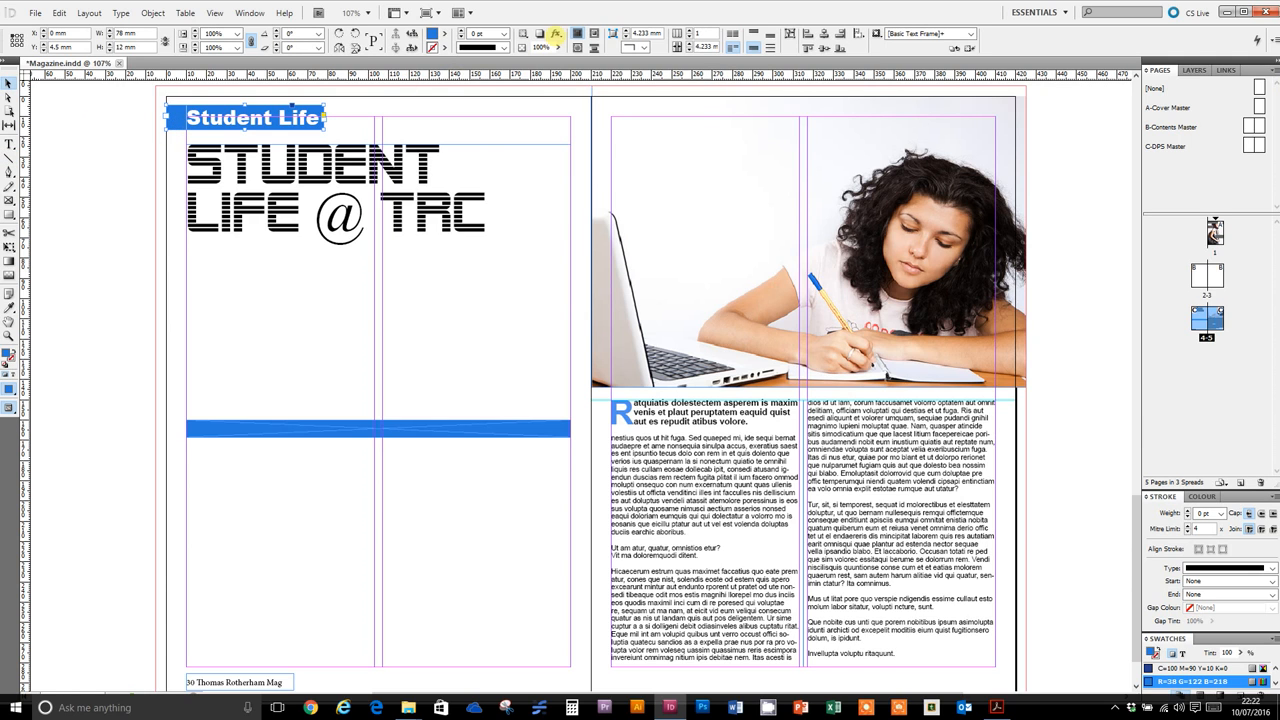
pyautogui.click(556, 33)
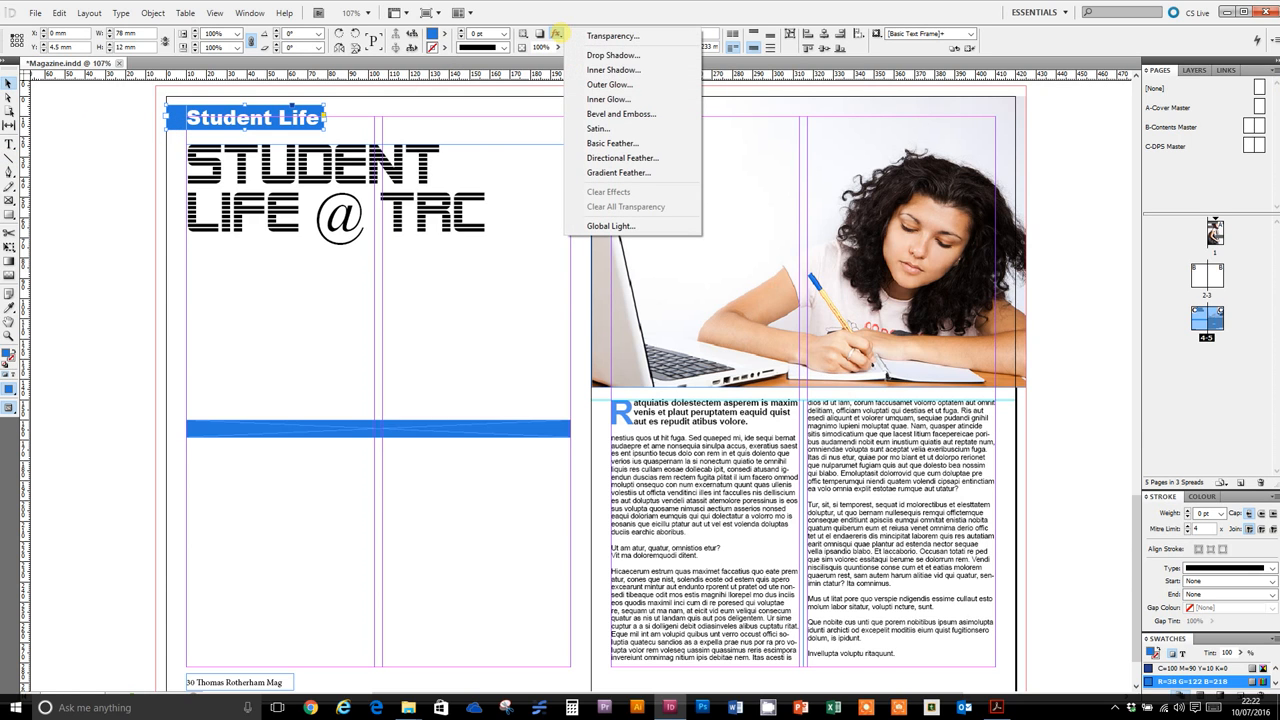
pyautogui.click(645, 57)
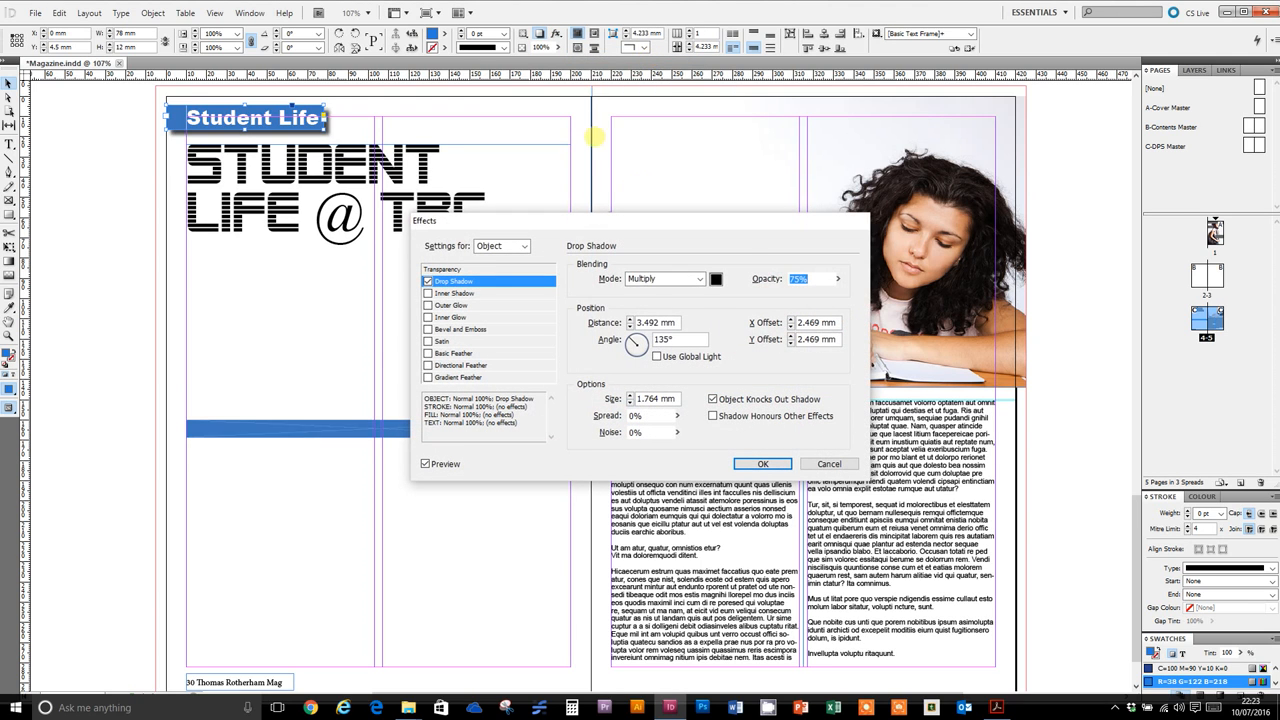
pyautogui.click(630, 327)
pyautogui.click(630, 327)
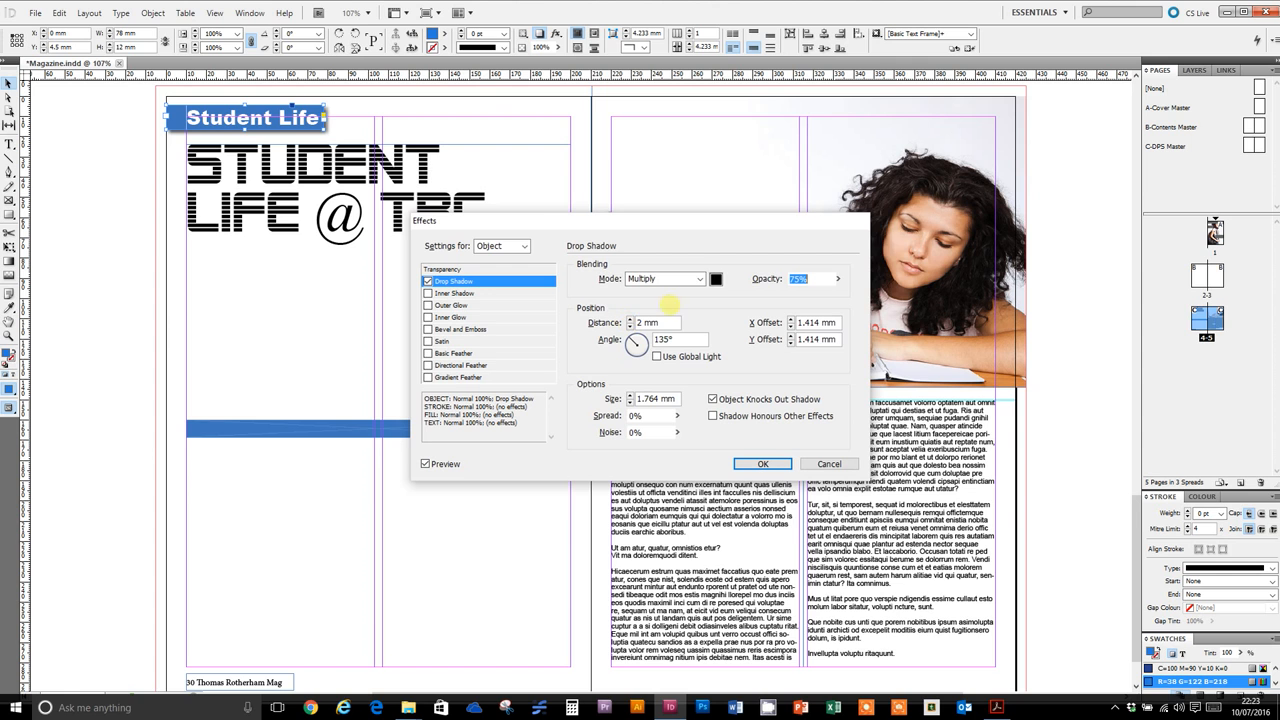
pyautogui.click(762, 464)
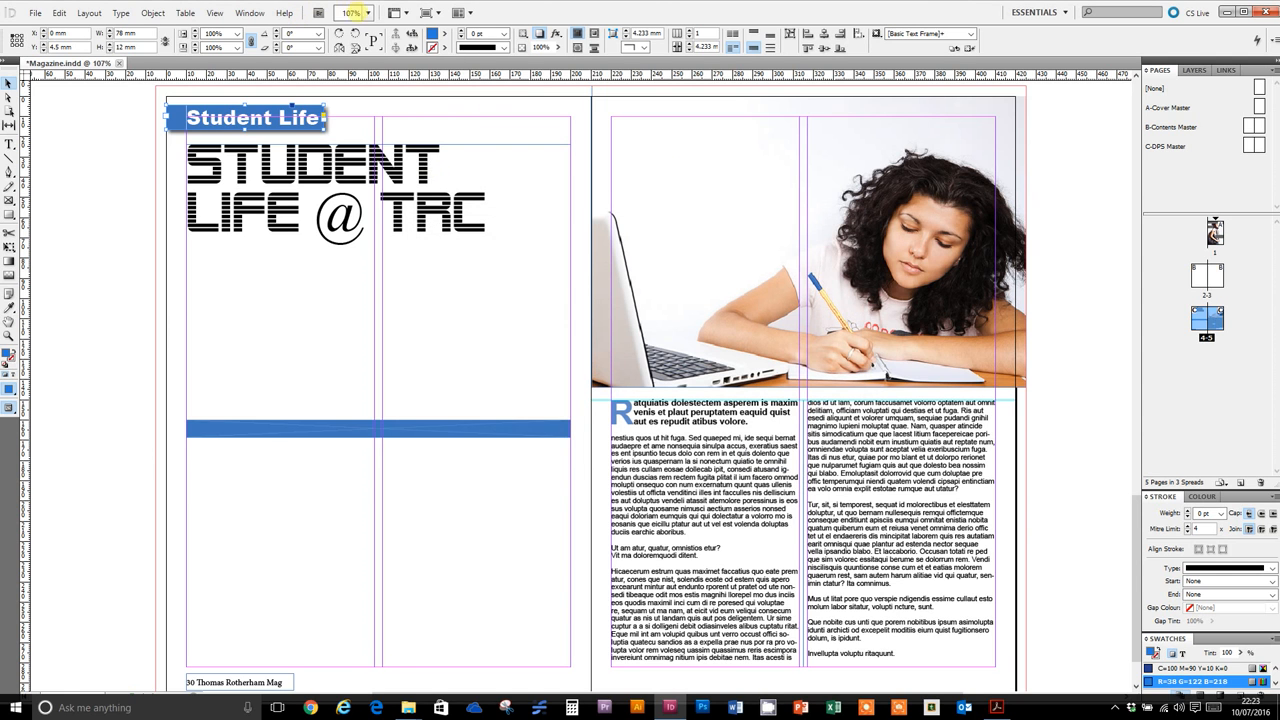
# Check the header's shadow in Presentation mode, return to the normal view and undo the drop shadow
pyautogui.click(428, 12)
pyautogui.click(447, 106)
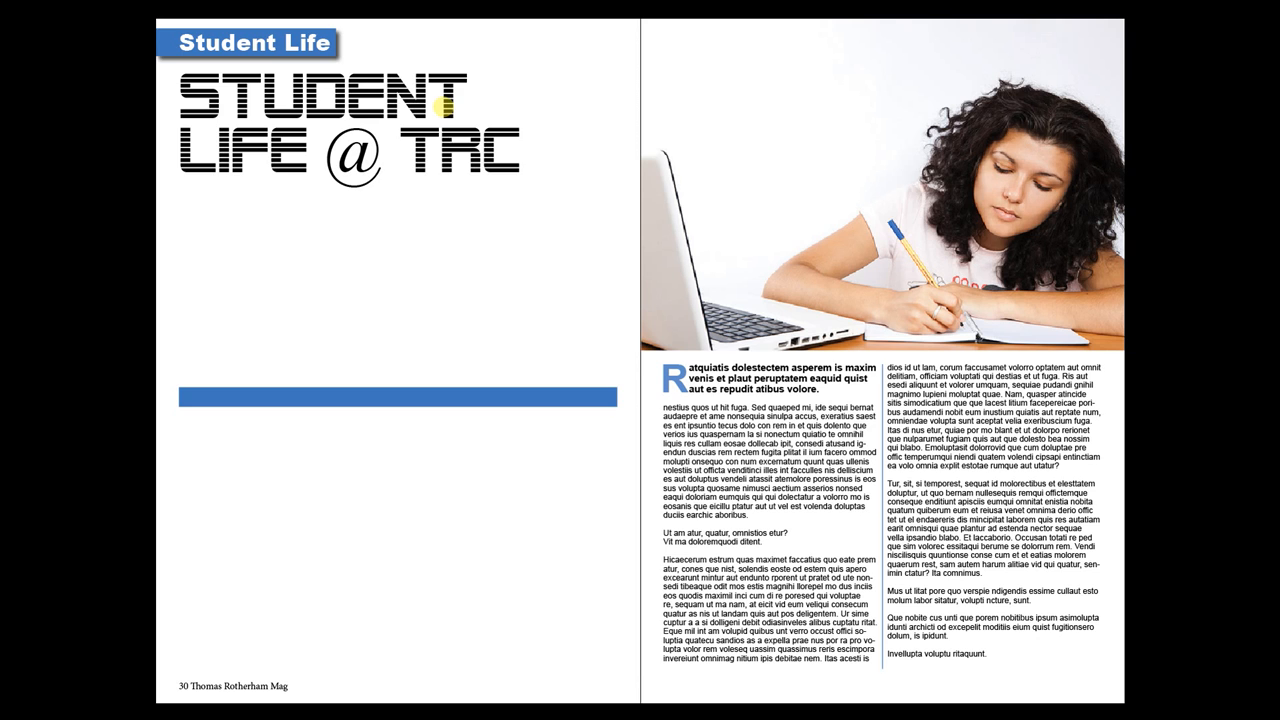
pyautogui.press('Escape')
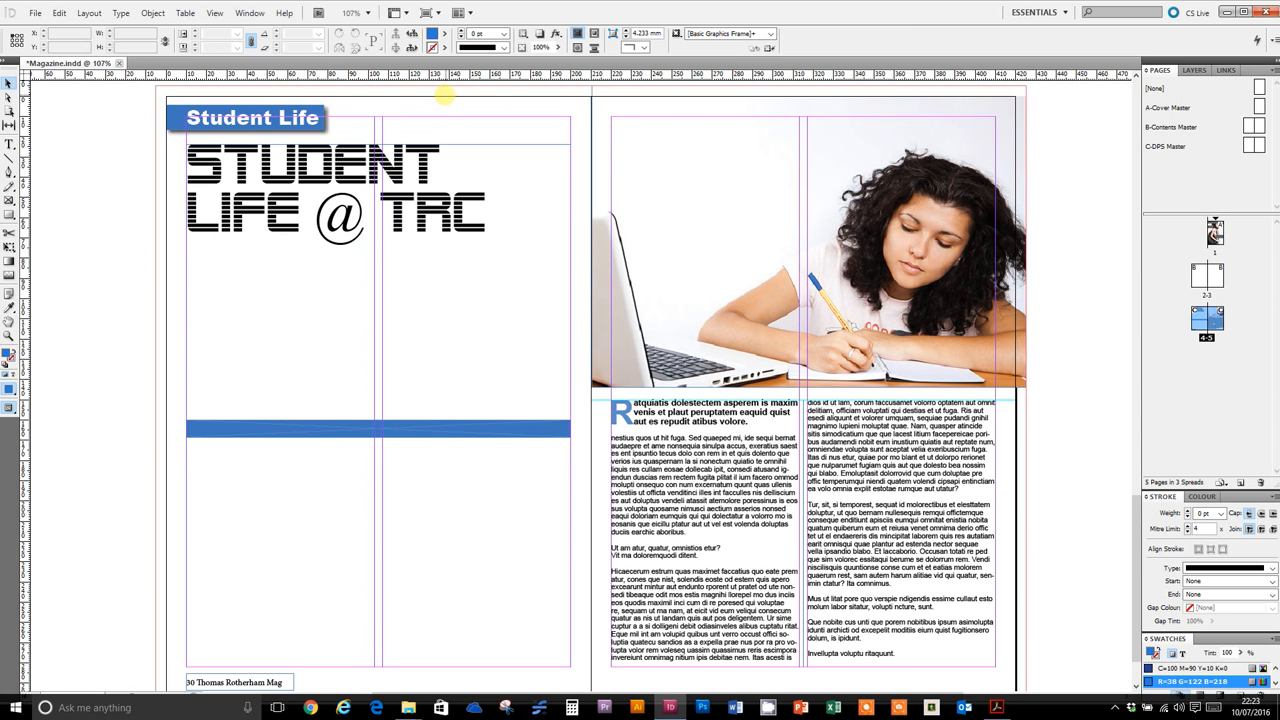
pyautogui.hotkey('ctrl', 'z')
pyautogui.click(464, 119)
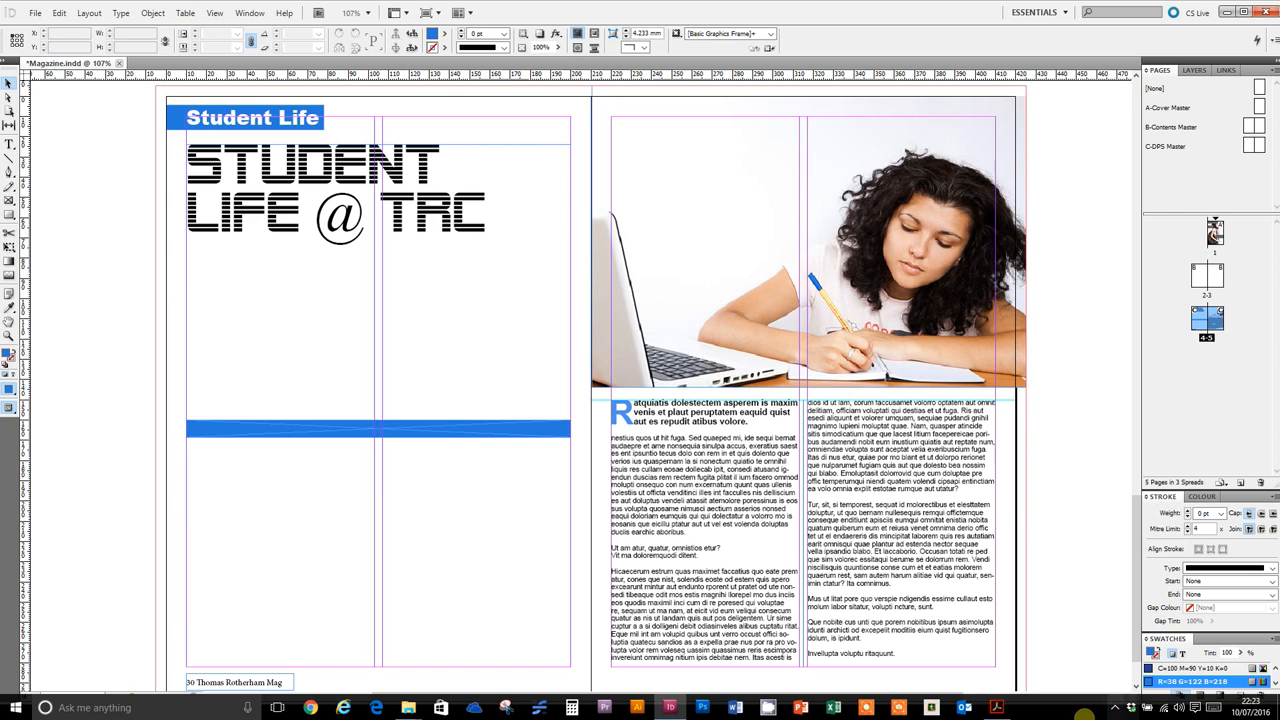
pyautogui.click(1115, 707)
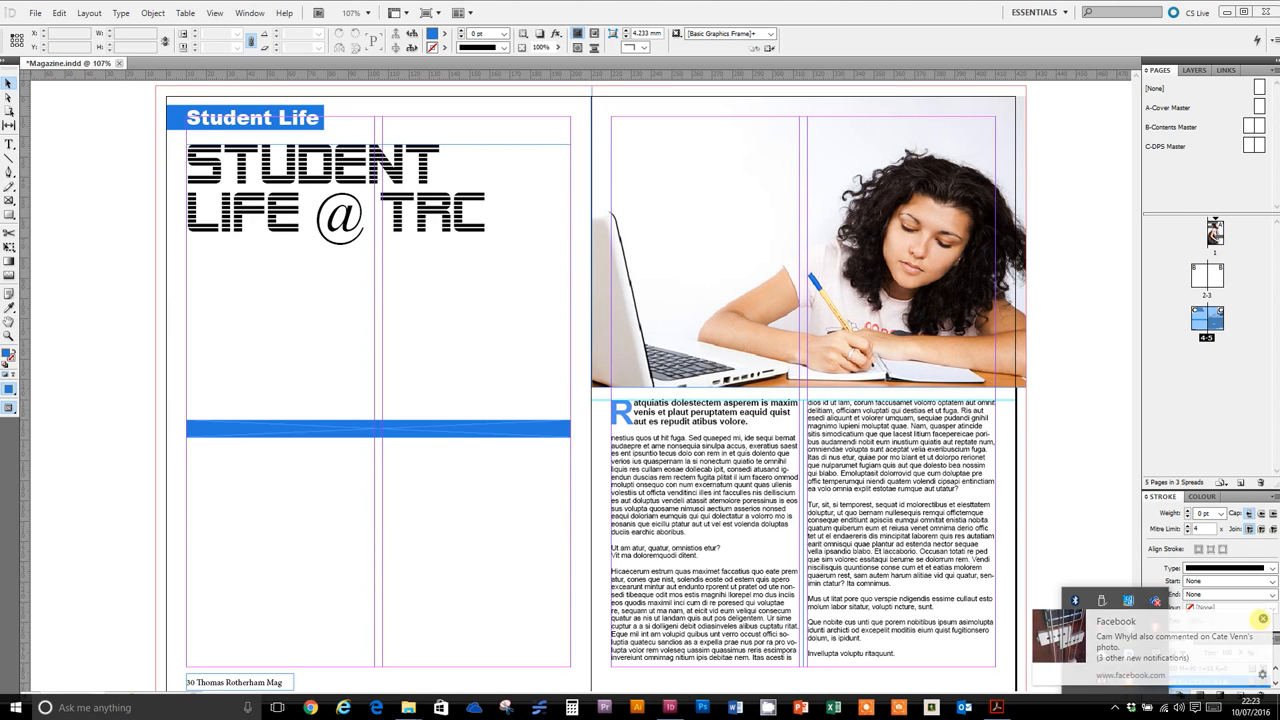
pyautogui.click(1262, 619)
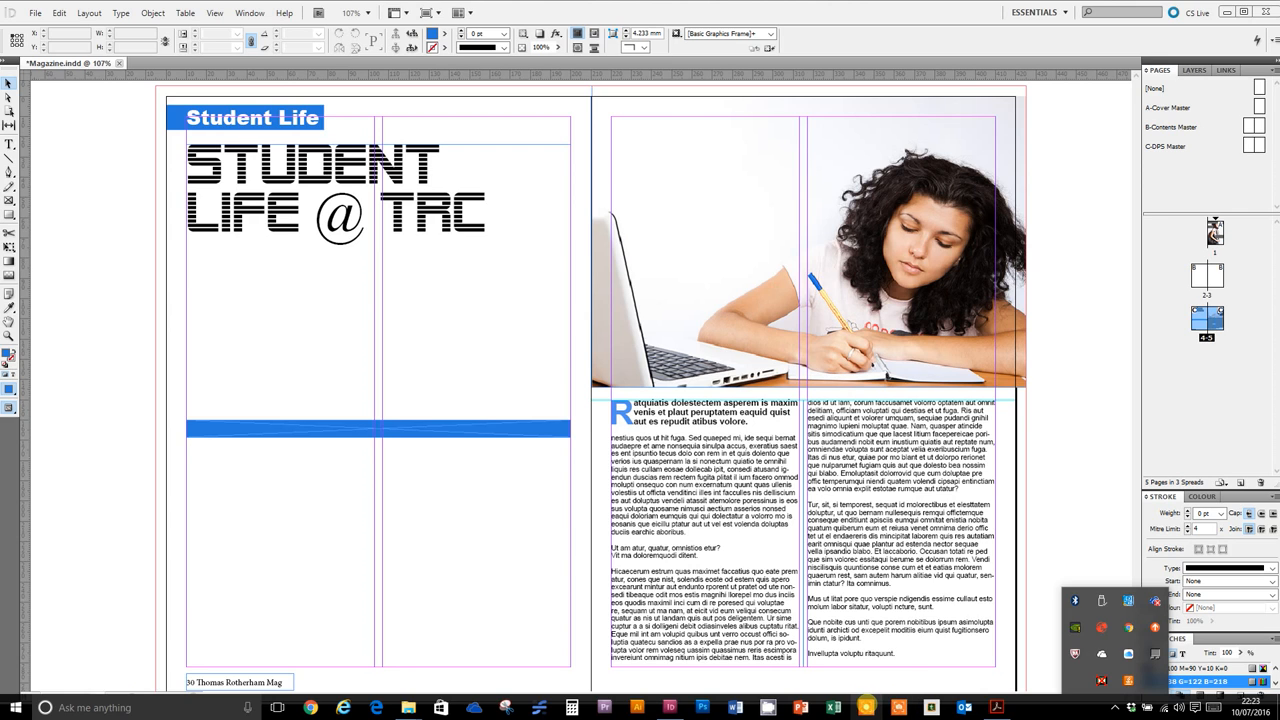
pyautogui.click(1228, 11)
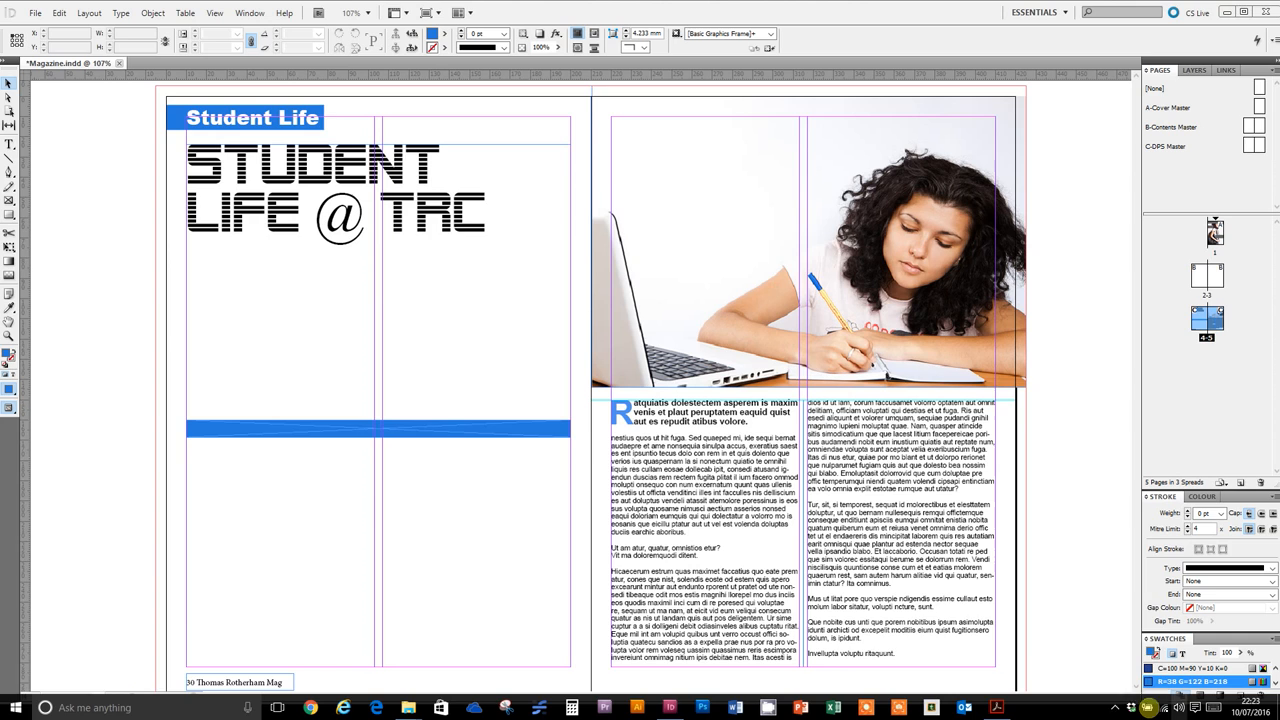
pyautogui.click(1117, 706)
pyautogui.click(1127, 681)
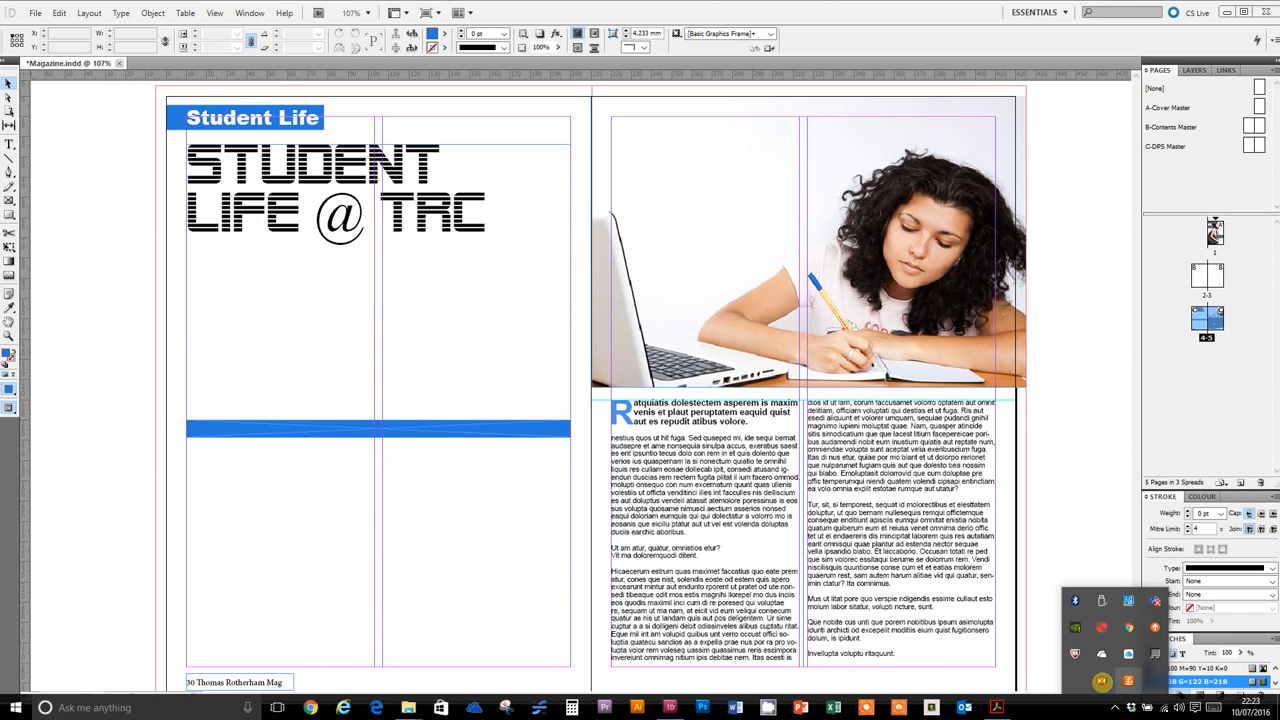